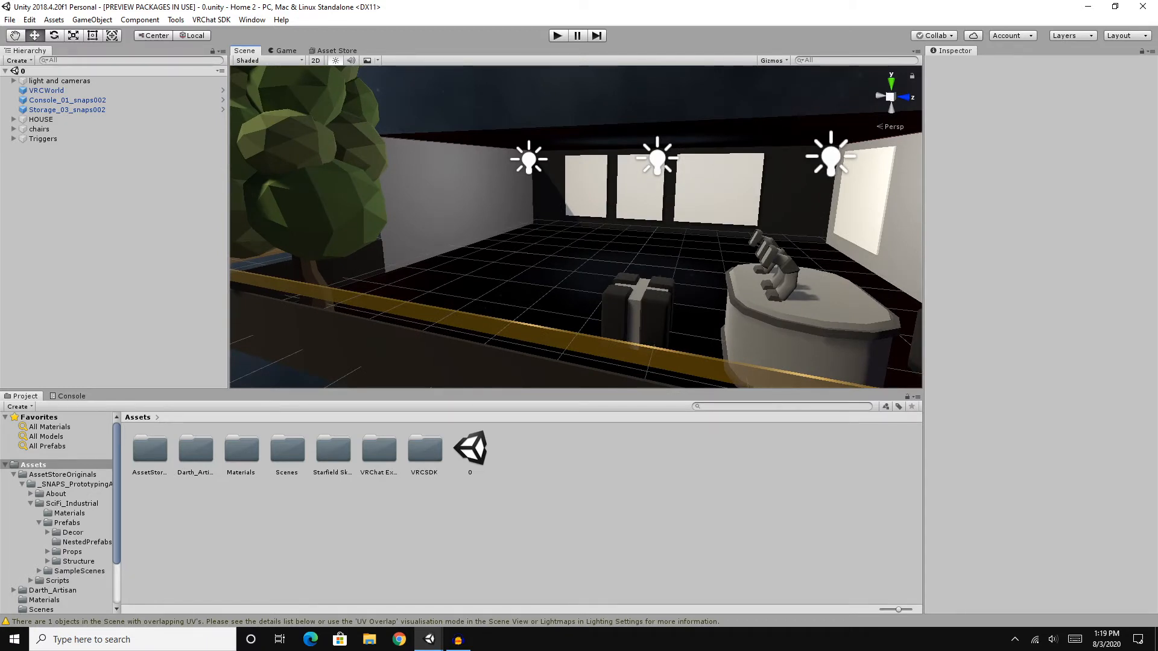
# Close the currently open Home 2 project.
pyautogui.moveTo(576, 227)
pyautogui.mouseDown(button='right')
pyautogui.moveTo(681, 237)
pyautogui.moveTo(573, 236)
pyautogui.mouseUp(button='right')
pyautogui.press('s')
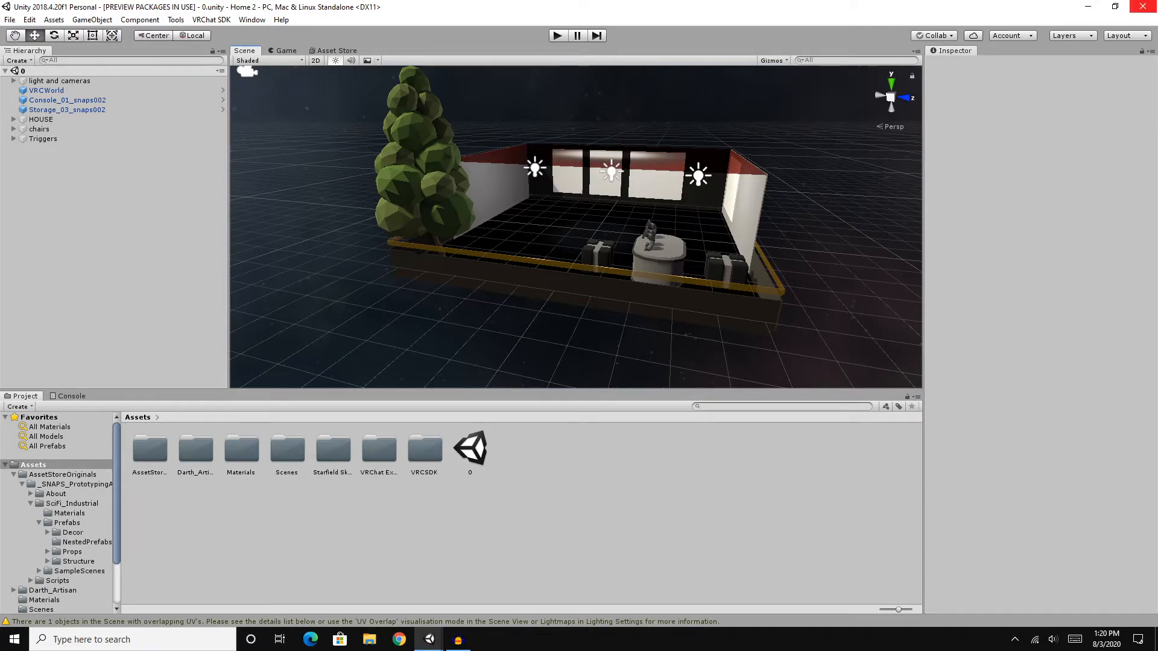
pyautogui.click(1143, 6)
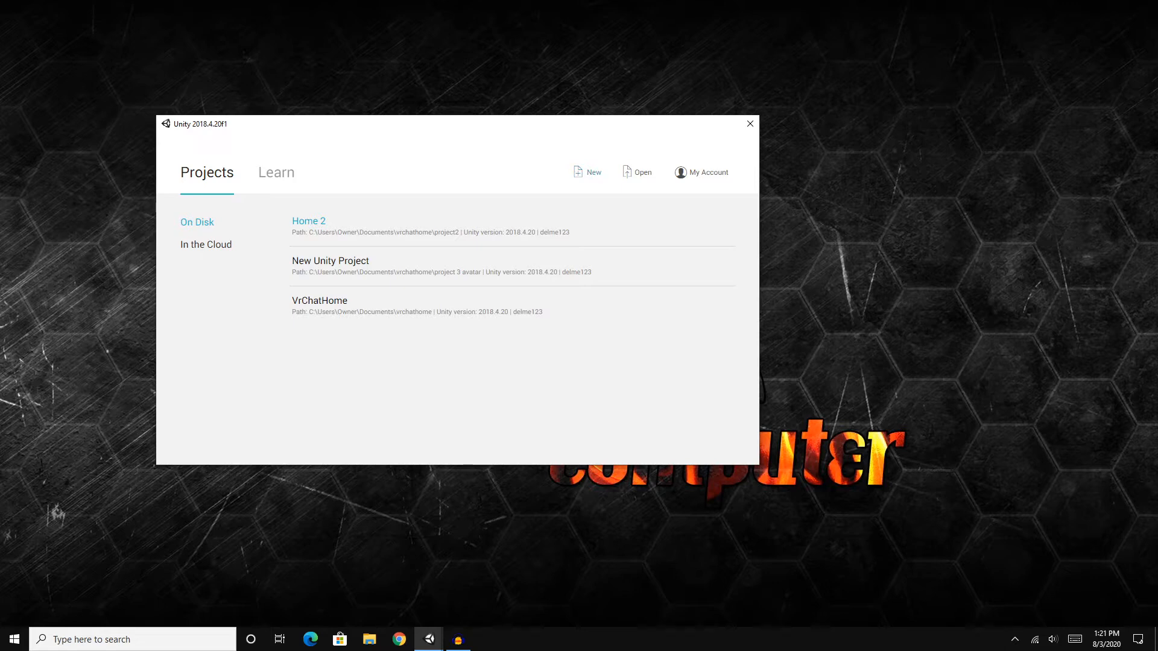
# Start a new Unity project and name it vrchathome3.
pyautogui.click(588, 172)
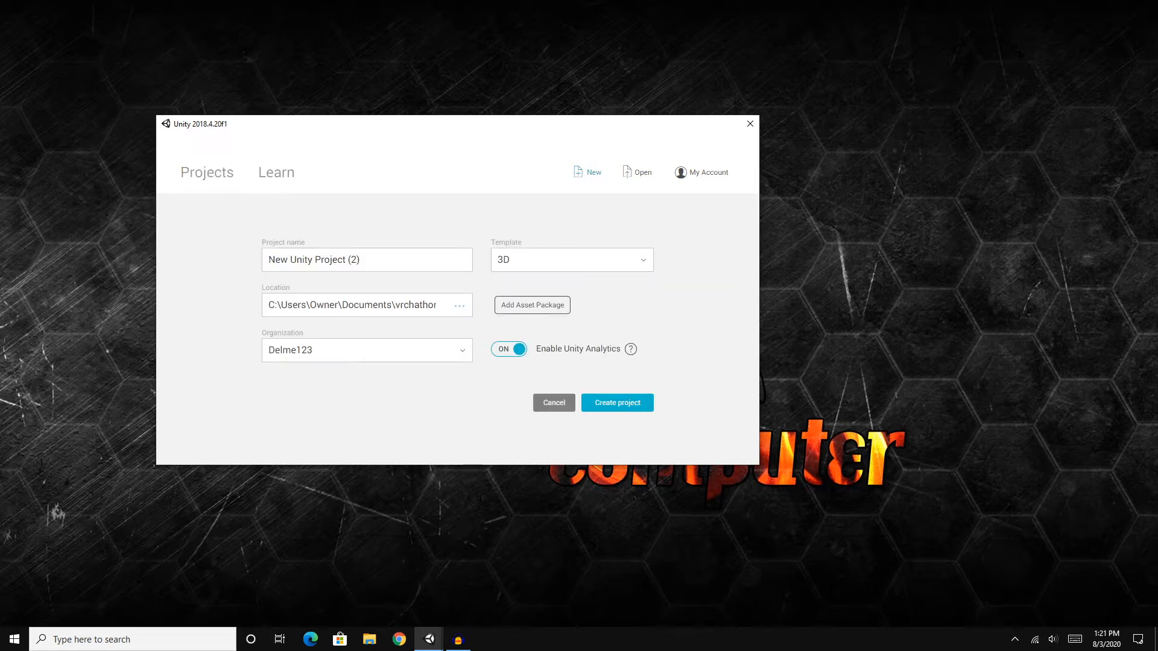
pyautogui.moveTo(453, 124); pyautogui.dragTo(429, 118)
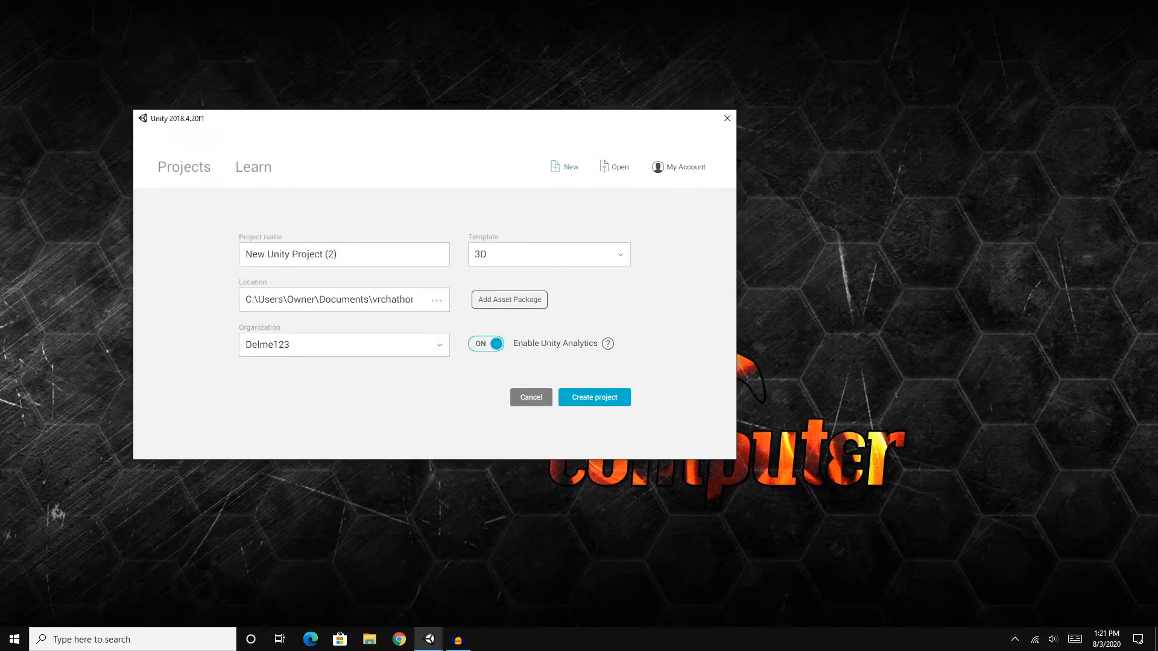
pyautogui.click(344, 254)
pyautogui.write('vr')
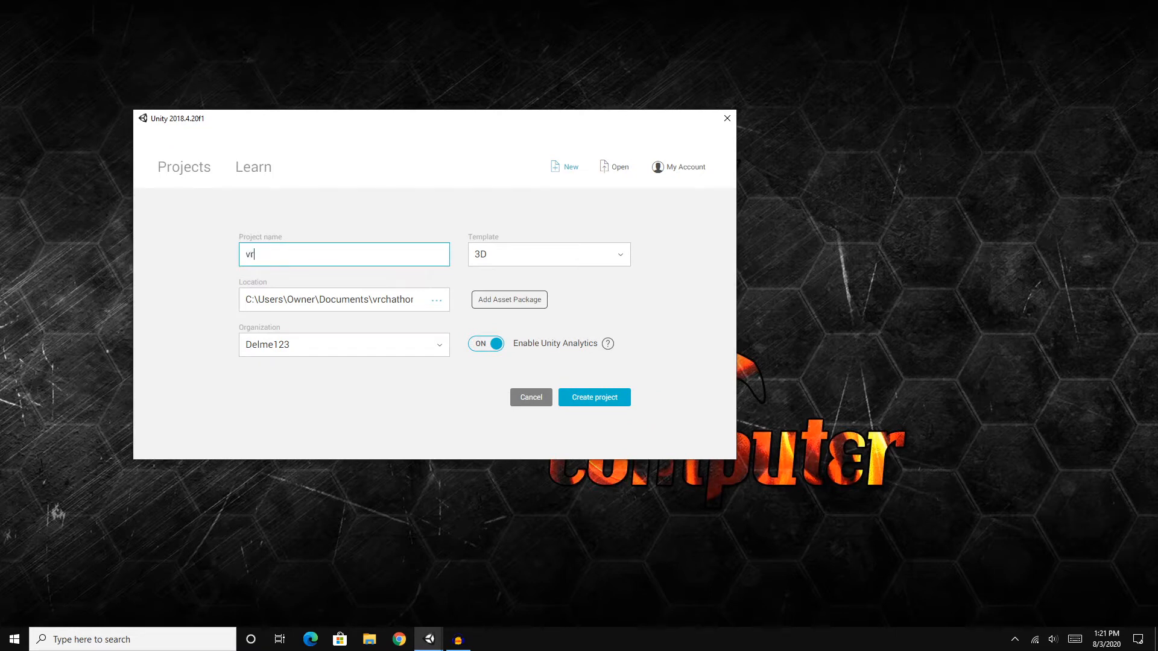
pyautogui.write('chathome3')
# Set the project location to a new home3 folder inside Documents\vrchathome and create the project.
pyautogui.click(437, 300)
pyautogui.click(754, 199)
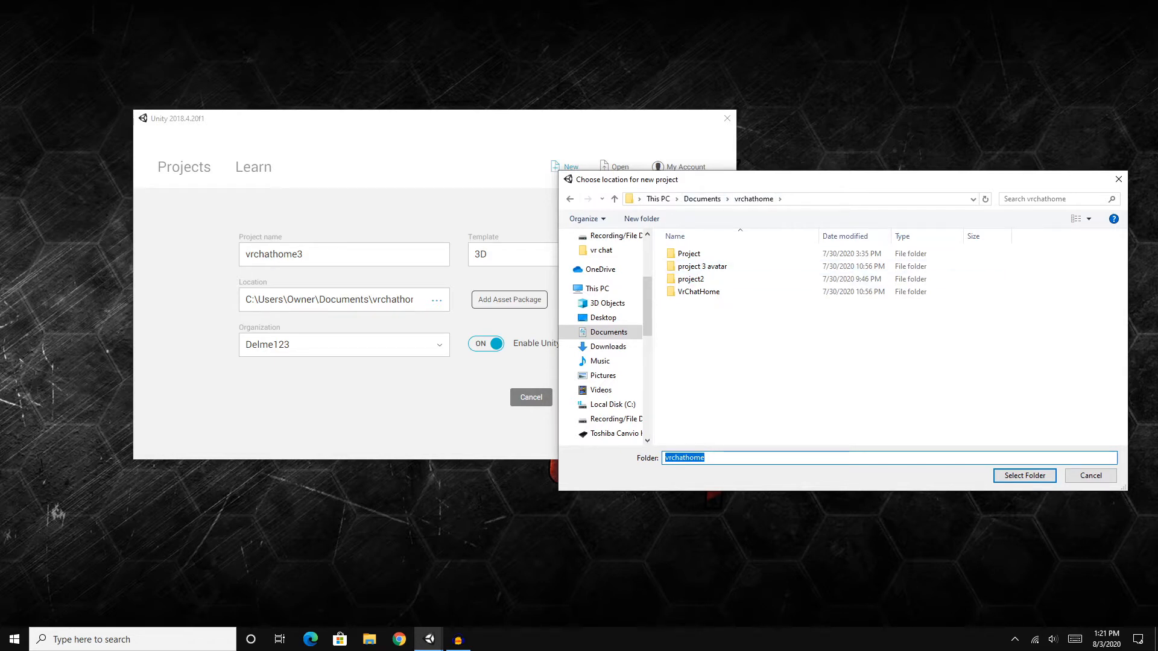
pyautogui.rightClick(758, 356)
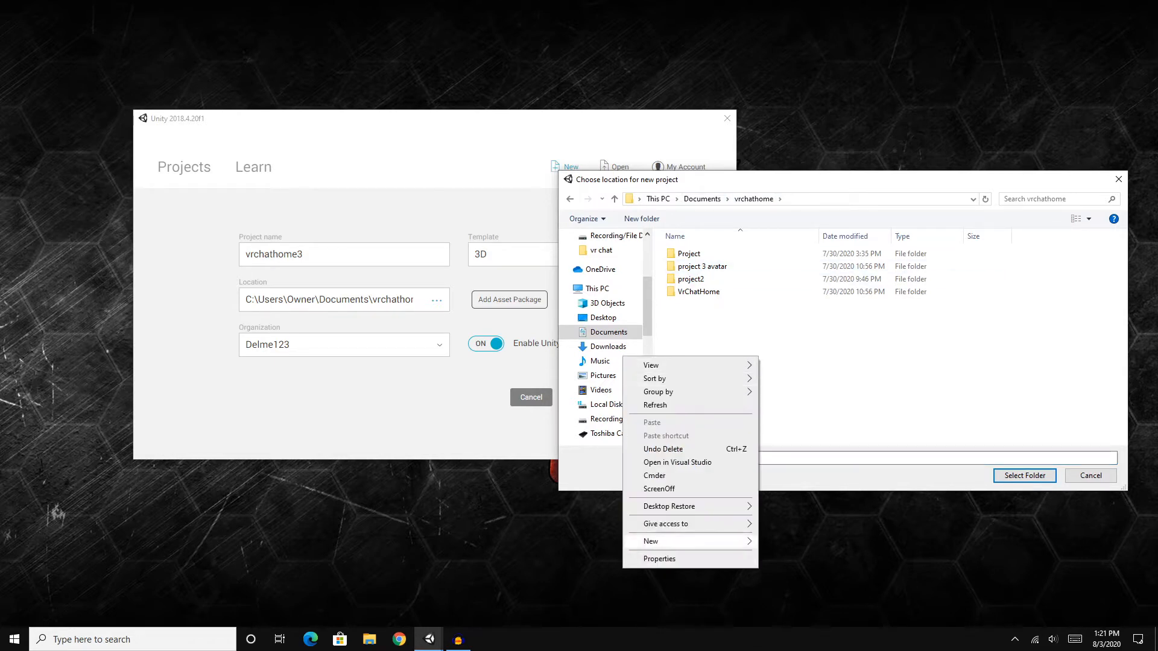
pyautogui.moveTo(694, 541)
pyautogui.click(778, 543)
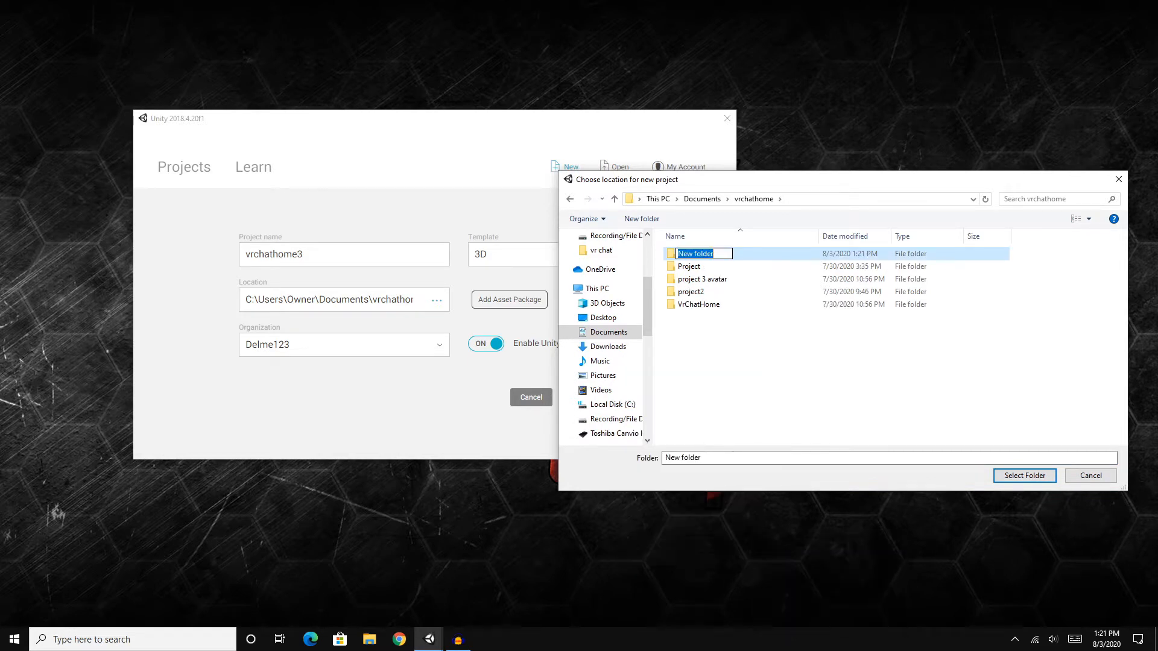
pyautogui.write('home3')
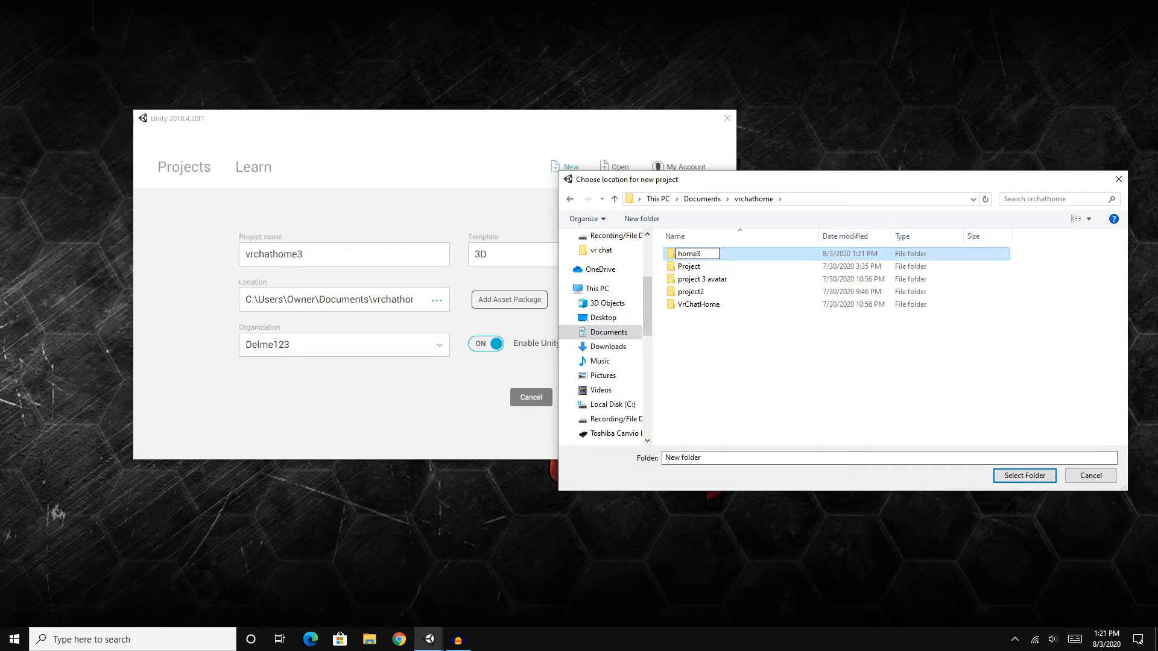
pyautogui.press('Return')
pyautogui.press('Return')
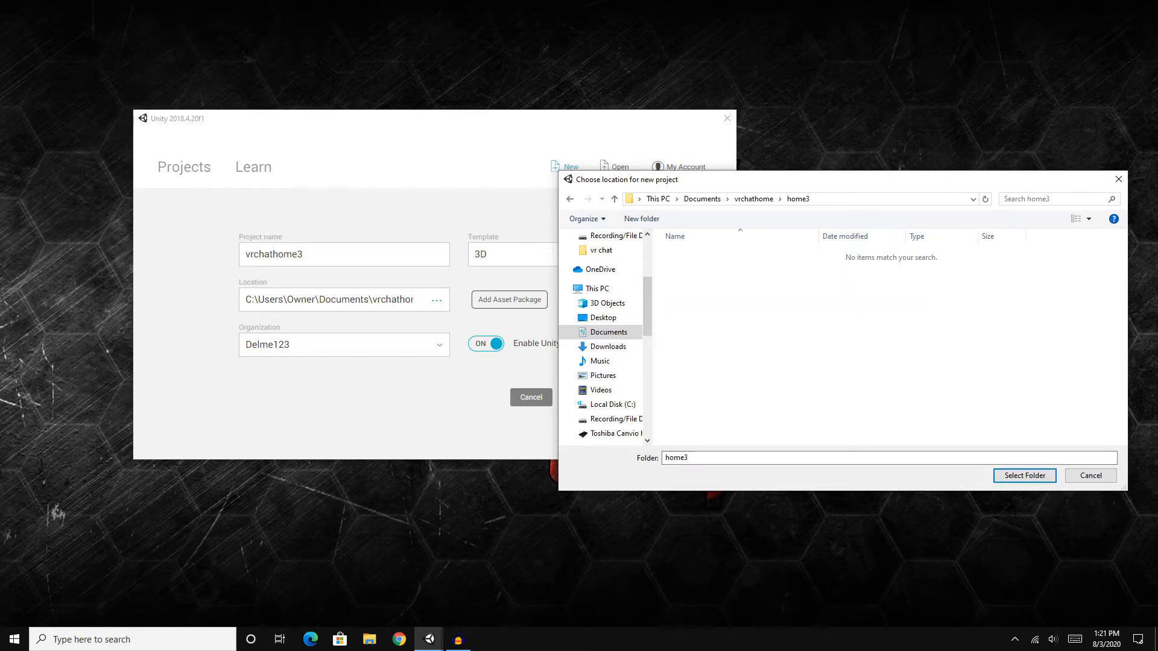
pyautogui.click(1024, 476)
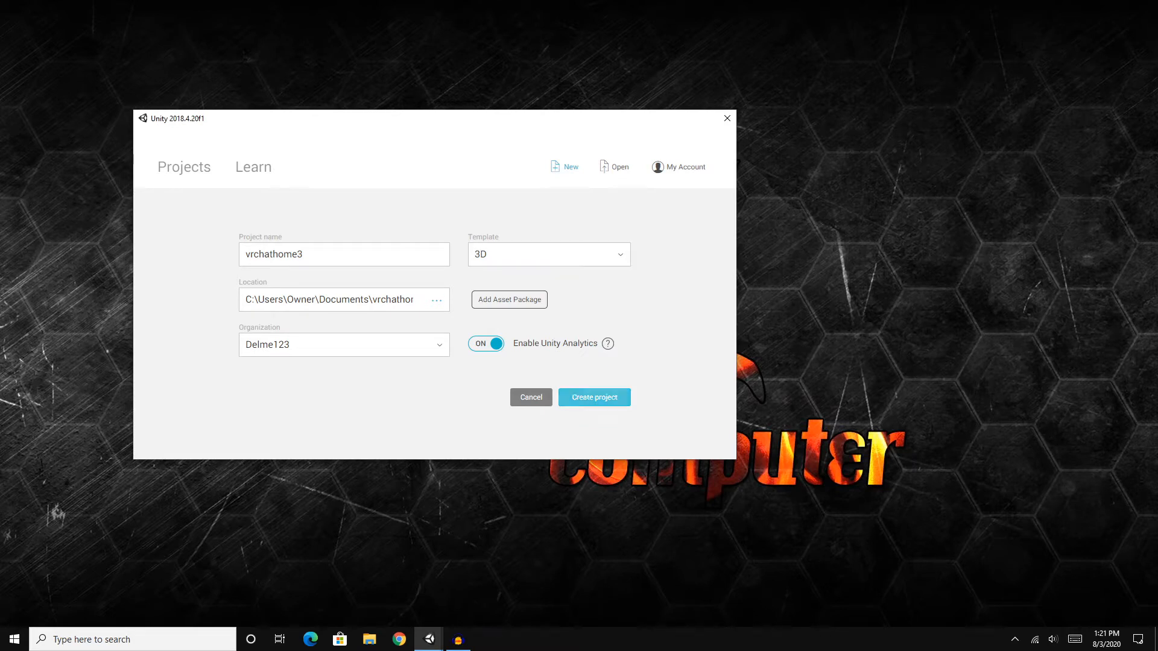
pyautogui.click(594, 397)
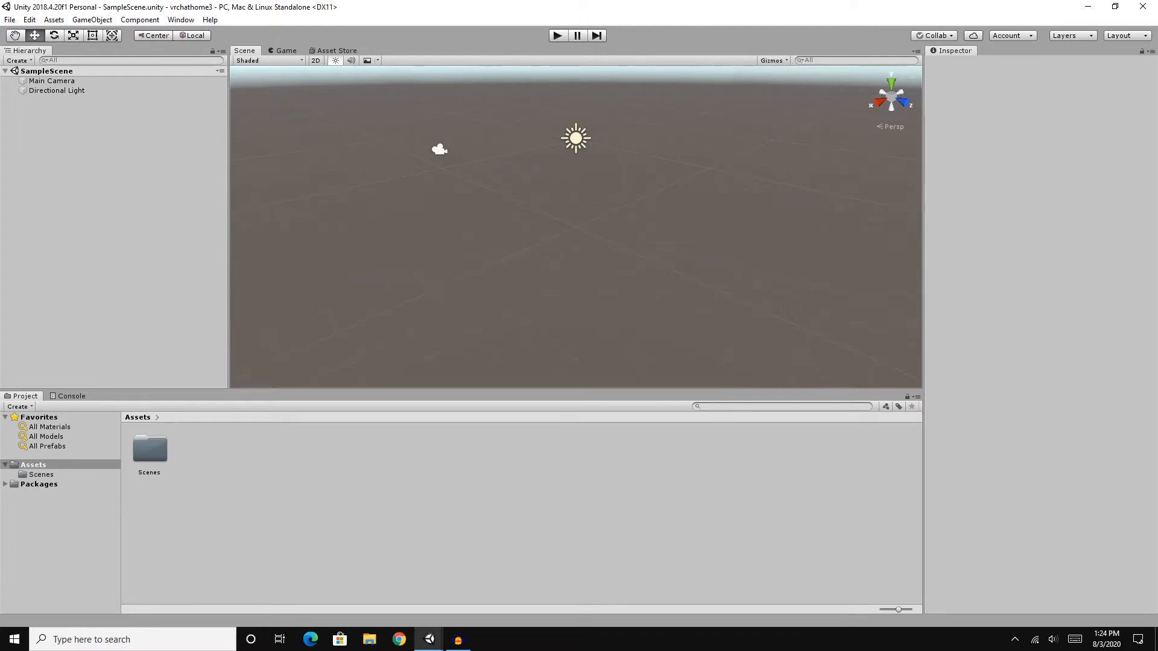
# Import the custom package VRCSDK2-2020.07.15.12.38_Public with all of its items into the project.
pyautogui.click(54, 20)
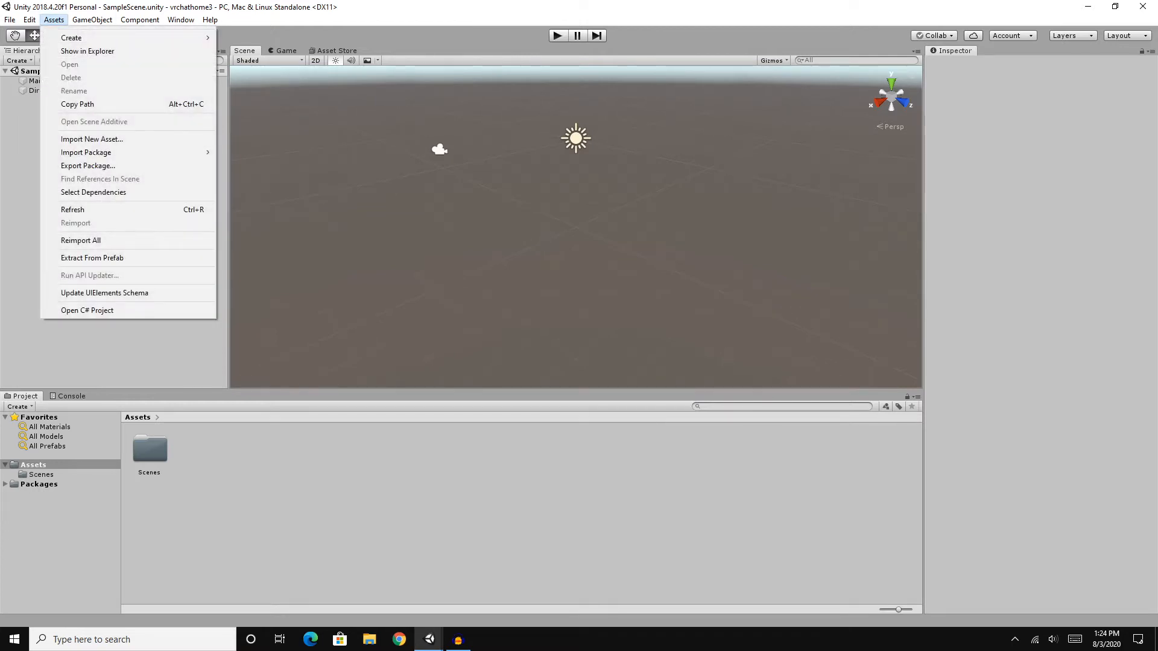
pyautogui.moveTo(85, 152)
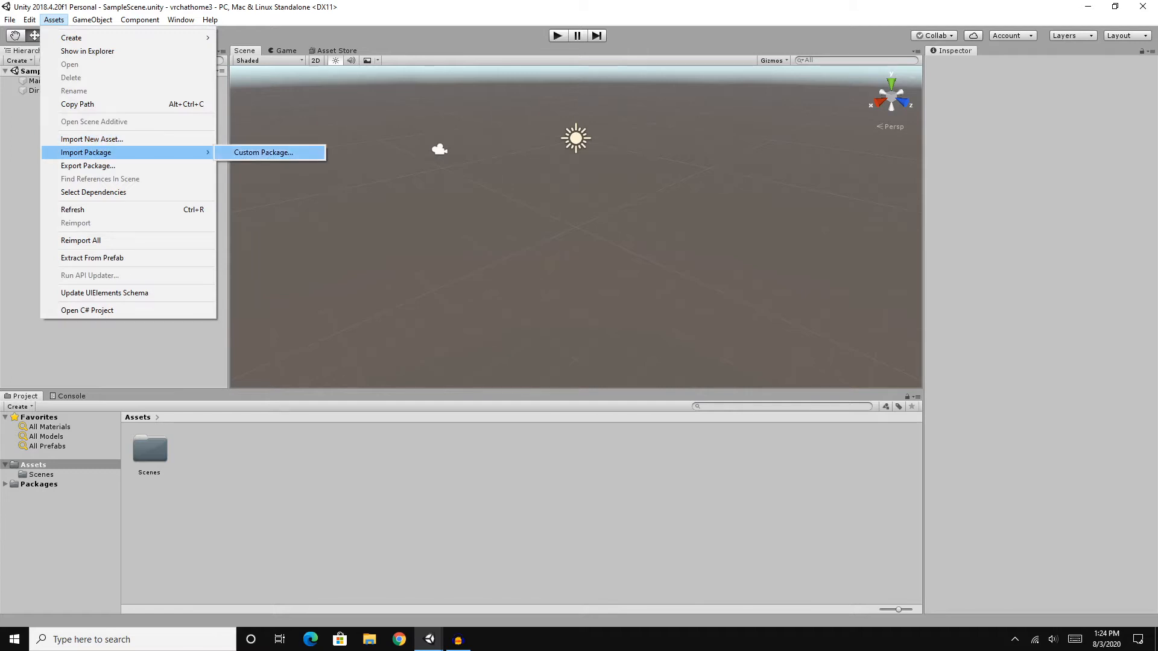
pyautogui.click(264, 153)
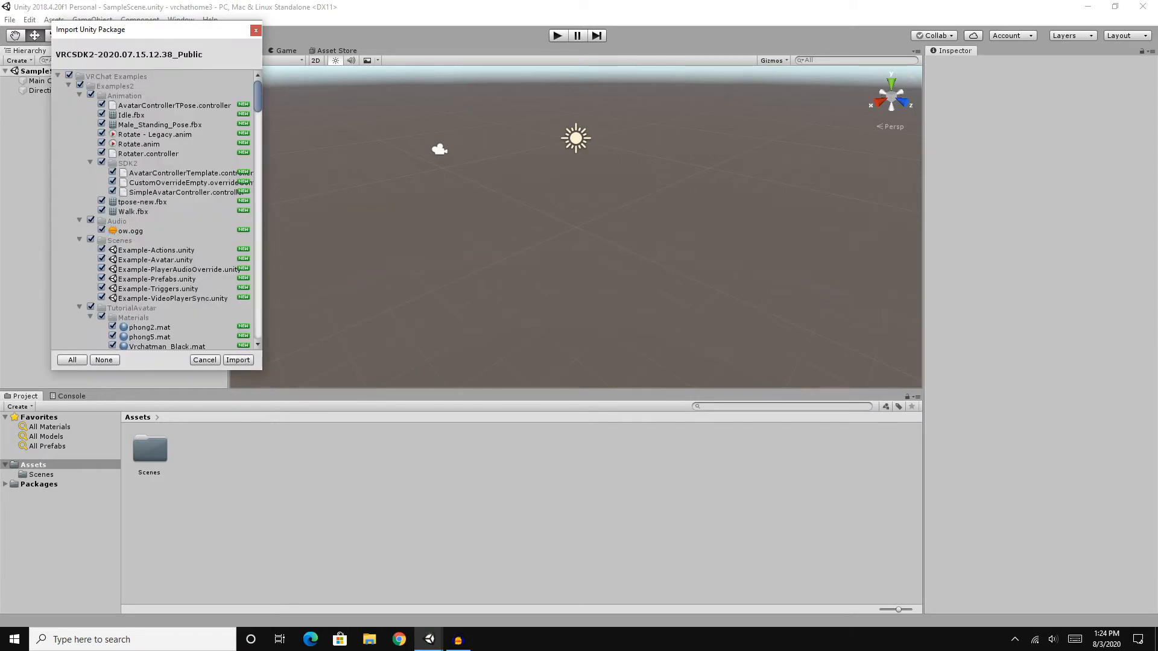
pyautogui.moveTo(163, 38); pyautogui.dragTo(278, 79)
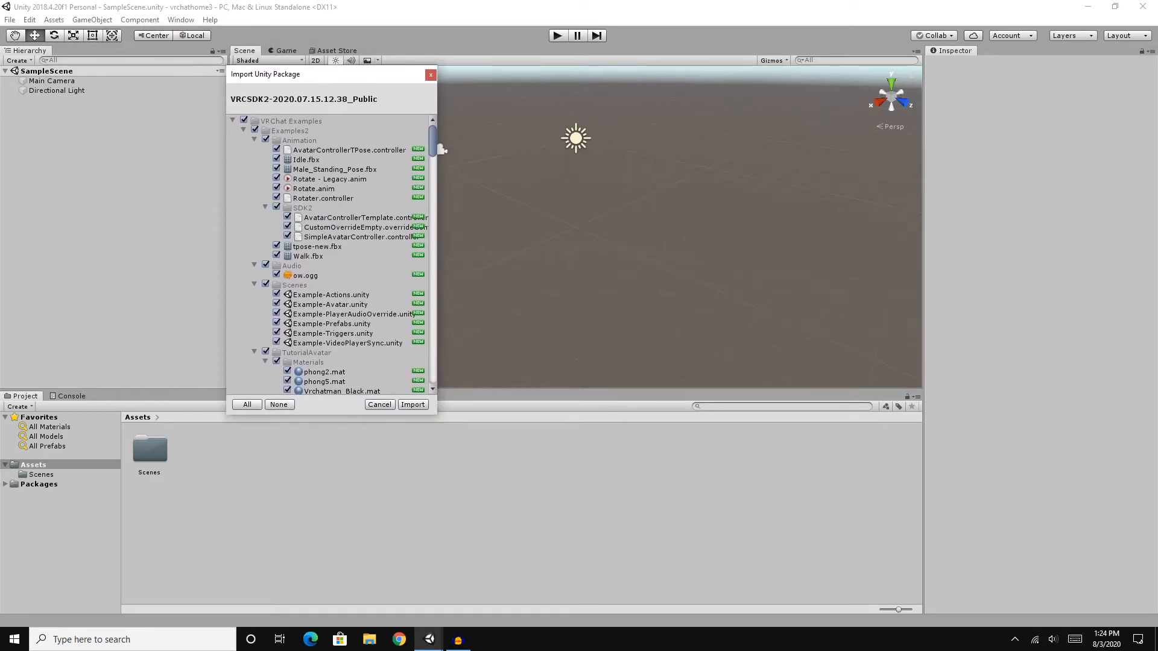
pyautogui.scroll(-20, 441, 149)
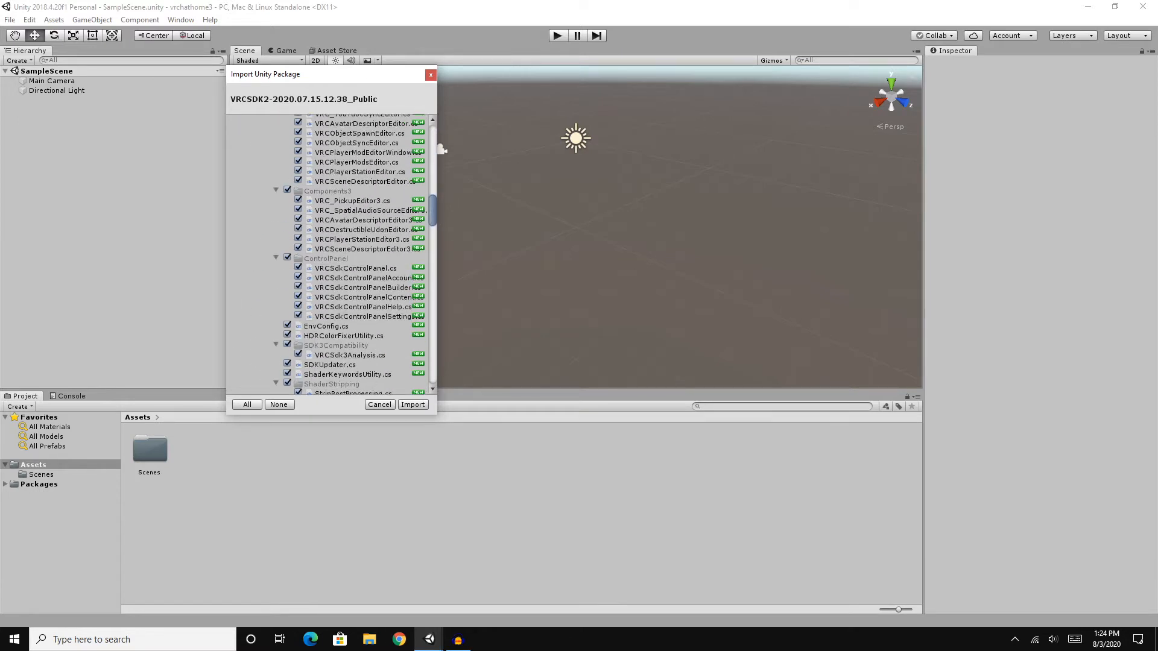
pyautogui.click(413, 405)
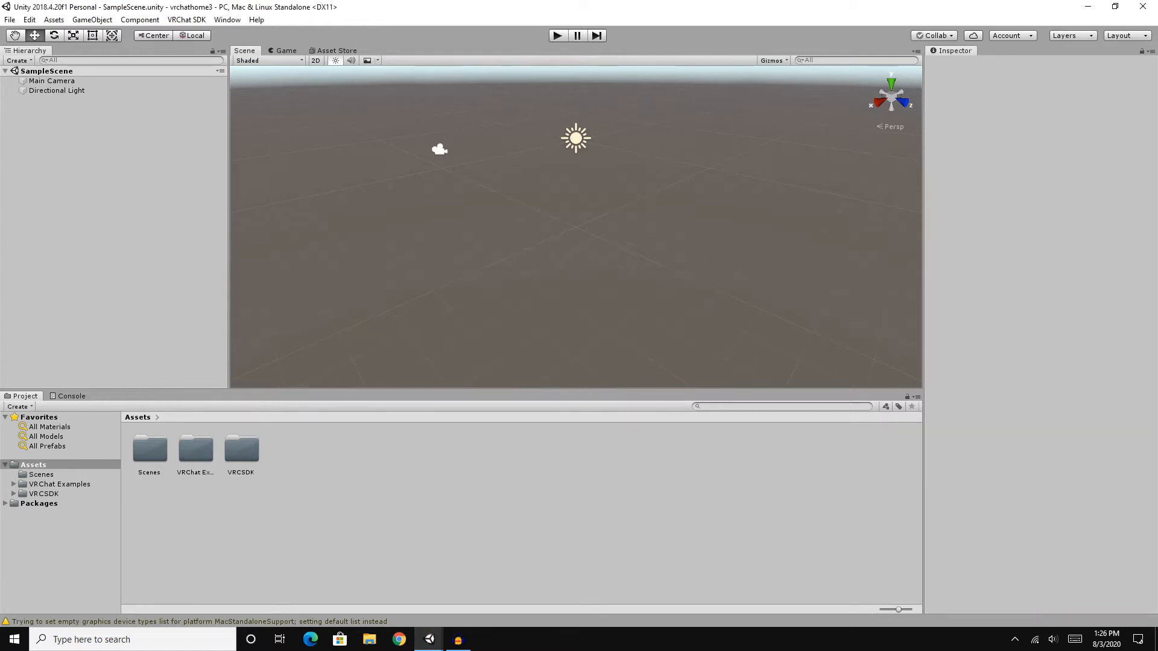
# Look through the Prefabs2 folder of VRChat Examples and inspect the VRCChair prefab.
pyautogui.click(59, 484)
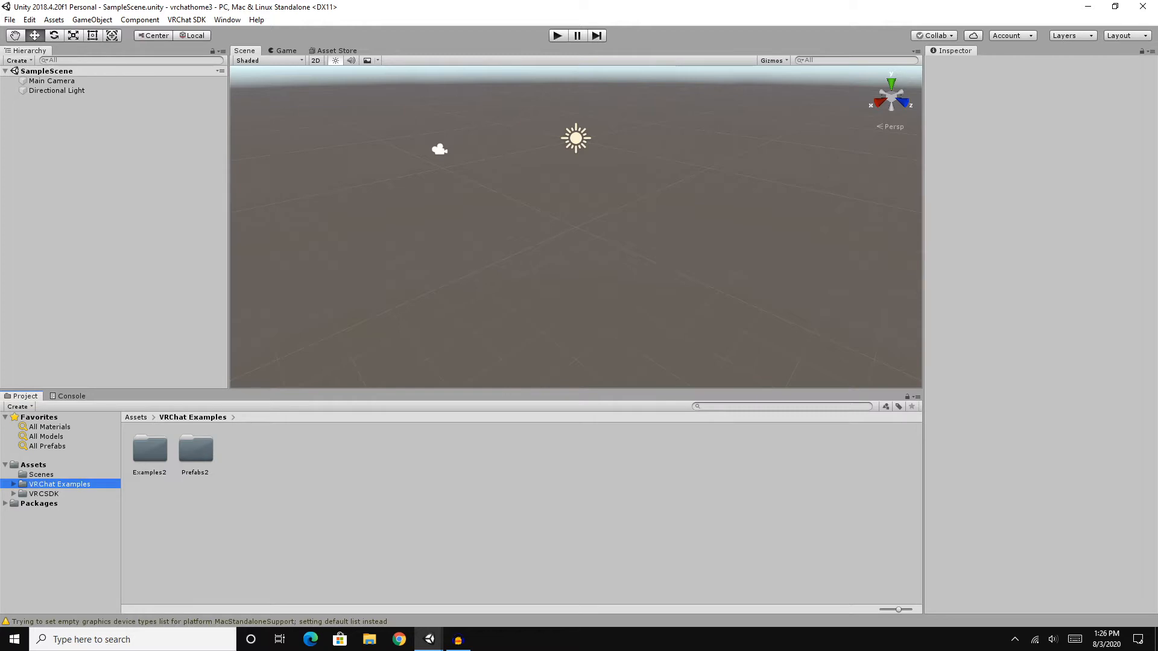
pyautogui.doubleClick(195, 449)
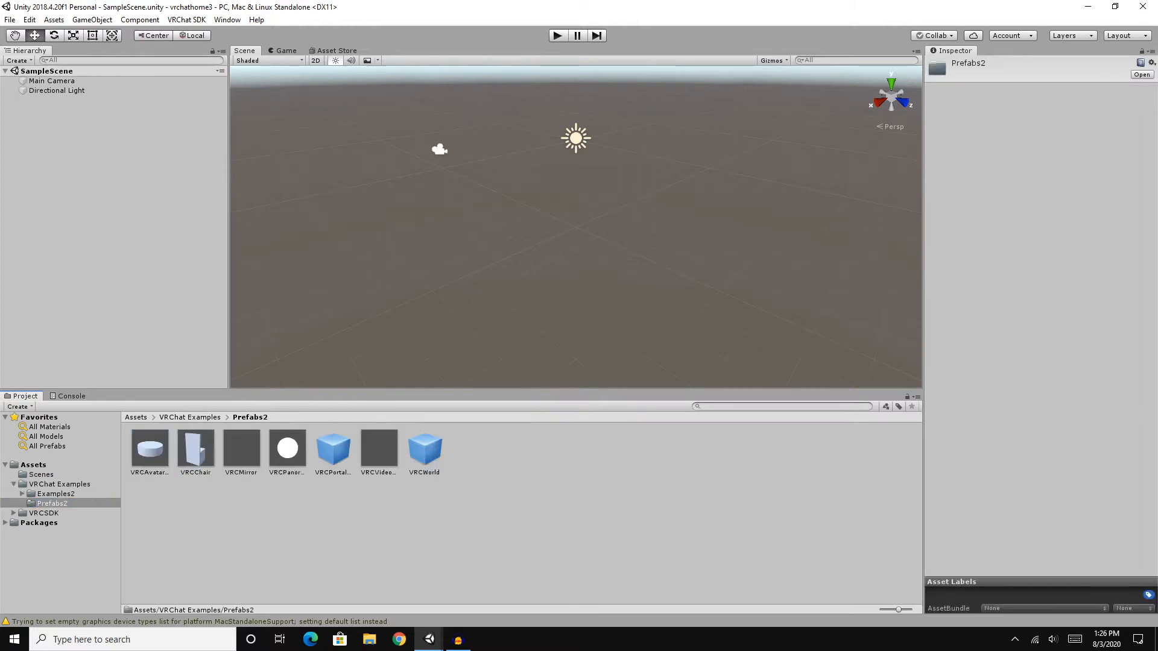
pyautogui.click(196, 449)
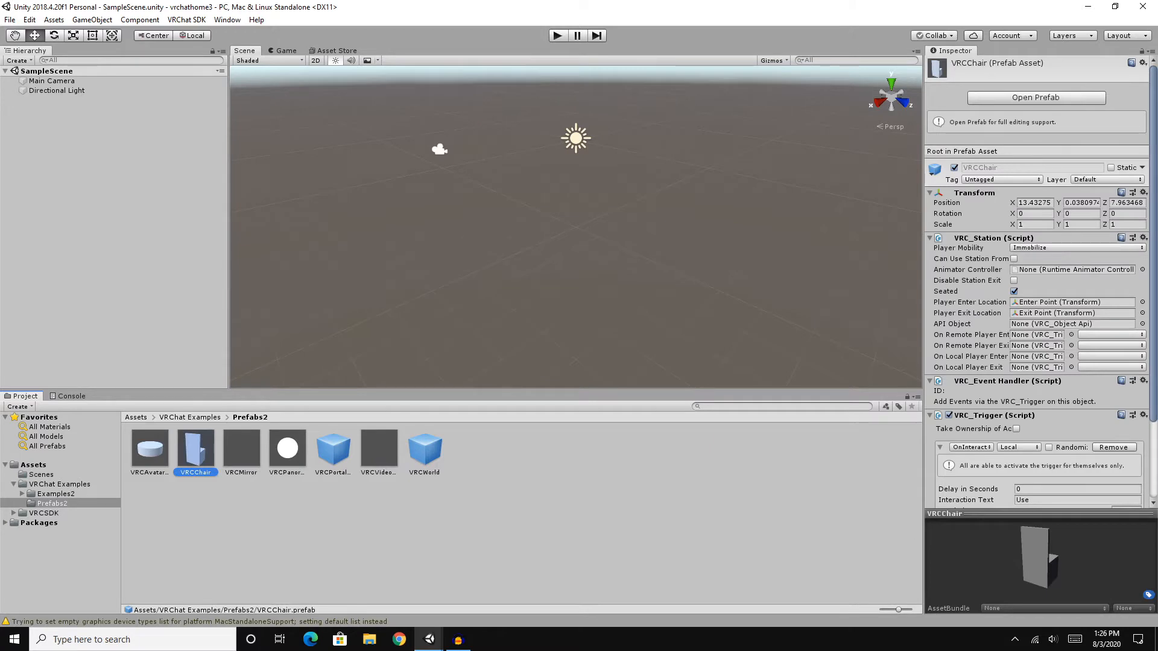
pyautogui.click(59, 484)
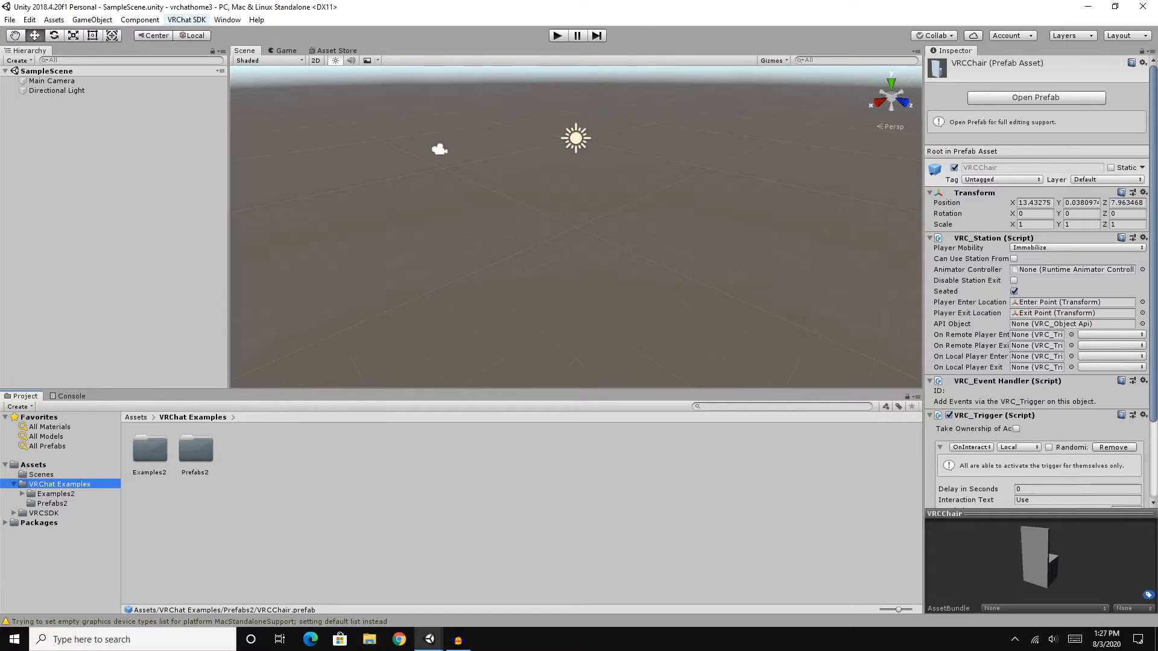
# Show the VRChat SDK control panel and sign in with the already filled-in account.
pyautogui.click(186, 20)
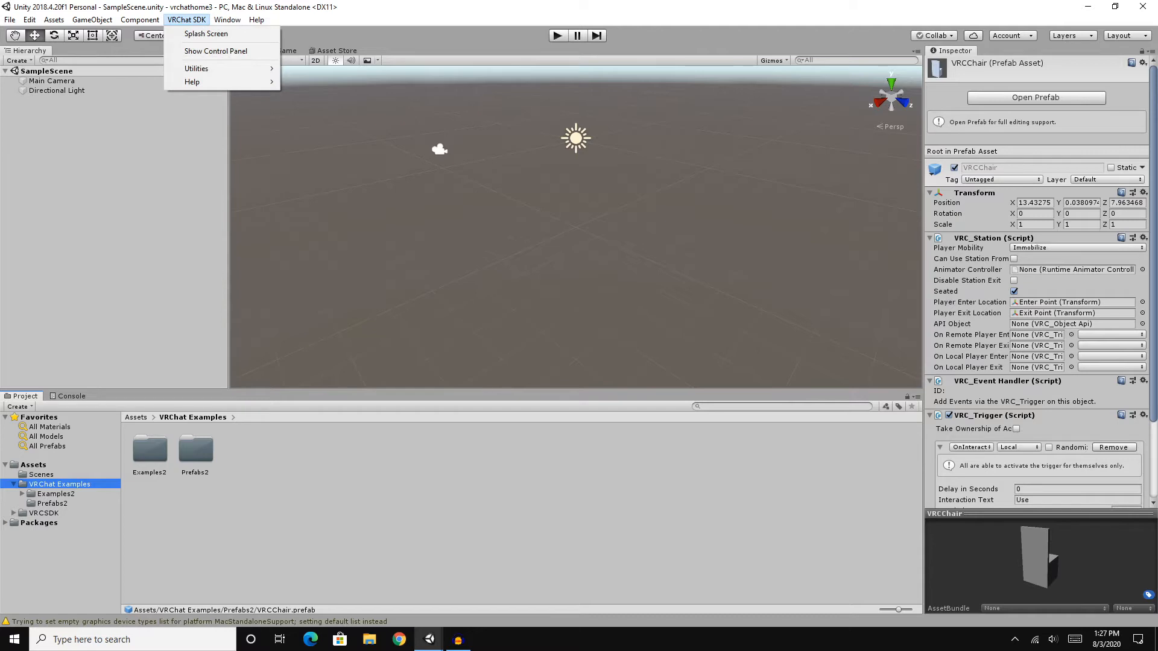
pyautogui.click(215, 50)
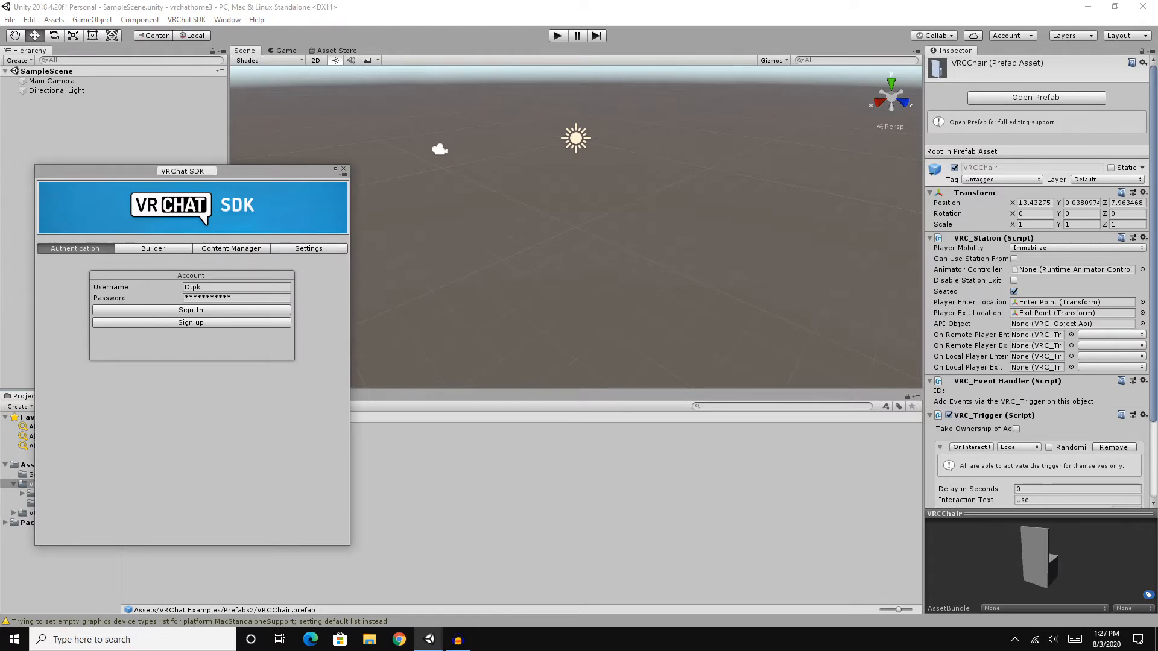
pyautogui.moveTo(181, 170); pyautogui.dragTo(416, 113)
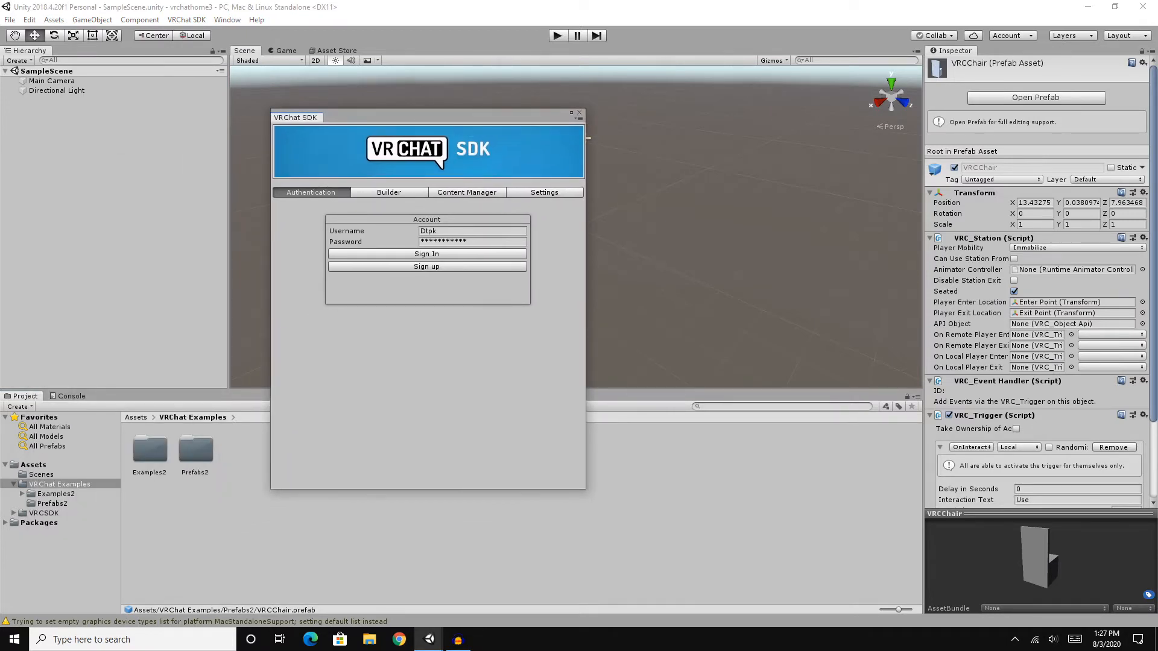
pyautogui.click(426, 254)
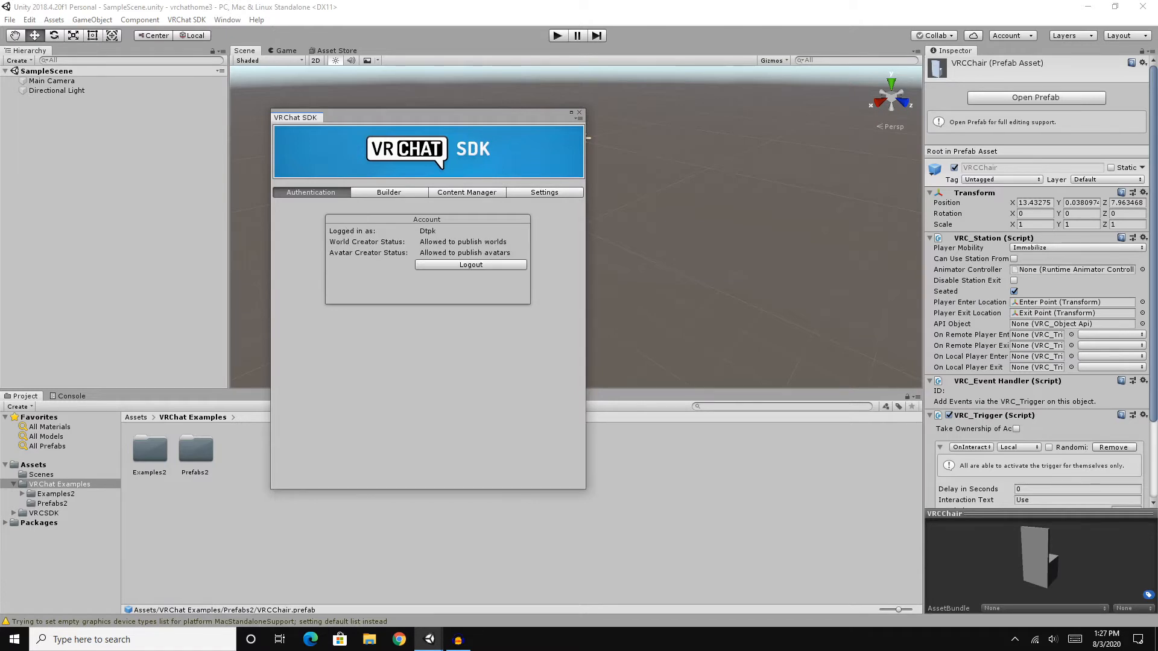
# Dock the VRChat SDK window alongside the Scene view and look at its Builder and Content Manager sections.
pyautogui.moveTo(356, 116); pyautogui.dragTo(441, 167)
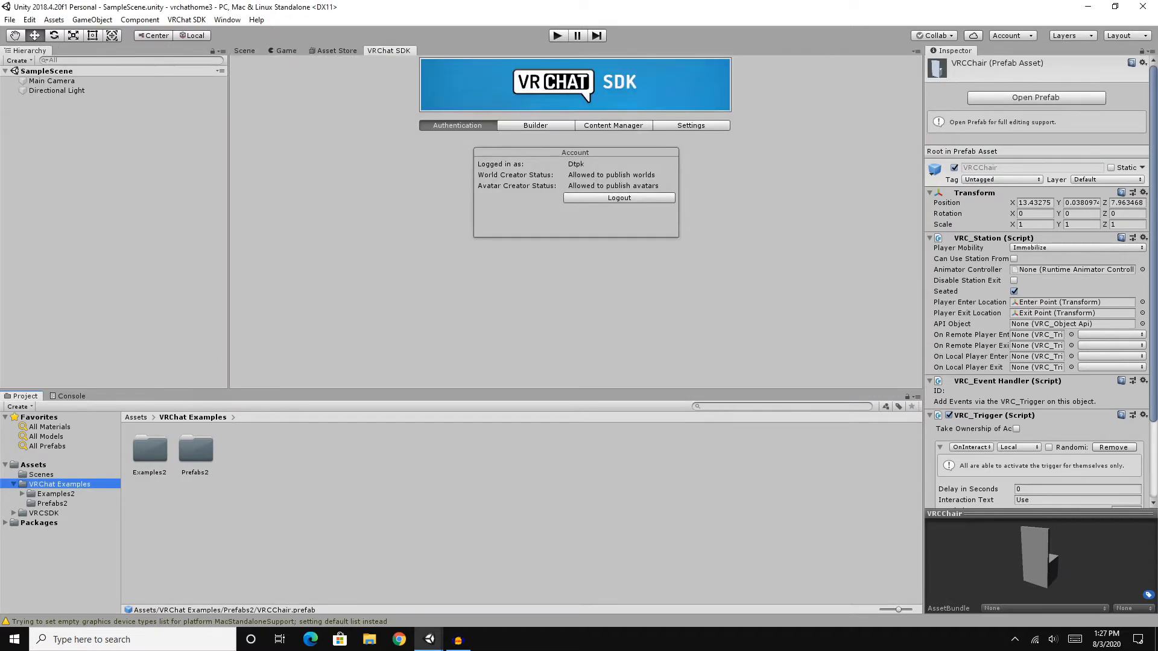
pyautogui.click(244, 51)
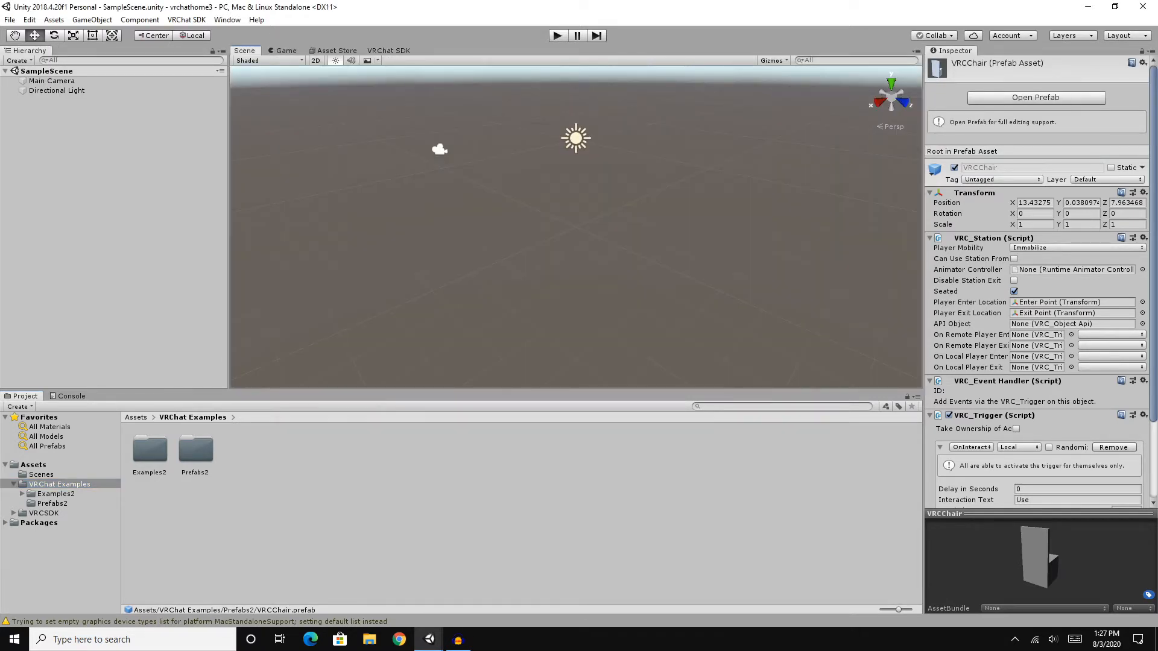
pyautogui.click(389, 50)
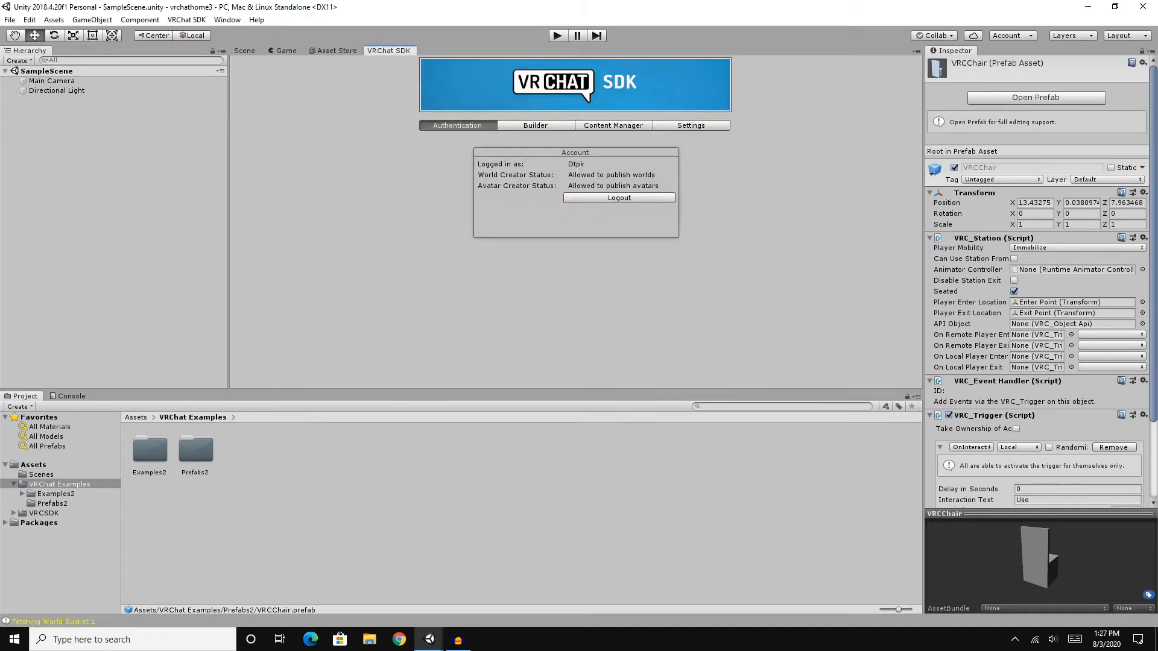
pyautogui.click(535, 125)
pyautogui.click(613, 125)
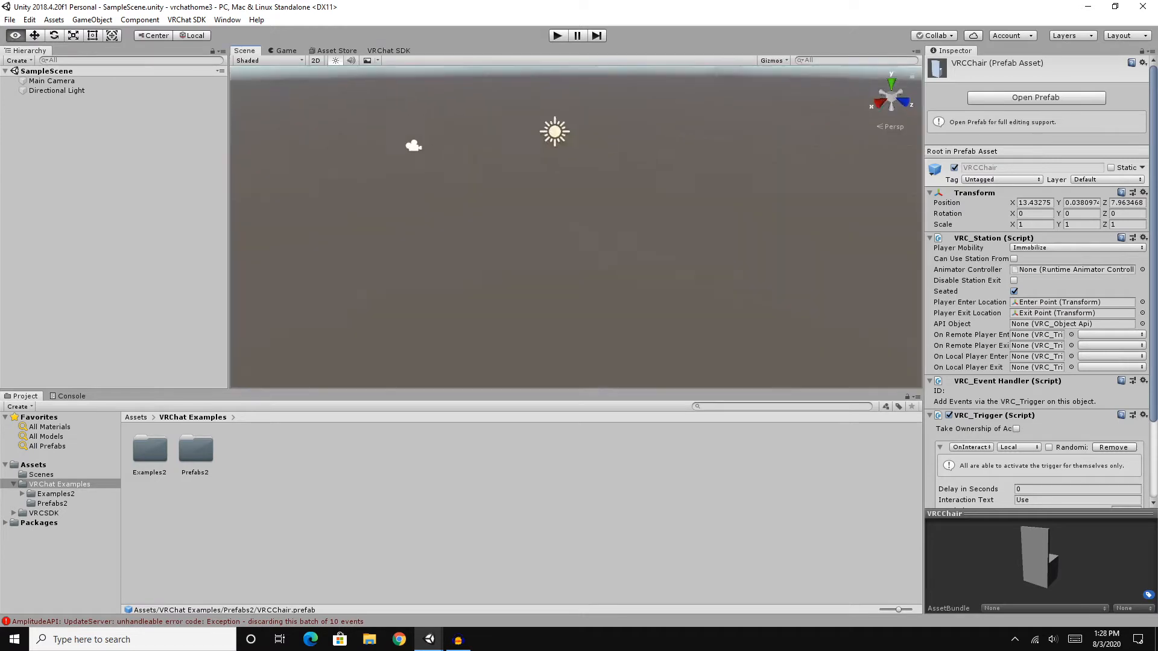
pyautogui.moveTo(576, 226); pyautogui.dragTo(690, 236, button='right')
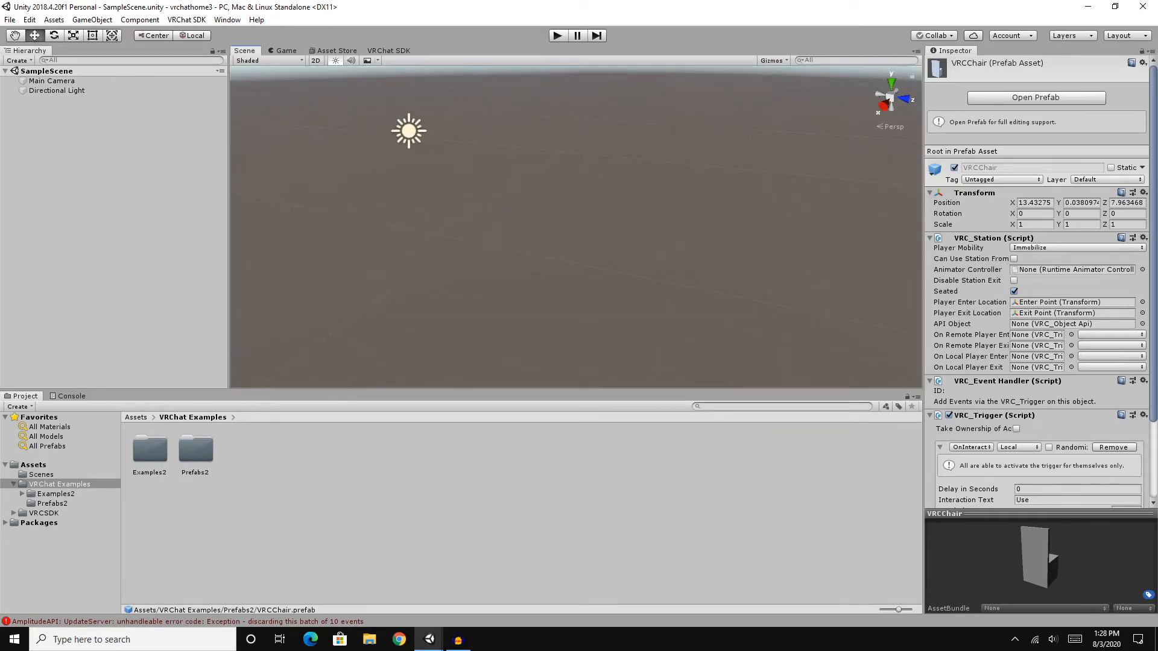
pyautogui.moveTo(434, 229); pyautogui.dragTo(487, 233, button='right')
pyautogui.moveTo(487, 232); pyautogui.dragTo(811, 194, button='middle')
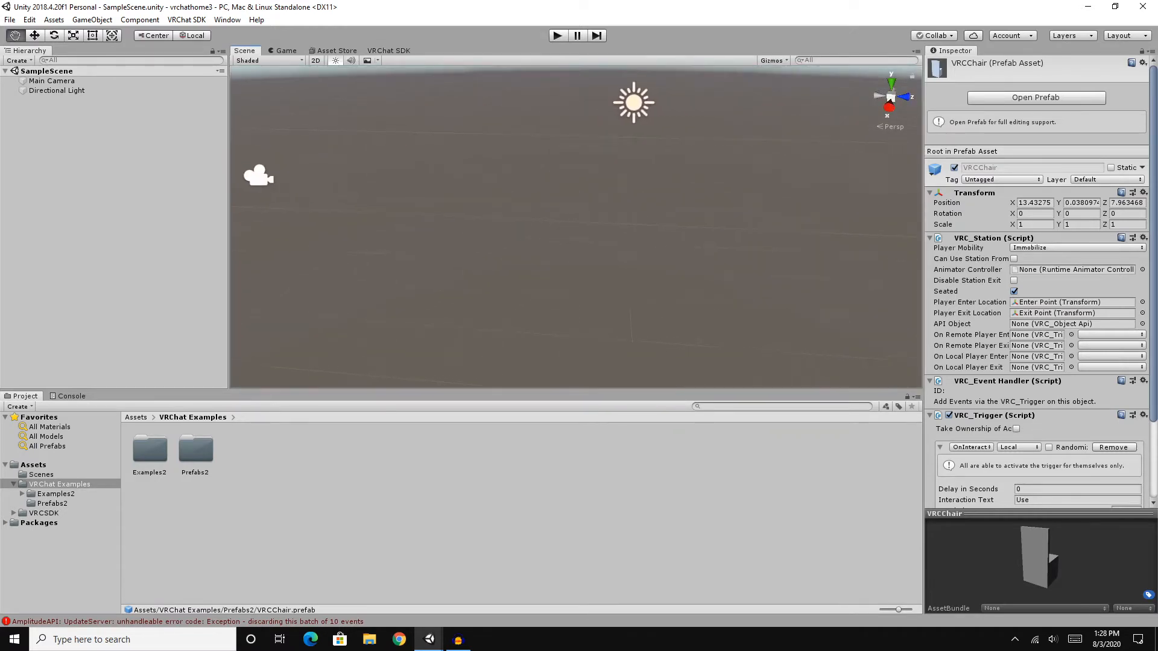
pyautogui.moveTo(784, 199); pyautogui.dragTo(746, 224, button='right')
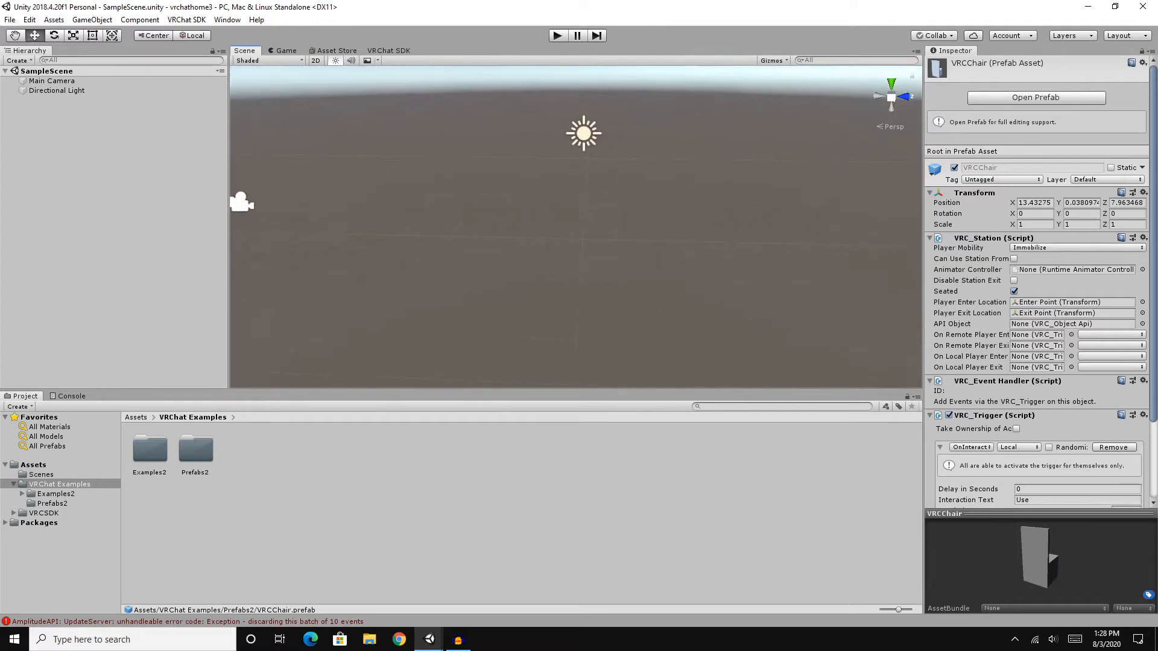
pyautogui.moveTo(603, 224); pyautogui.dragTo(567, 241, button='middle')
pyautogui.moveTo(567, 241); pyautogui.dragTo(591, 262, button='right')
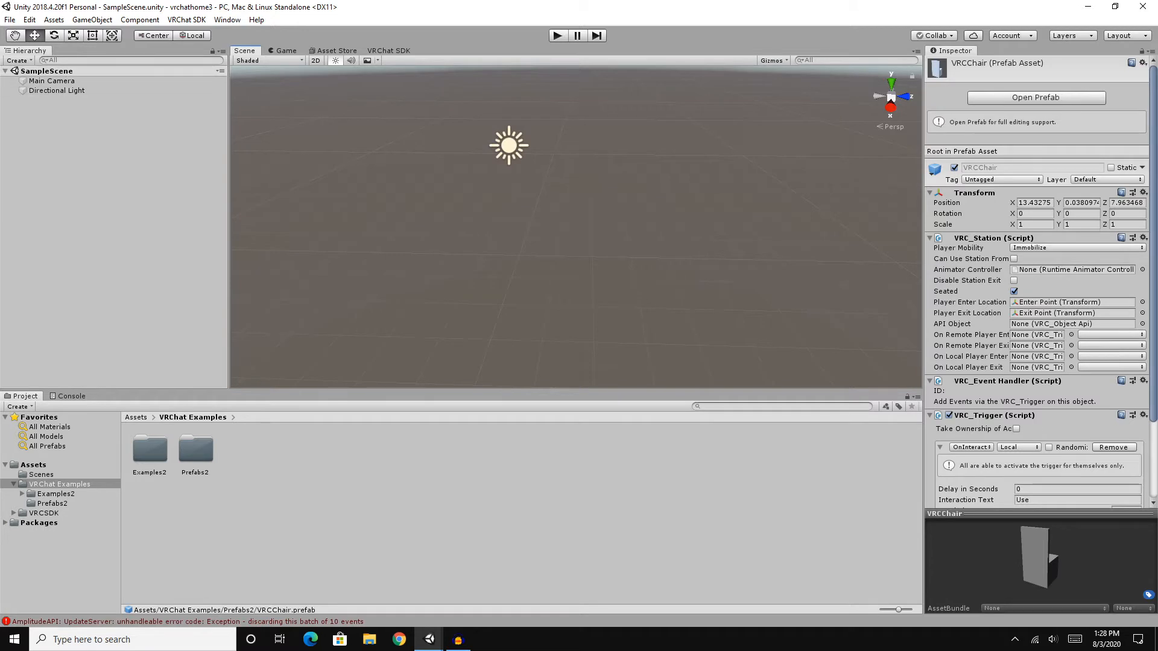
# Create an empty object in the scene and rename it house.
pyautogui.rightClick(43, 133)
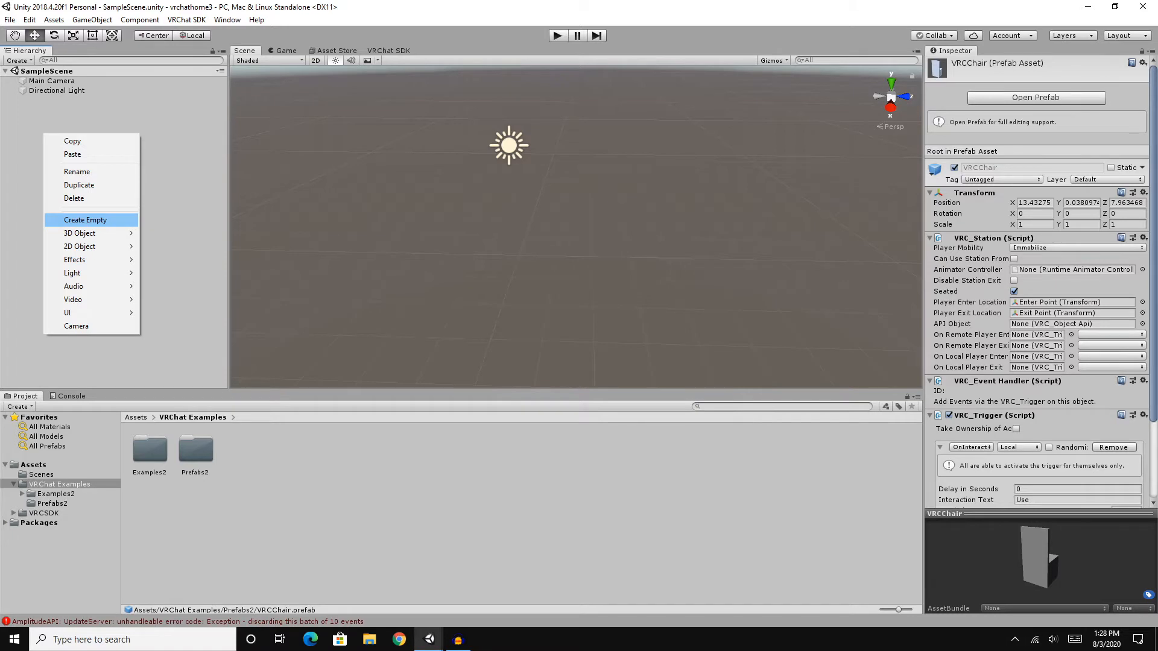
pyautogui.click(85, 219)
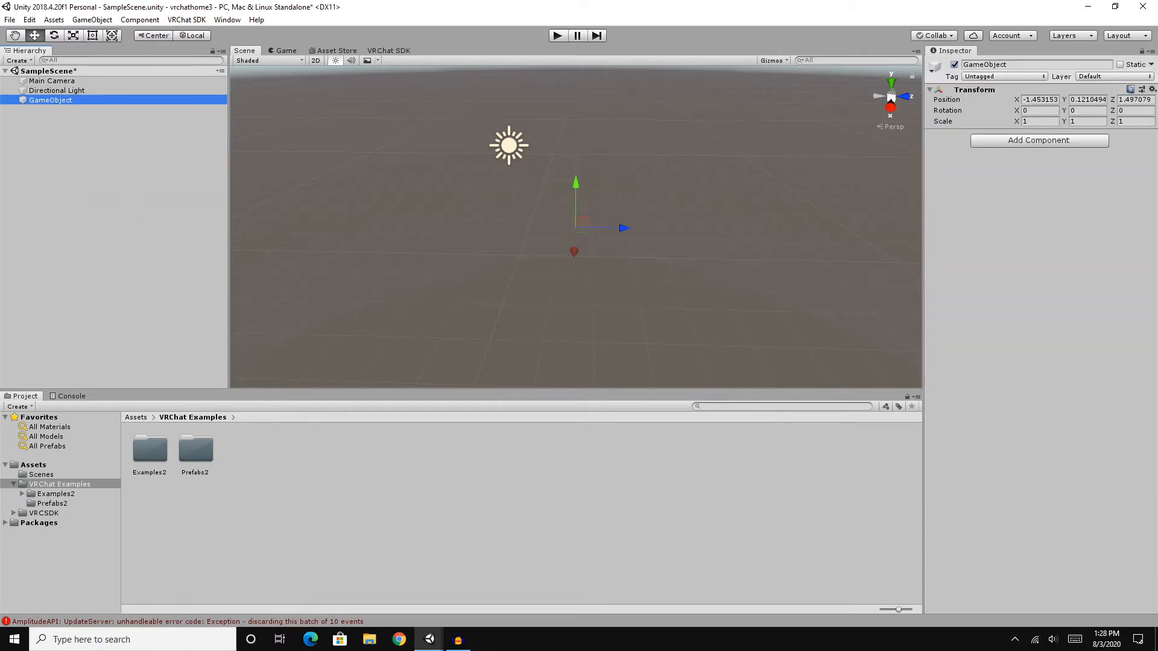
pyautogui.rightClick(77, 156)
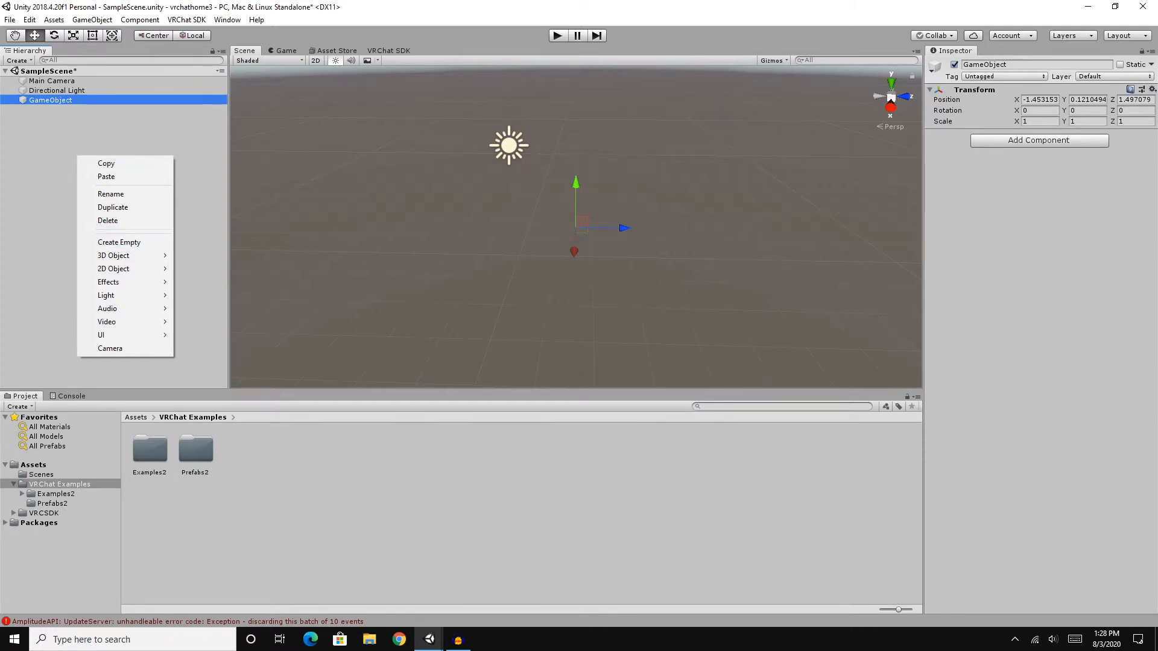
pyautogui.rightClick(55, 100)
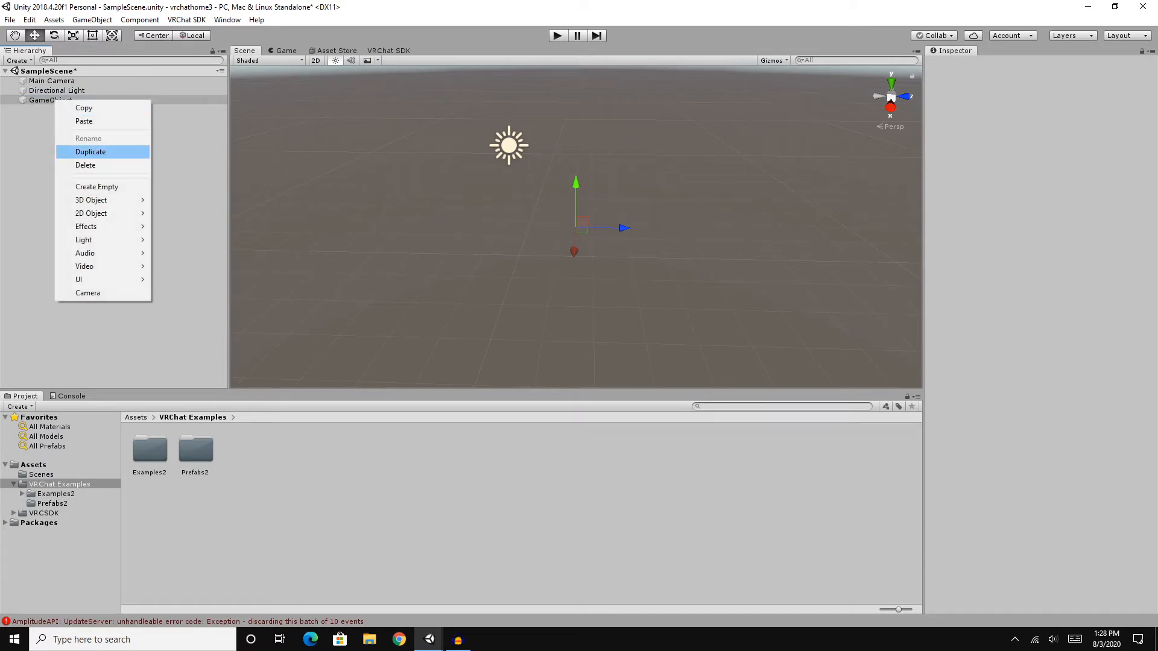
pyautogui.click(52, 100)
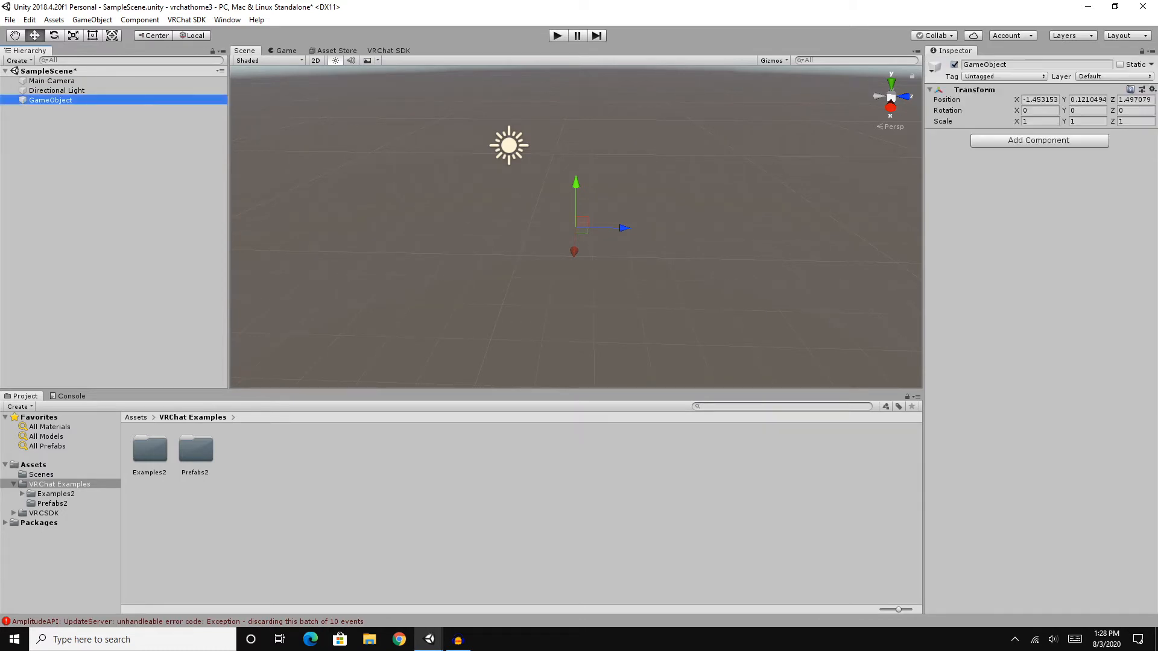
pyautogui.rightClick(55, 100)
pyautogui.click(78, 139)
pyautogui.write('house')
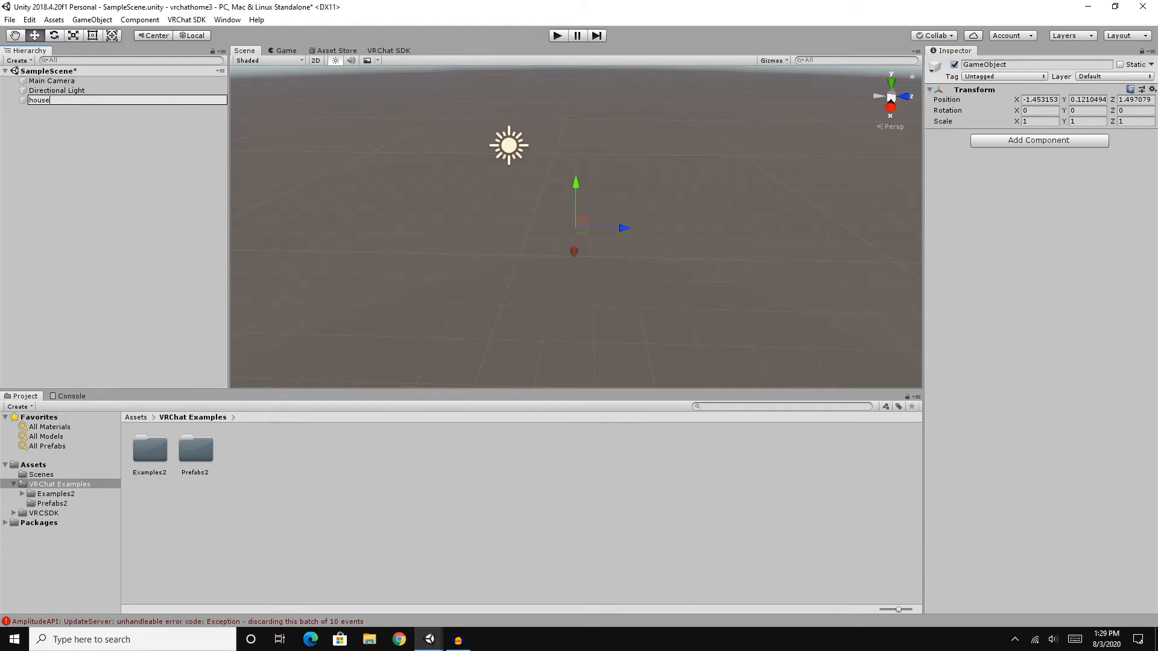
pyautogui.click(84, 142)
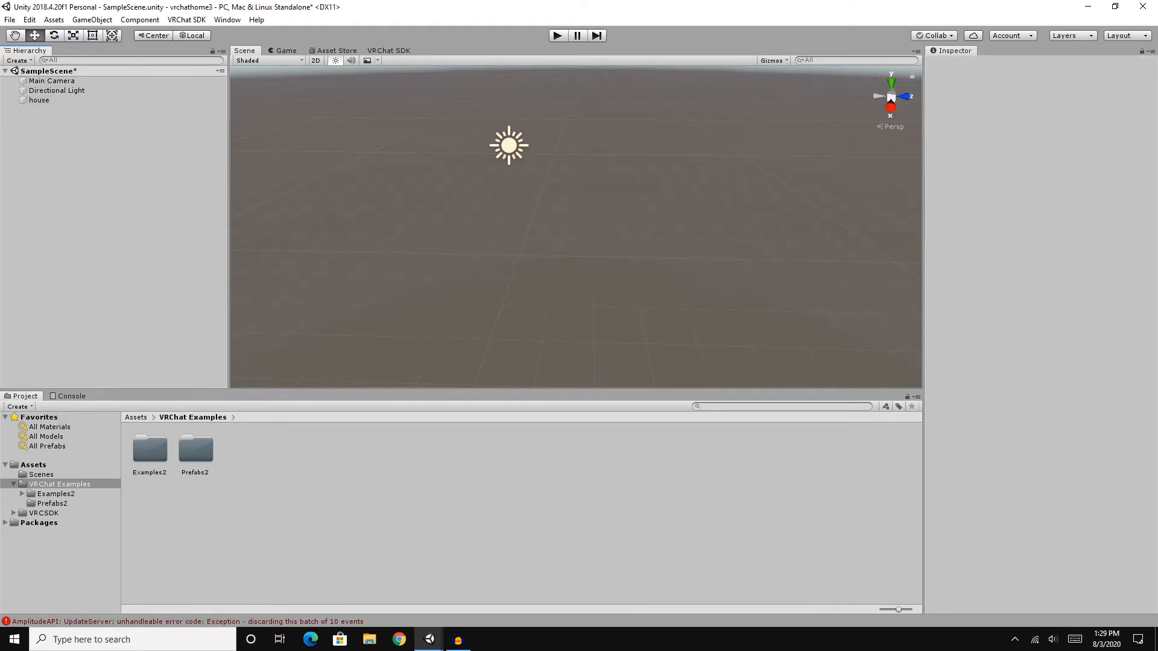
# Create an empty object named light and camera and make the Main Camera and Directional Light its children.
pyautogui.rightClick(71, 124)
pyautogui.click(112, 210)
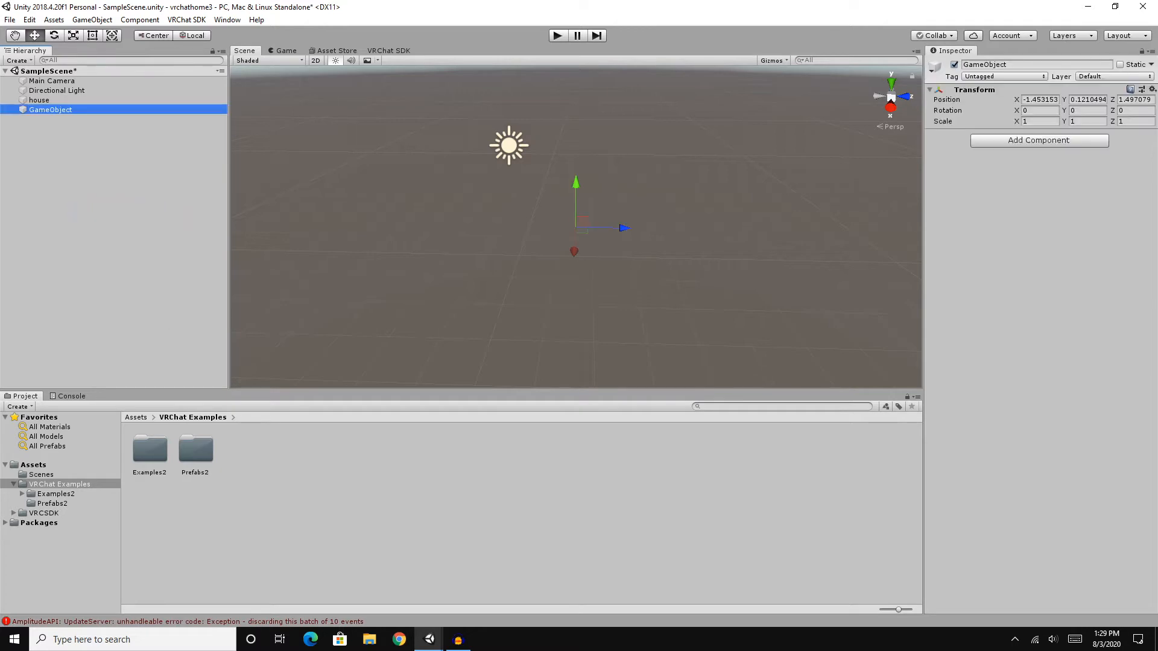
pyautogui.rightClick(60, 109)
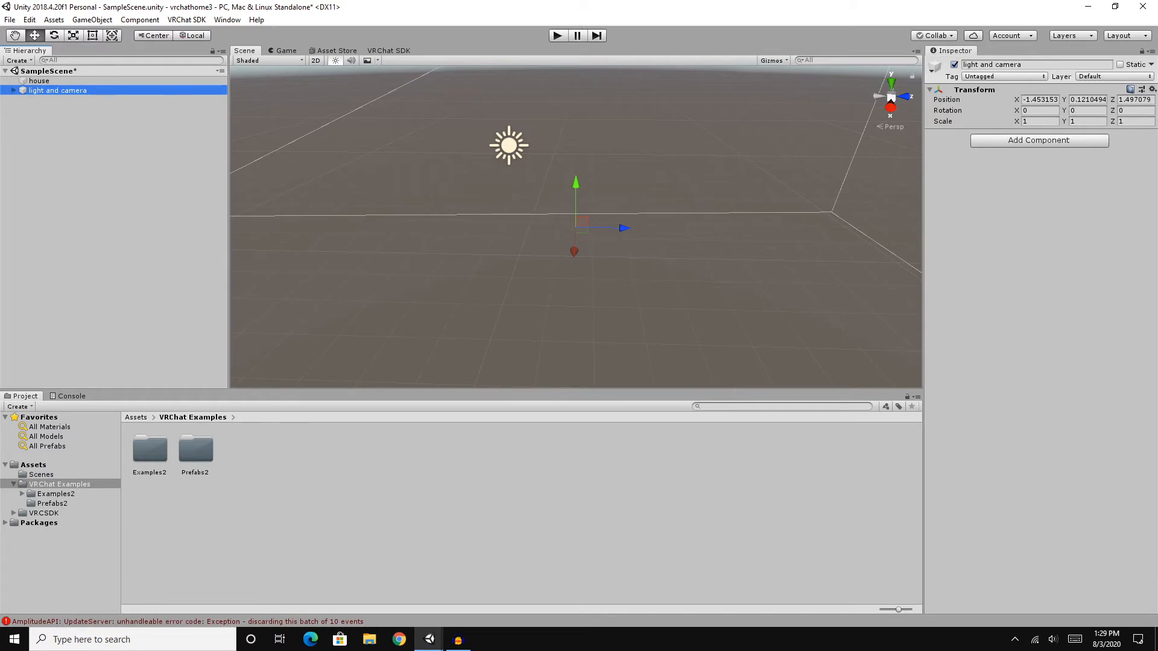
# Add a 3D cube as a child of the house object and frame it in the scene.
pyautogui.scroll(-5, 576, 227)
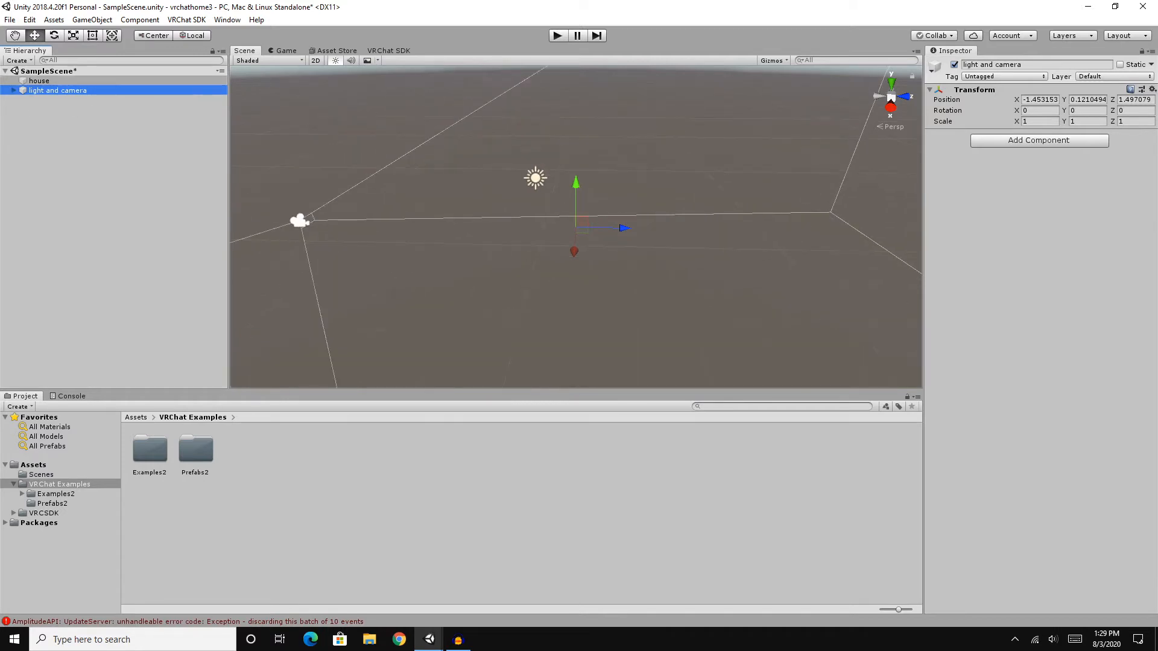
pyautogui.click(40, 81)
pyautogui.rightClick(40, 80)
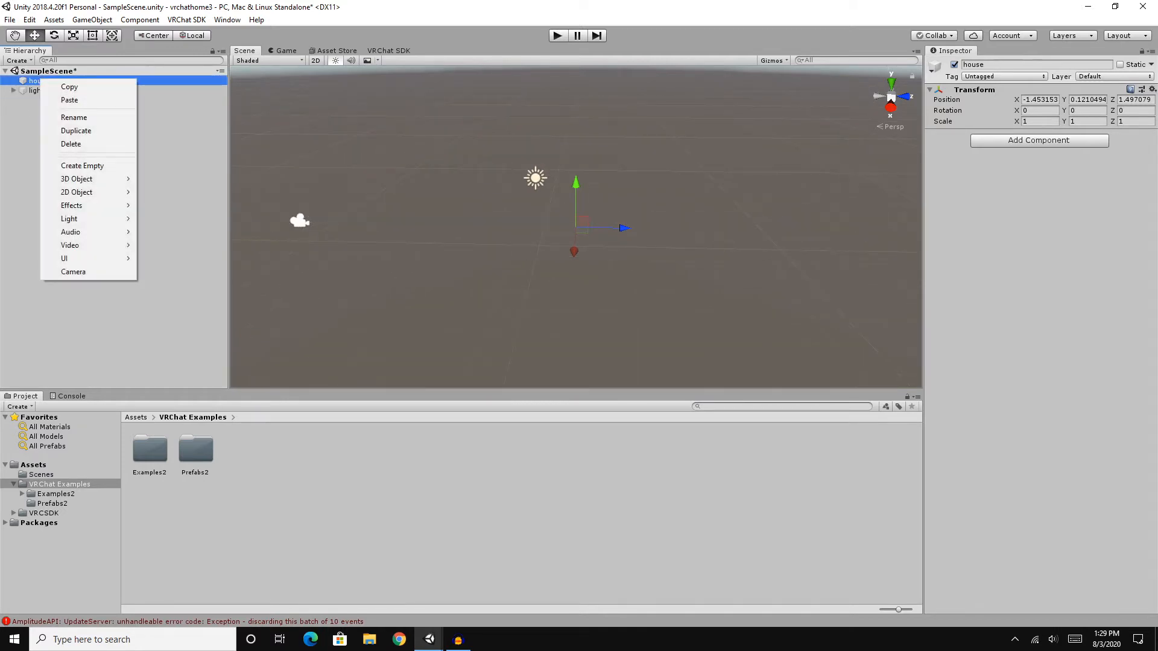
pyautogui.moveTo(77, 179)
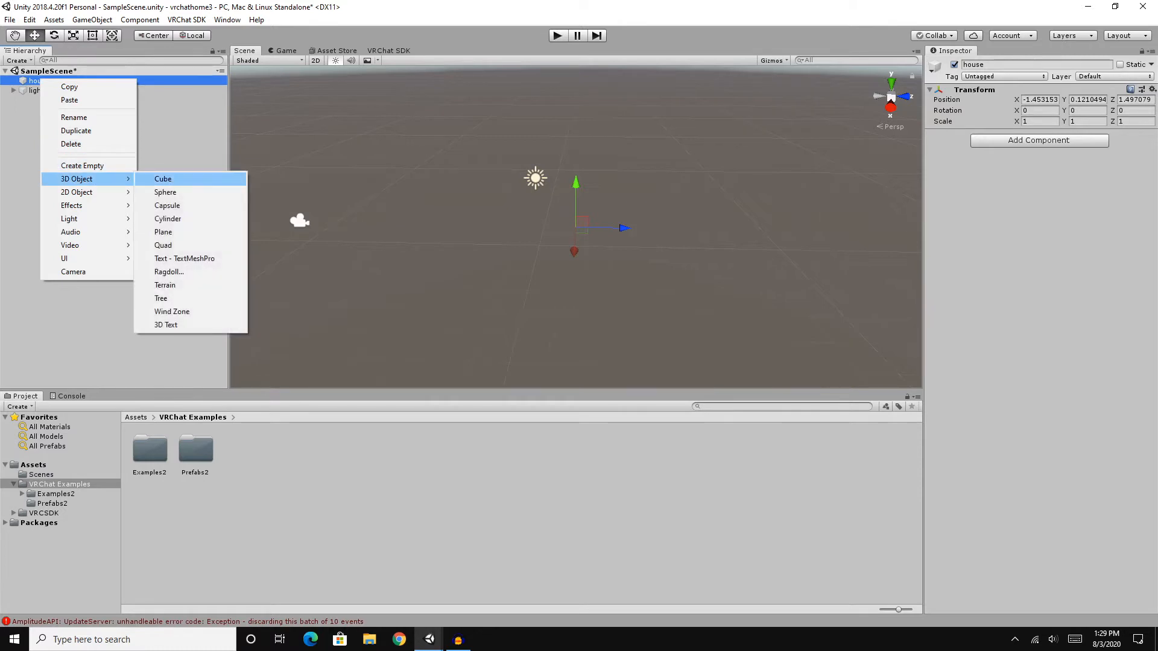
pyautogui.click(163, 178)
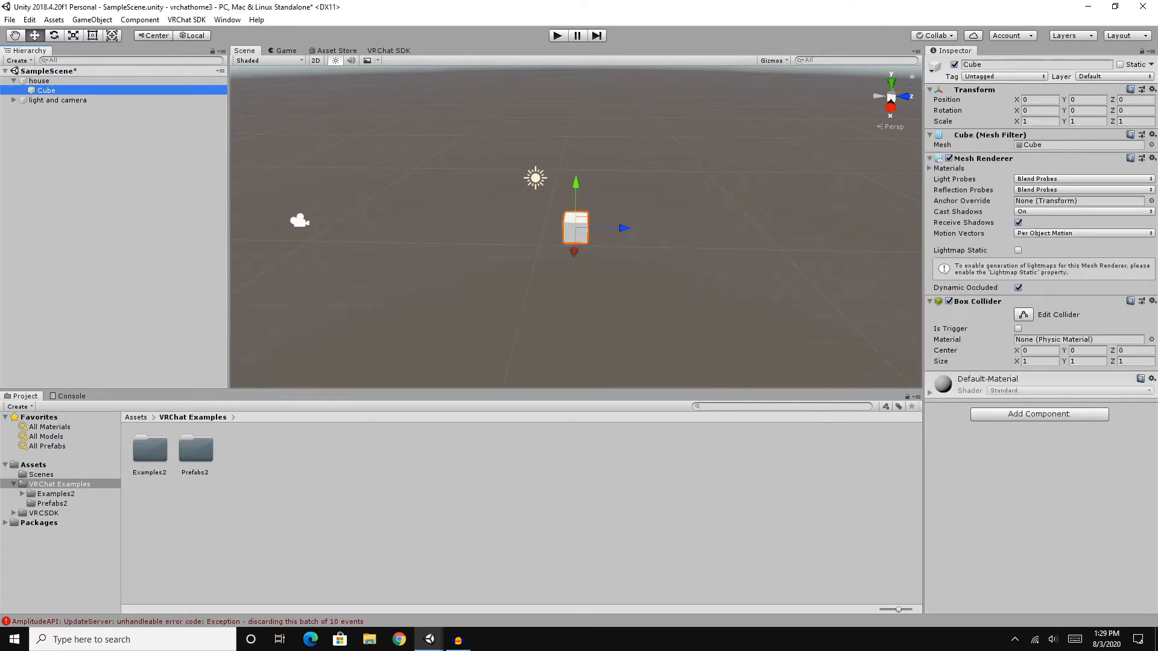
pyautogui.press('f')
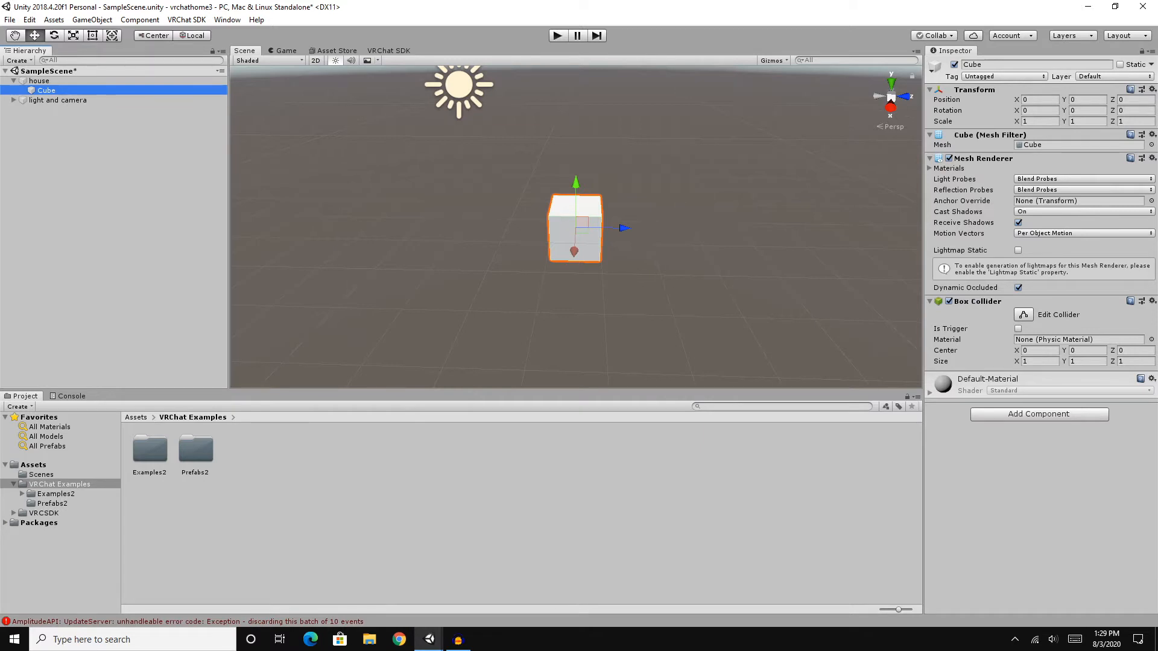
# Scale the cube into a thin, long slab, about 0.13 high on Y and about 10.9 long on Z.
pyautogui.click(73, 35)
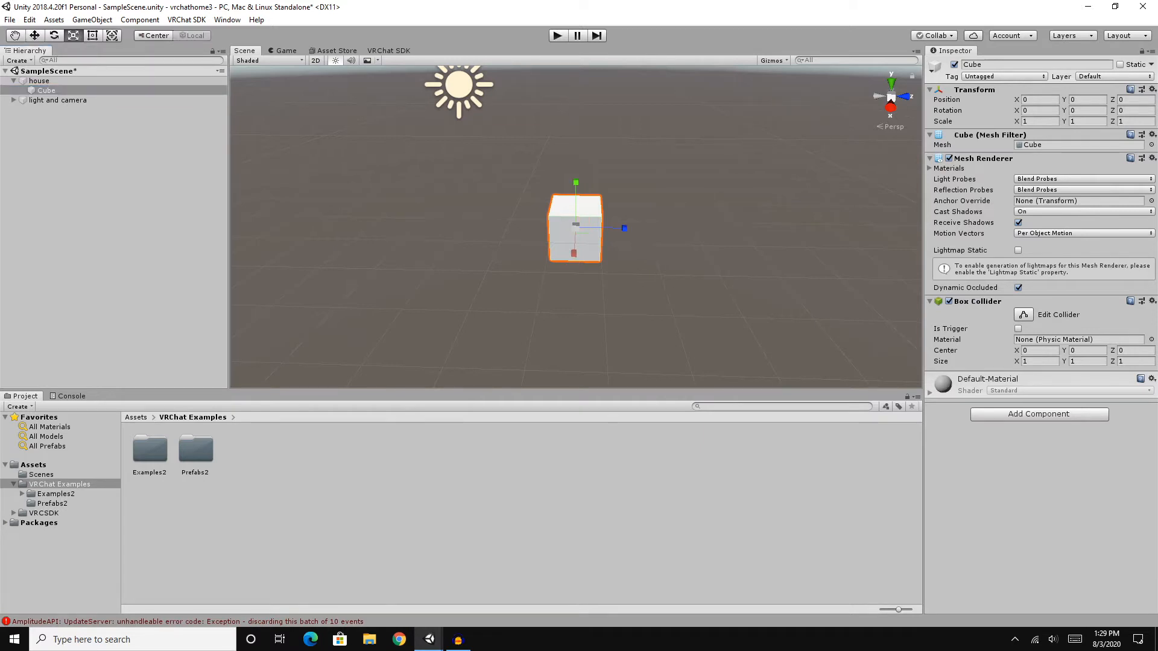
pyautogui.moveTo(576, 182)
pyautogui.mouseDown()
pyautogui.moveTo(576, 214)
pyautogui.moveTo(576, 197)
pyautogui.mouseUp()
pyautogui.press('w')
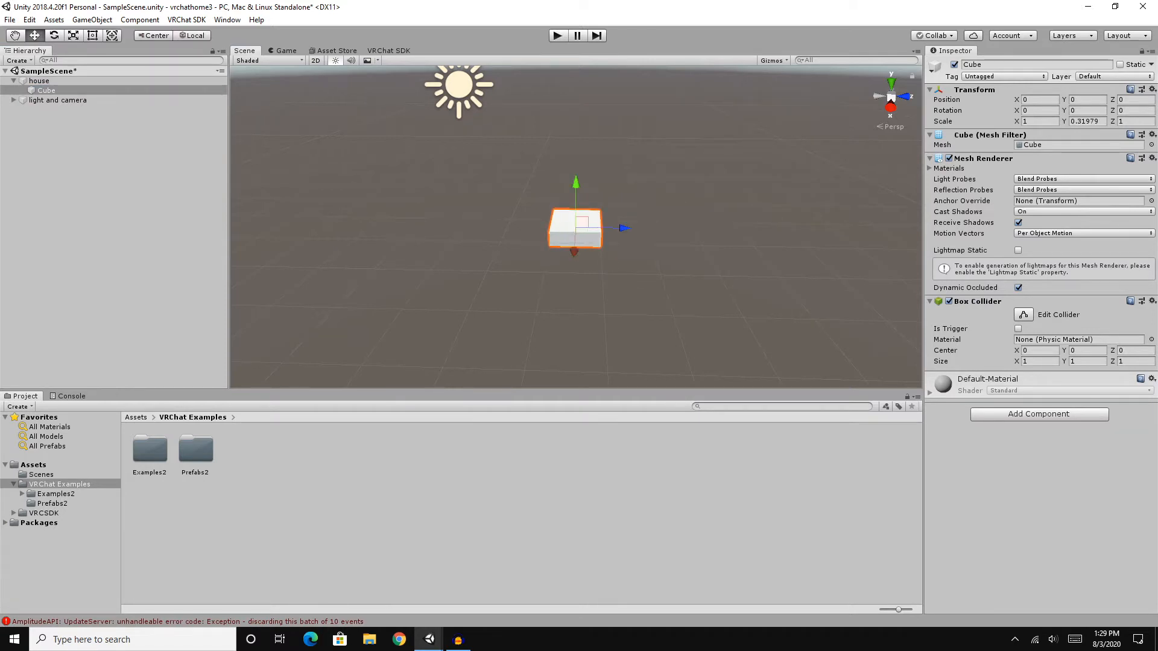
pyautogui.press('r')
pyautogui.moveTo(576, 182); pyautogui.dragTo(576, 212)
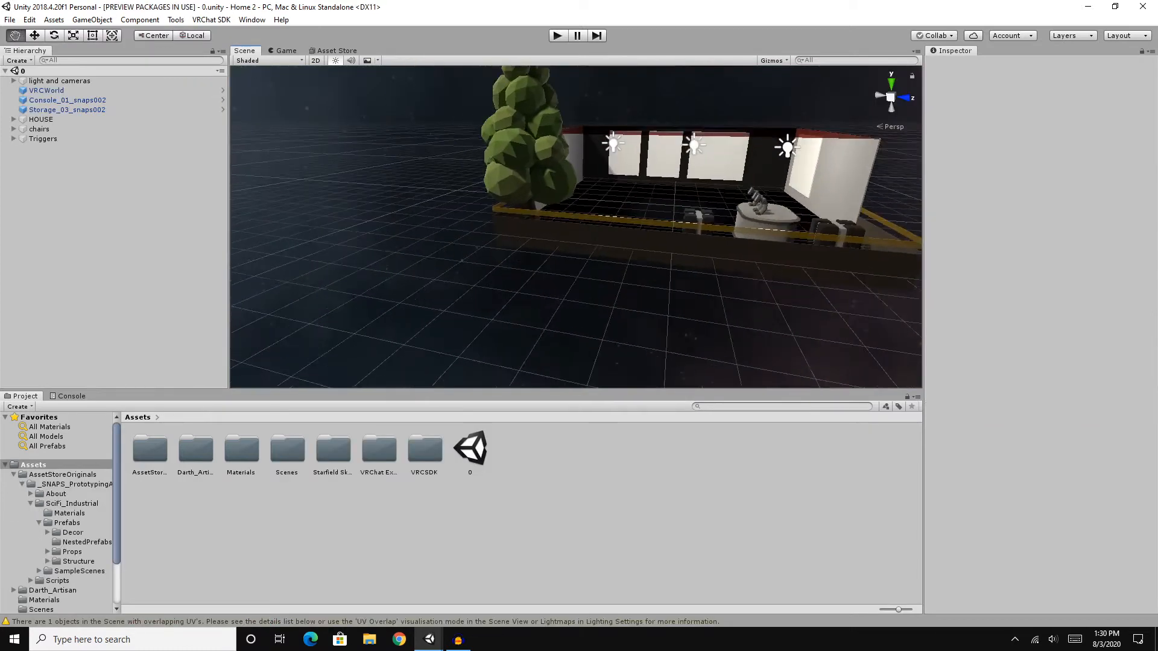
# Examine the finished house in the Home 2 project as a reference and return to the vrchathome3 project.
pyautogui.moveTo(597, 205)
pyautogui.mouseDown(button='middle')
pyautogui.moveTo(553, 252)
pyautogui.moveTo(594, 259)
pyautogui.moveTo(613, 208)
pyautogui.mouseUp(button='middle')
pyautogui.scroll(10, 576, 227)
pyautogui.scroll(-10, 576, 226)
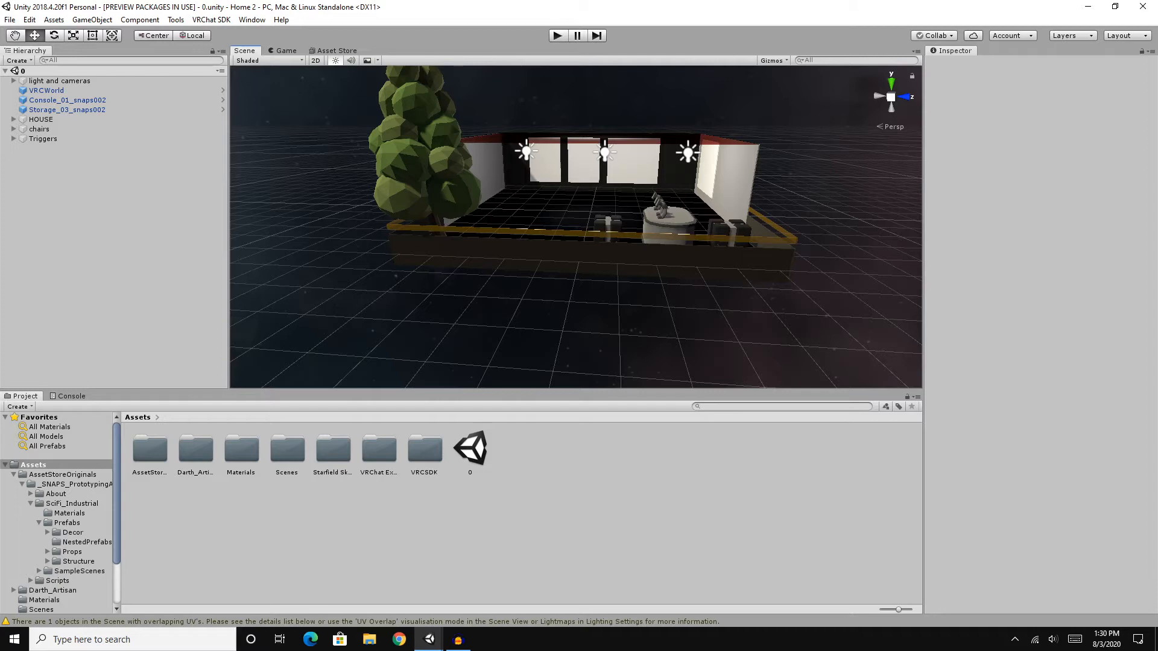
pyautogui.moveTo(429, 639)
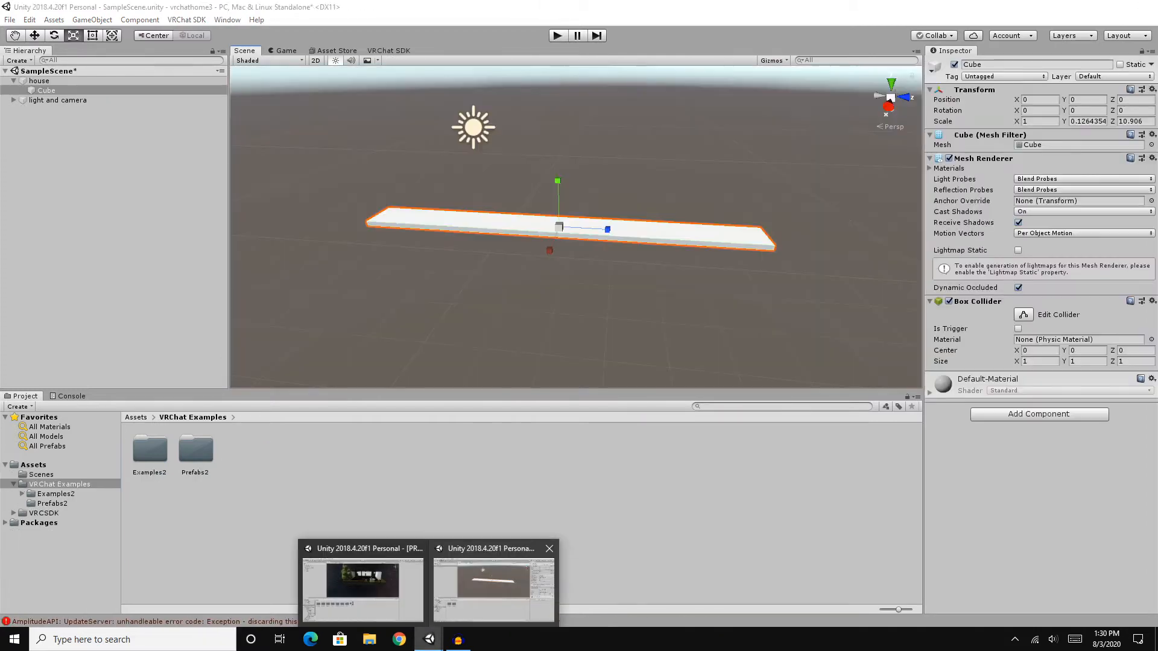
pyautogui.click(494, 582)
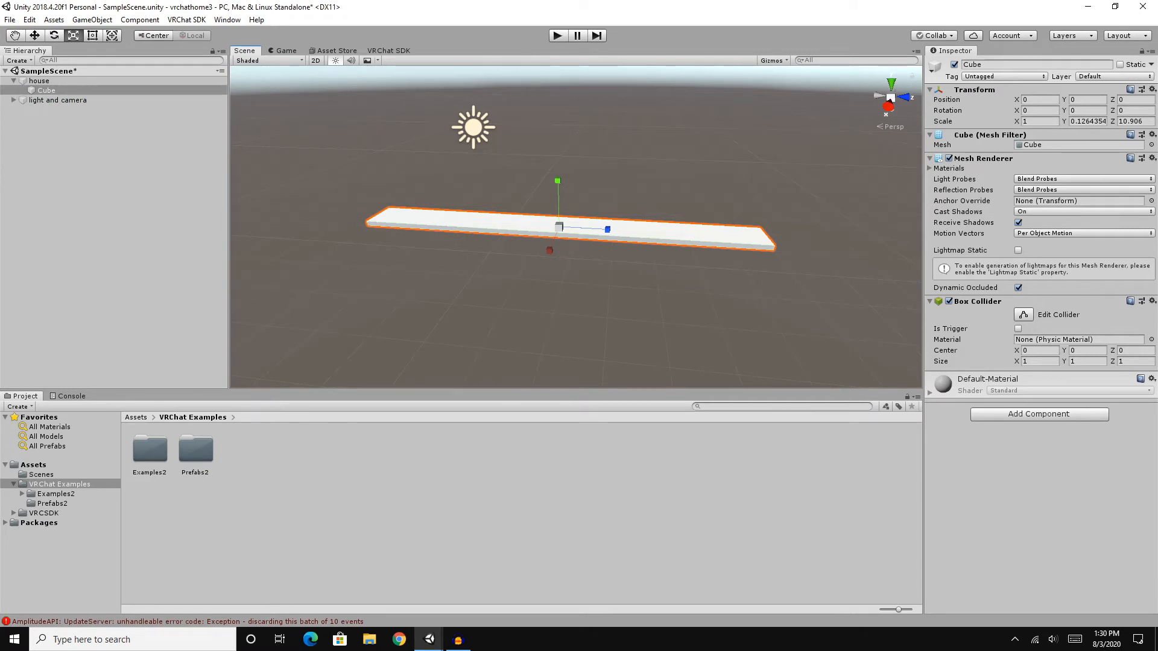
pyautogui.moveTo(429, 640)
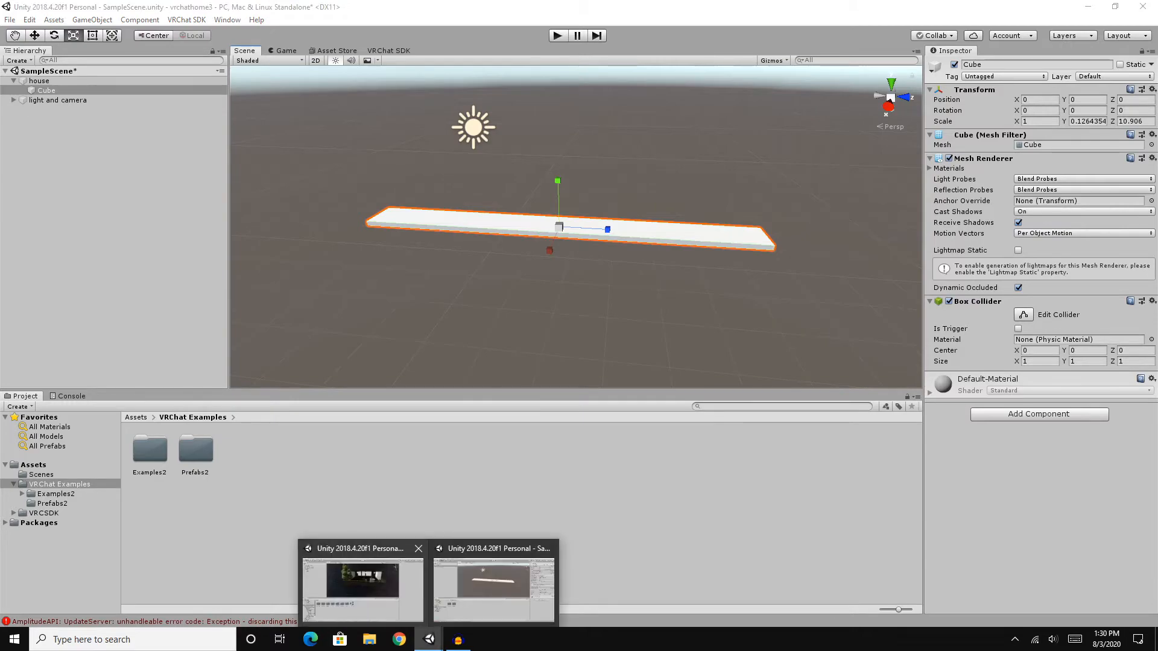
pyautogui.click(362, 582)
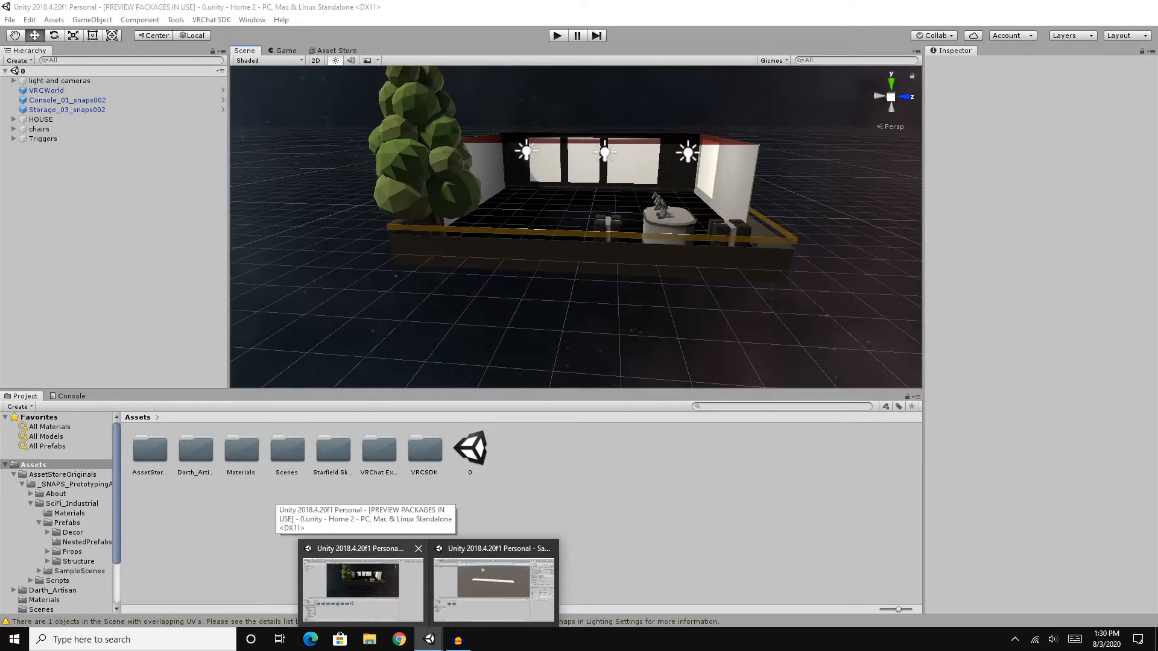
pyautogui.click(493, 590)
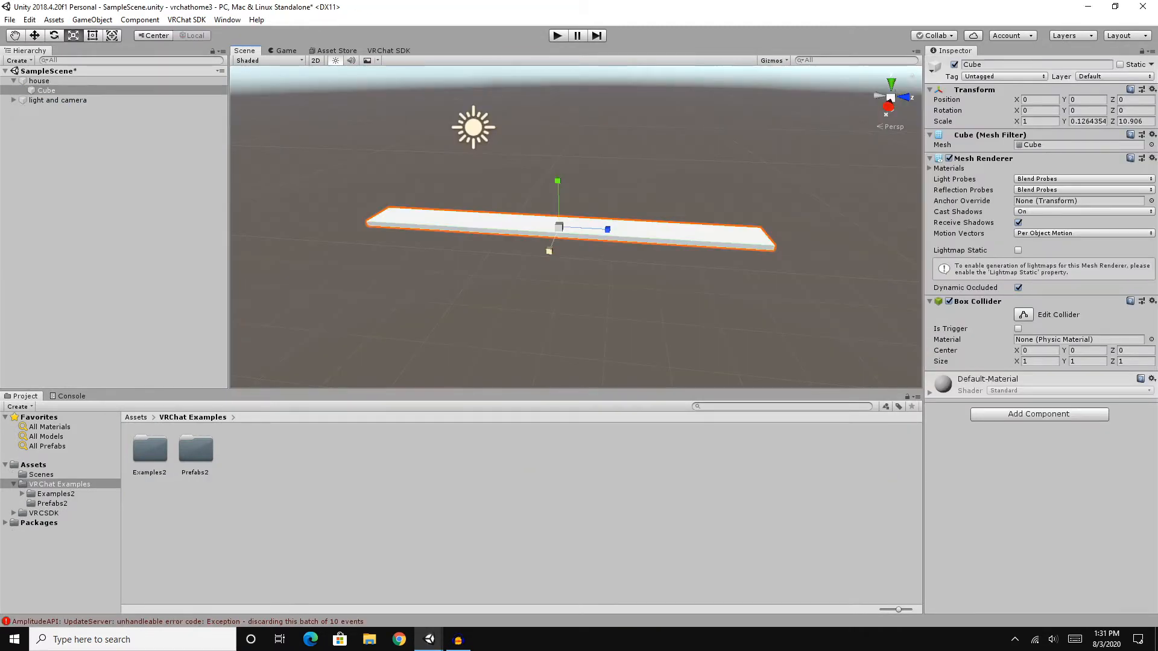
# Widen the slab along X to a scale of about 9.03 to form the house floor.
pyautogui.moveTo(549, 251); pyautogui.dragTo(424, 550)
pyautogui.scroll(-2, 554, 235)
pyautogui.press('d')
pyautogui.moveTo(554, 235); pyautogui.dragTo(464, 229, button='right')
pyautogui.moveTo(470, 241); pyautogui.dragTo(465, 241, button='middle')
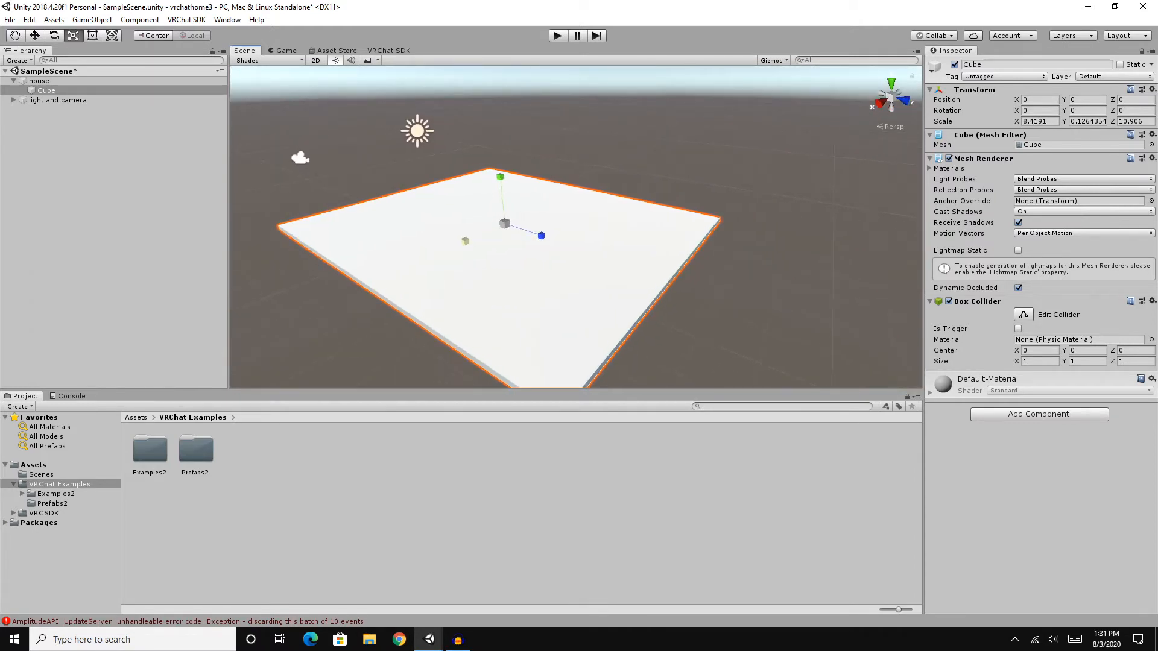
pyautogui.moveTo(465, 241); pyautogui.dragTo(465, 242)
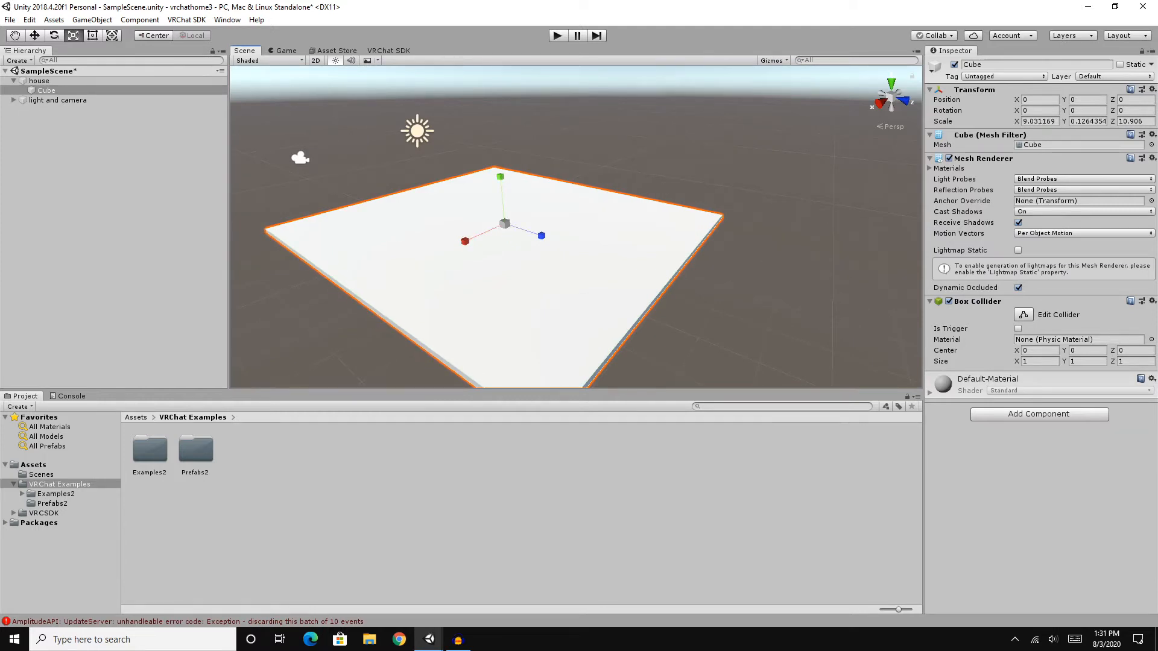
# Thin the floor slab to a Y scale of about 0.04.
pyautogui.moveTo(373, 278); pyautogui.dragTo(417, 264, button='right')
pyautogui.moveTo(418, 265); pyautogui.dragTo(566, 209, button='middle')
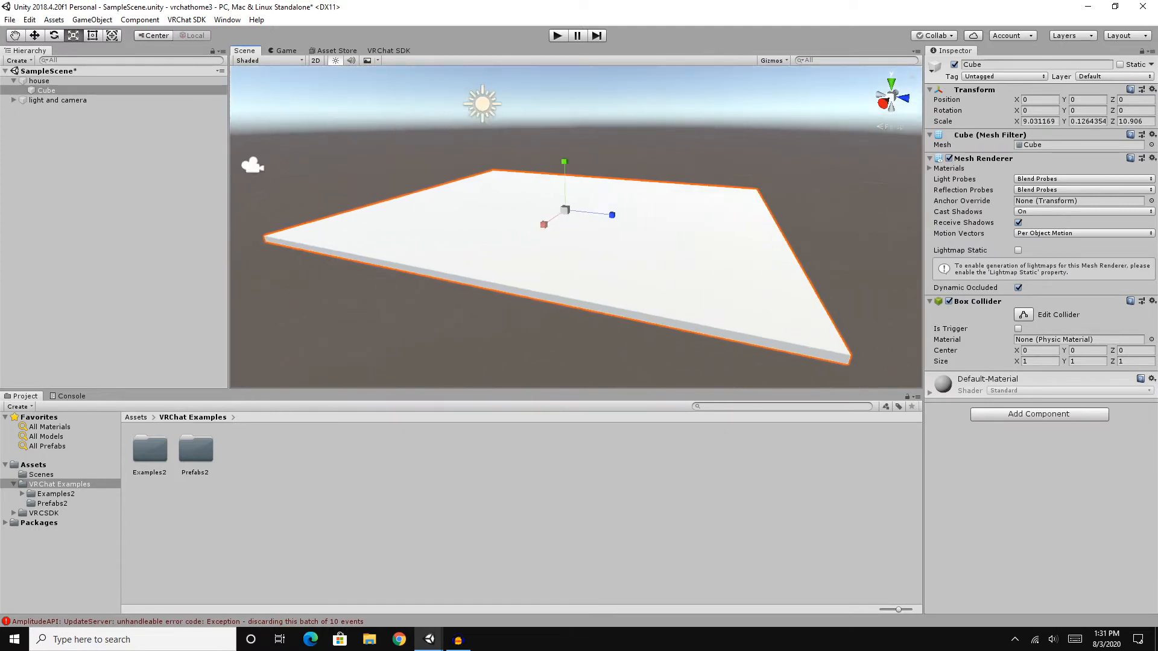
pyautogui.moveTo(564, 161); pyautogui.dragTo(565, 195)
pyautogui.moveTo(597, 226); pyautogui.dragTo(543, 239, button='right')
pyautogui.moveTo(543, 240); pyautogui.dragTo(427, 266, button='middle')
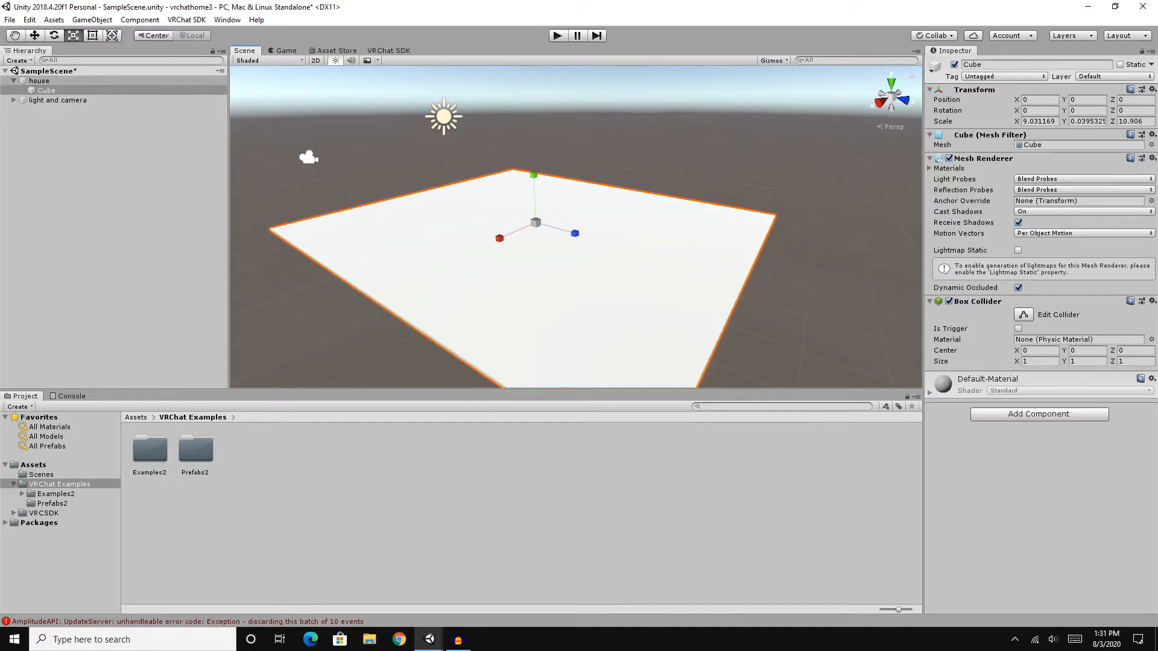
# Duplicate the floor slab and raise the copy to a Y position of 2.92 above the original.
pyautogui.click(46, 91)
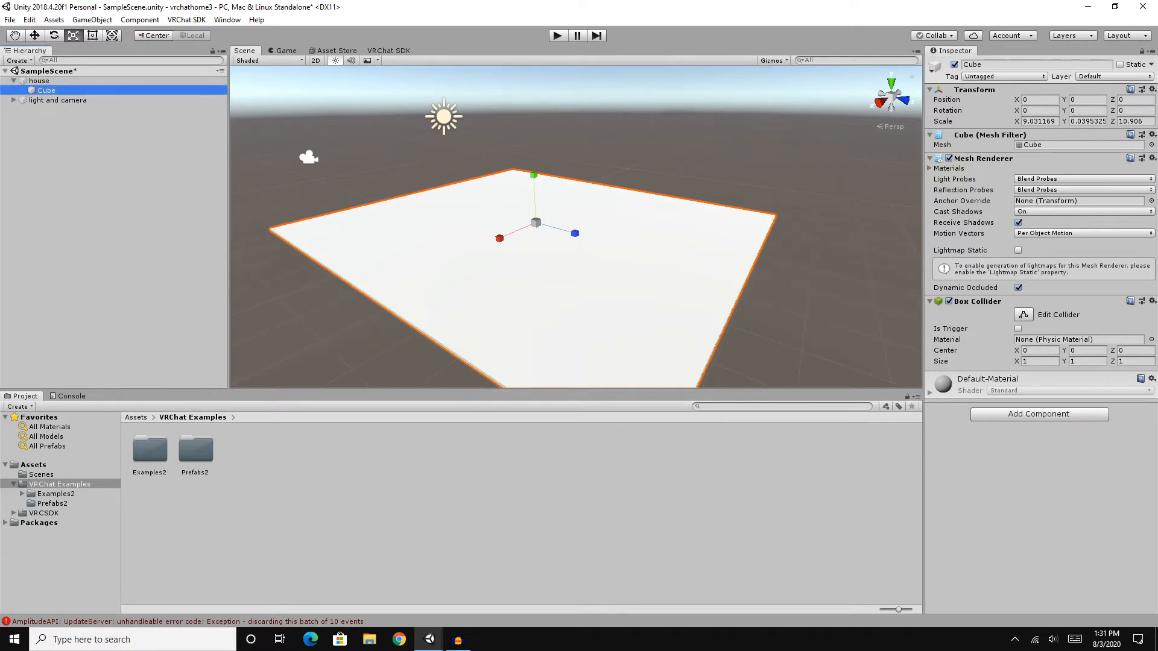
pyautogui.hotkey('ctrl', 'd')
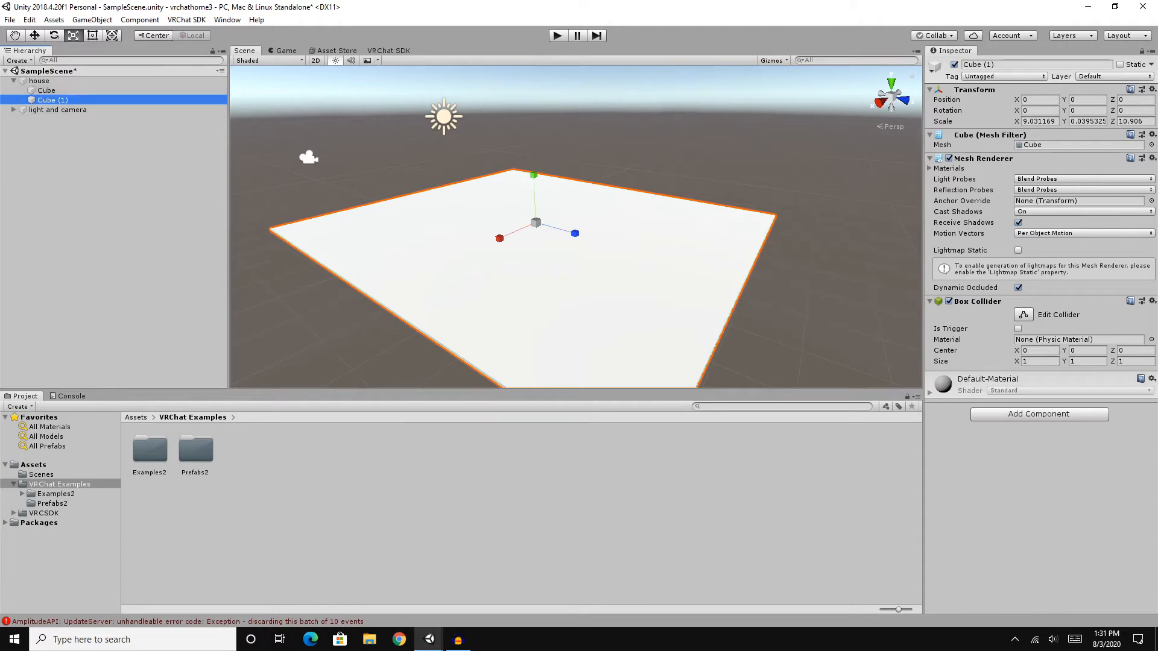
pyautogui.click(35, 35)
pyautogui.rightClick(52, 88)
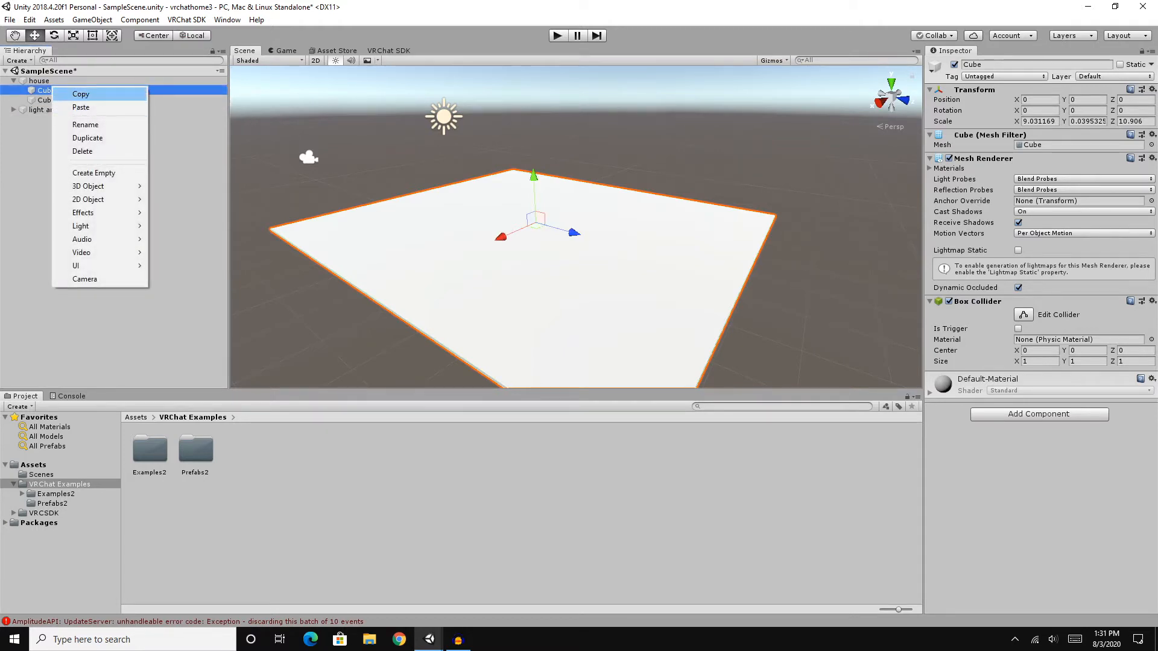
pyautogui.click(47, 90)
pyautogui.click(53, 101)
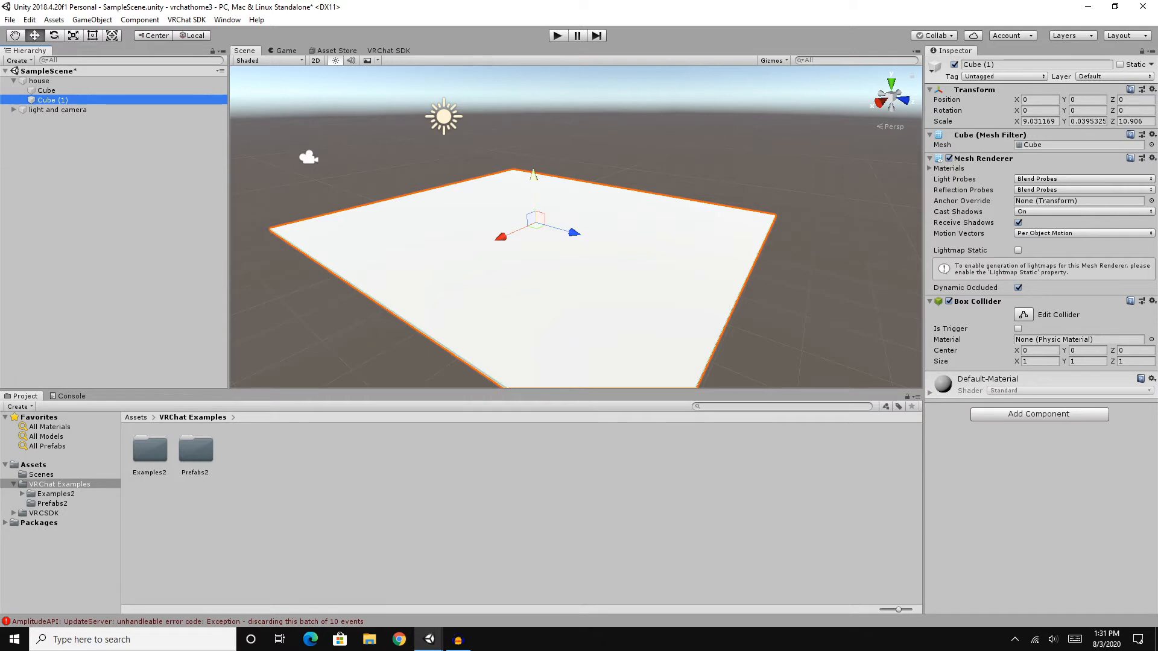
pyautogui.moveTo(534, 175); pyautogui.dragTo(530, 64)
# Narrow the raised slab along X to a scale of about 5.18.
pyautogui.moveTo(543, 181); pyautogui.dragTo(459, 184, button='right')
pyautogui.moveTo(579, 227)
pyautogui.mouseDown(button='middle')
pyautogui.moveTo(509, 243)
pyautogui.moveTo(561, 234)
pyautogui.mouseUp(button='middle')
pyautogui.scroll(-4, 561, 234)
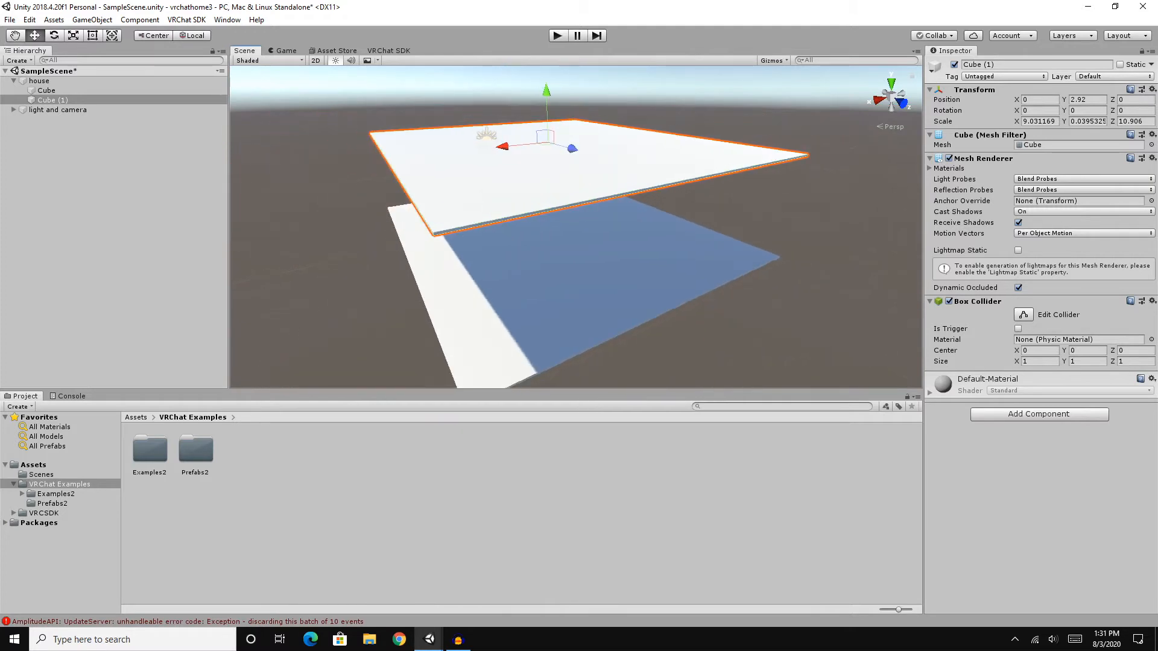
pyautogui.press('r')
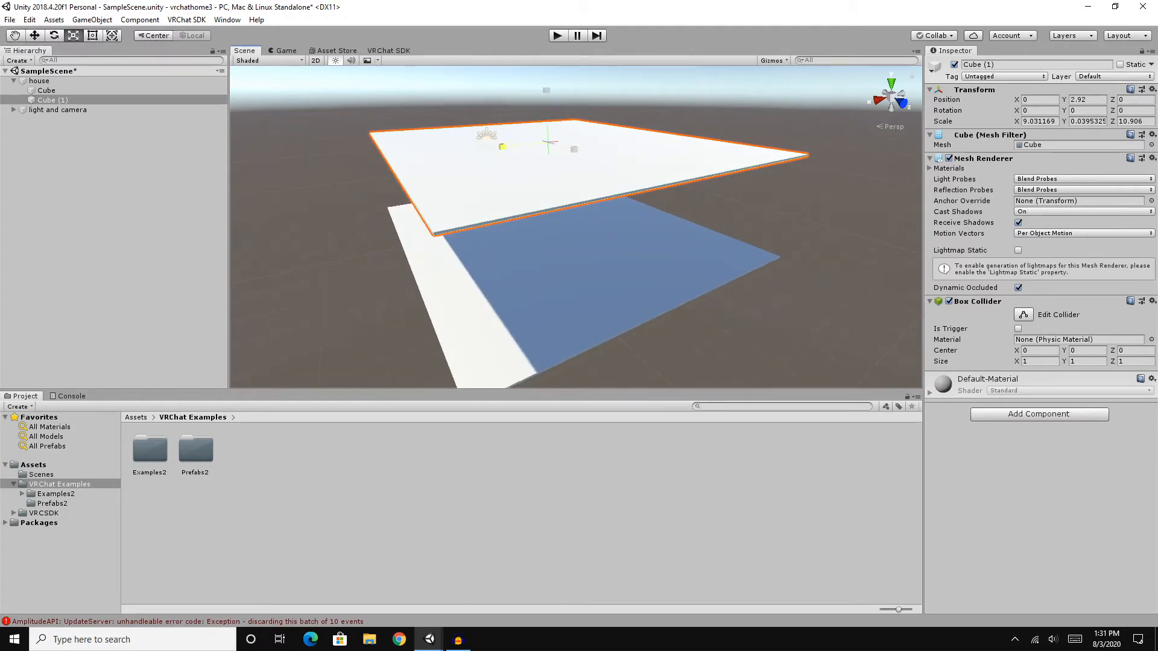
pyautogui.moveTo(500, 145); pyautogui.dragTo(523, 144)
pyautogui.moveTo(531, 175); pyautogui.dragTo(386, 156, button='right')
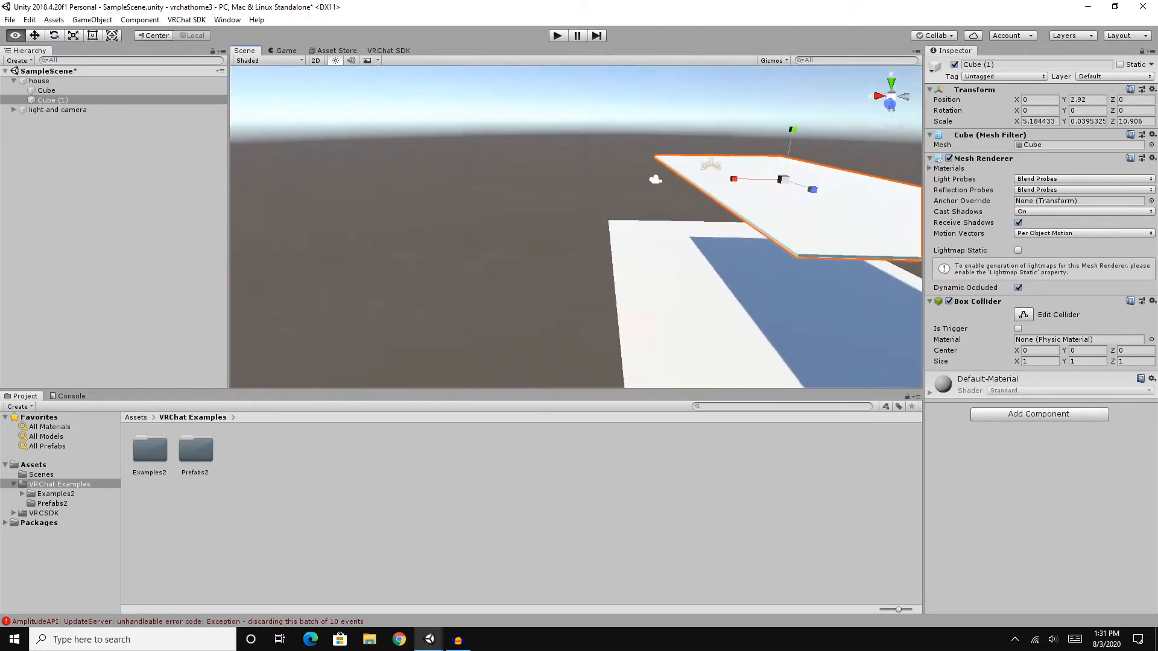
pyautogui.moveTo(501, 181); pyautogui.dragTo(259, 140, button='middle')
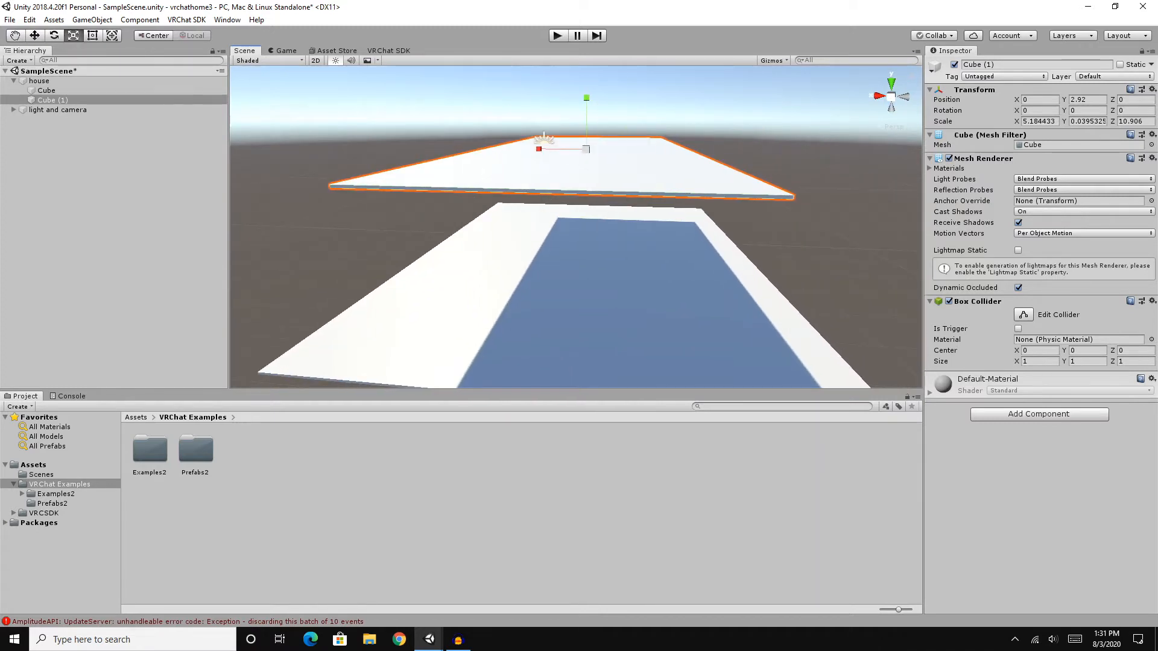
# Move the raised roof slab along X to a position of -1.66 over the house floor.
pyautogui.press('w')
pyautogui.moveTo(540, 148); pyautogui.dragTo(598, 150)
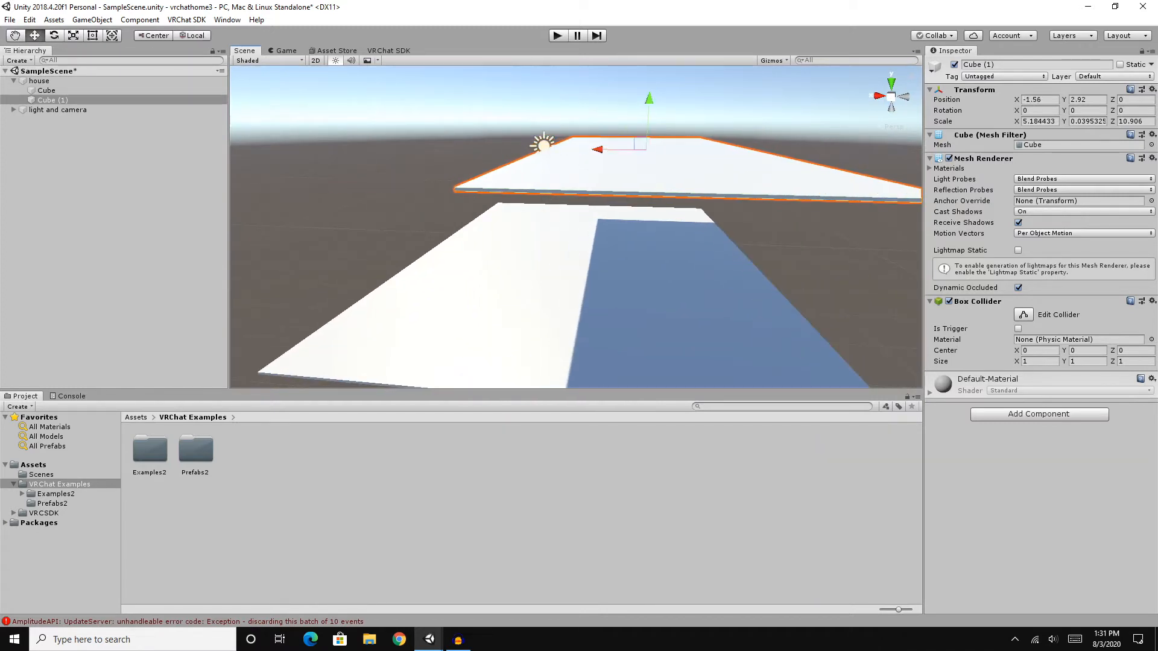
pyautogui.moveTo(594, 181); pyautogui.dragTo(590, 172, button='right')
pyautogui.moveTo(590, 172); pyautogui.dragTo(466, 127, button='middle')
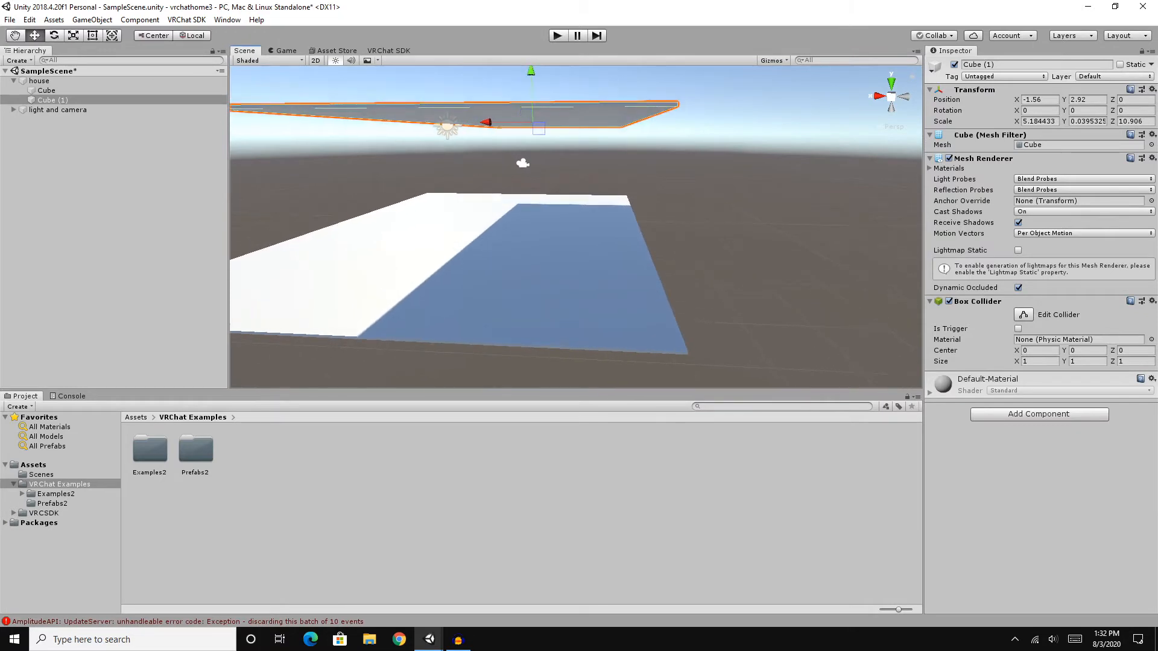
pyautogui.moveTo(486, 122); pyautogui.dragTo(489, 122)
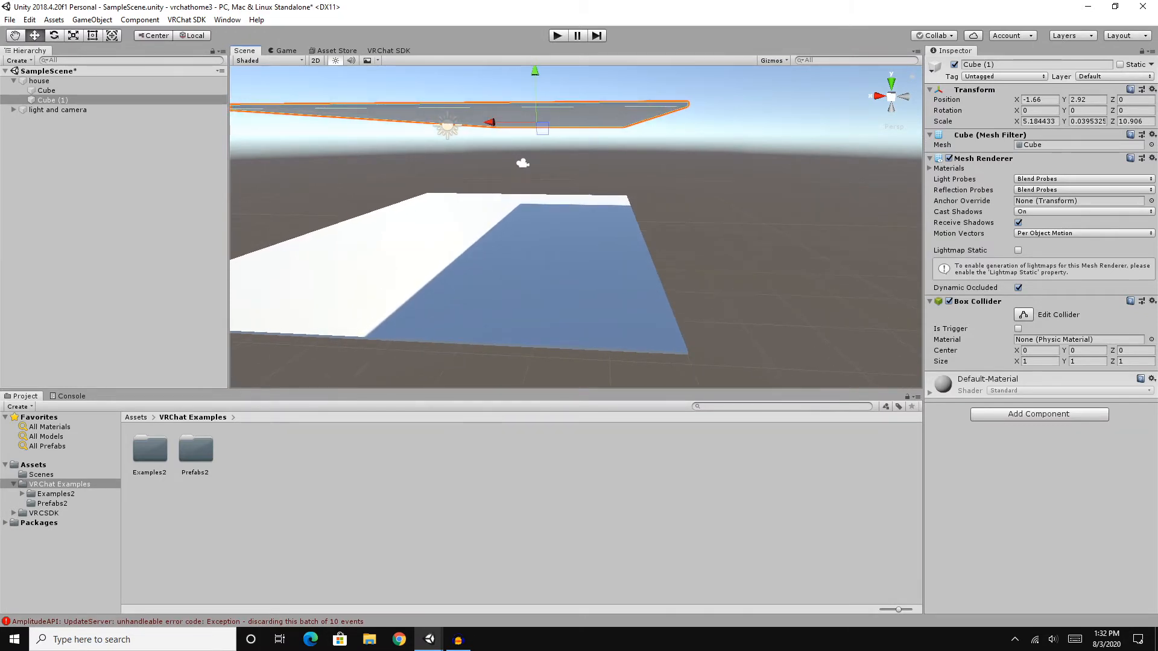
# Examine how the raised slab lines up with the edges of the floor from several sides.
pyautogui.moveTo(501, 150); pyautogui.dragTo(503, 162, button='middle')
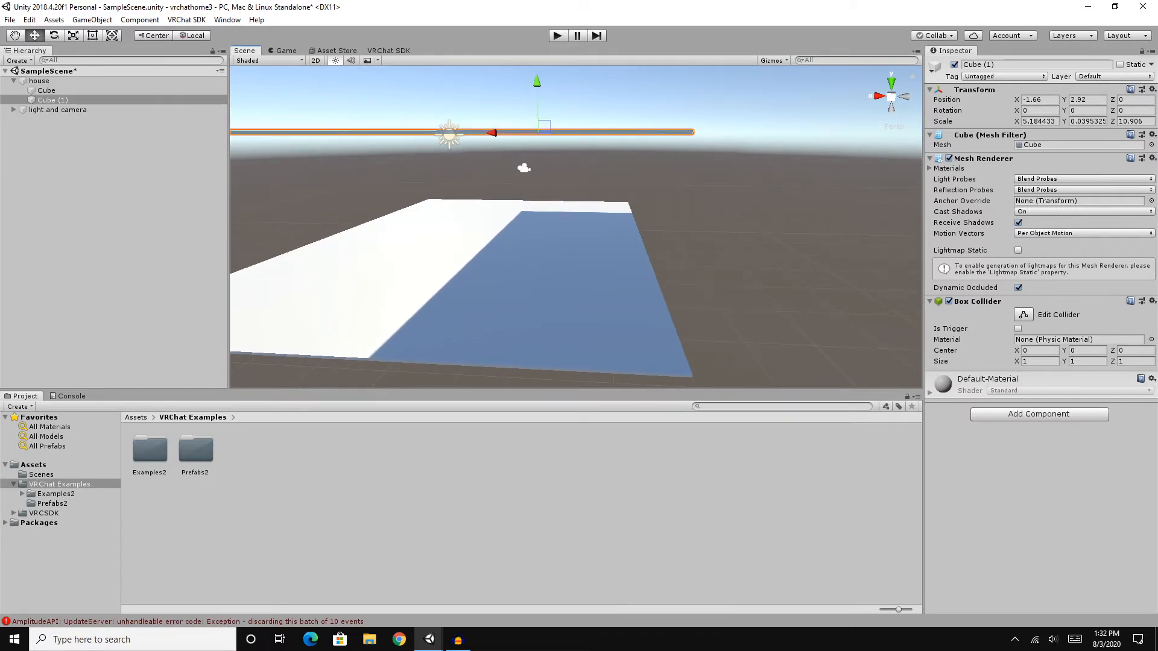
pyautogui.scroll(-3, 576, 226)
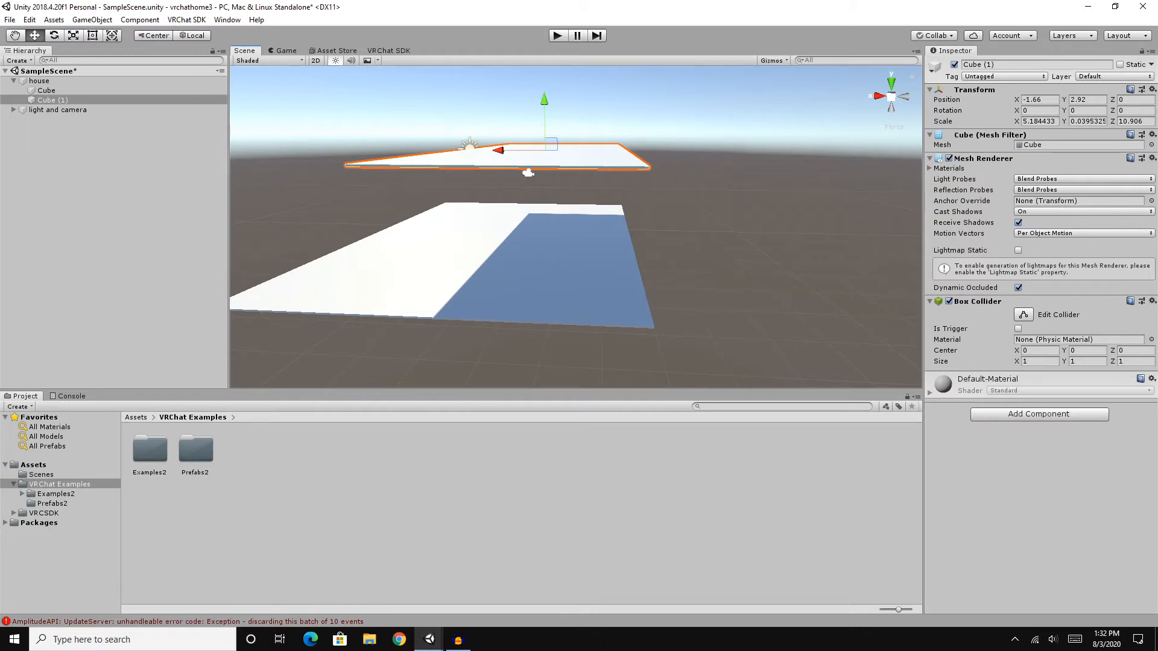
pyautogui.moveTo(576, 226); pyautogui.dragTo(581, 250, button='middle')
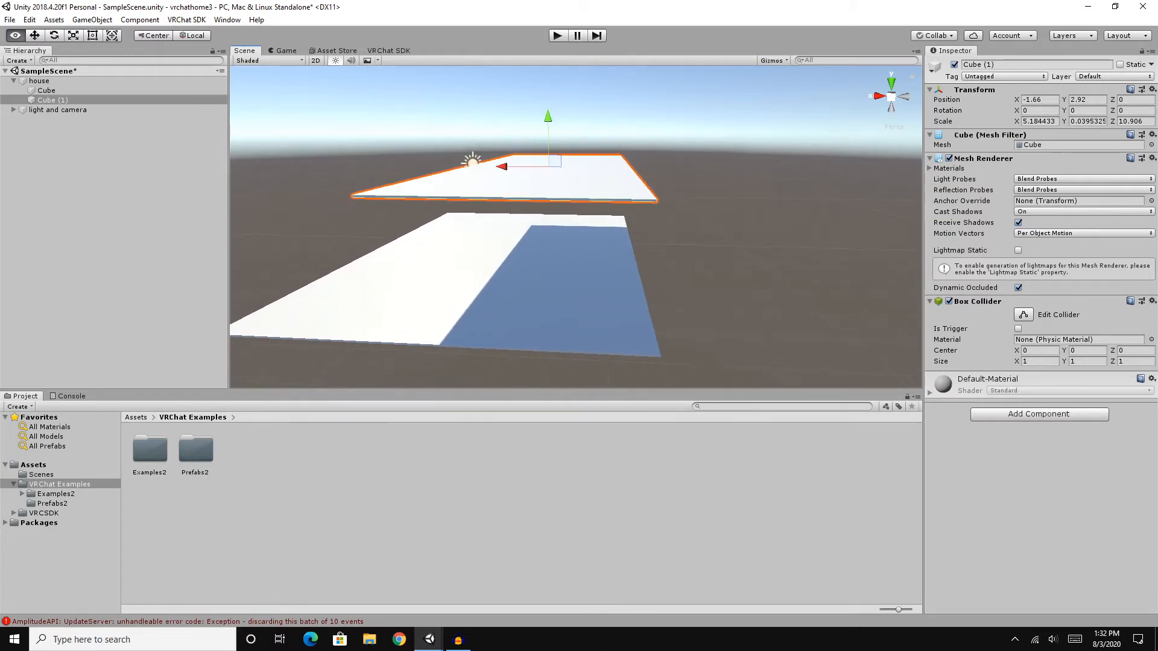
pyautogui.moveTo(581, 251); pyautogui.dragTo(579, 334, button='right')
pyautogui.press('d')
pyautogui.press('d')
pyautogui.press('e')
pyautogui.moveTo(579, 335); pyautogui.dragTo(720, 157, button='middle')
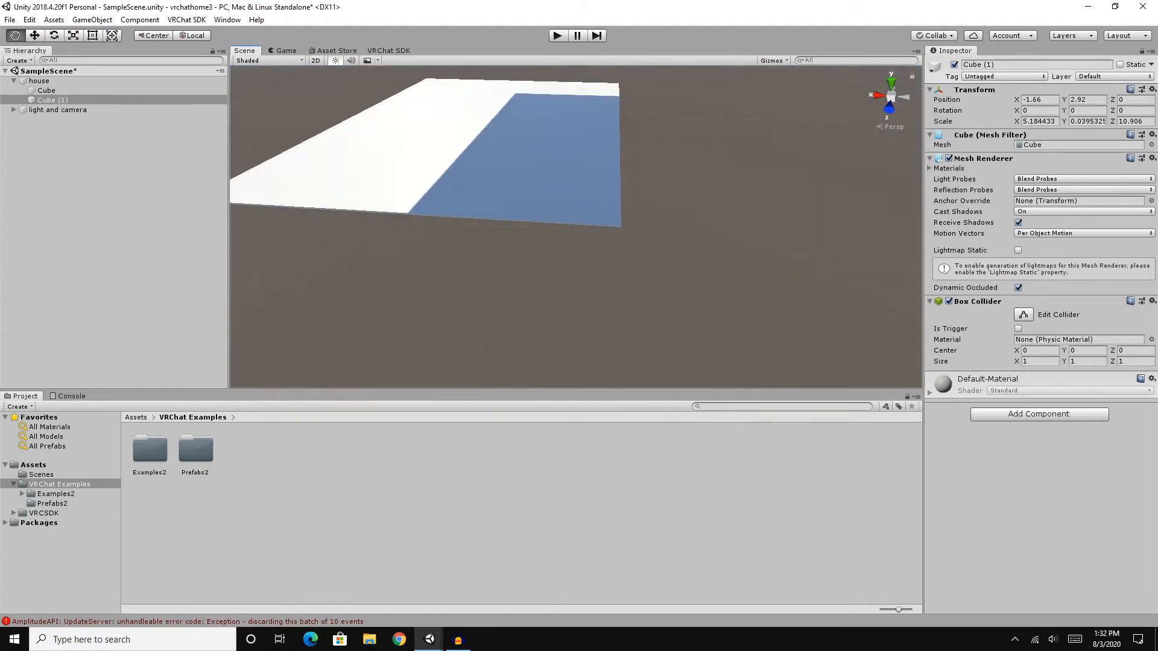
pyautogui.keyDown('alt'); pyautogui.moveTo(721, 217); pyautogui.dragTo(443, 123); pyautogui.keyUp('alt')
pyautogui.moveTo(444, 181); pyautogui.dragTo(612, 155, button='middle')
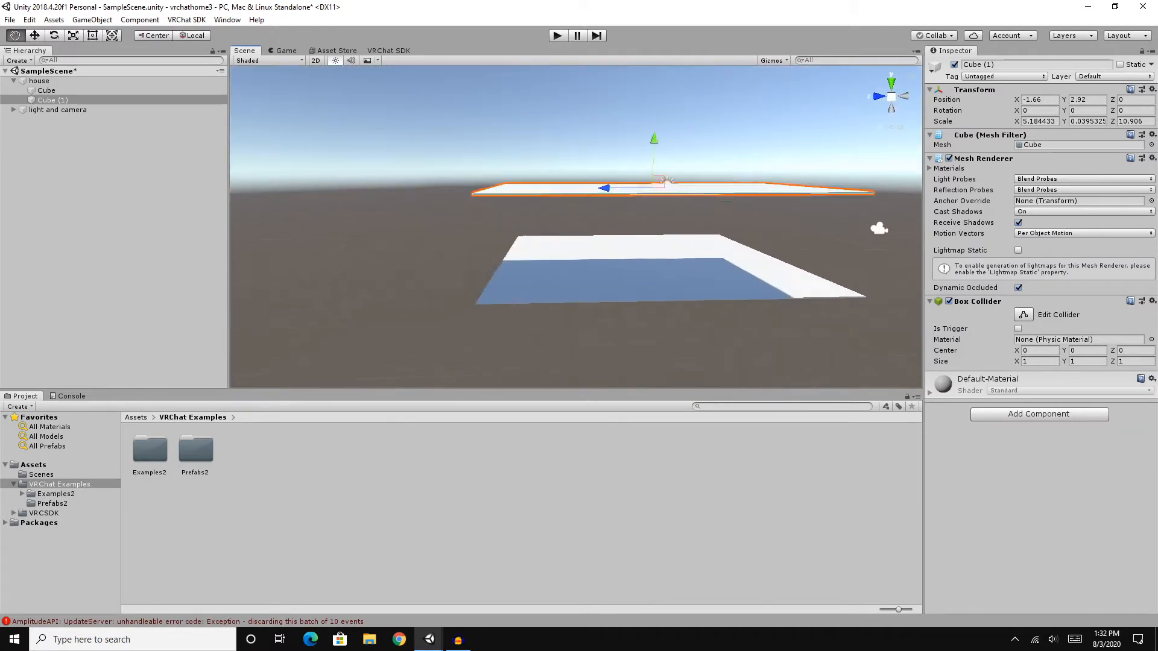
pyautogui.keyDown('alt'); pyautogui.moveTo(542, 181); pyautogui.dragTo(754, 213); pyautogui.keyUp('alt')
pyautogui.moveTo(754, 212); pyautogui.dragTo(850, 216, button='right')
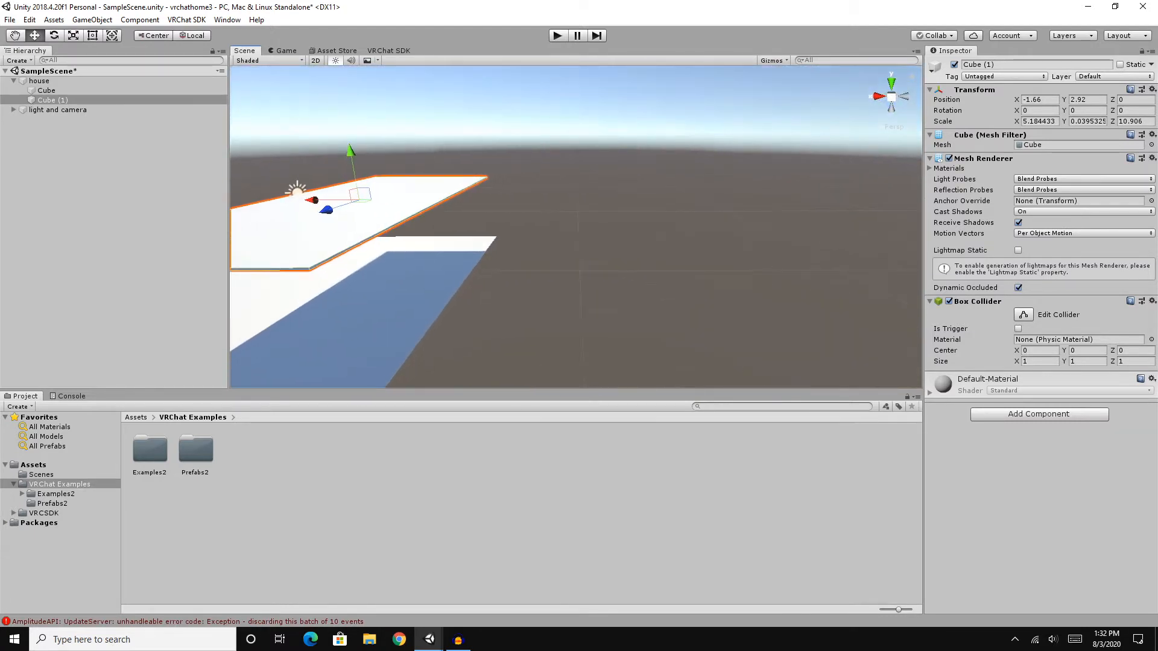
pyautogui.moveTo(483, 211); pyautogui.dragTo(614, 202, button='middle')
# Duplicate the raised roof slab and rename the copy as wall.
pyautogui.click(53, 100)
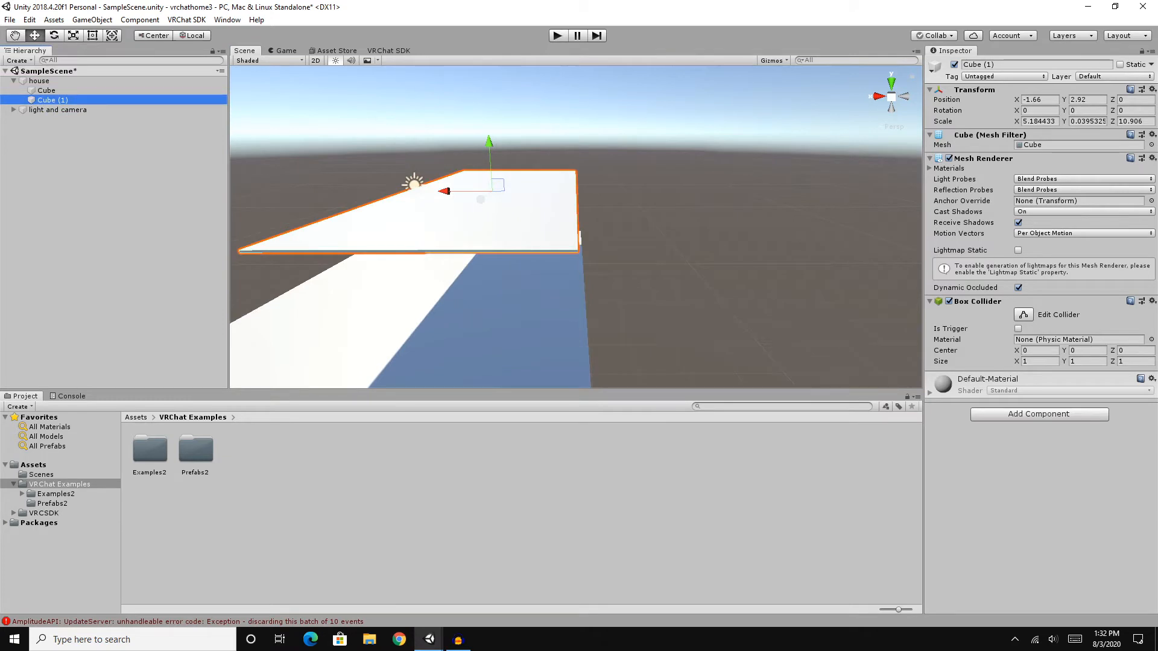
pyautogui.hotkey('ctrl', 'd')
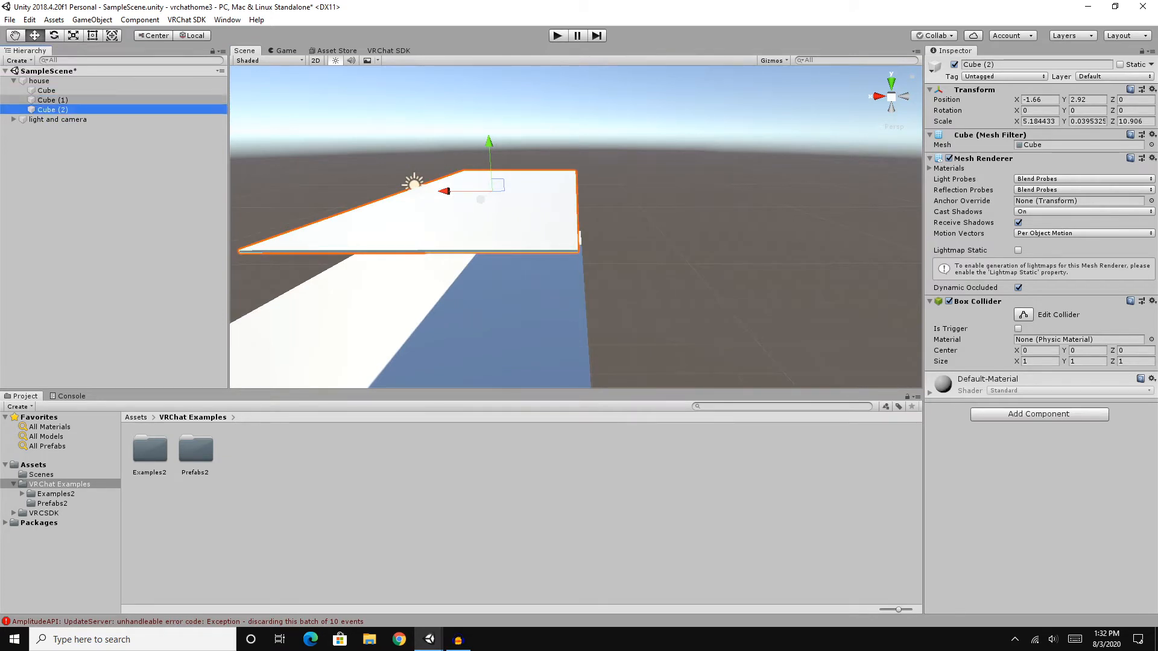
pyautogui.rightClick(57, 110)
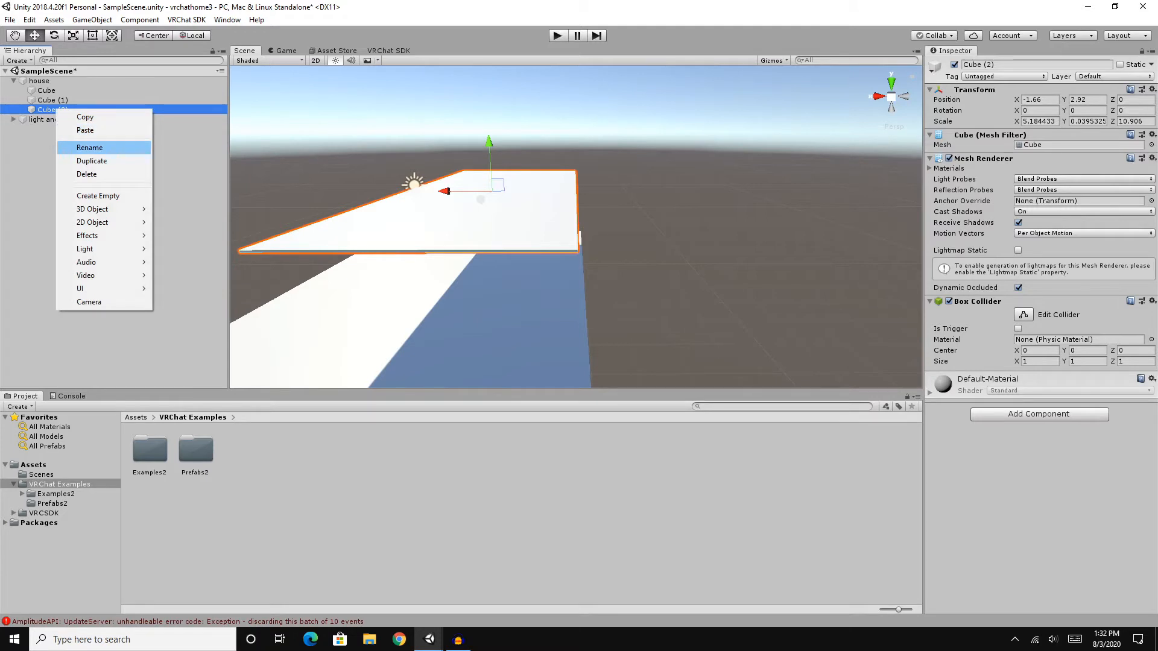
pyautogui.click(90, 147)
pyautogui.write('wall')
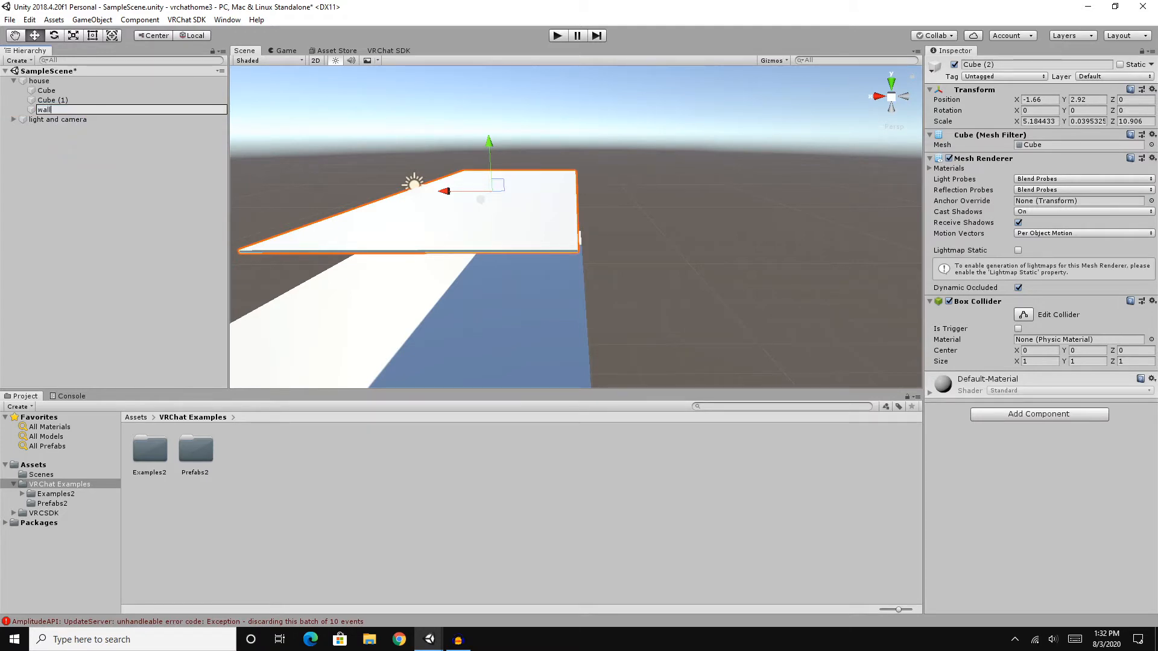
pyautogui.click(89, 149)
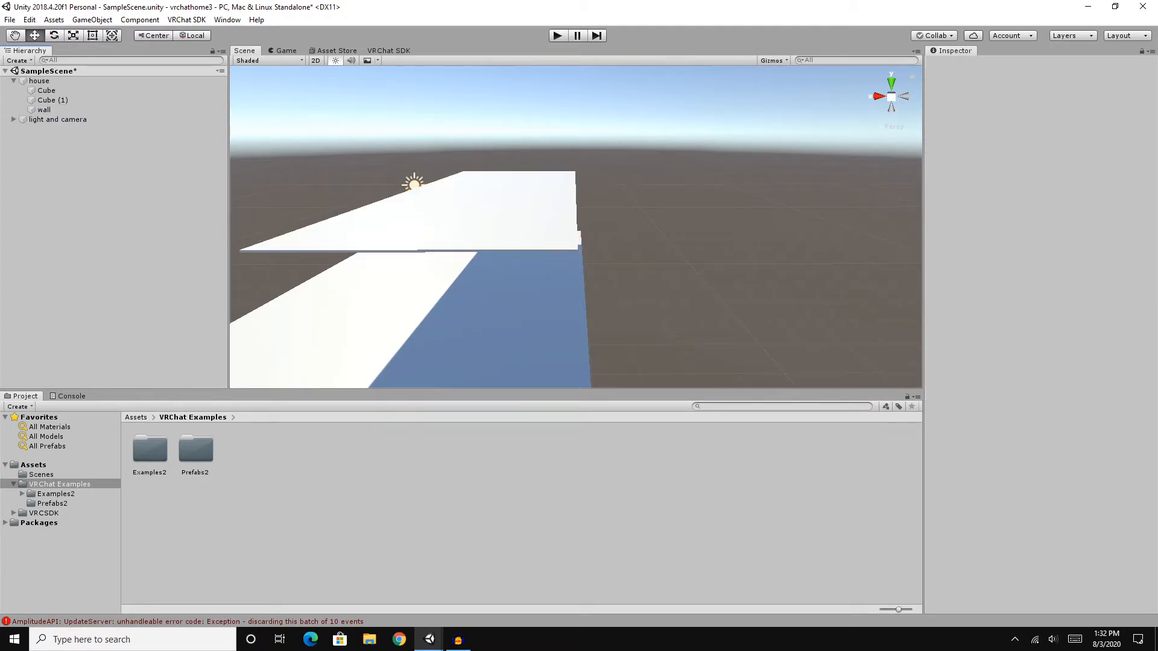
# Stand the wall upright by setting its Y rotation to 90 and its X rotation to 90.
pyautogui.click(44, 110)
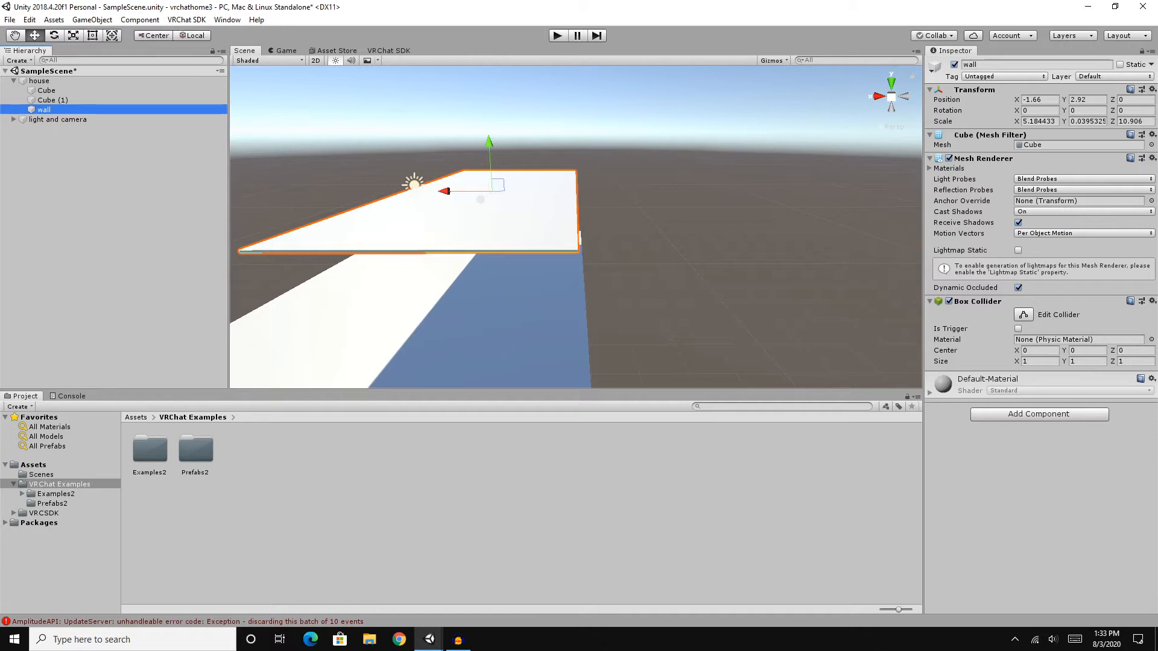
pyautogui.click(1088, 111)
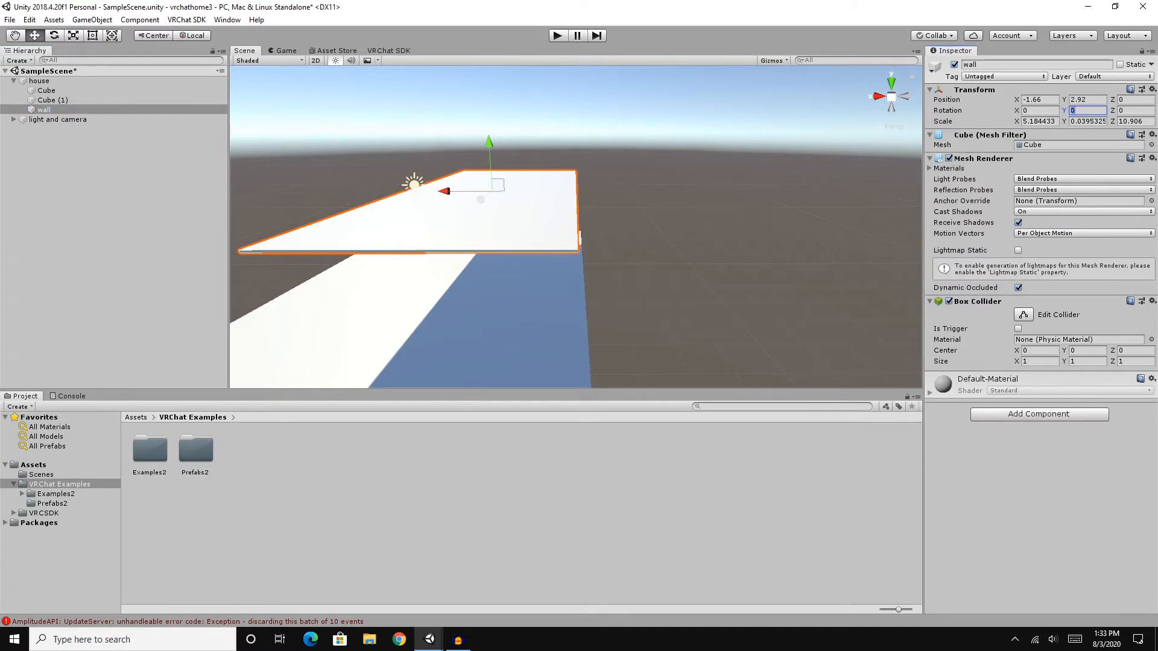
pyautogui.write('90')
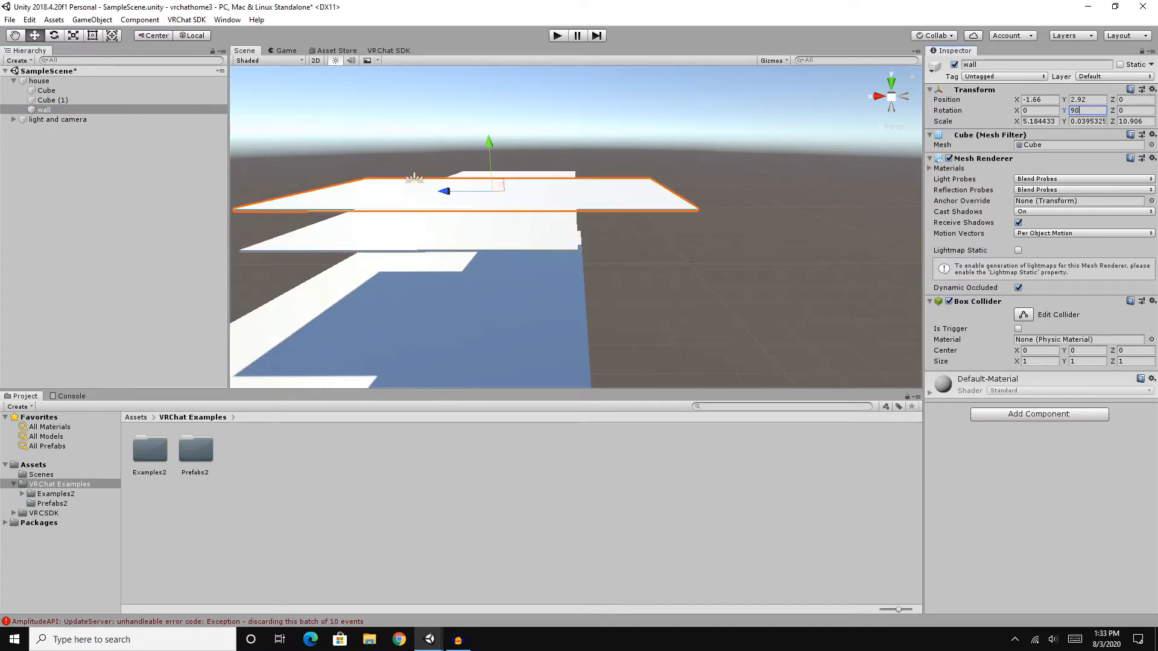
pyautogui.click(1036, 110)
pyautogui.doubleClick(1035, 110)
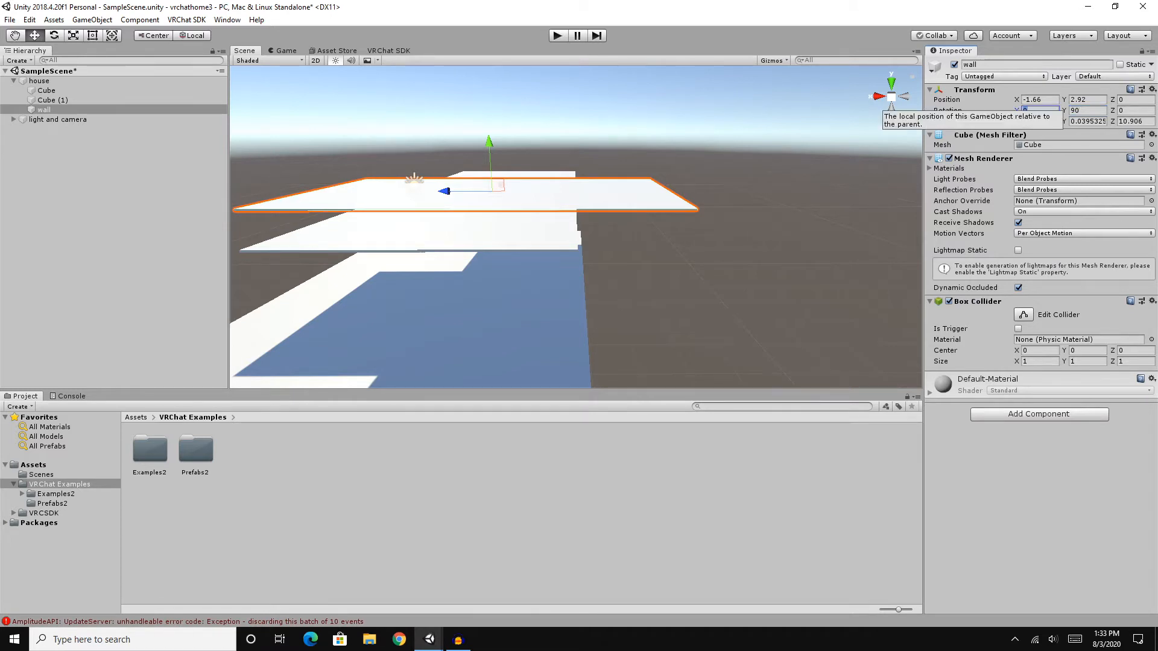
pyautogui.write('90')
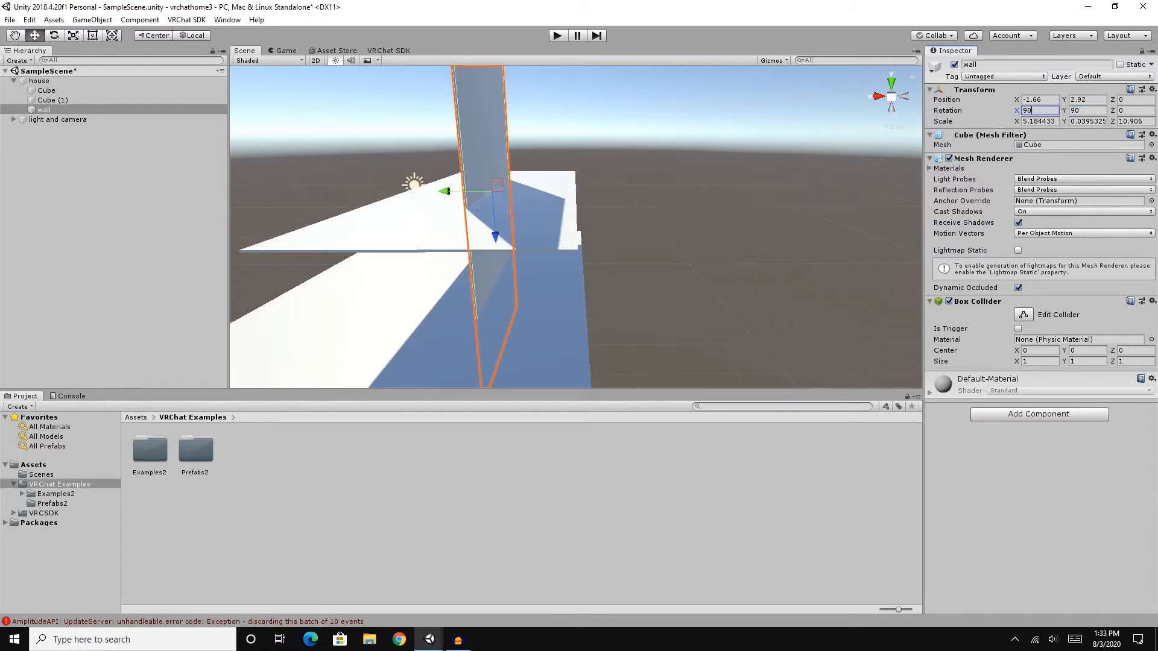
# Try the upright wall with its Y rotation set to 0.
pyautogui.doubleClick(1076, 111)
pyautogui.write('0')
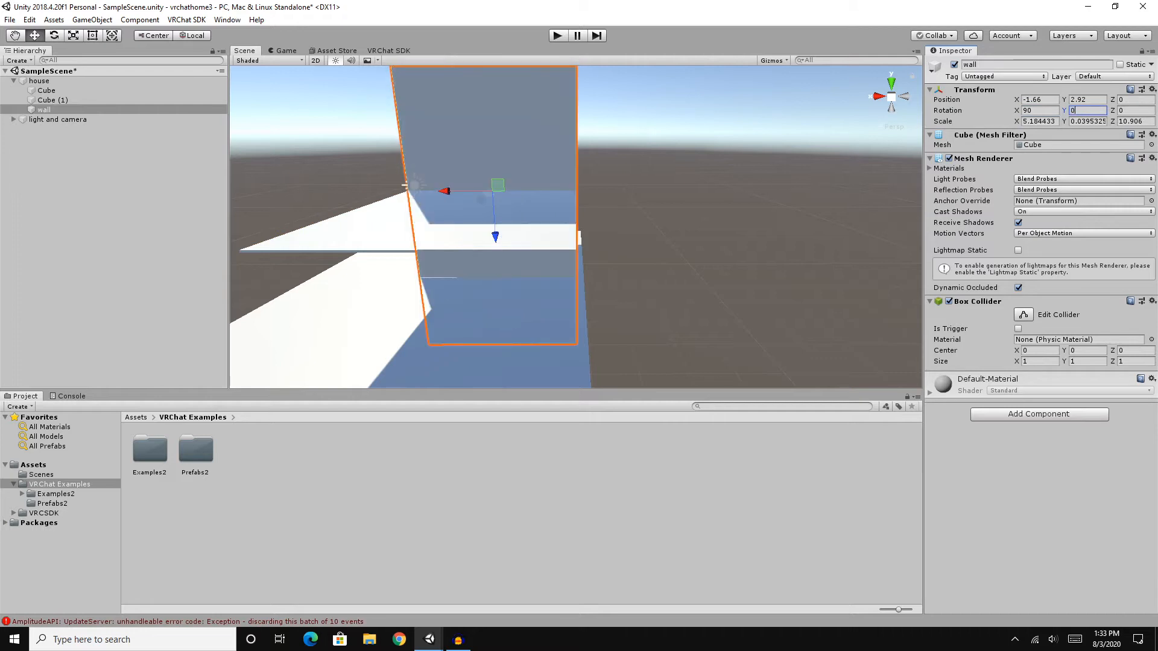
pyautogui.moveTo(712, 241); pyautogui.dragTo(503, 238, button='right')
pyautogui.moveTo(723, 253); pyautogui.dragTo(422, 208, button='middle')
pyautogui.moveTo(519, 211); pyautogui.dragTo(413, 211, button='right')
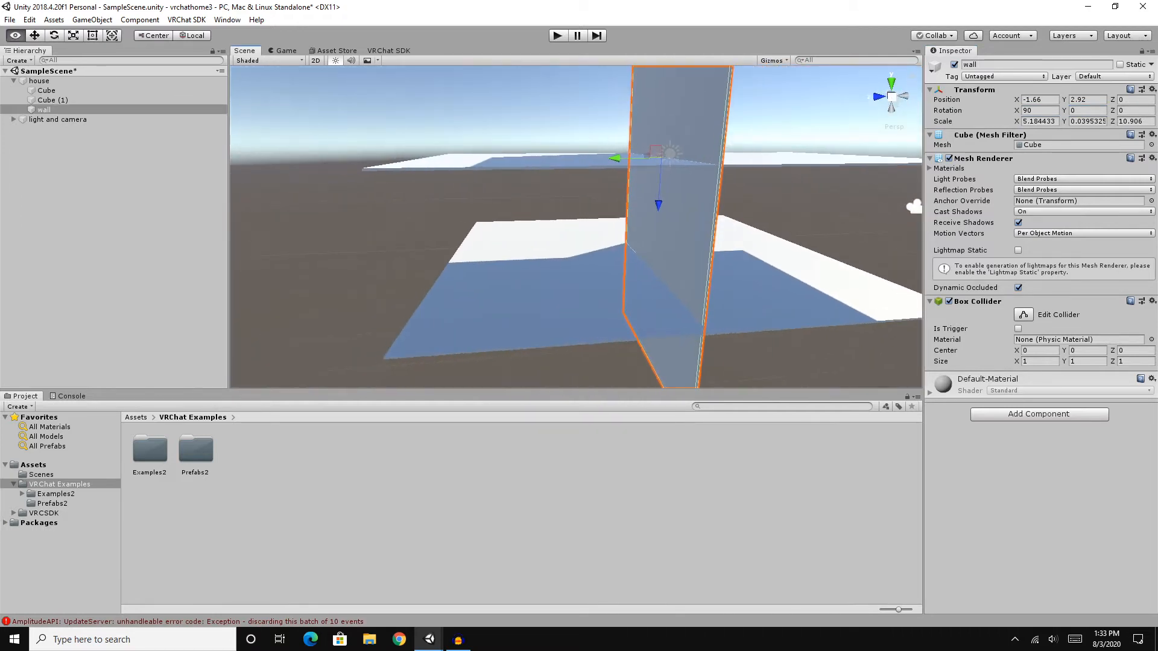
# Move the wall along X to a position of -4.5 at the edge of the floor.
pyautogui.moveTo(603, 235); pyautogui.dragTo(581, 247, button='middle')
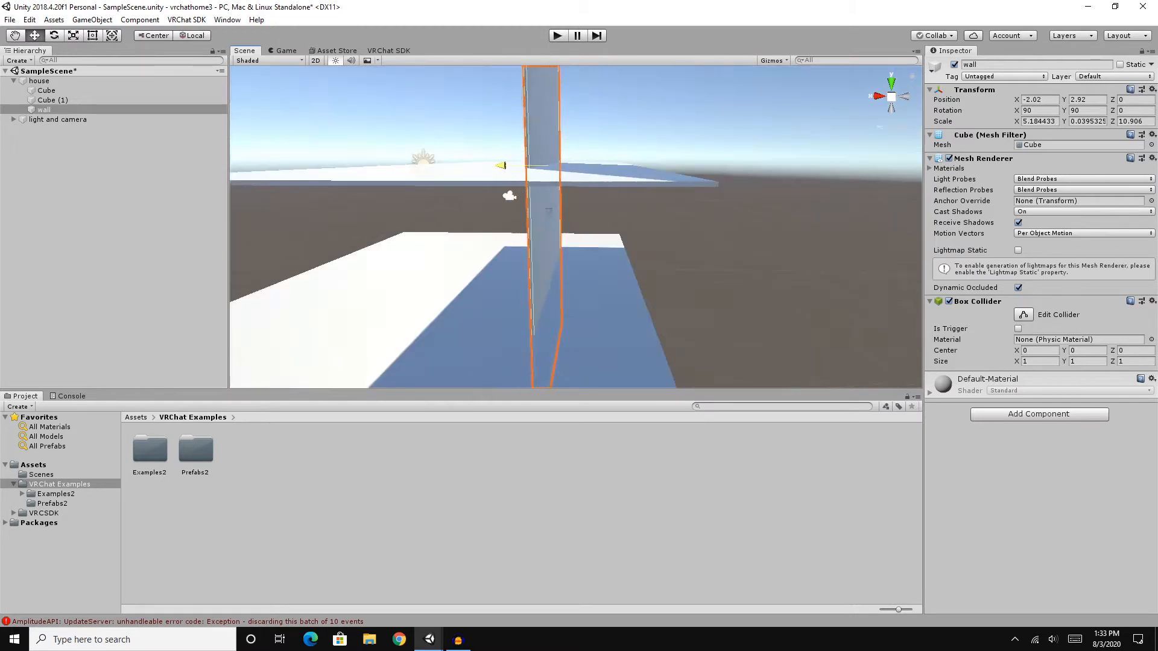
pyautogui.moveTo(505, 165); pyautogui.dragTo(593, 166)
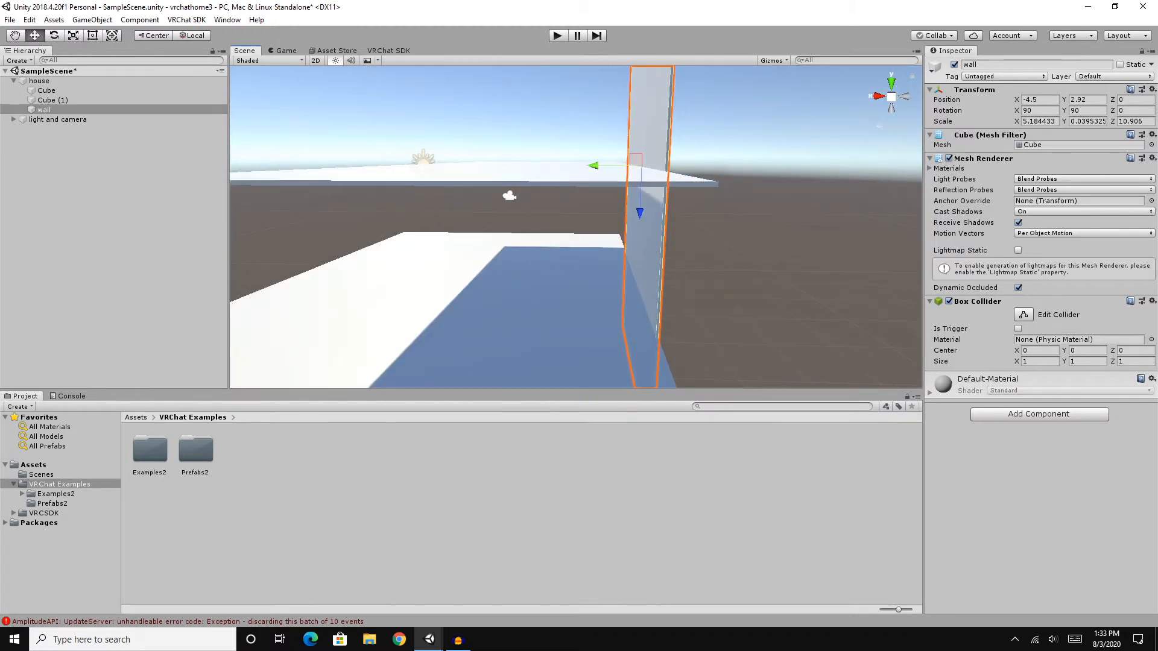
pyautogui.moveTo(592, 170); pyautogui.dragTo(548, 70, button='middle')
pyautogui.scroll(3, 548, 199)
pyautogui.moveTo(548, 199); pyautogui.dragTo(608, 296, button='middle')
pyautogui.scroll(-2, 602, 193)
pyautogui.scroll(-2, 601, 193)
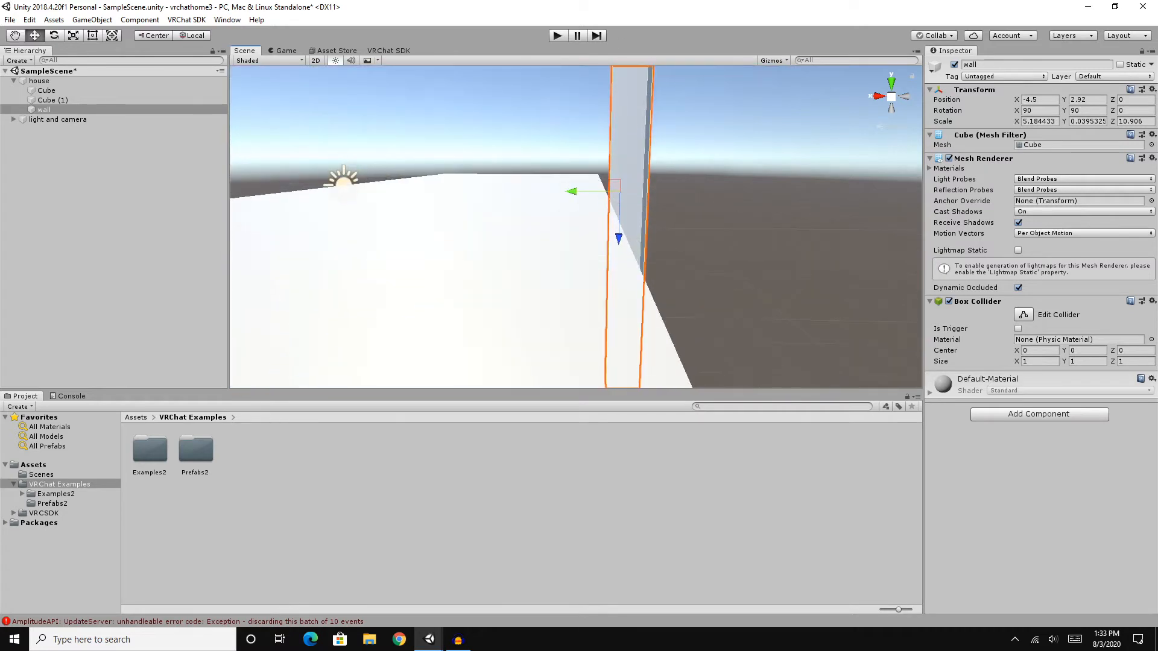
# Shift the roof slab along X to a position of -1.9 so that it reaches the wall.
pyautogui.click(561, 271)
pyautogui.moveTo(408, 190); pyautogui.dragTo(422, 190)
pyautogui.moveTo(483, 205); pyautogui.dragTo(413, 193, button='middle')
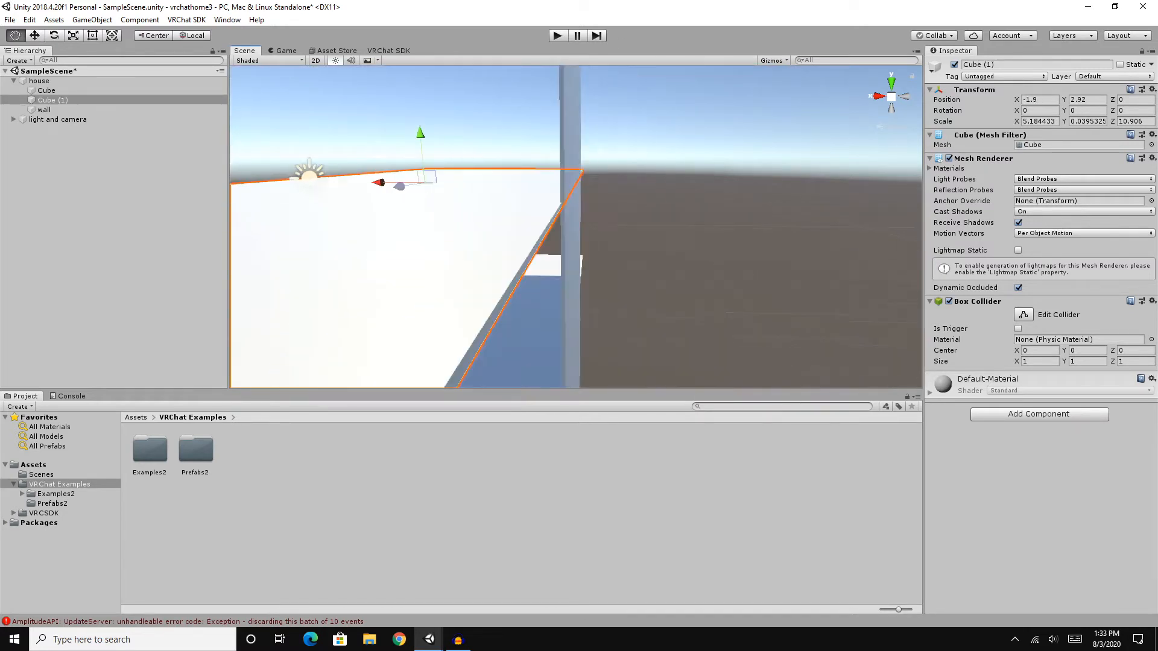
pyautogui.moveTo(458, 241); pyautogui.dragTo(748, 199, button='middle')
pyautogui.moveTo(637, 222); pyautogui.dragTo(642, 222, button='middle')
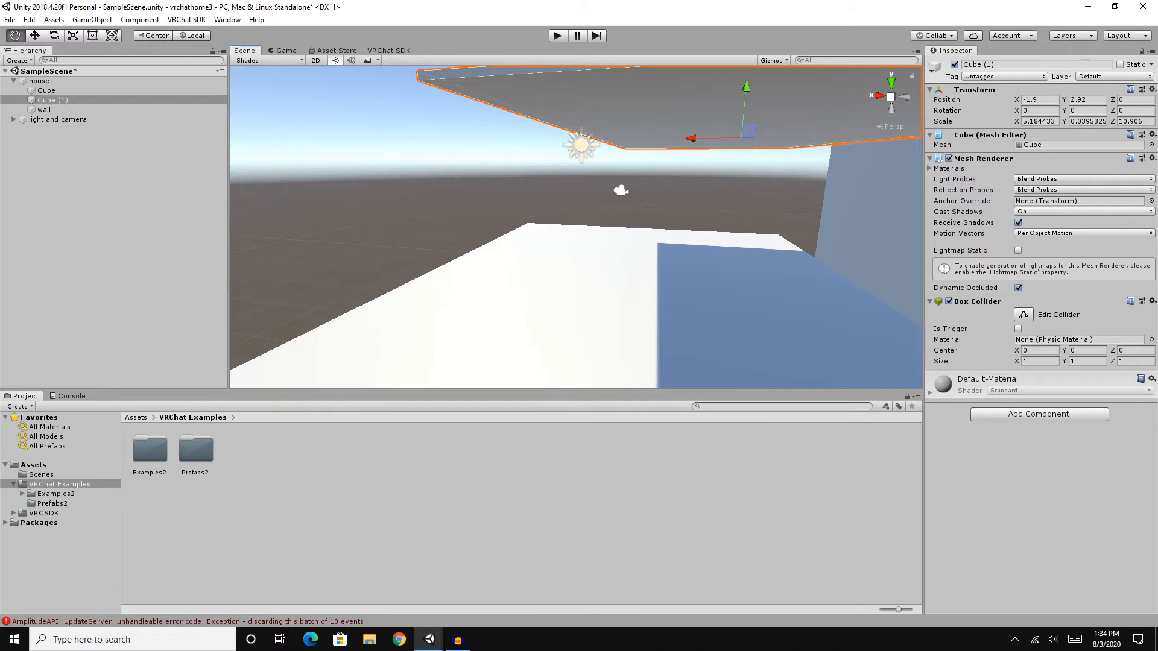
pyautogui.press('w')
pyautogui.scroll(-2, 576, 227)
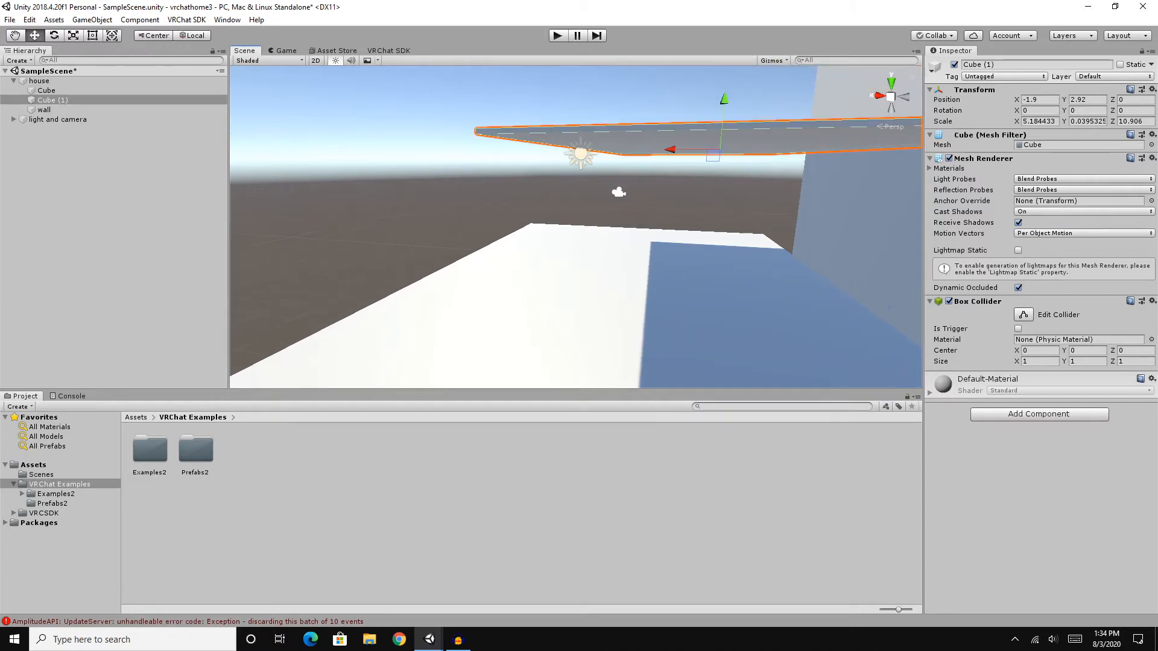
# Shorten the wall's height to a Z scale of about 3.18.
pyautogui.moveTo(663, 226); pyautogui.dragTo(489, 228, button='middle')
pyautogui.moveTo(579, 241); pyautogui.dragTo(296, 247, button='right')
pyautogui.press('d')
pyautogui.click(553, 248)
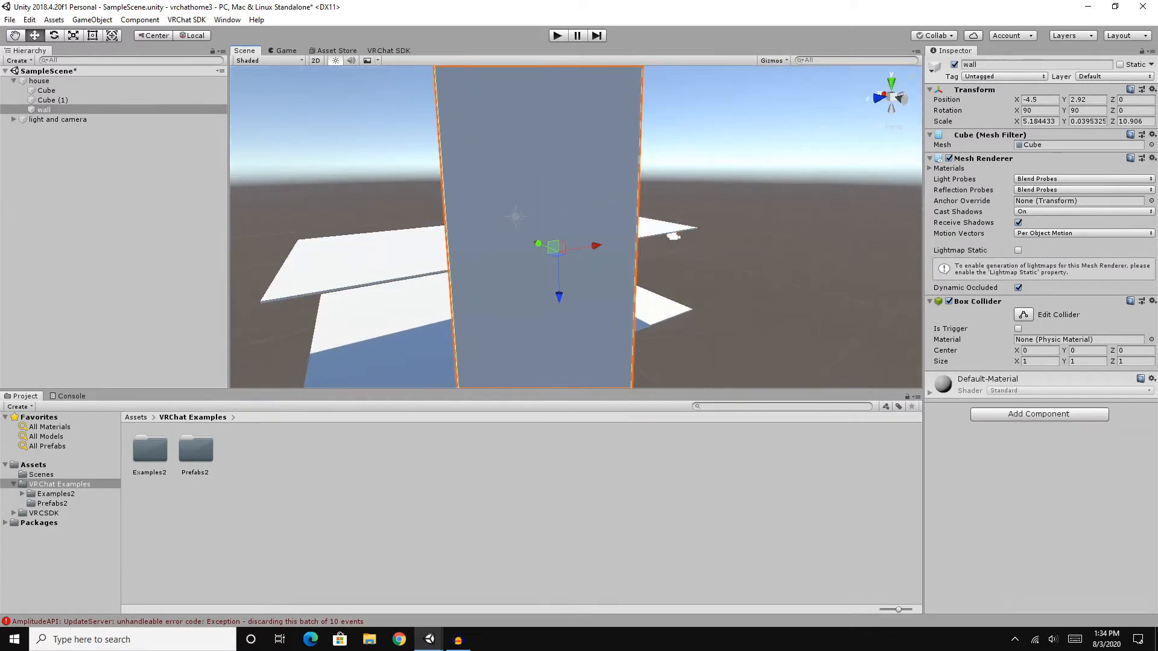
pyautogui.press('r')
pyautogui.scroll(-1, 559, 266)
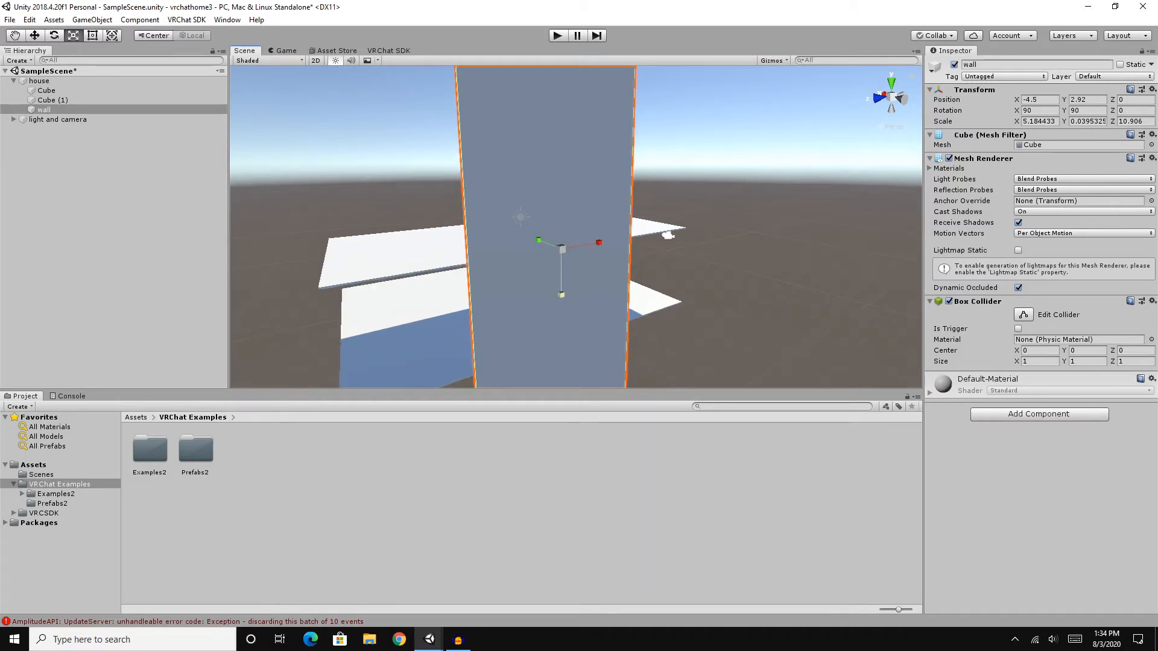
pyautogui.moveTo(561, 293); pyautogui.dragTo(560, 336)
# Lower the wall to a Y position of 1.35 and lengthen it to an X scale of about 10.68 along the floor edge.
pyautogui.press('w')
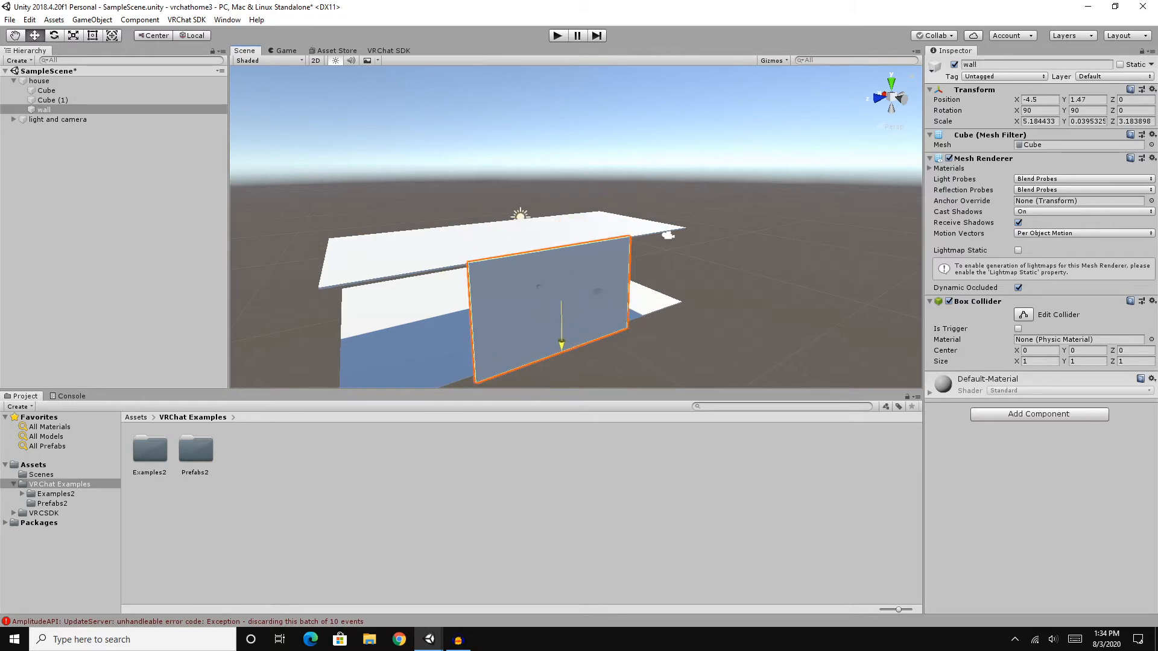
pyautogui.scroll(3, 559, 336)
pyautogui.moveTo(560, 335); pyautogui.dragTo(778, 196, button='middle')
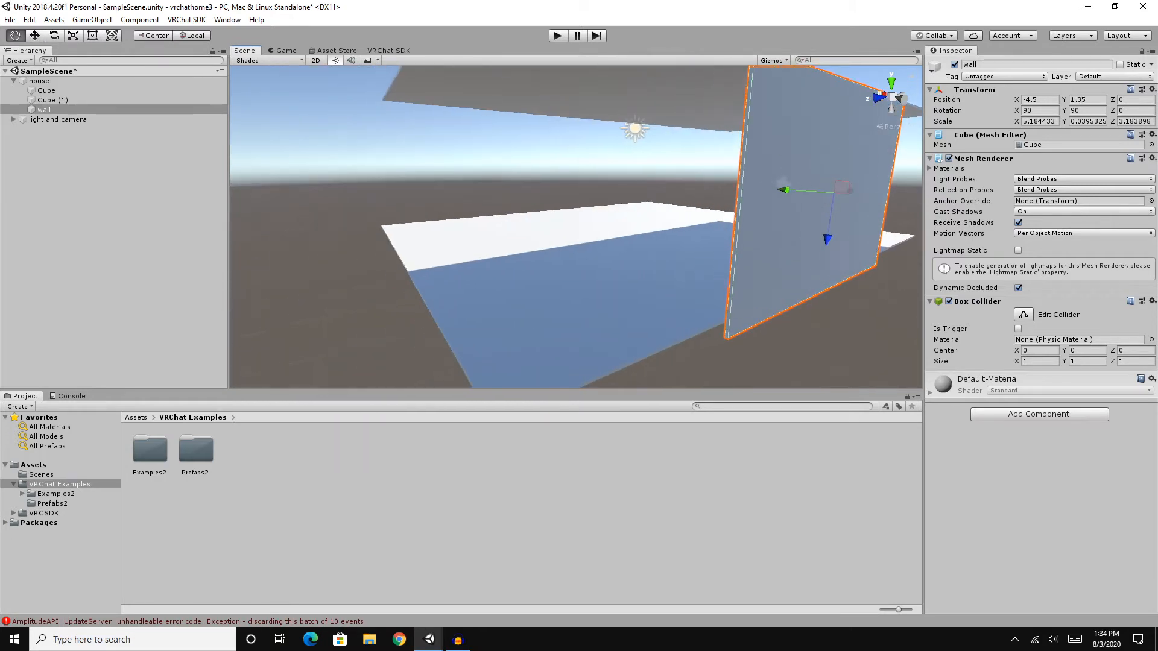
pyautogui.moveTo(778, 196); pyautogui.dragTo(893, 190, button='right')
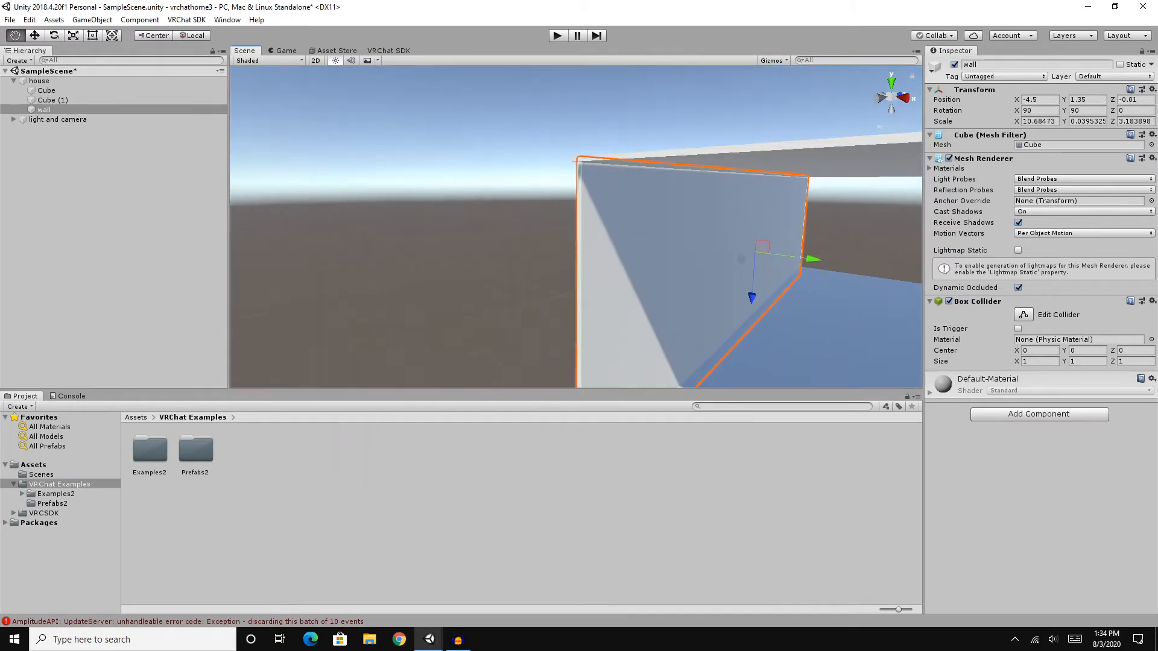
# Examine how the wall fits between the floor and the roof slab from different sides.
pyautogui.moveTo(576, 227); pyautogui.dragTo(579, 256, button='right')
pyautogui.scroll(-3, 633, 202)
pyautogui.moveTo(579, 256); pyautogui.dragTo(643, 377, button='middle')
pyautogui.moveTo(446, 284); pyautogui.dragTo(633, 241, button='right')
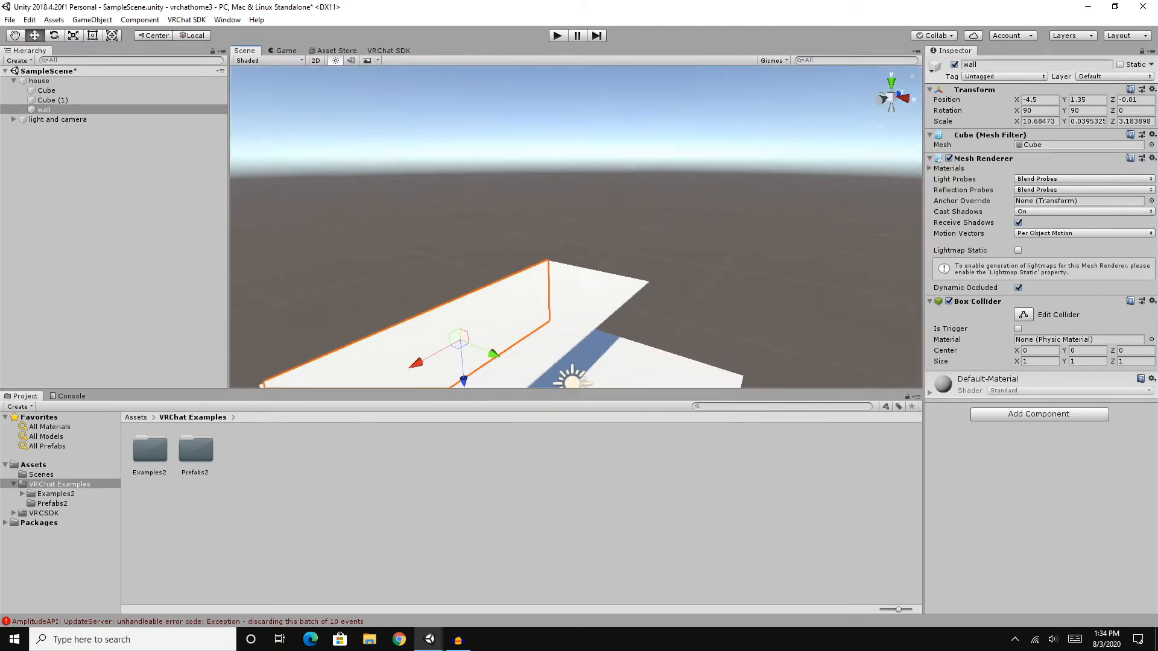
pyautogui.moveTo(483, 338); pyautogui.dragTo(652, 208, button='middle')
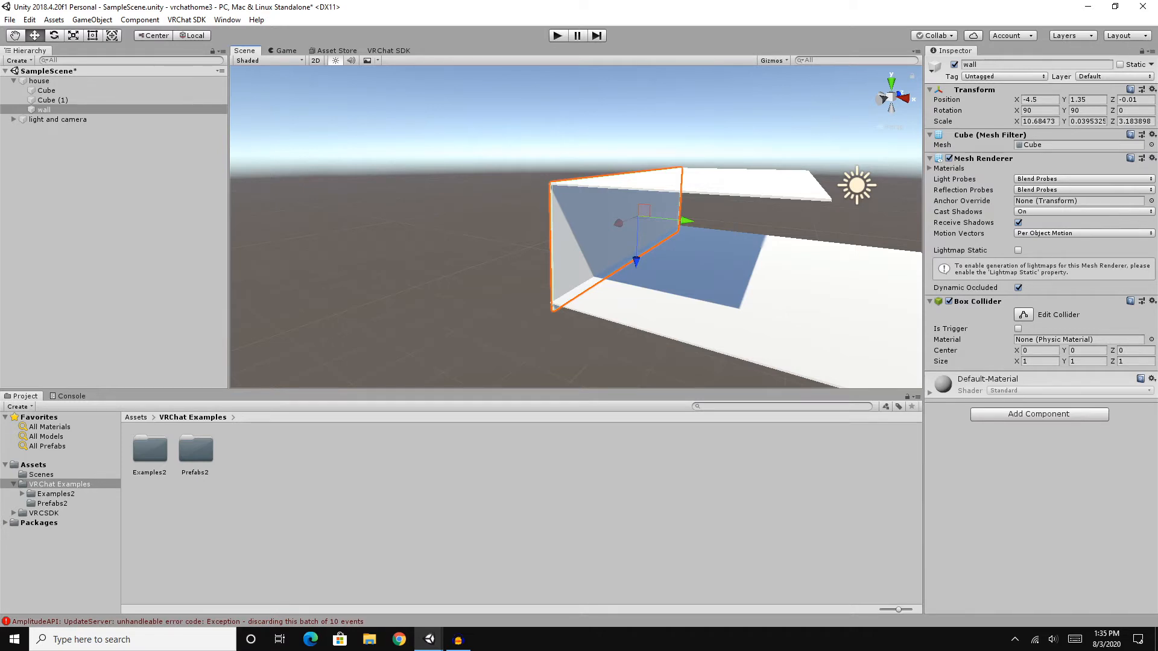
pyautogui.scroll(2, 639, 223)
pyautogui.moveTo(640, 223); pyautogui.dragTo(760, 211, button='middle')
pyautogui.moveTo(760, 211); pyautogui.dragTo(805, 229, button='right')
pyautogui.scroll(-3, 639, 224)
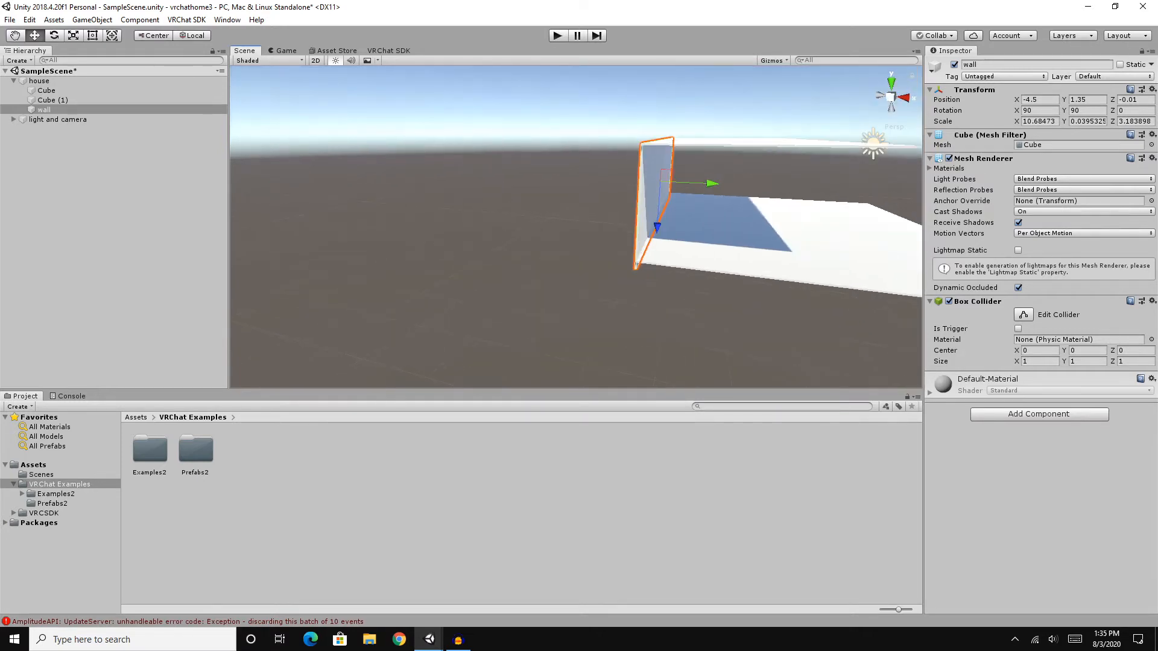
# Inspect the wall's joints with the floor and roof slab from outside, inside the room and from a distance.
pyautogui.scroll(3, 639, 223)
pyautogui.moveTo(640, 223); pyautogui.dragTo(721, 229, button='right')
pyautogui.moveTo(720, 229); pyautogui.dragTo(709, 249, button='middle')
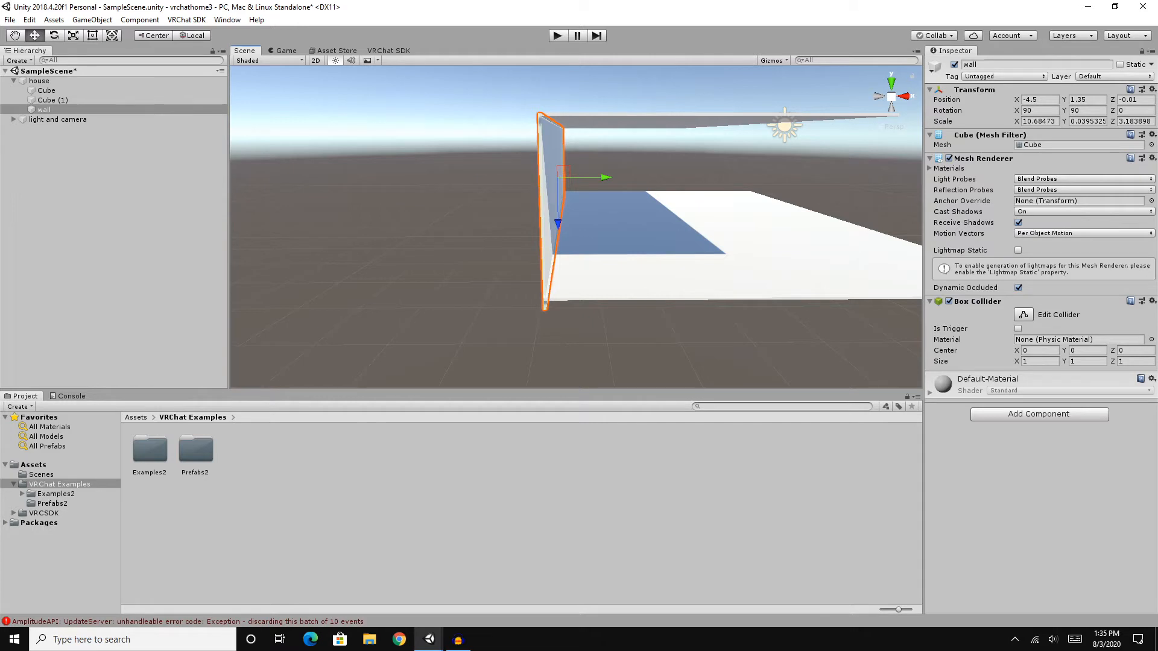
pyautogui.moveTo(712, 241); pyautogui.dragTo(563, 242, button='right')
pyautogui.moveTo(564, 242); pyautogui.dragTo(374, 245, button='middle')
pyautogui.moveTo(374, 244); pyautogui.dragTo(302, 244, button='right')
pyautogui.moveTo(723, 241); pyautogui.dragTo(567, 242, button='right')
pyautogui.moveTo(567, 241); pyautogui.dragTo(416, 242, button='middle')
pyautogui.moveTo(416, 241); pyautogui.dragTo(311, 241, button='right')
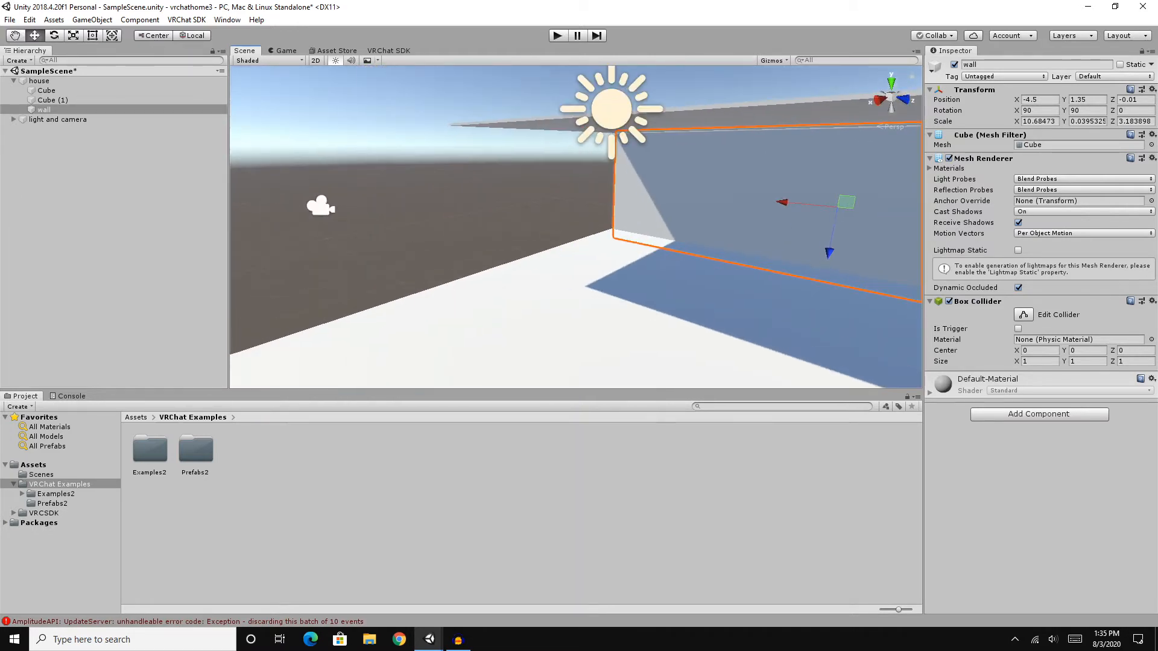
pyautogui.moveTo(311, 242); pyautogui.dragTo(246, 241, button='middle')
pyautogui.moveTo(576, 227); pyautogui.dragTo(491, 248, button='middle')
pyautogui.scroll(-5, 576, 227)
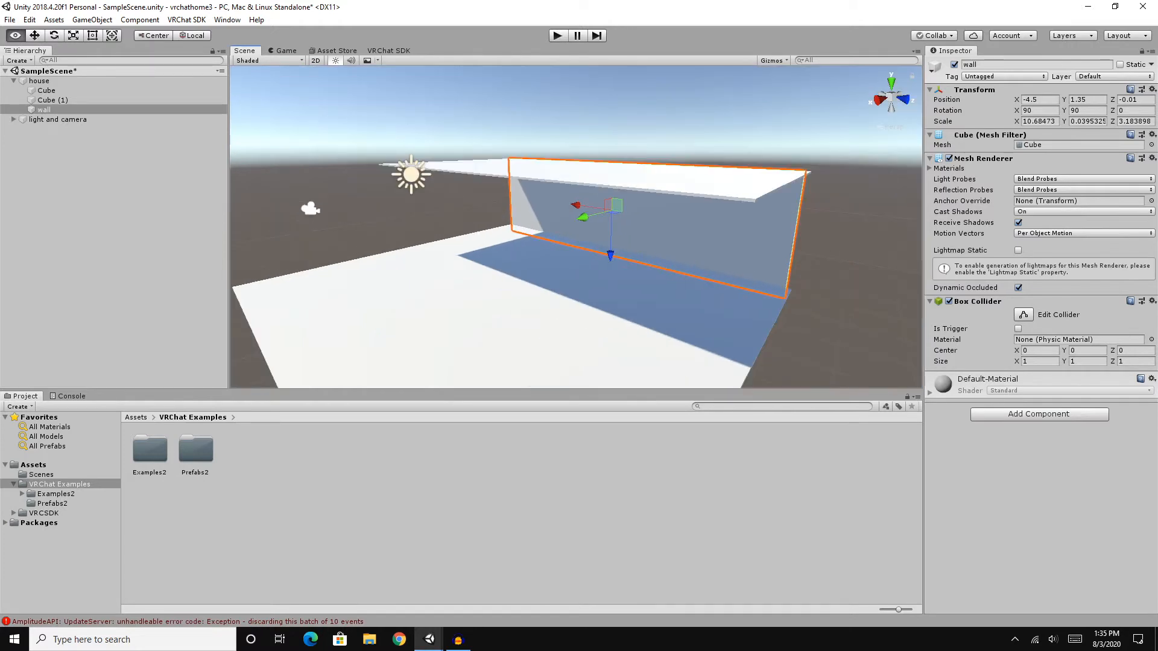
pyautogui.moveTo(576, 227); pyautogui.dragTo(555, 222, button='right')
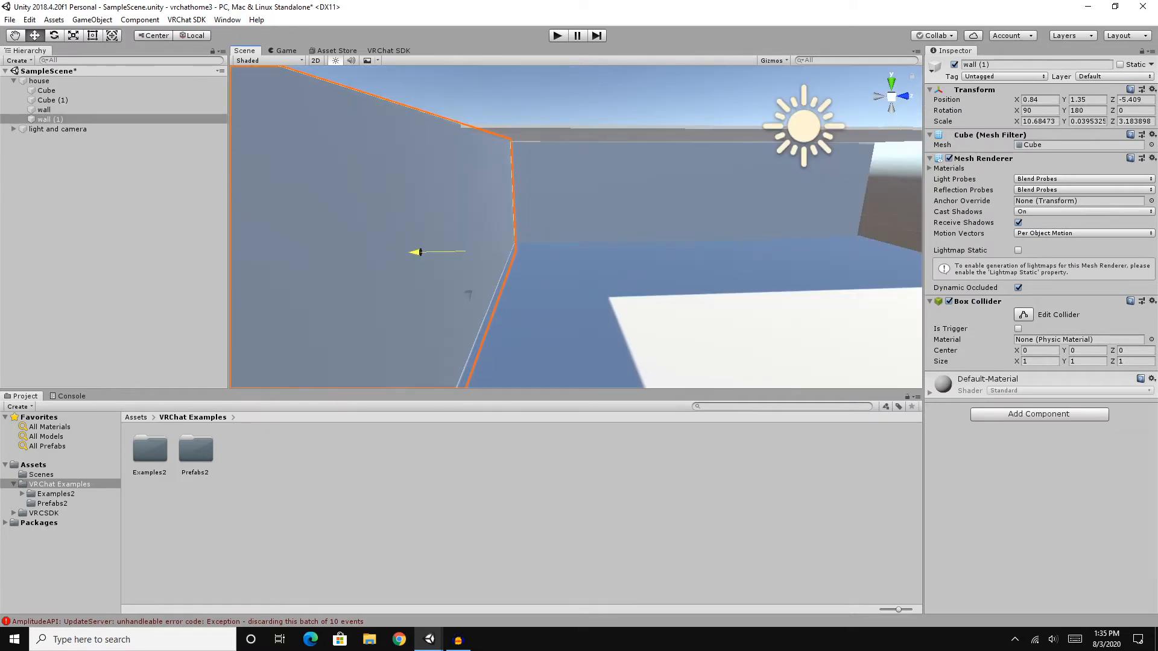
# Duplicate the side wall, wall (1), and shift the copy to the opposite floor edge at a Z position of 5.35.
pyautogui.press('f')
pyautogui.moveTo(576, 229); pyautogui.dragTo(555, 225, button='right')
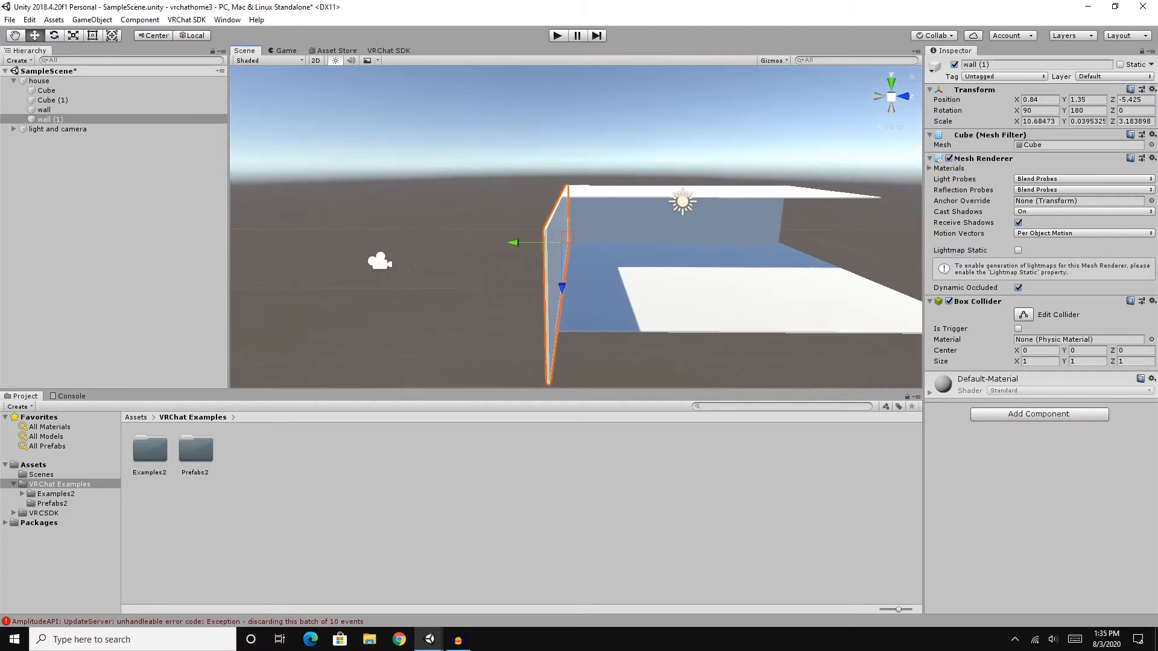
pyautogui.moveTo(567, 241); pyautogui.dragTo(455, 241, button='middle')
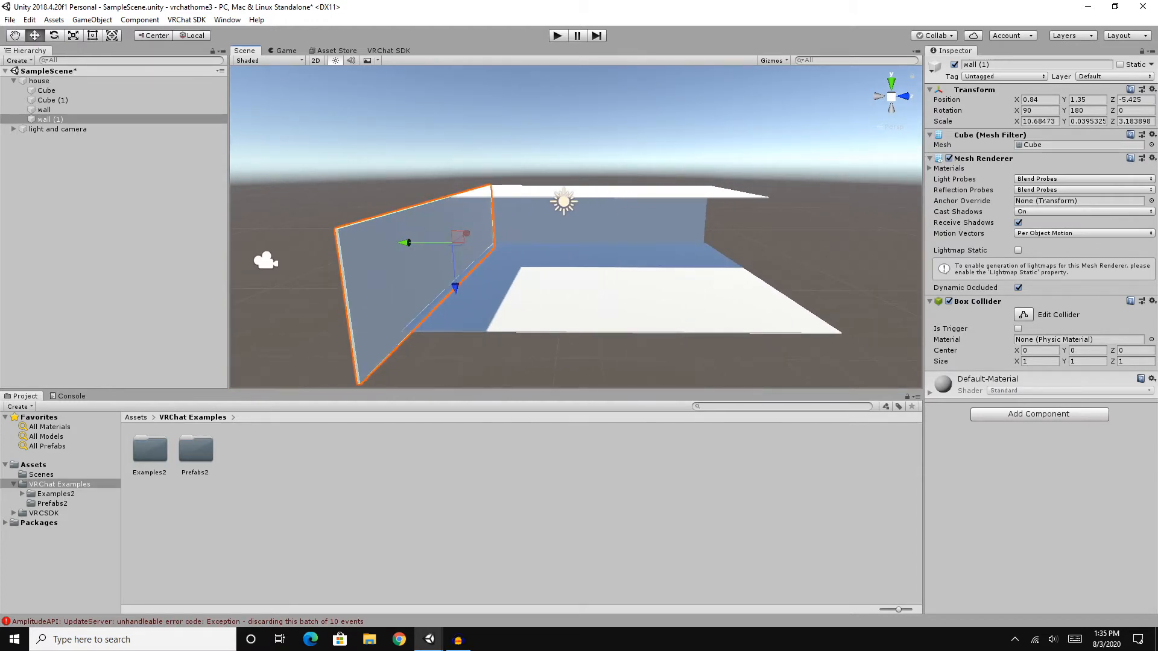
pyautogui.click(50, 119)
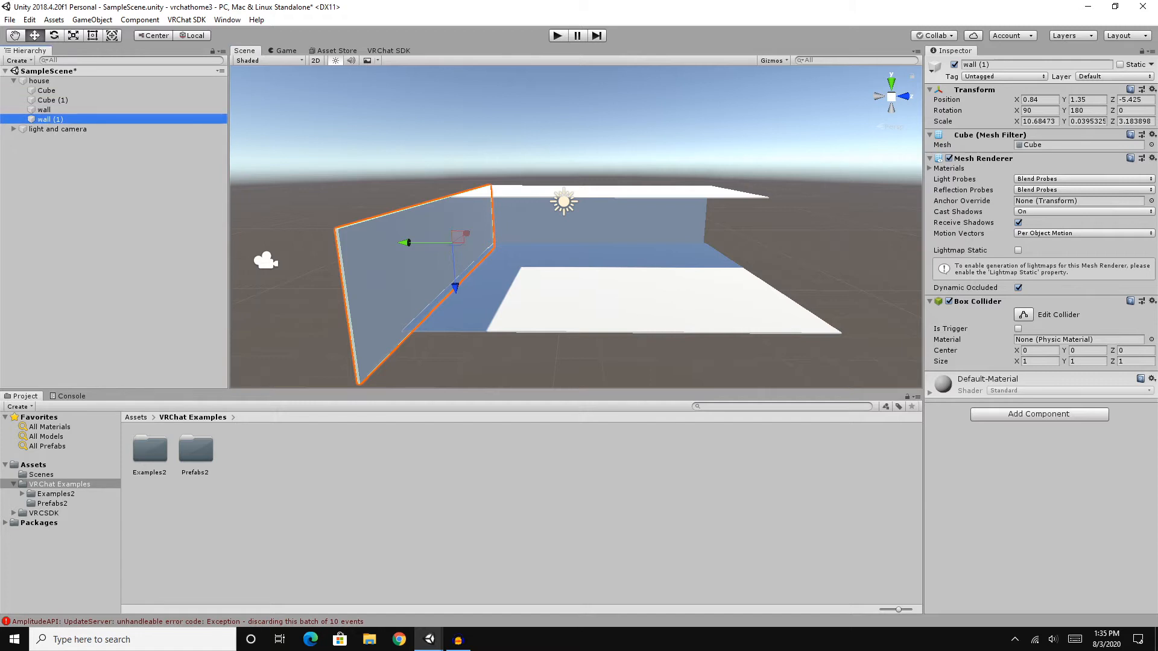
pyautogui.hotkey('ctrl', 'd')
pyautogui.moveTo(406, 243); pyautogui.dragTo(718, 243)
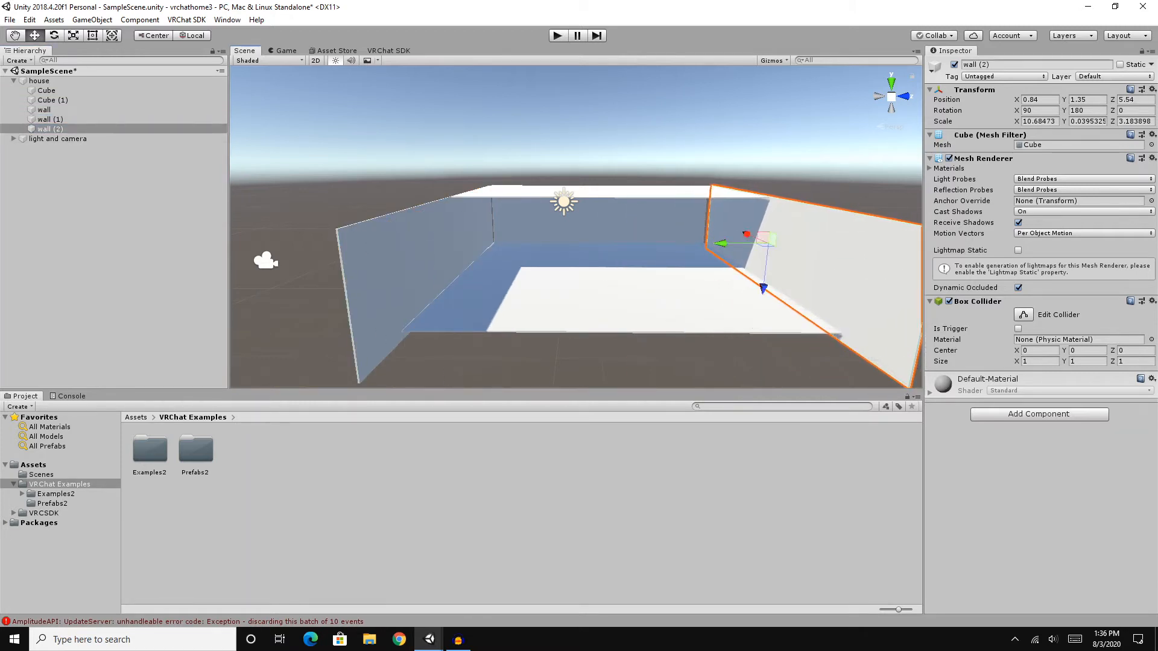
pyautogui.moveTo(712, 244); pyautogui.dragTo(615, 218, button='middle')
pyautogui.moveTo(615, 218); pyautogui.dragTo(513, 228, button='right')
pyautogui.moveTo(512, 228); pyautogui.dragTo(447, 219, button='middle')
pyautogui.press('f')
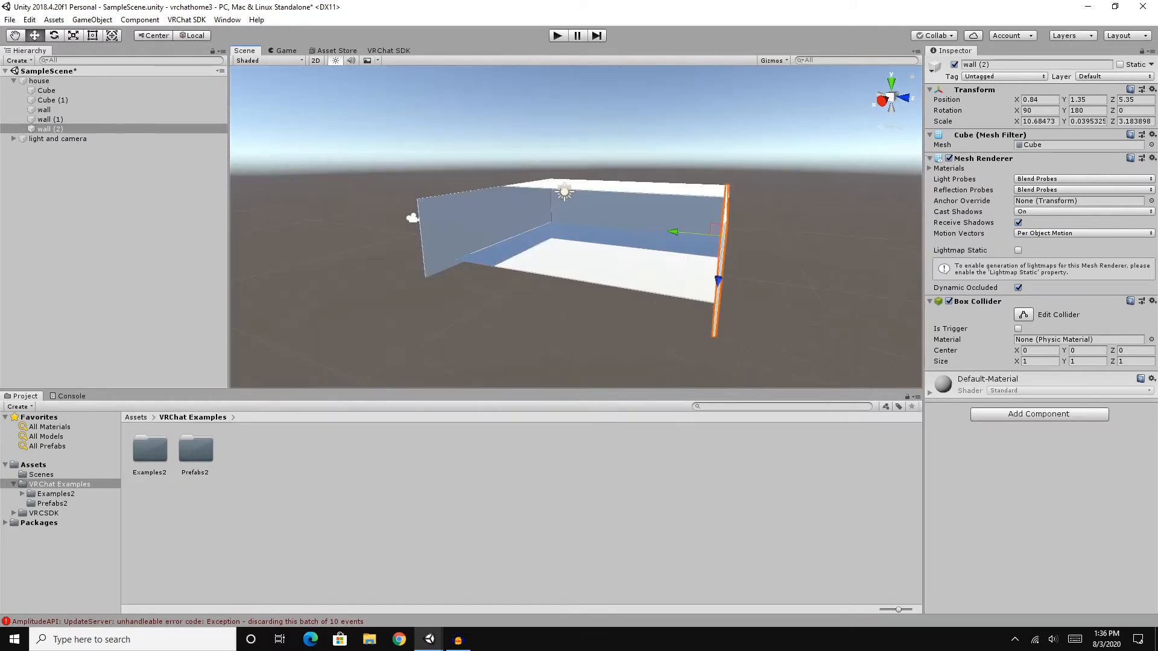
# Move the Directional Light out of the room to above the house, at position 3.28, 7.24, -4.67.
pyautogui.scroll(4, 576, 227)
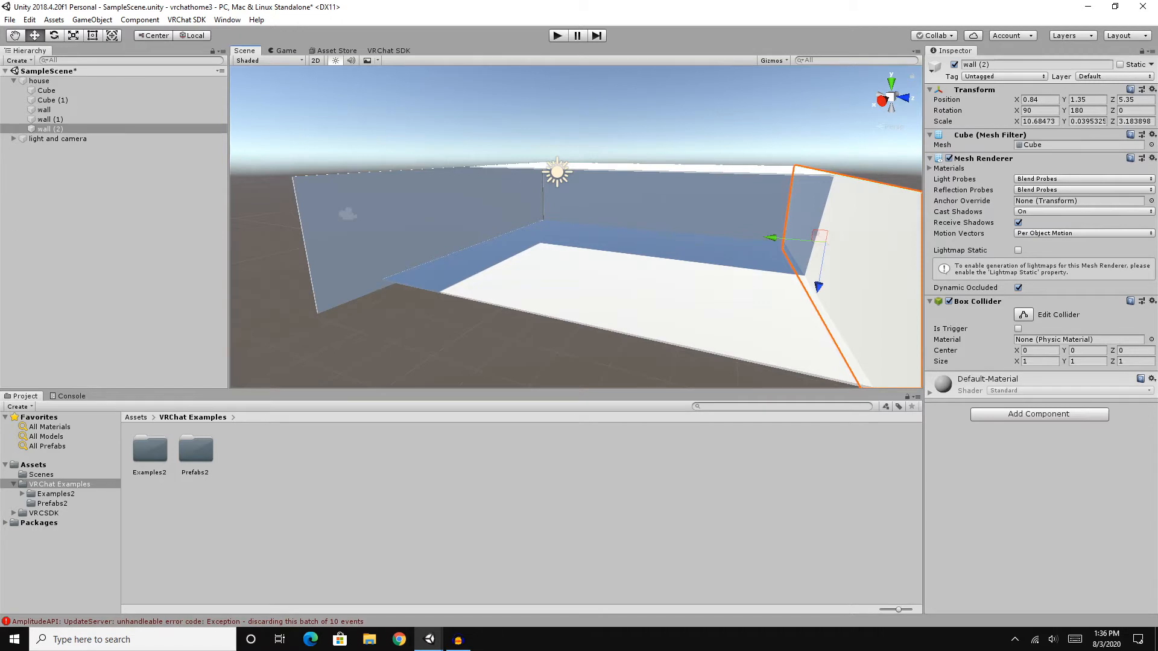
pyautogui.moveTo(576, 227)
pyautogui.mouseDown(button='right')
pyautogui.moveTo(600, 253)
pyautogui.moveTo(573, 227)
pyautogui.mouseUp(button='right')
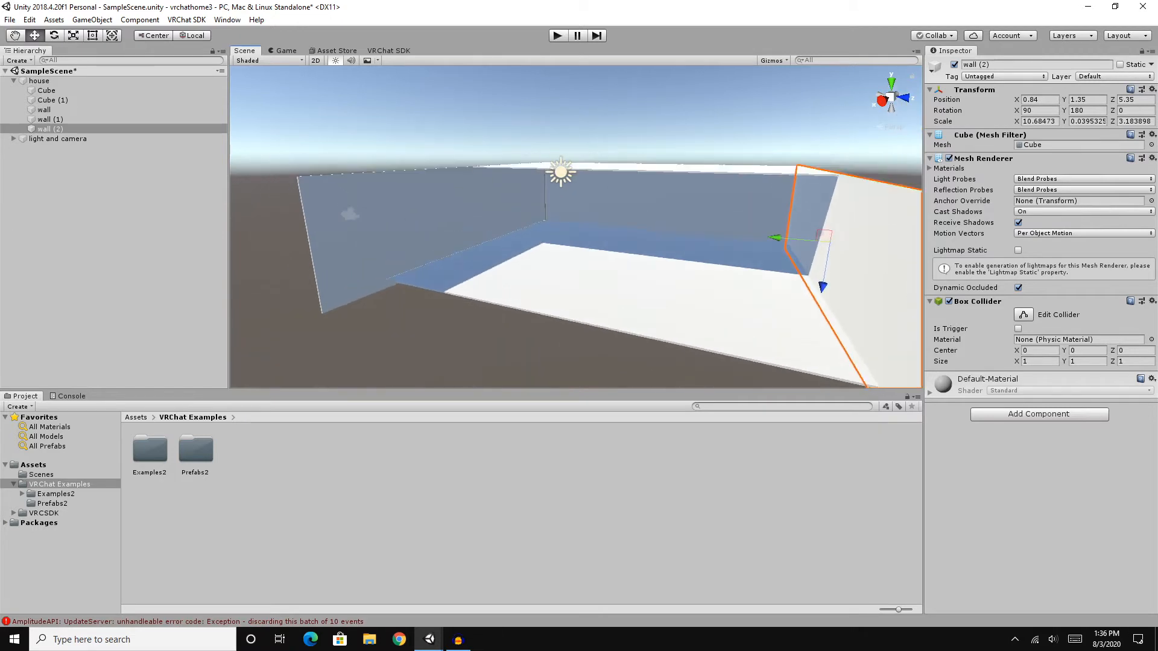
pyautogui.click(560, 173)
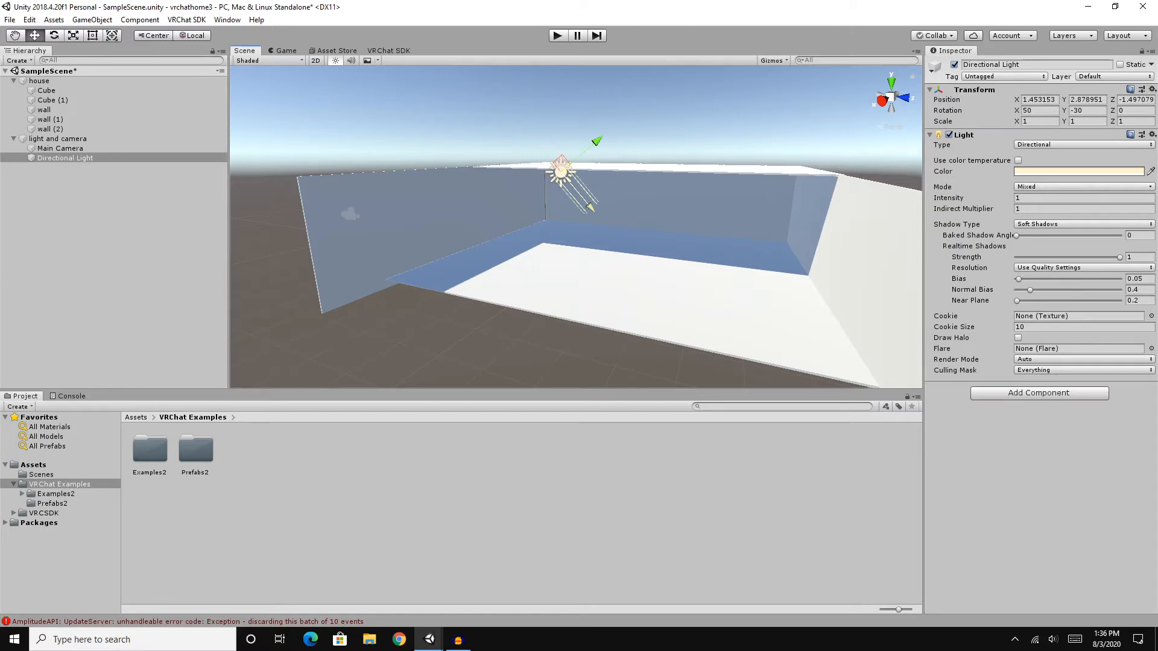
pyautogui.moveTo(590, 208); pyautogui.dragTo(467, 54)
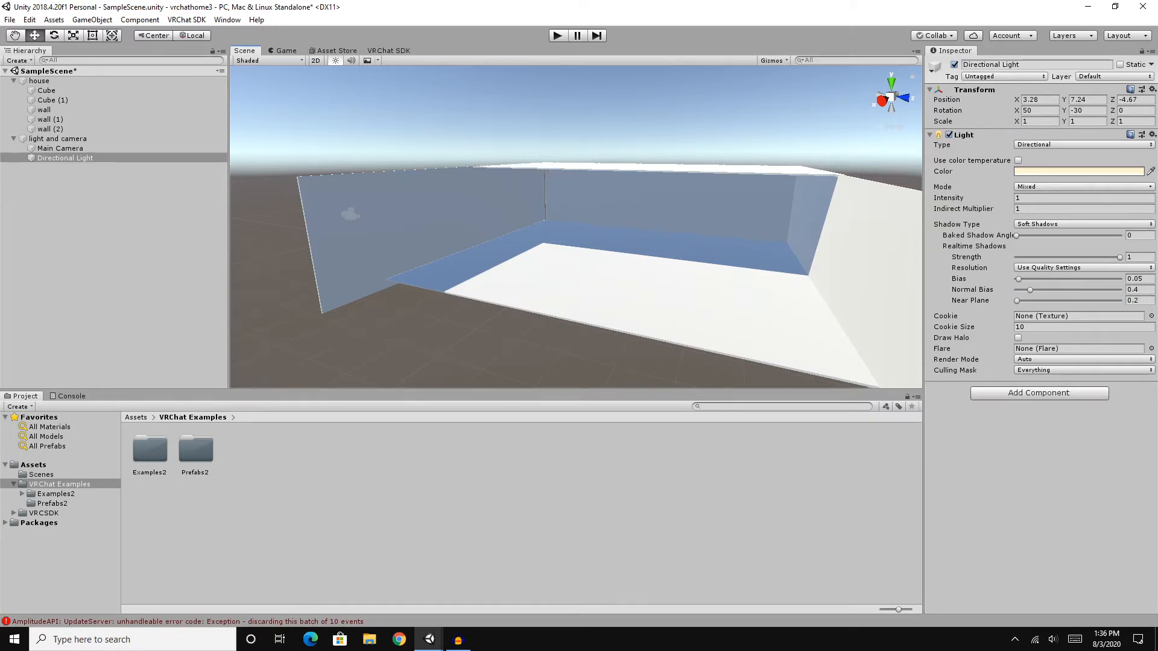
pyautogui.scroll(-3, 576, 226)
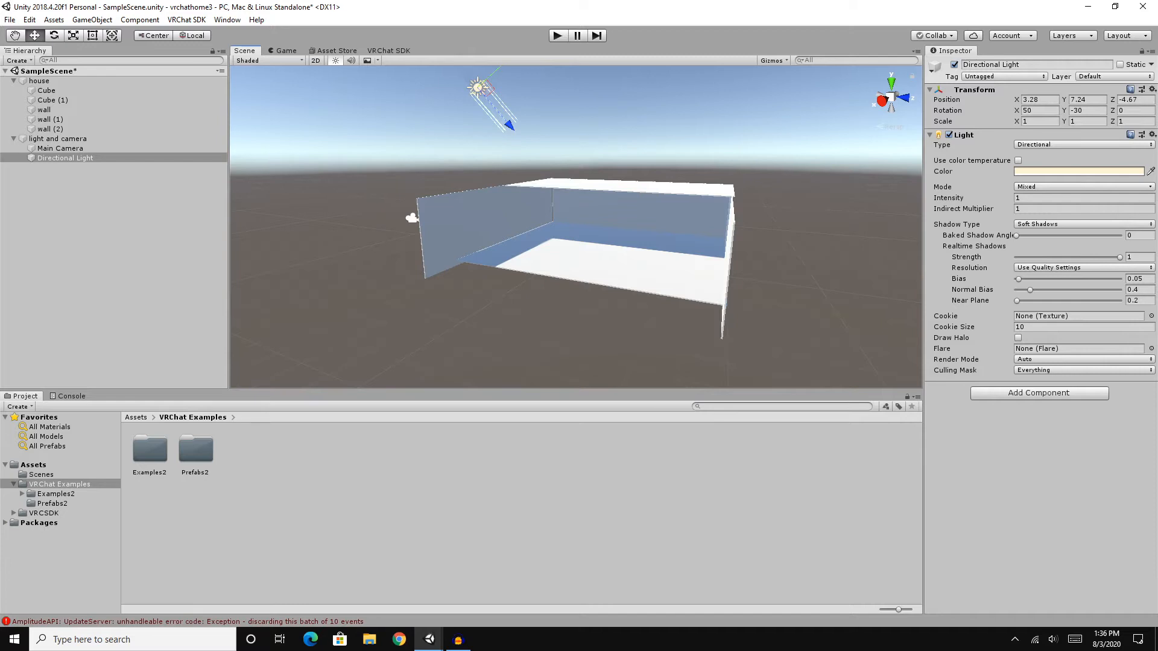
# Collapse the light and camera group and the house group in the scene hierarchy.
pyautogui.scroll(4, 576, 226)
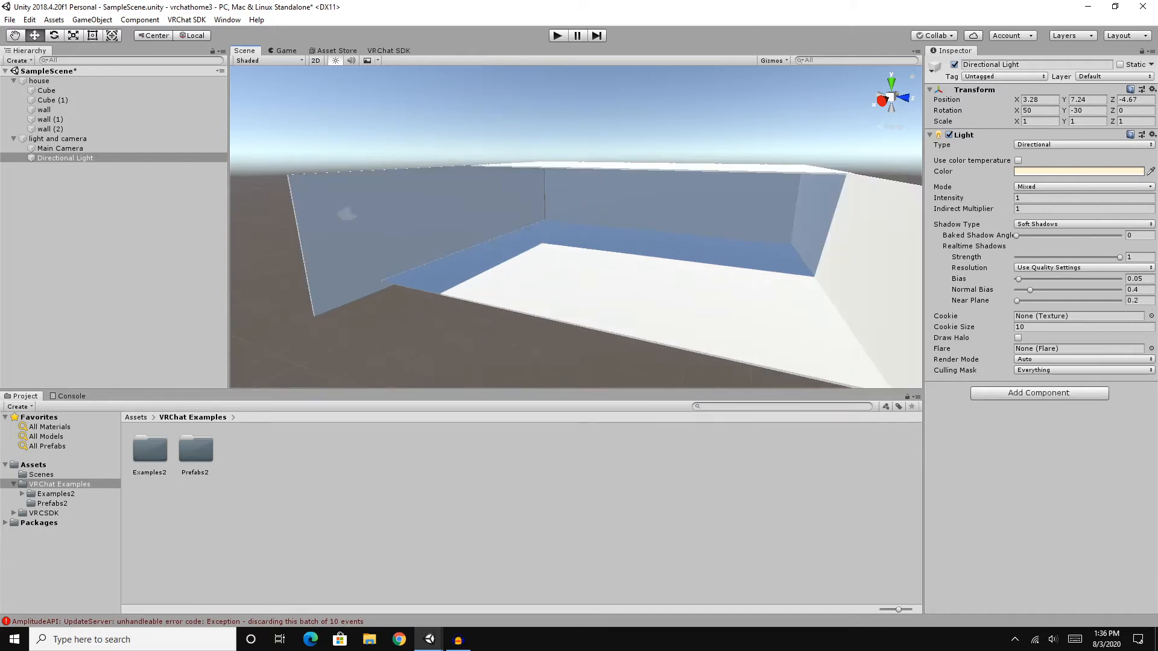
pyautogui.moveTo(576, 226); pyautogui.dragTo(603, 232, button='right')
pyautogui.scroll(3, 576, 226)
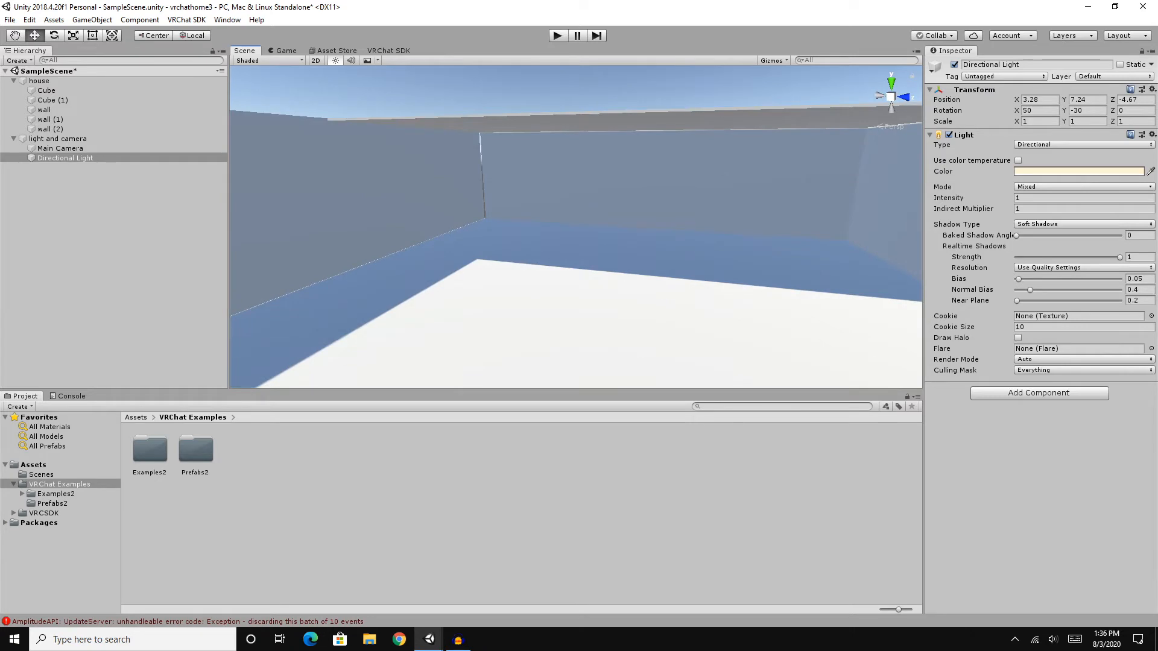
pyautogui.click(13, 139)
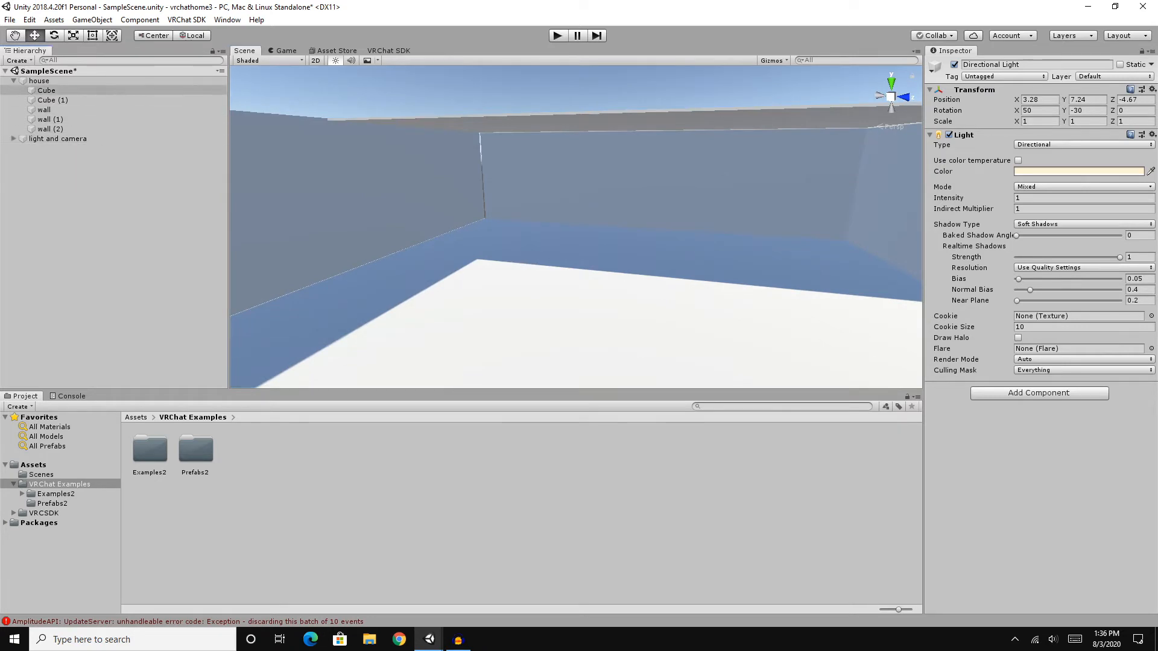
pyautogui.click(13, 80)
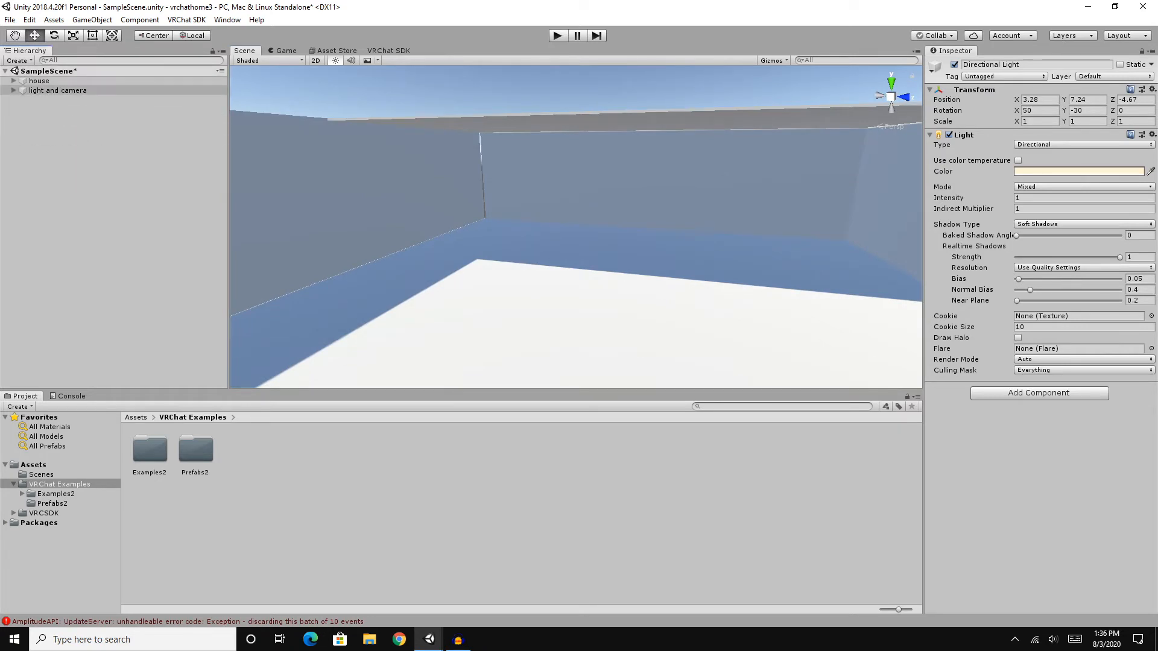
# Add a Point Light to the light and camera group and raise it below the roof to a Y position of 2.21.
pyautogui.click(58, 90)
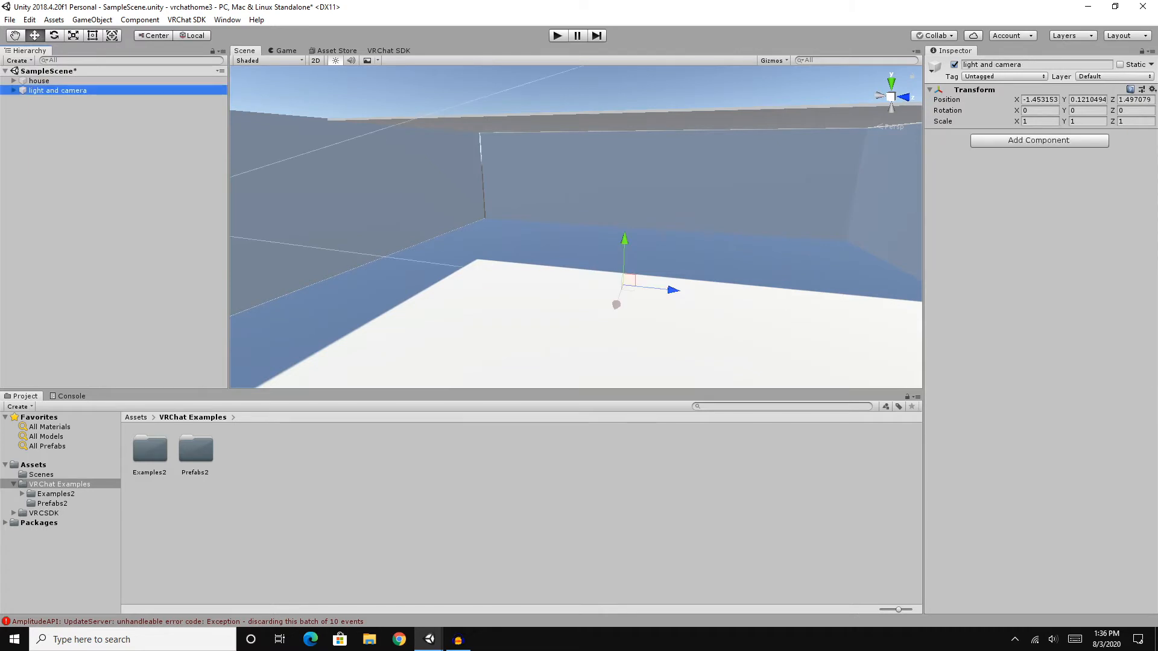
pyautogui.rightClick(58, 90)
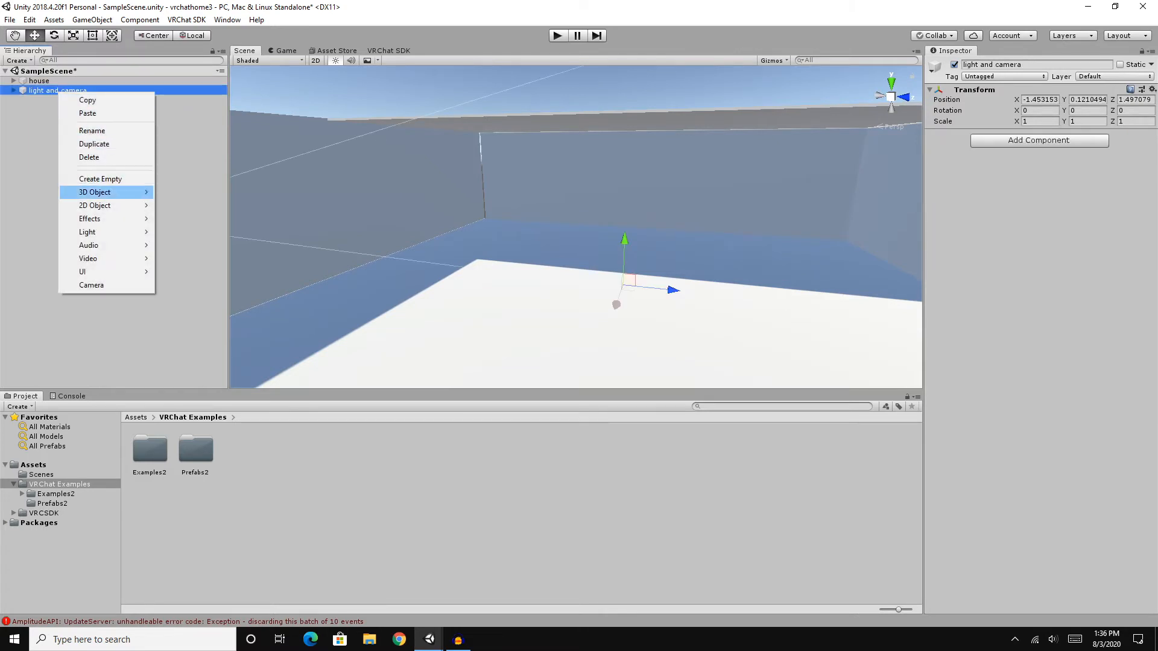
pyautogui.moveTo(91, 232)
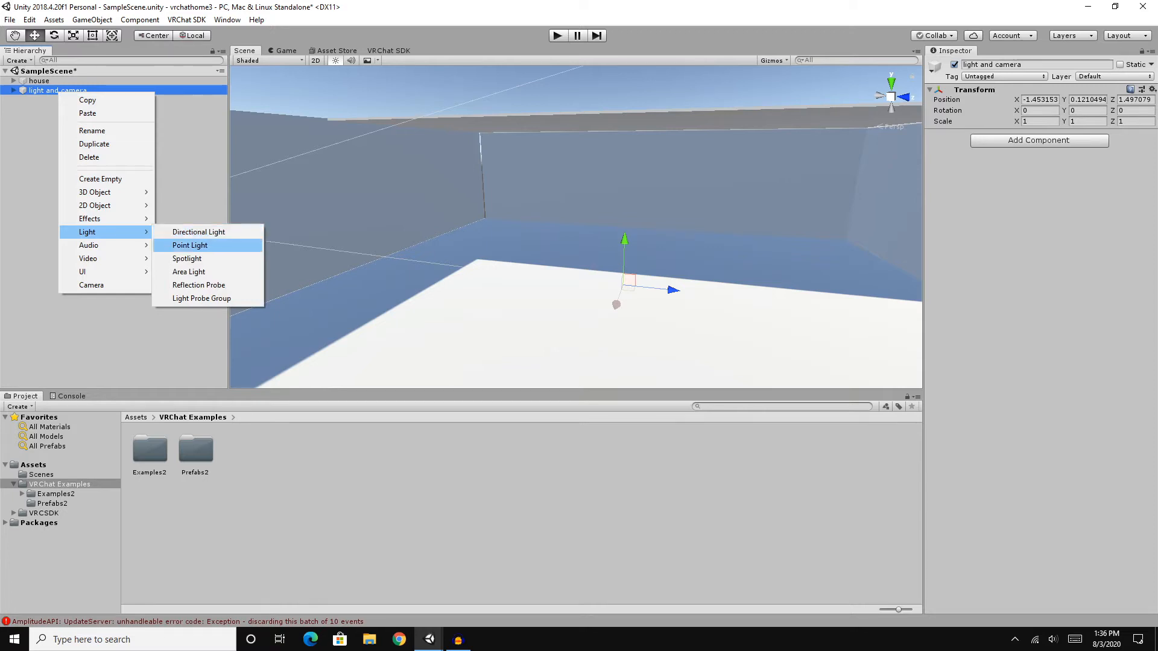
pyautogui.click(190, 245)
pyautogui.moveTo(625, 240); pyautogui.dragTo(629, 112)
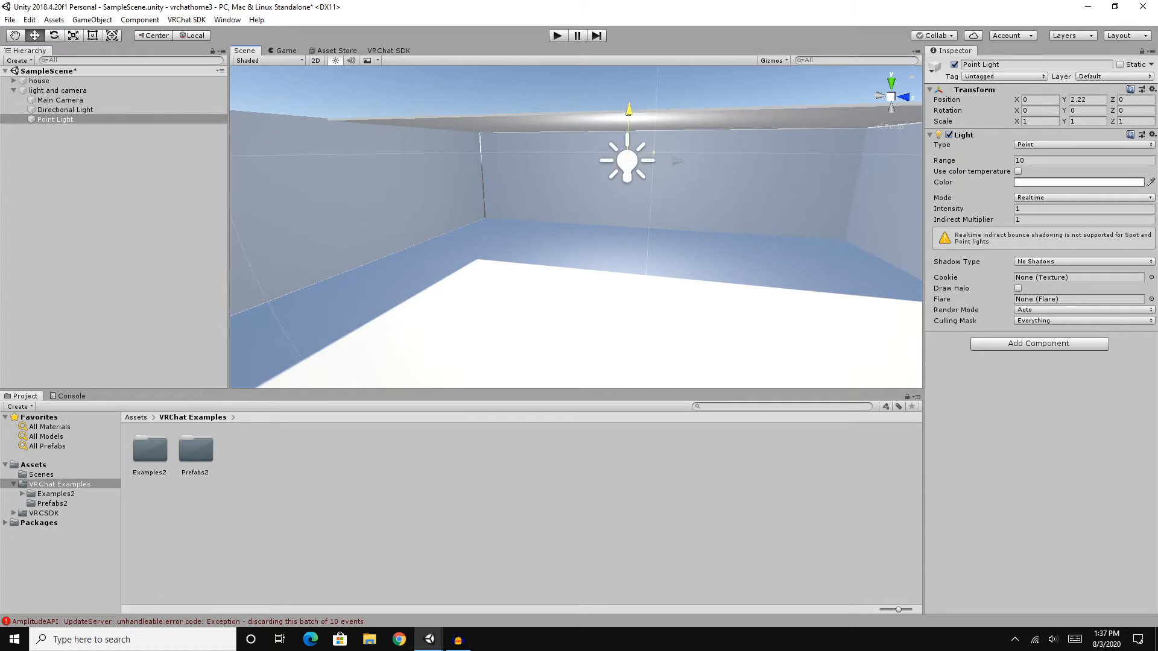
# Change the Point Light's color to a light red.
pyautogui.click(1079, 182)
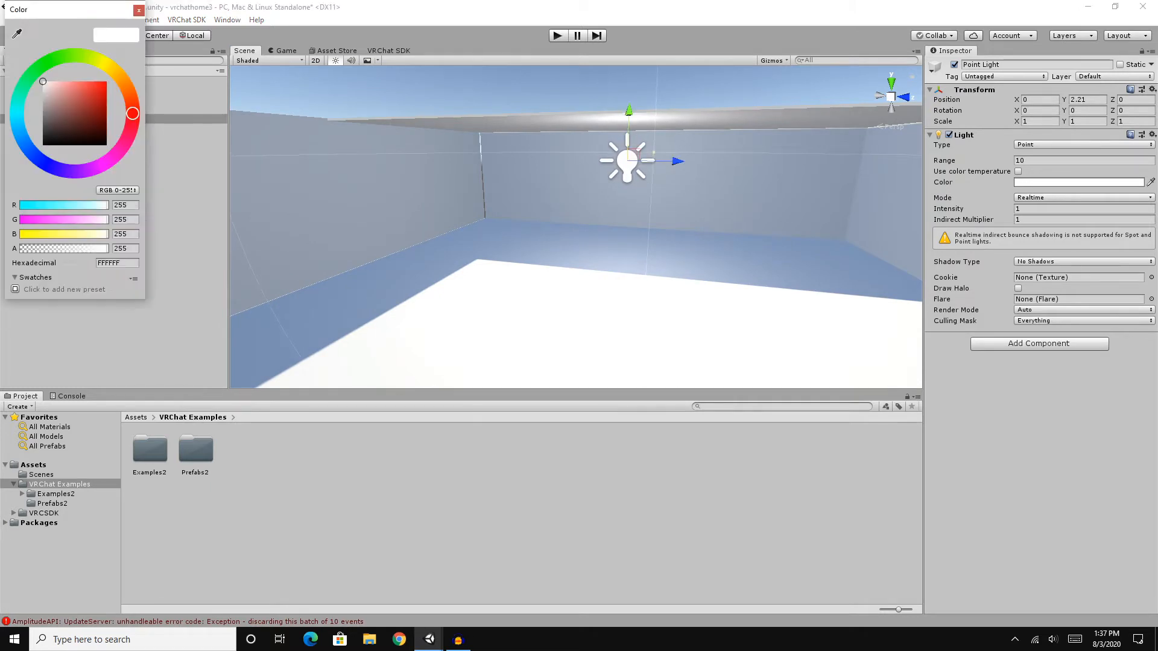
pyautogui.click(69, 82)
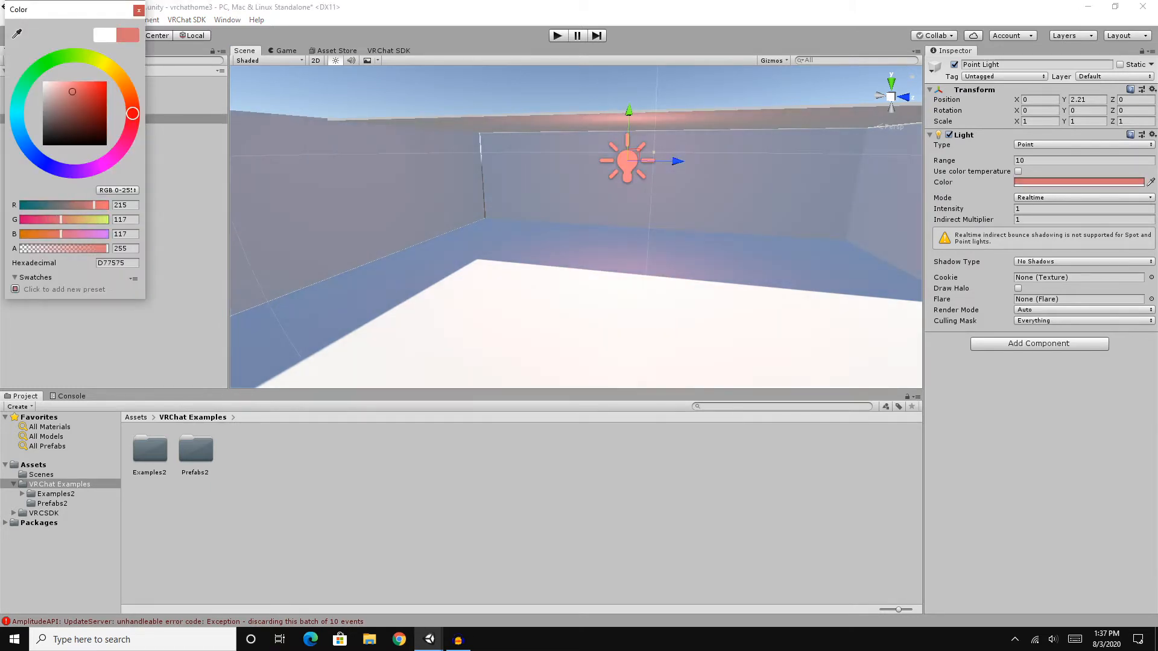
pyautogui.click(139, 10)
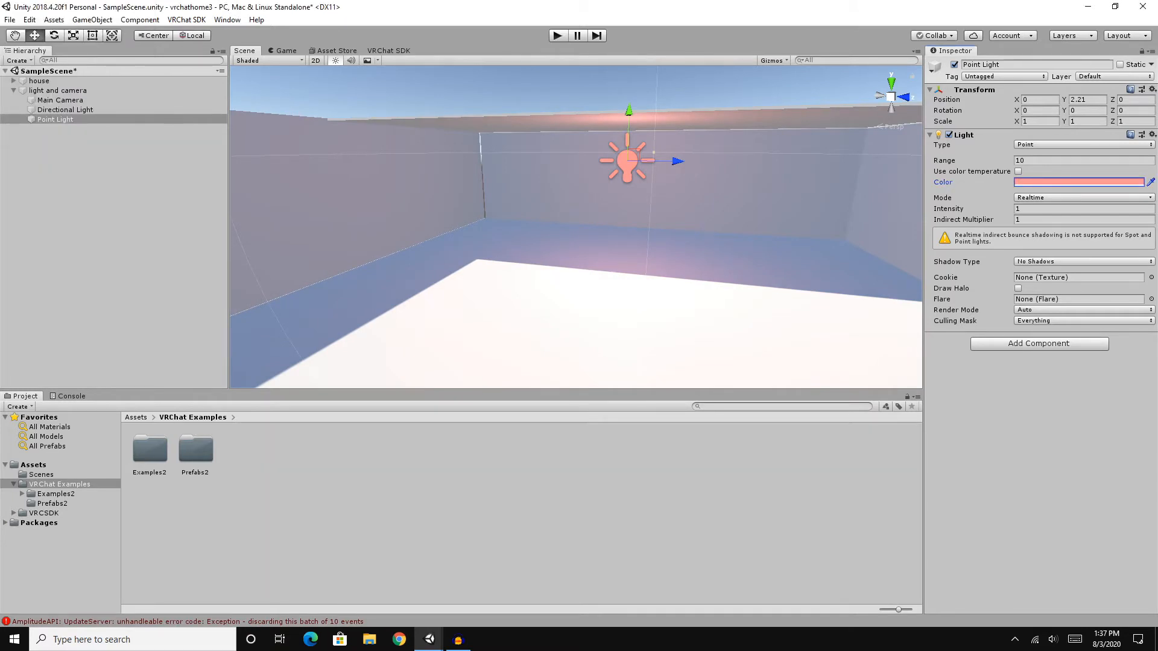
# Shift the Point Light toward the back wall to an X position of -2.12.
pyautogui.moveTo(639, 205); pyautogui.dragTo(525, 211, button='right')
pyautogui.moveTo(639, 229); pyautogui.dragTo(422, 198, button='middle')
pyautogui.moveTo(497, 99); pyautogui.dragTo(554, 147)
pyautogui.moveTo(579, 229); pyautogui.dragTo(720, 244, button='right')
pyautogui.scroll(-5, 576, 227)
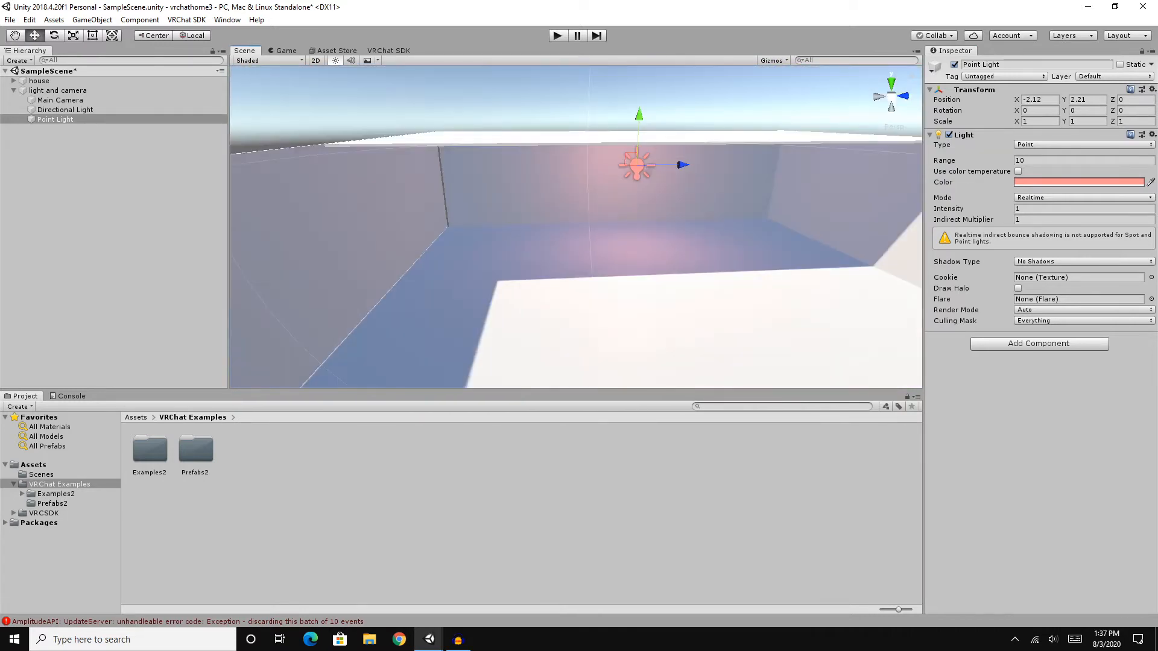
# Nudge the side wall, wall (1), inward onto the floor edge at a Z position of -5.389.
pyautogui.click(326, 247)
pyautogui.moveTo(291, 251); pyautogui.dragTo(296, 251)
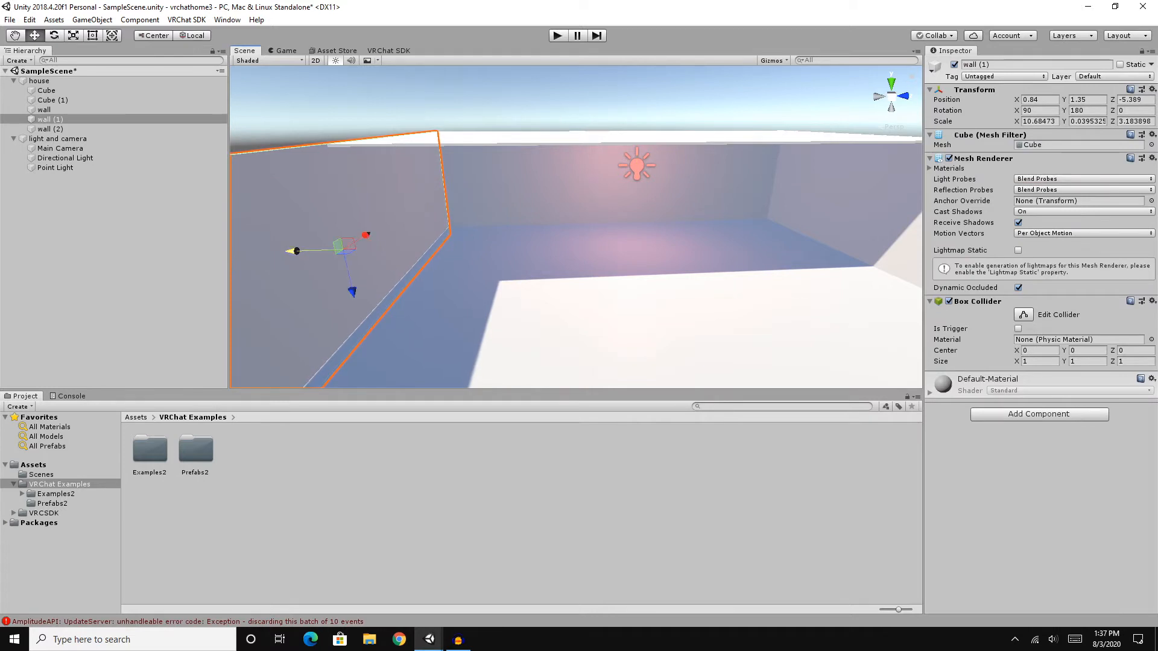
pyautogui.scroll(6, 576, 226)
pyautogui.moveTo(422, 235)
pyautogui.mouseDown(button='middle')
pyautogui.moveTo(766, 259)
pyautogui.moveTo(422, 254)
pyautogui.mouseUp(button='middle')
pyautogui.scroll(-5, 576, 227)
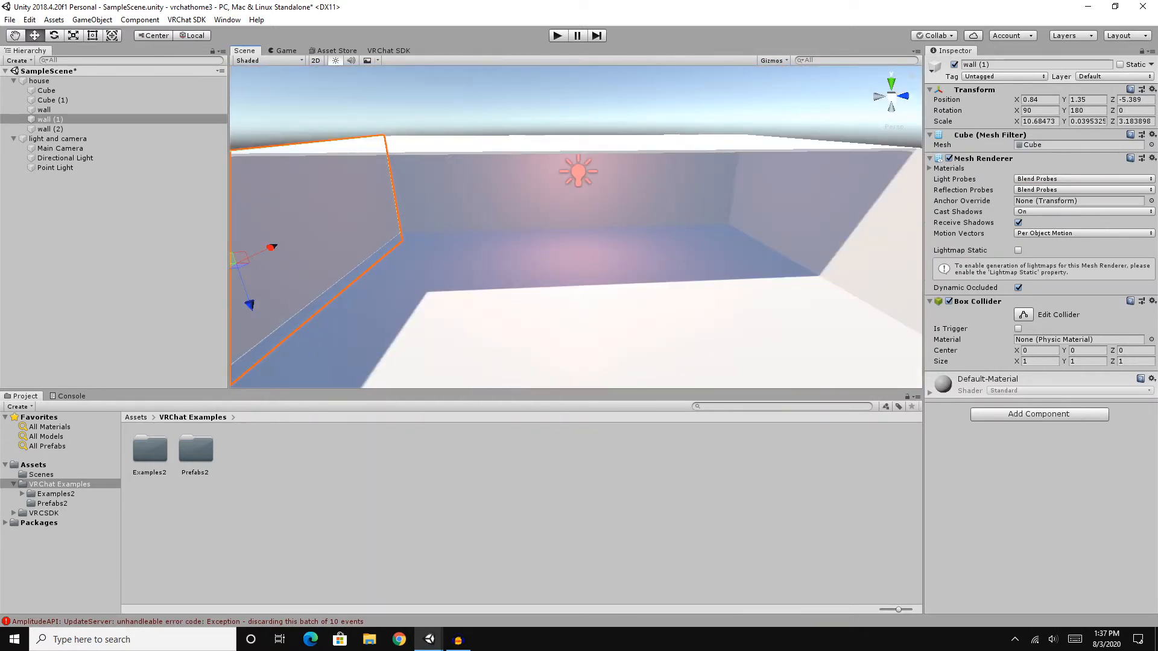
# Duplicate the Point Light twice, moving one copy to a Z position of -3.9 and the other toward the opposite side wall.
pyautogui.click(565, 184)
pyautogui.click(579, 174)
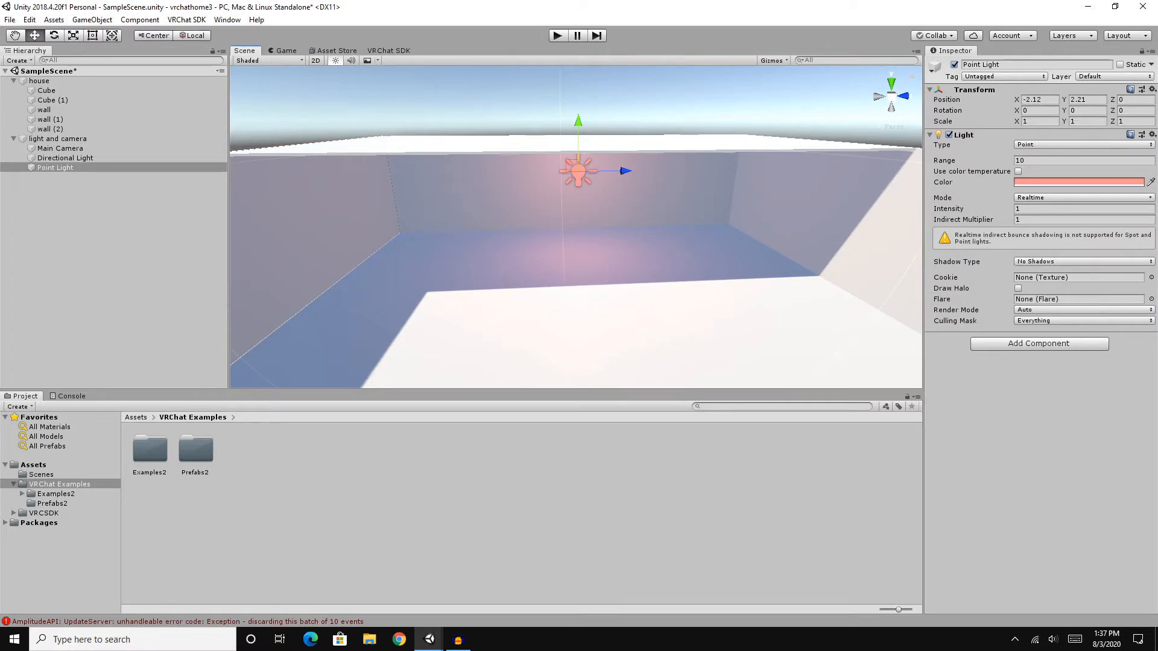
pyautogui.hotkey('ctrl', 'd')
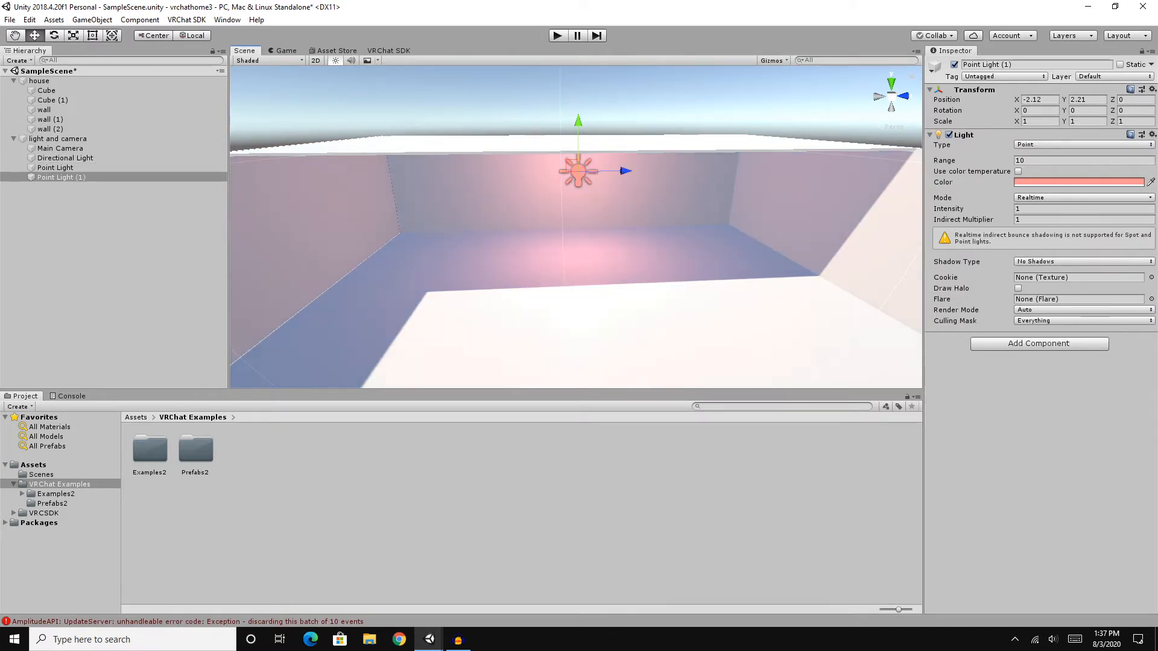
pyautogui.moveTo(624, 171); pyautogui.dragTo(457, 174)
pyautogui.click(578, 173)
pyautogui.hotkey('ctrl', 'd')
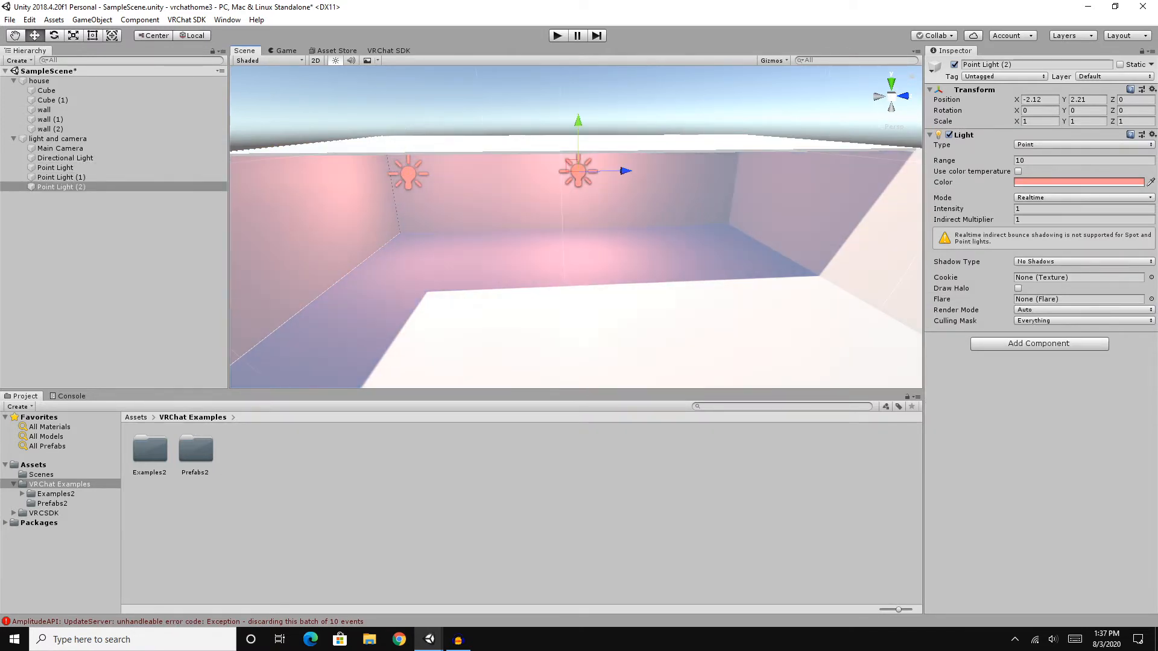
pyautogui.moveTo(623, 172); pyautogui.dragTo(756, 169)
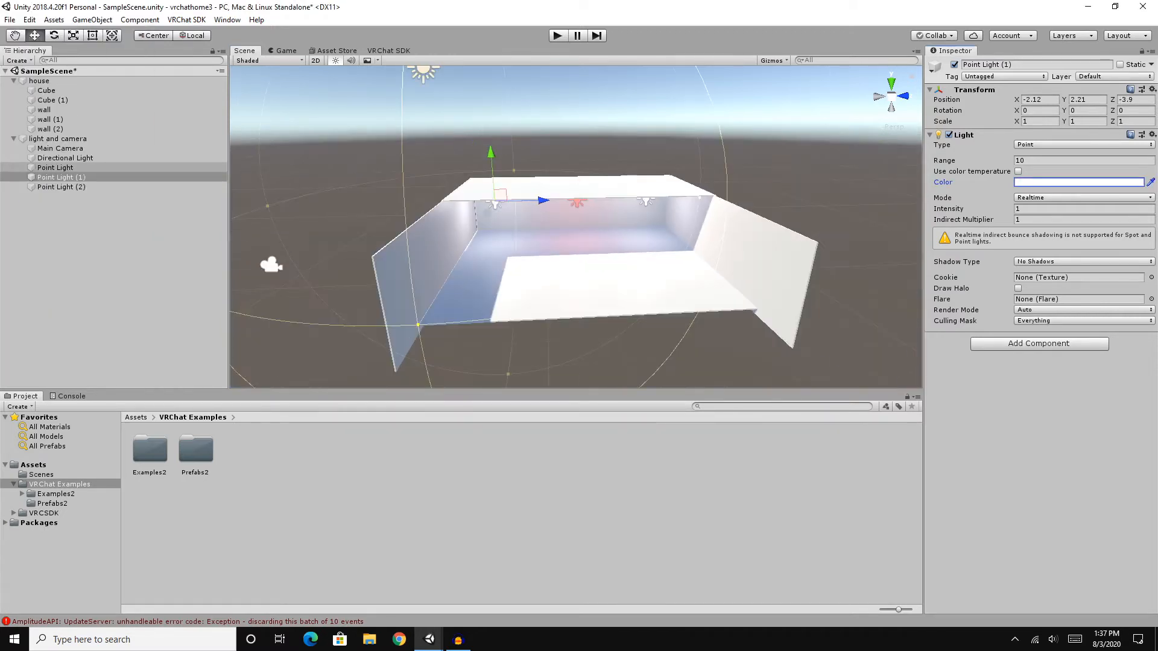
# Examine how the three point lights illuminate the room from outside its open front.
pyautogui.moveTo(604, 241); pyautogui.dragTo(534, 218, button='right')
pyautogui.press('d')
pyautogui.moveTo(534, 218); pyautogui.dragTo(553, 226, button='middle')
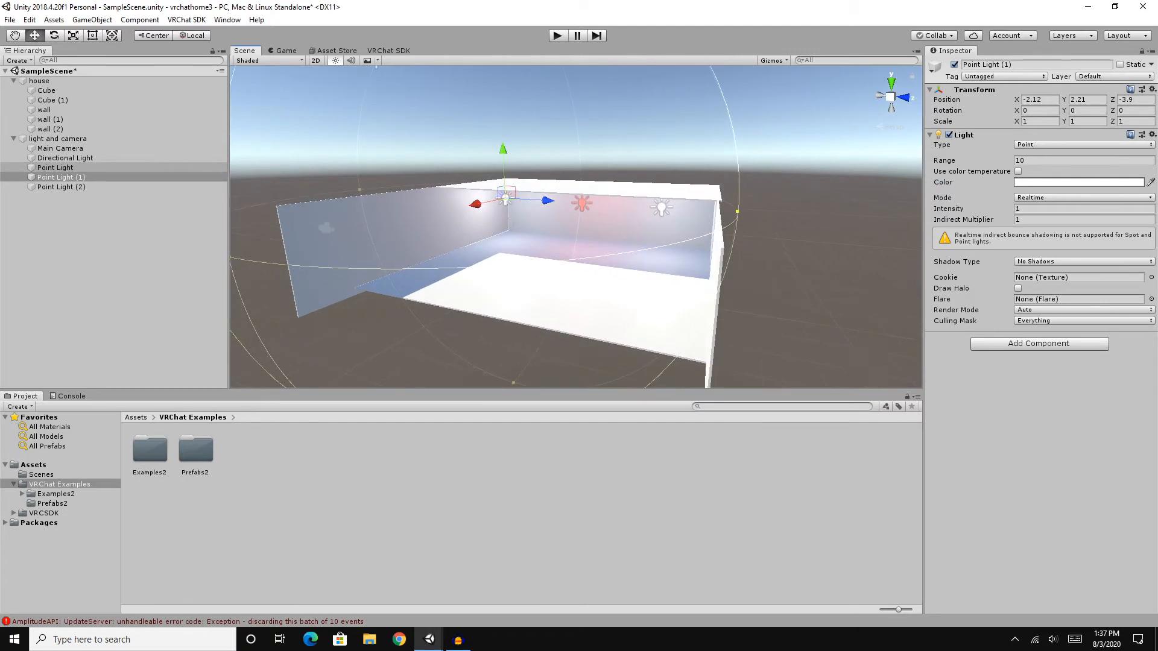
pyautogui.scroll(3, 576, 226)
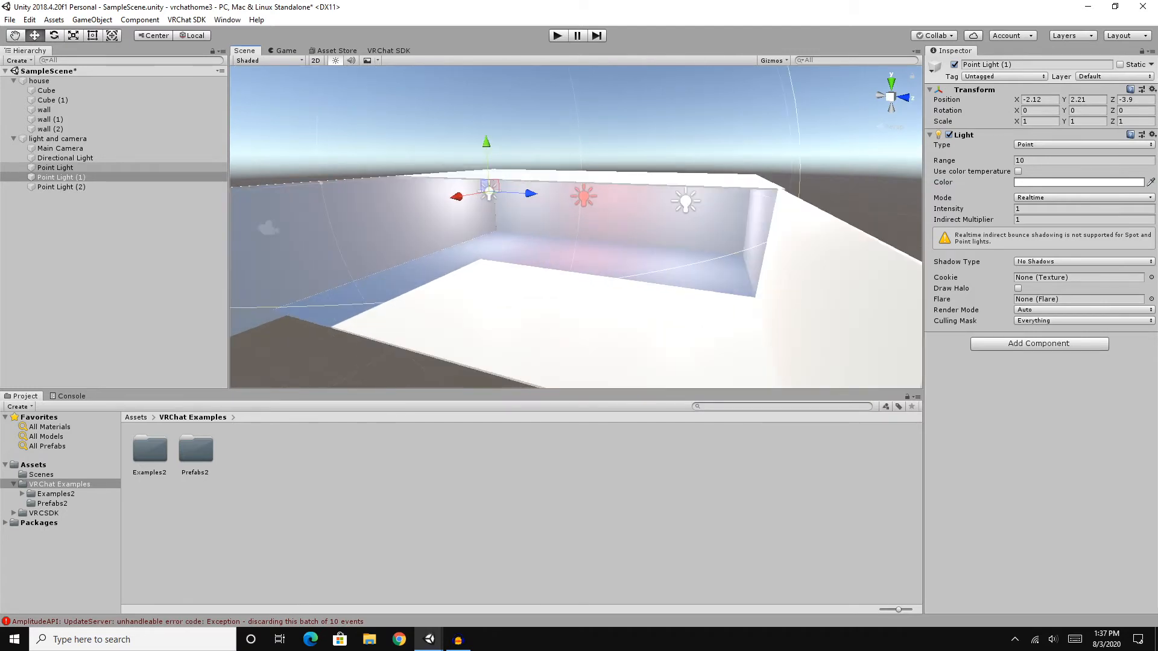
pyautogui.moveTo(555, 226); pyautogui.dragTo(606, 216, button='middle')
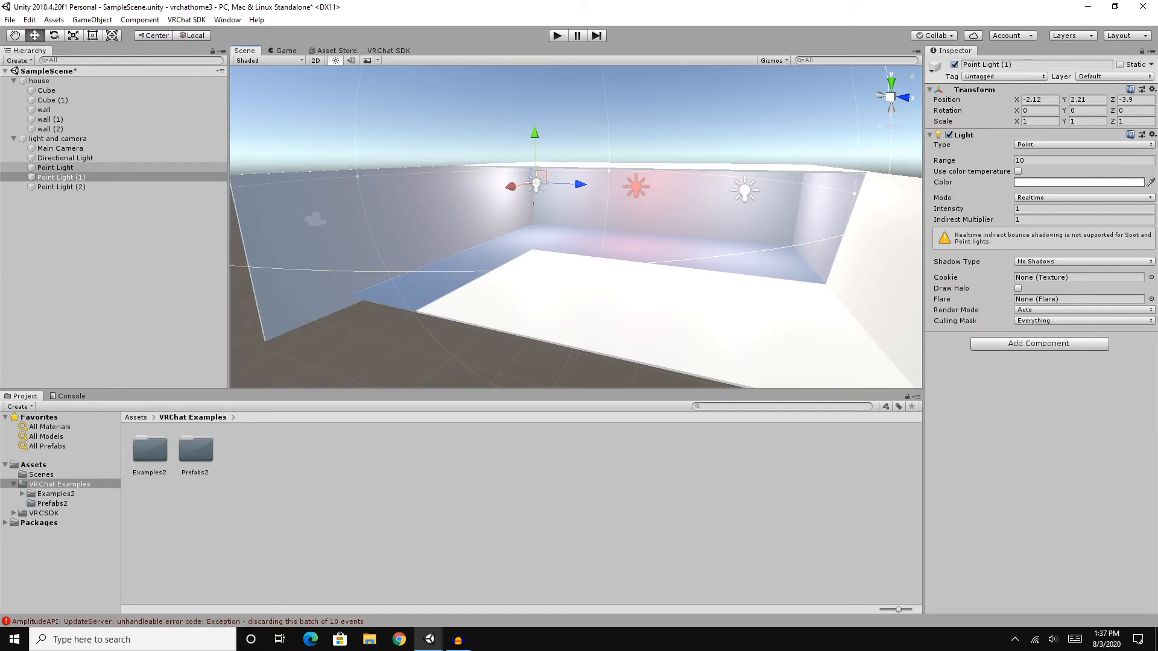
# Search the Unity Asset Store for skybox assets and sort the results by price from low to high.
pyautogui.click(333, 50)
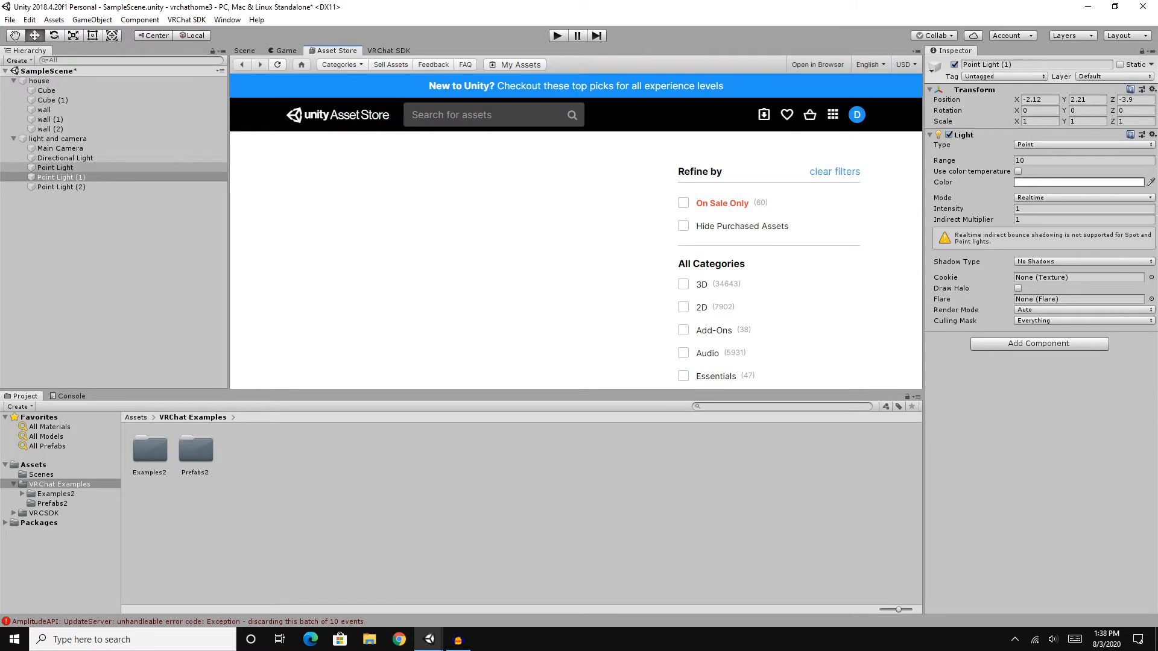
pyautogui.click(482, 114)
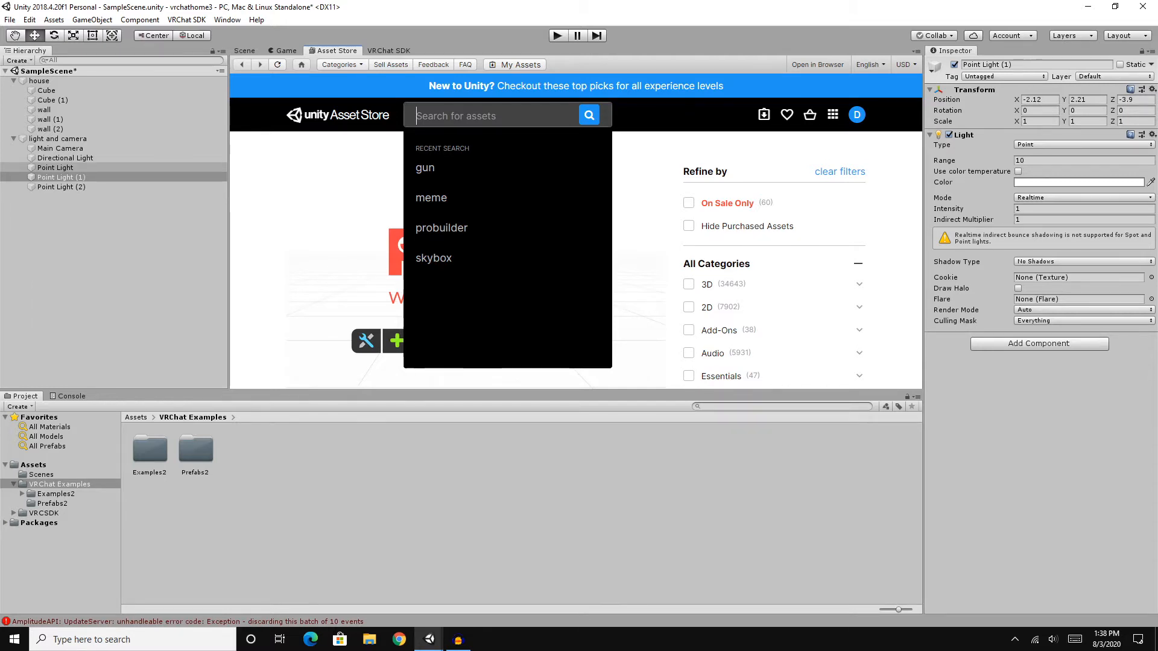
pyautogui.click(433, 258)
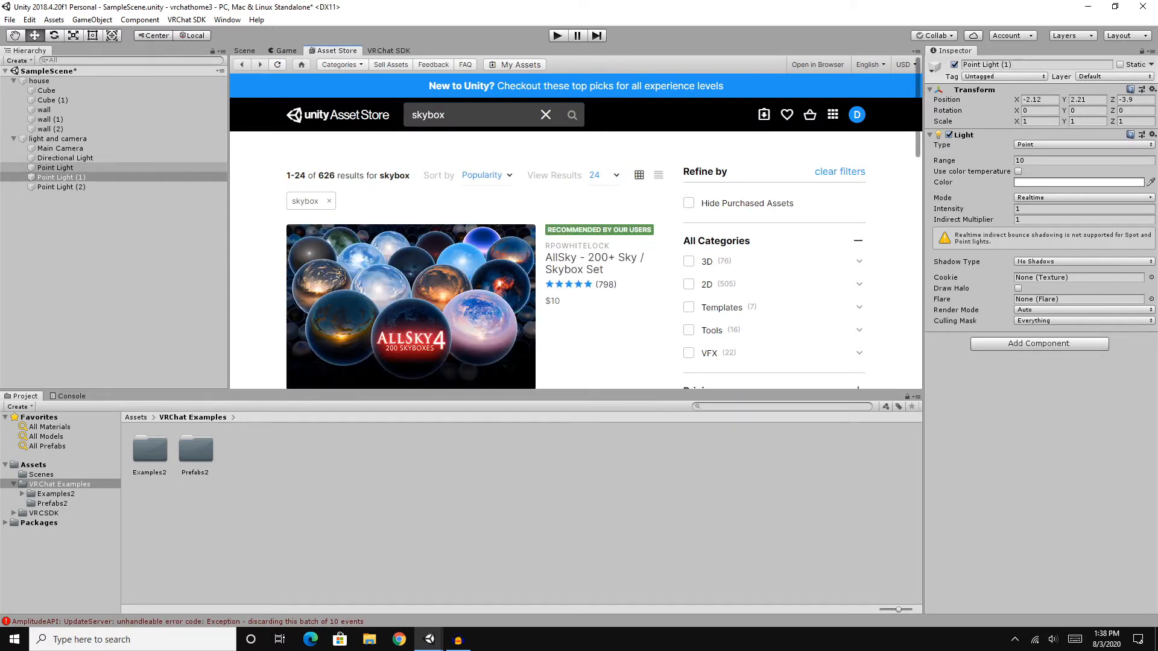
pyautogui.scroll(-2, 576, 261)
pyautogui.scroll(2, 576, 260)
pyautogui.click(486, 175)
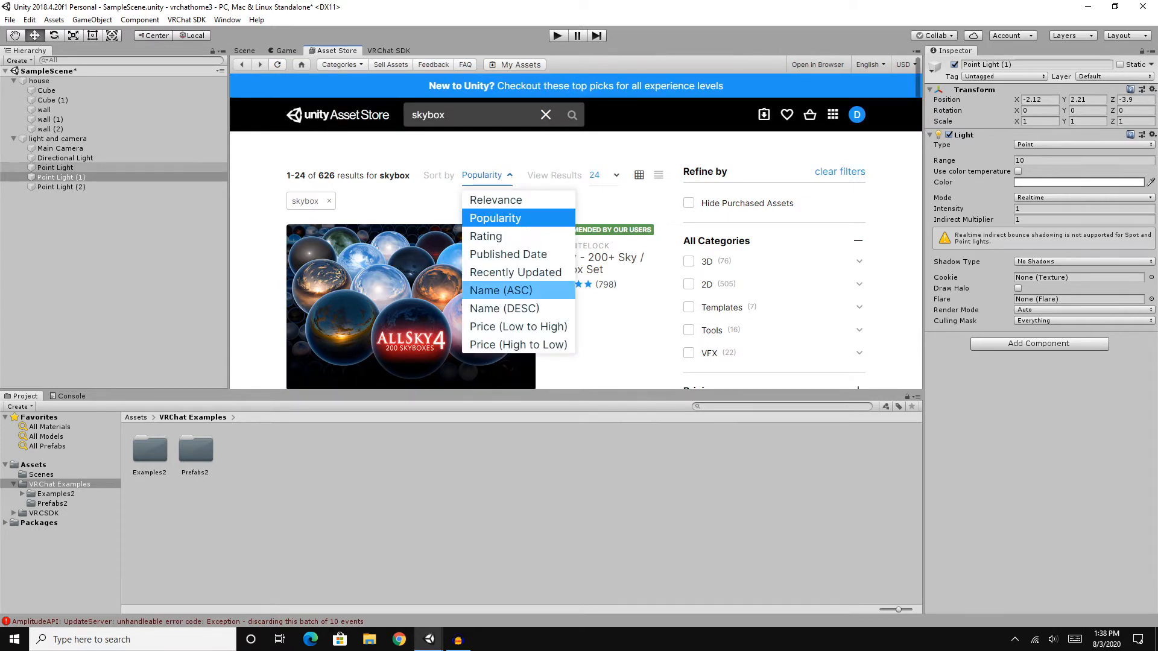
pyautogui.click(518, 326)
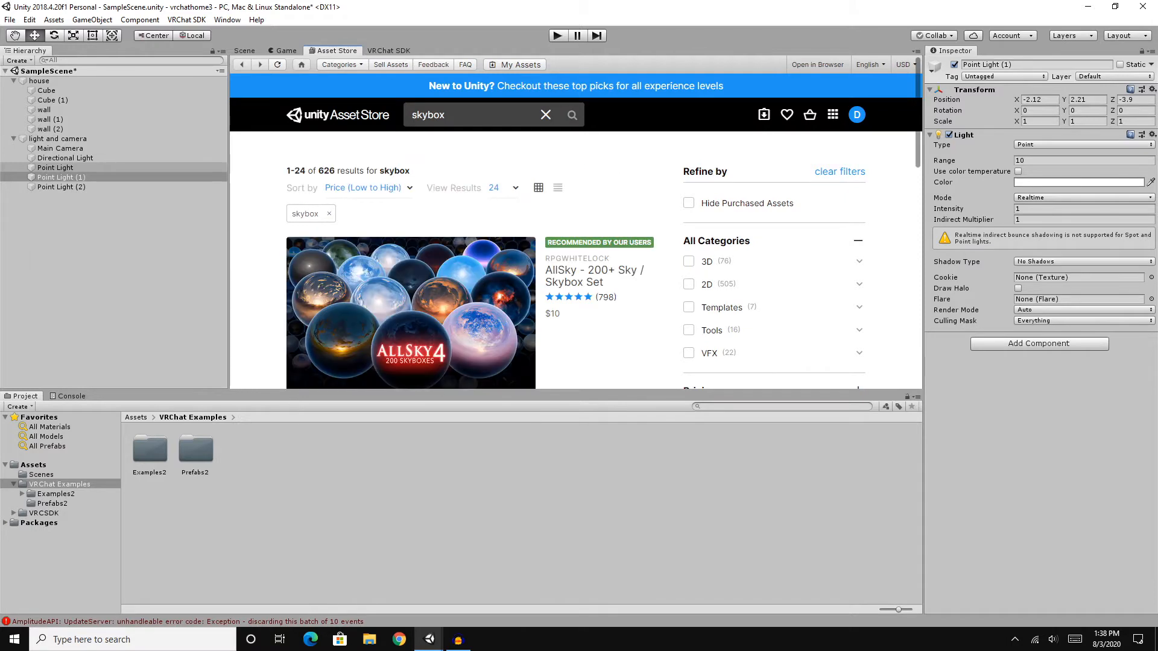
# Open the free Starfield Skybox by Pulsar Bytes and import its complete package into the project.
pyautogui.scroll(-4, 605, 229)
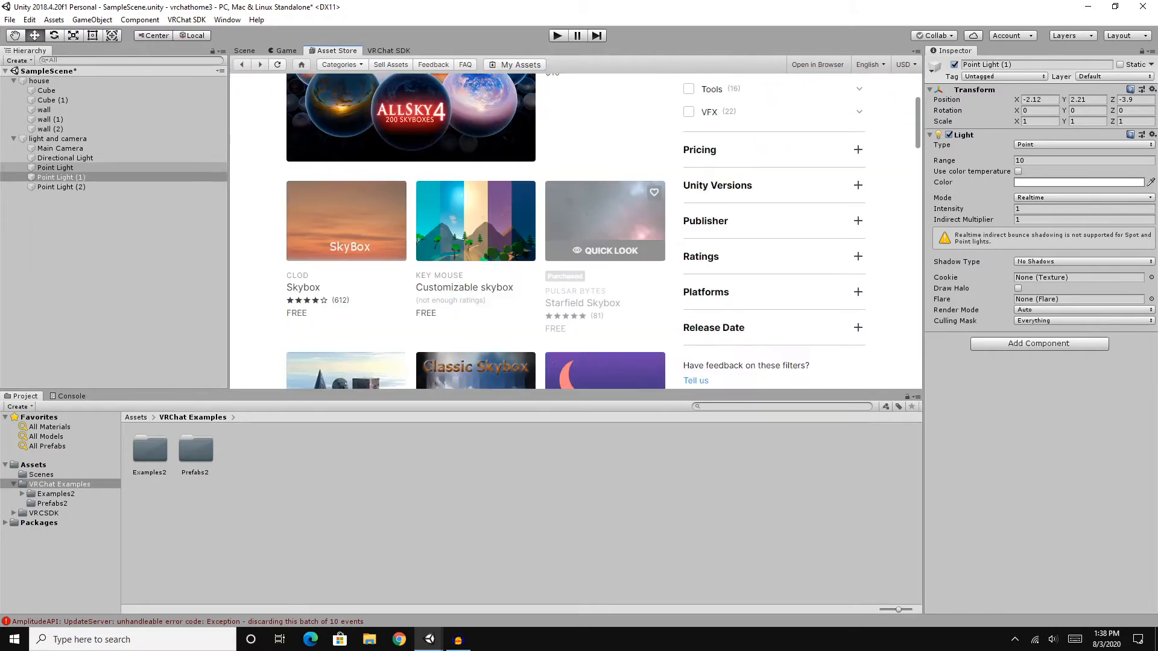
pyautogui.scroll(-1, 605, 229)
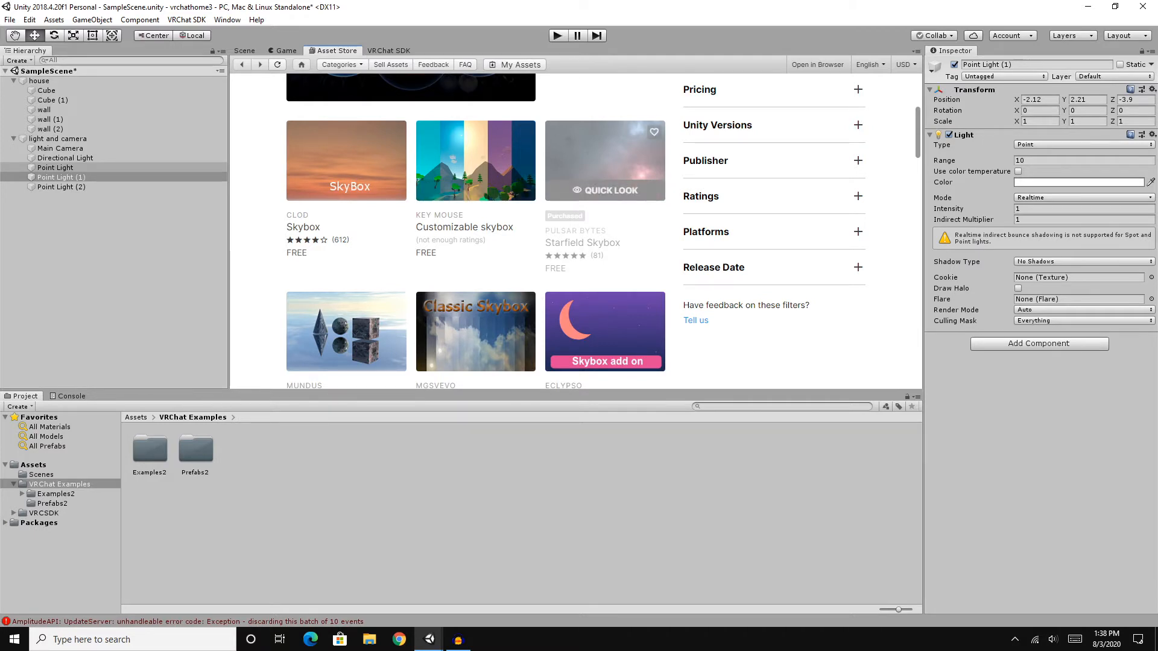
pyautogui.click(605, 158)
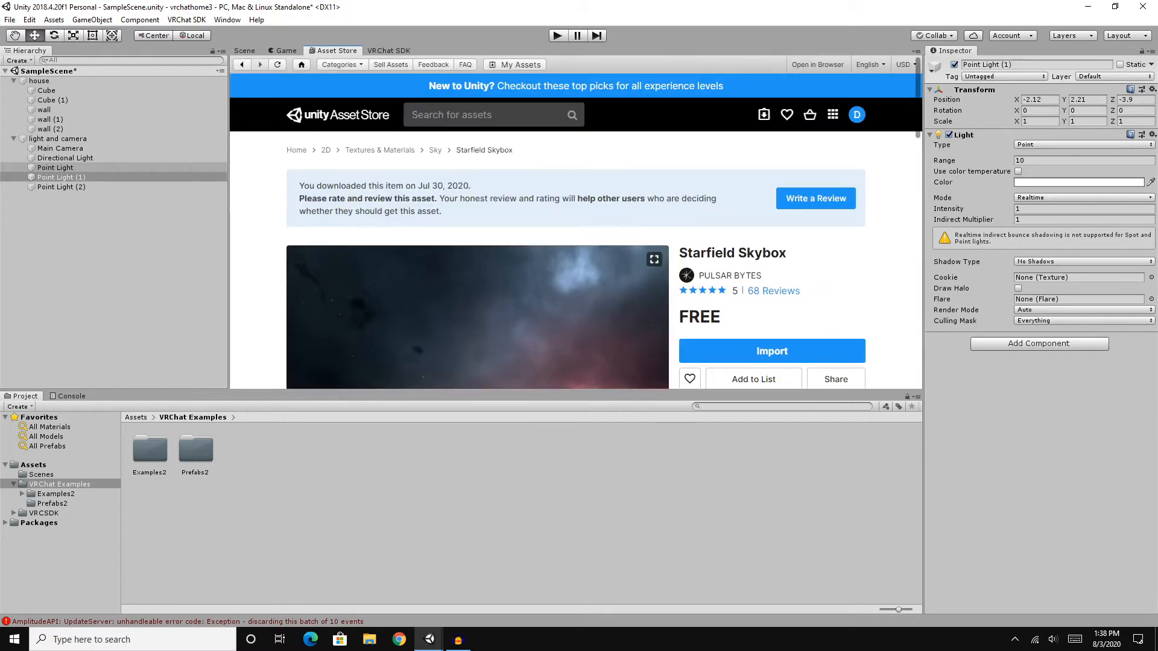
pyautogui.scroll(-1, 575, 260)
pyautogui.scroll(-2, 772, 235)
pyautogui.scroll(2, 772, 235)
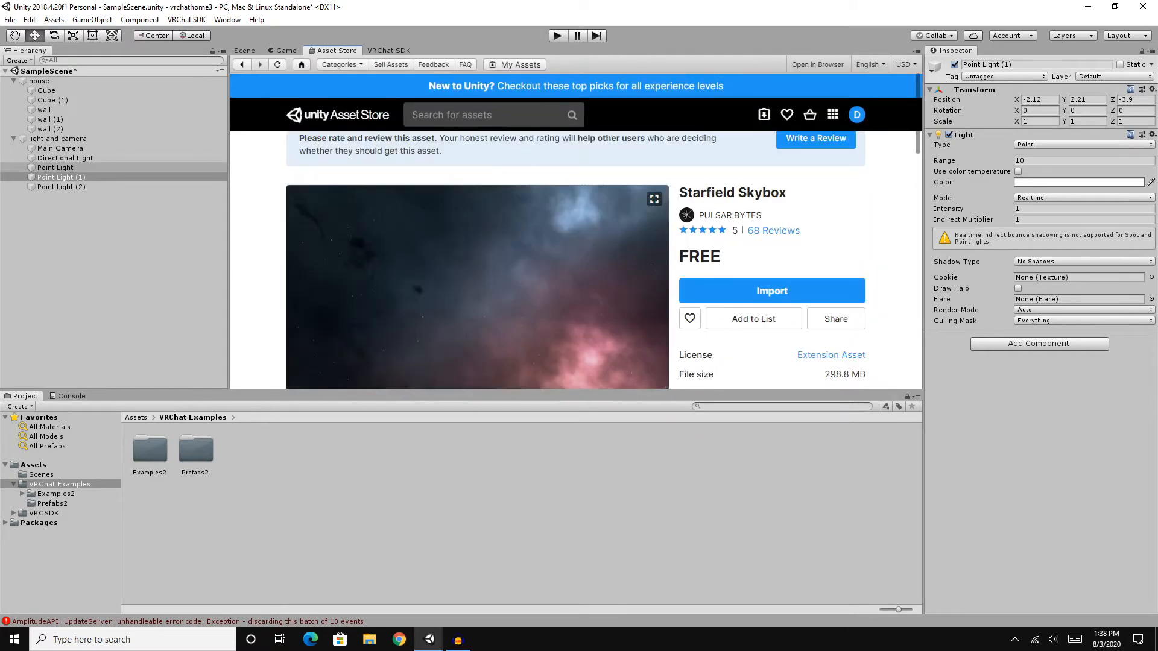
pyautogui.click(772, 291)
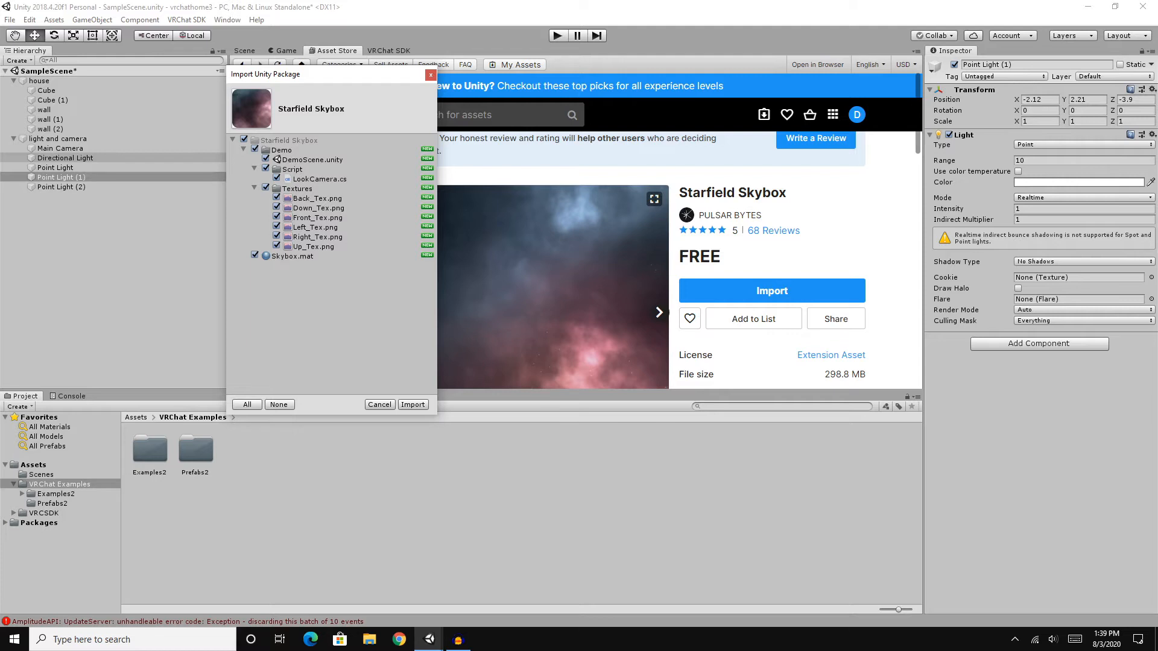
pyautogui.click(413, 404)
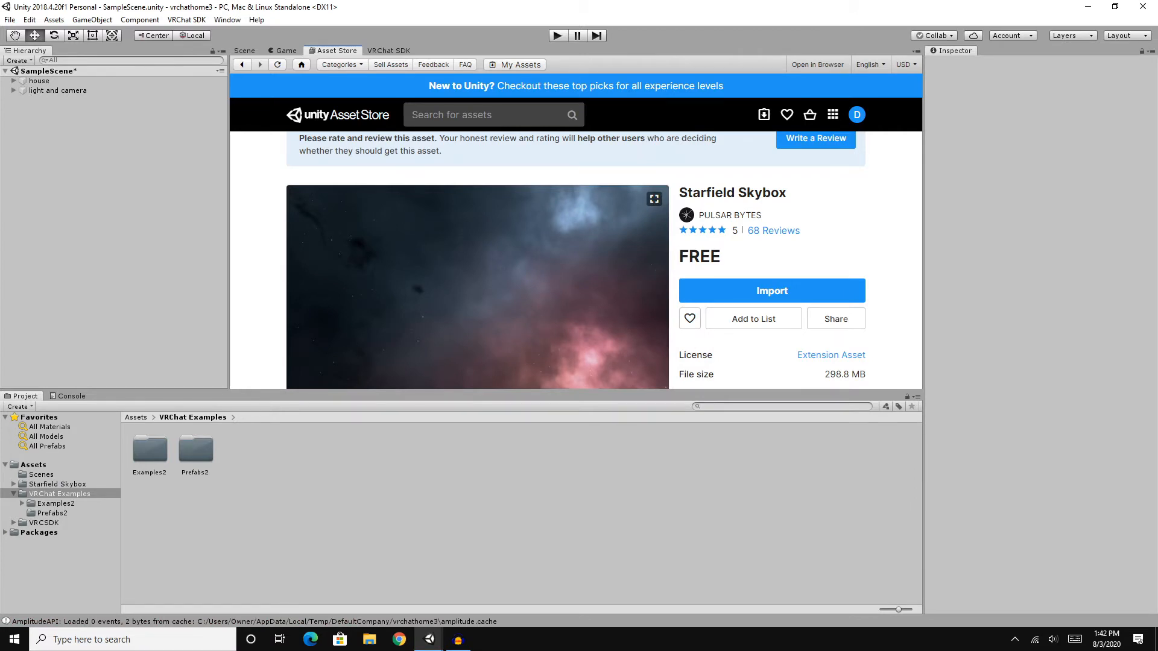
# Set the max size of all six Starfield Skybox textures to 512 and apply the import settings.
pyautogui.click(245, 51)
pyautogui.scroll(-4, 576, 226)
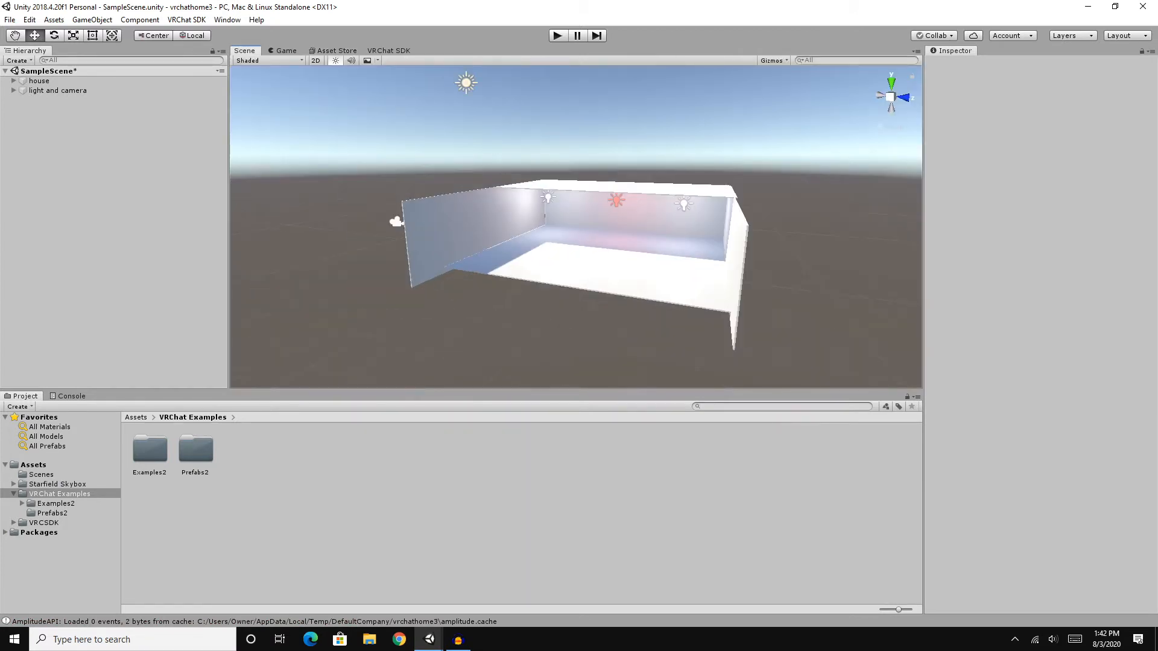
pyautogui.moveTo(576, 227); pyautogui.dragTo(570, 256, button='middle')
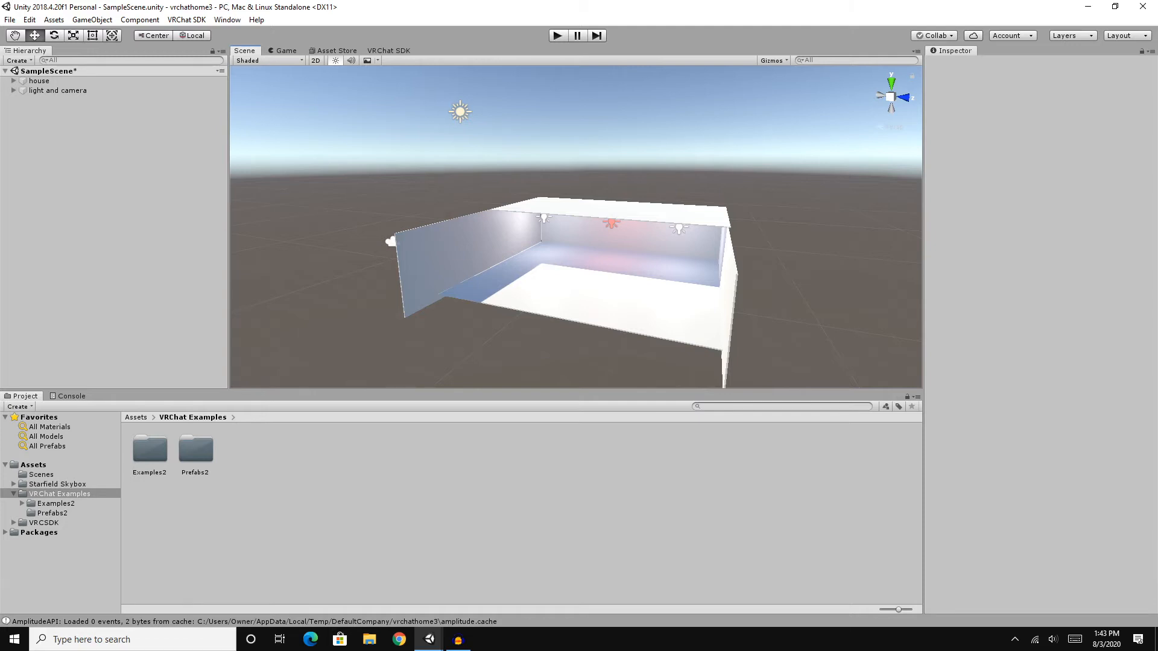
pyautogui.click(57, 485)
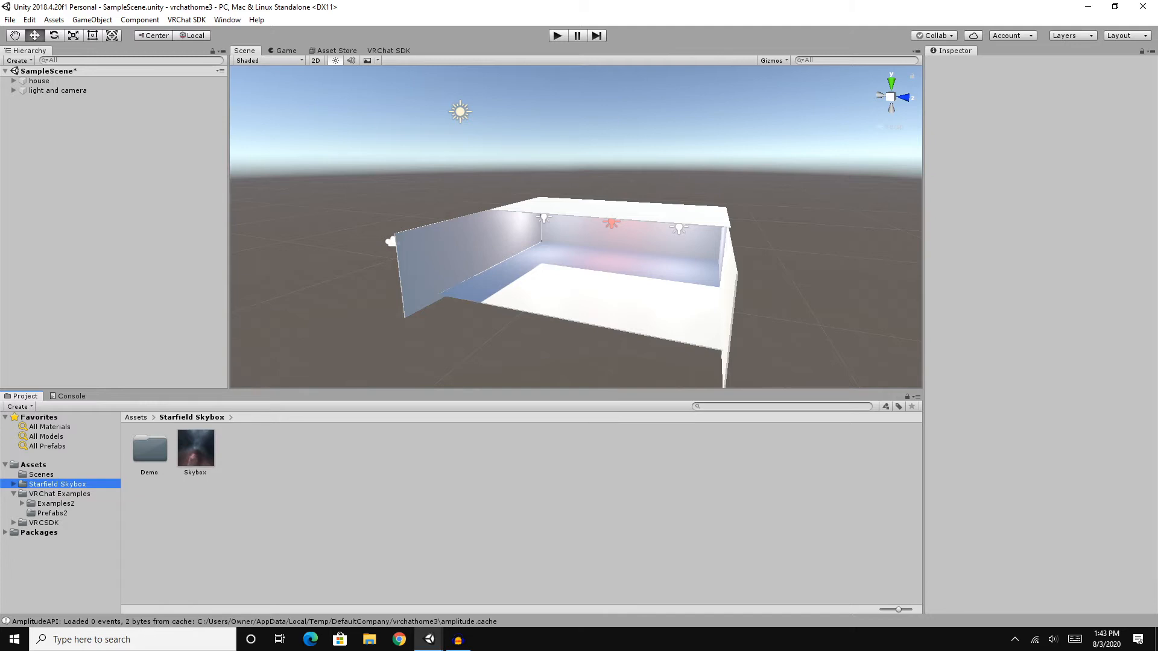
pyautogui.doubleClick(150, 449)
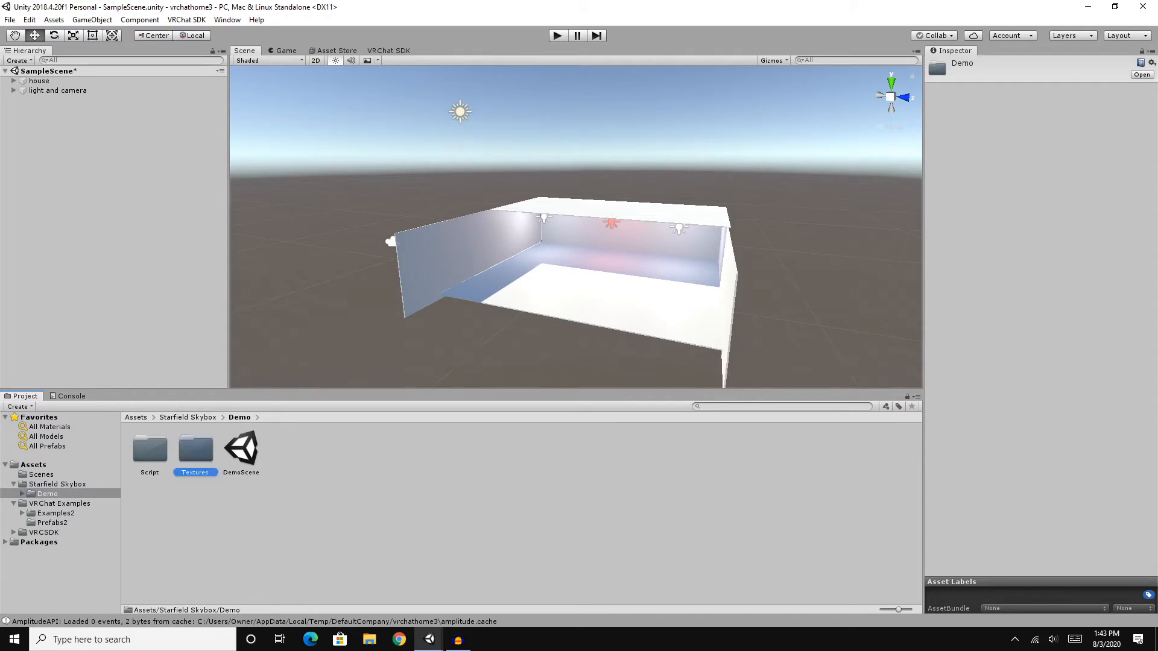
pyautogui.doubleClick(195, 450)
pyautogui.click(150, 449)
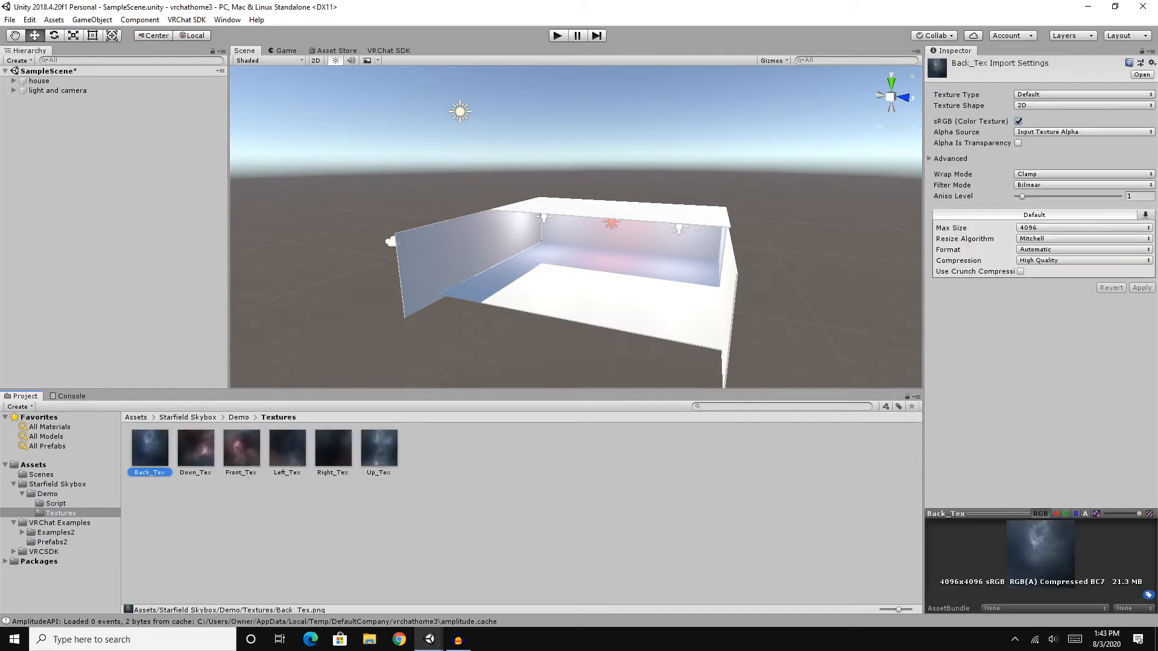
pyautogui.hotkey('ctrl', 'a')
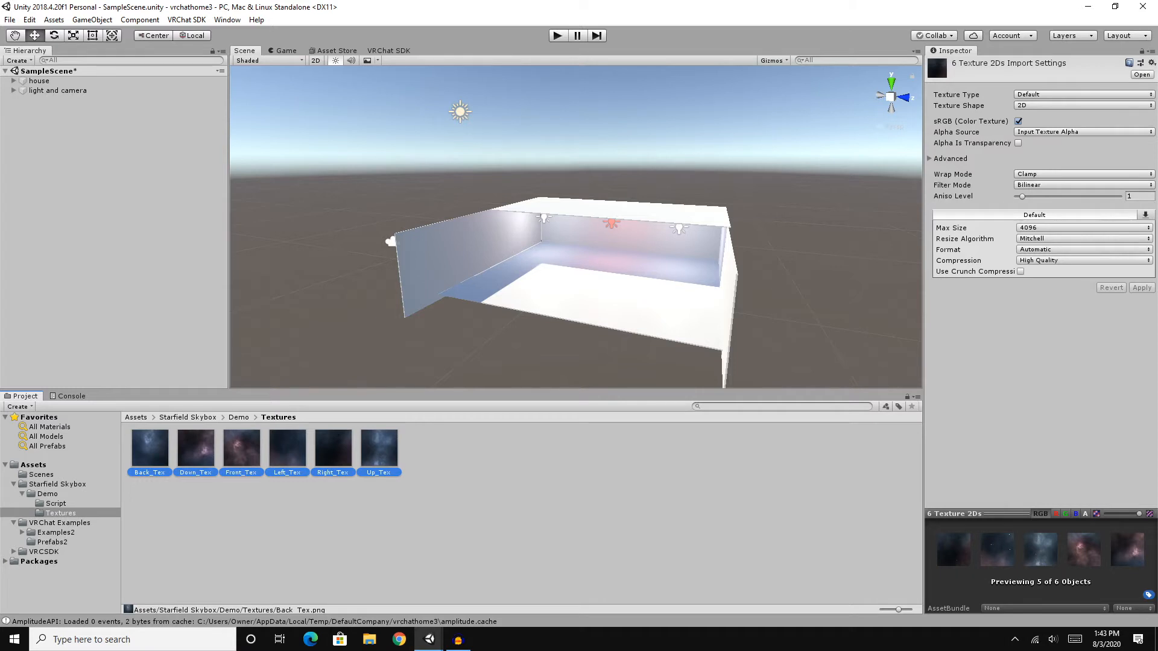
pyautogui.click(1052, 228)
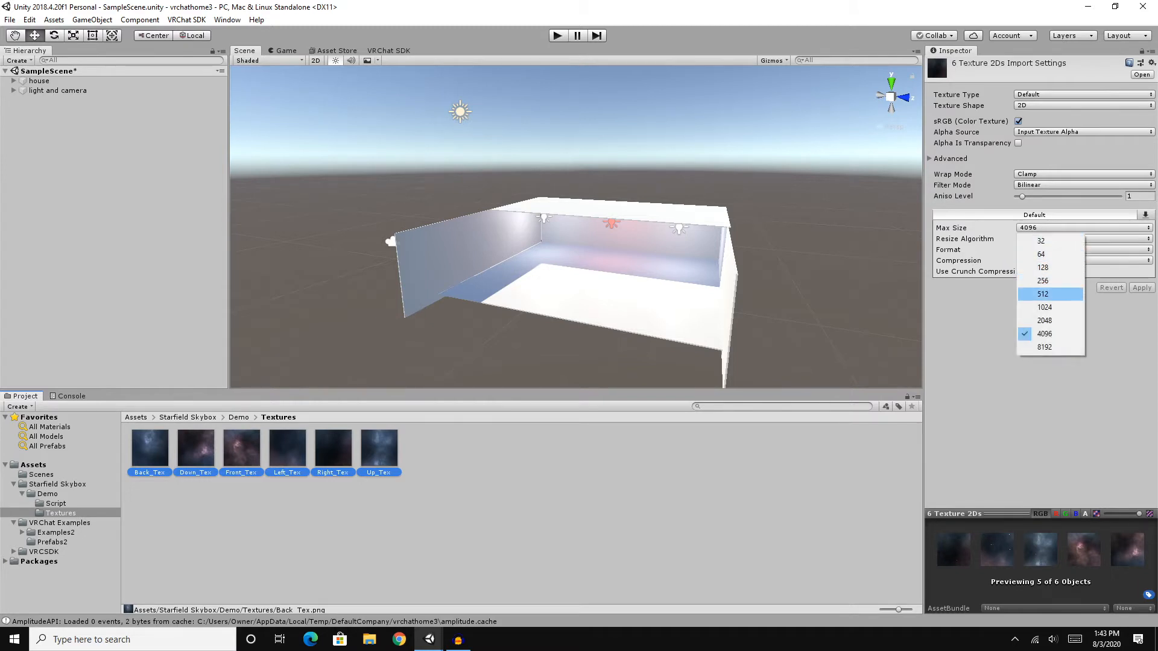
pyautogui.click(1050, 295)
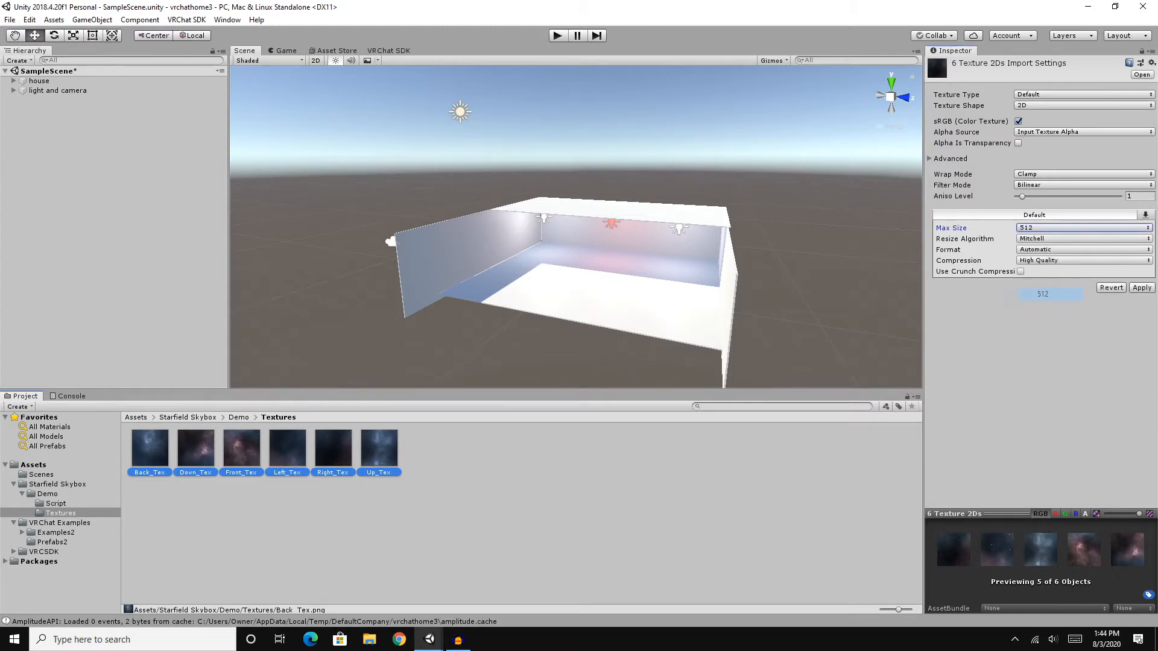
pyautogui.click(1142, 288)
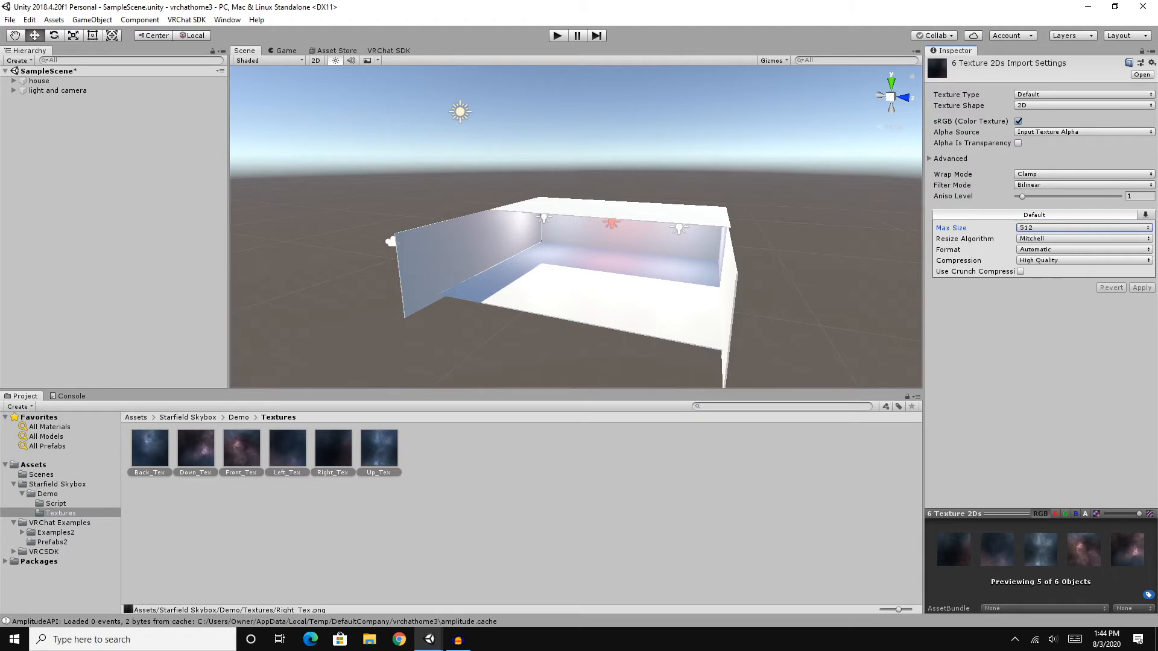
# Apply the Skybox material from the Starfield Skybox folder to the scene's sky.
pyautogui.click(57, 484)
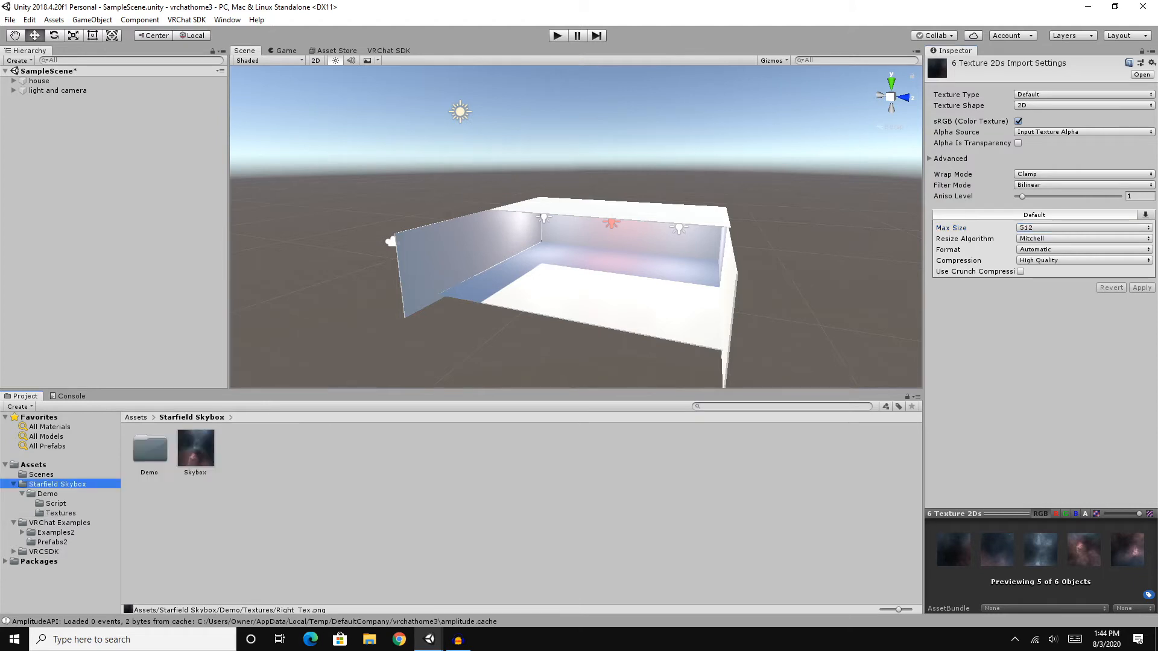
pyautogui.moveTo(195, 448); pyautogui.dragTo(338, 199)
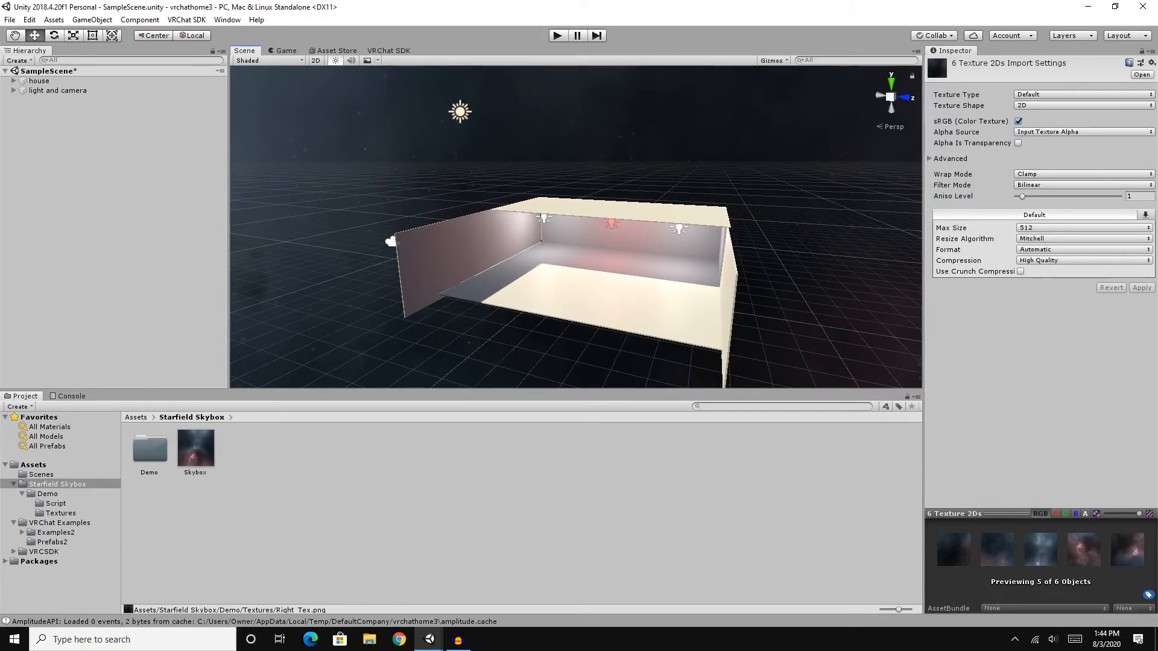
# Examine the house and its Directional Light under the new starfield sky, from outside and close to the room.
pyautogui.moveTo(422, 242); pyautogui.dragTo(561, 202, button='right')
pyautogui.click(510, 145)
pyautogui.moveTo(510, 144); pyautogui.dragTo(533, 135, button='right')
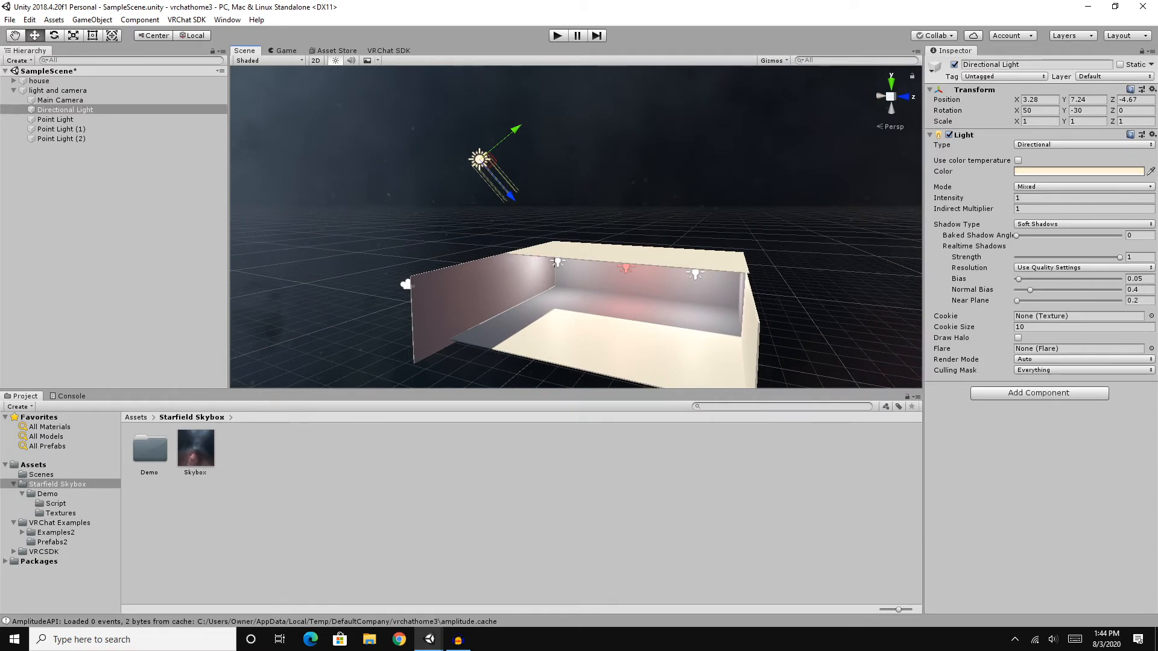
pyautogui.moveTo(533, 135); pyautogui.dragTo(546, 155, button='right')
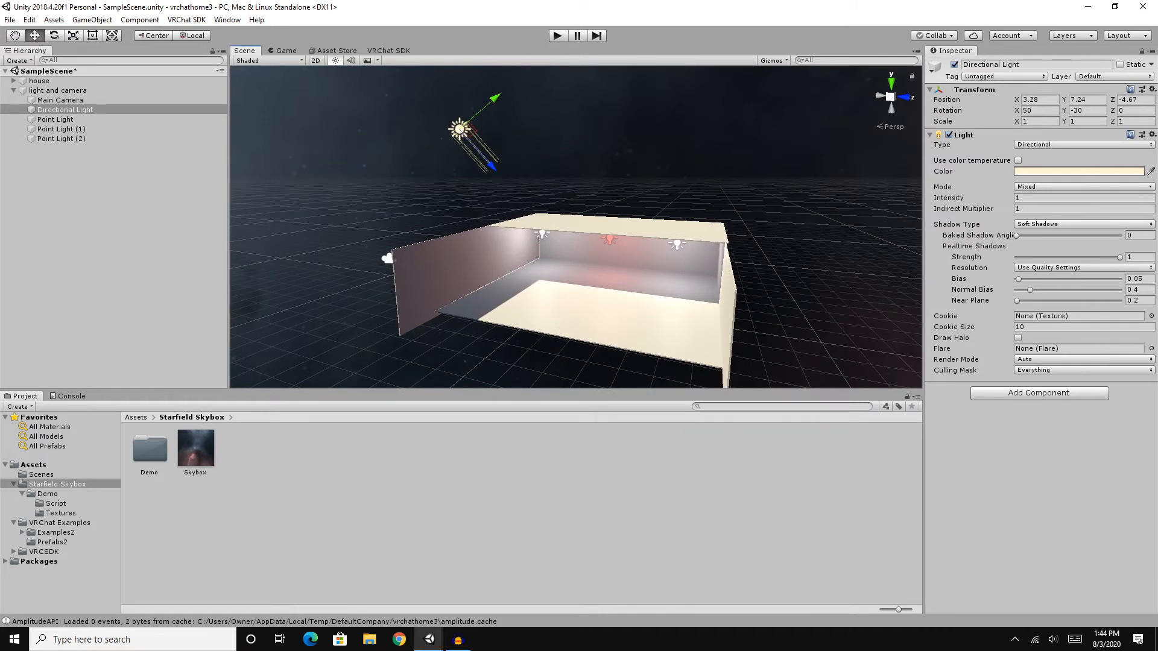
pyautogui.moveTo(546, 155)
pyautogui.mouseDown(button='right')
pyautogui.moveTo(540, 168)
pyautogui.moveTo(529, 160)
pyautogui.mouseUp(button='right')
pyautogui.press('w')
pyautogui.moveTo(576, 227); pyautogui.dragTo(583, 224, button='right')
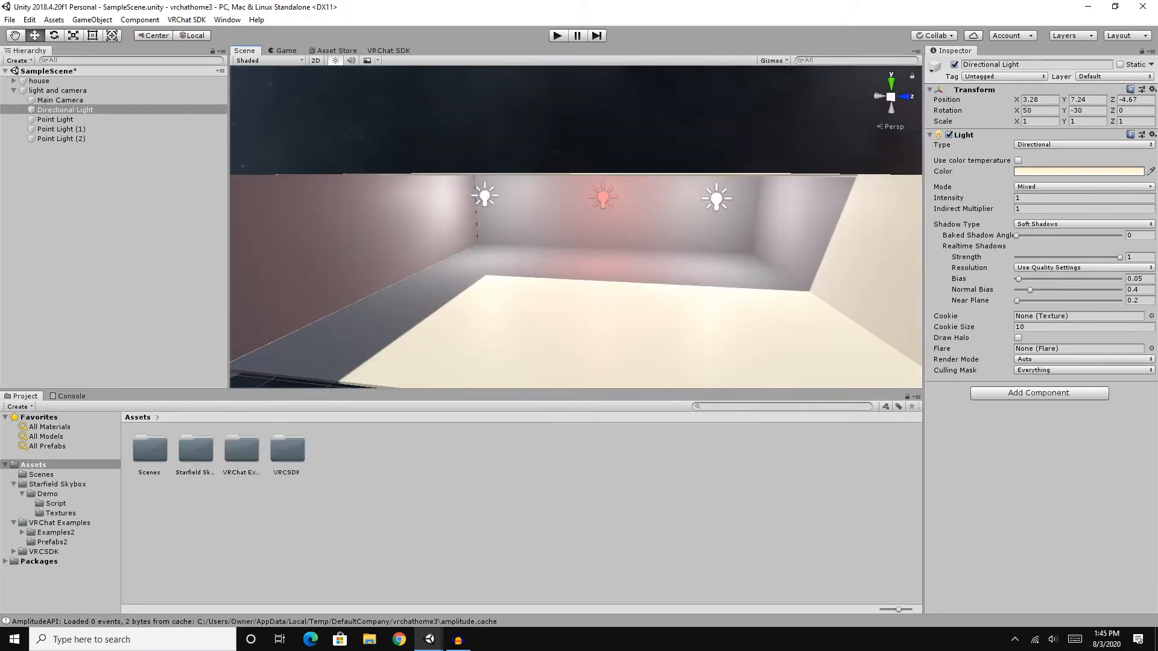
pyautogui.press('s')
# Open the Builder section of the VRChat SDK.
pyautogui.click(389, 50)
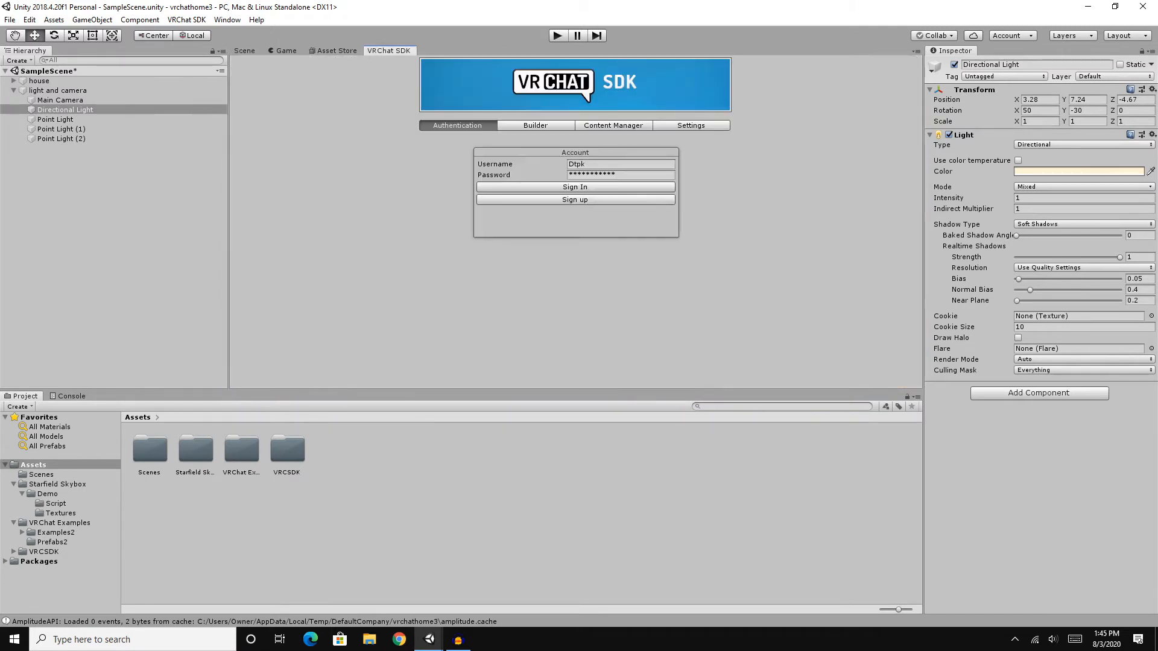
pyautogui.click(535, 125)
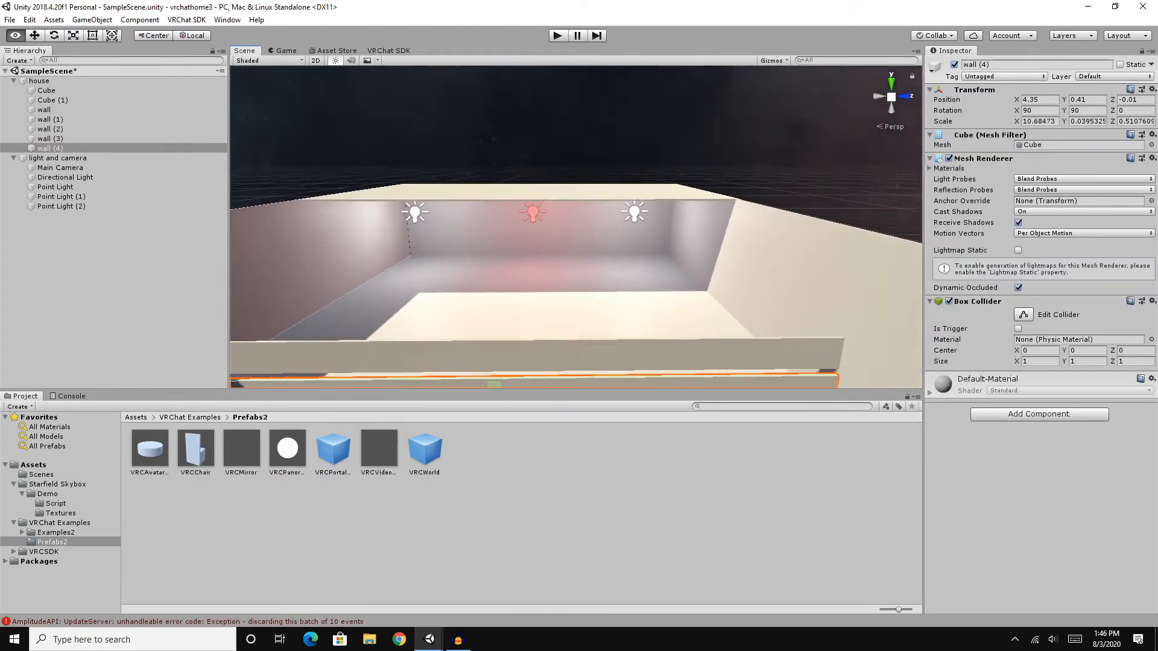
# List all materials in the project and apply the near-black Vrchatman material to the house floor.
pyautogui.moveTo(576, 241); pyautogui.dragTo(490, 252, button='right')
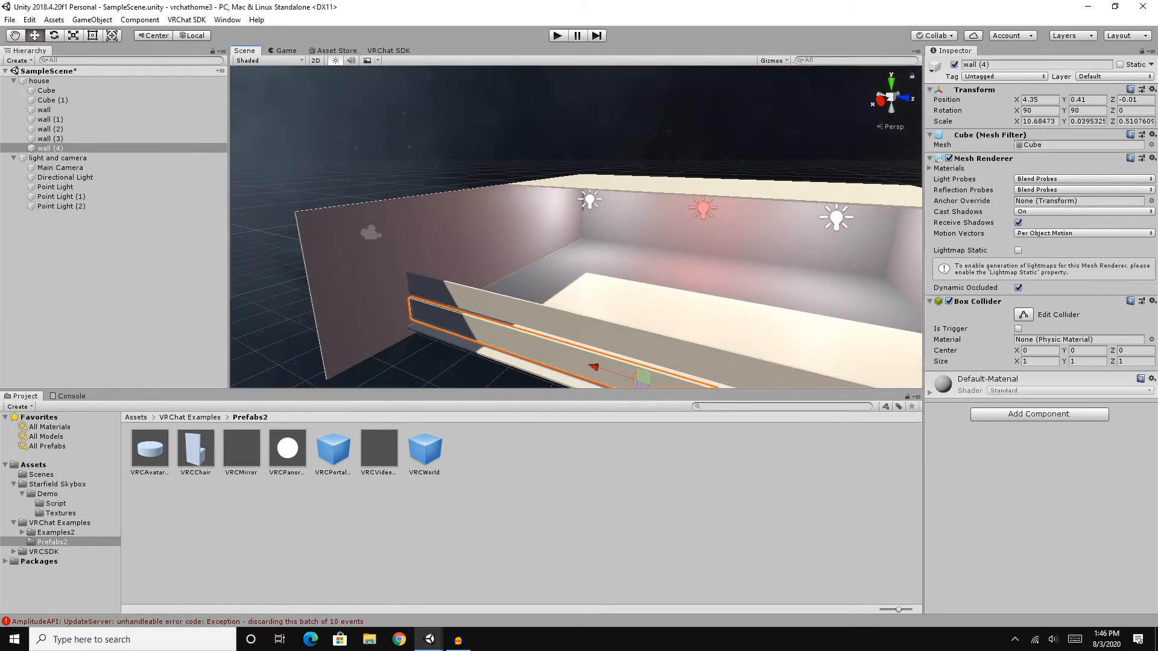
pyautogui.click(49, 427)
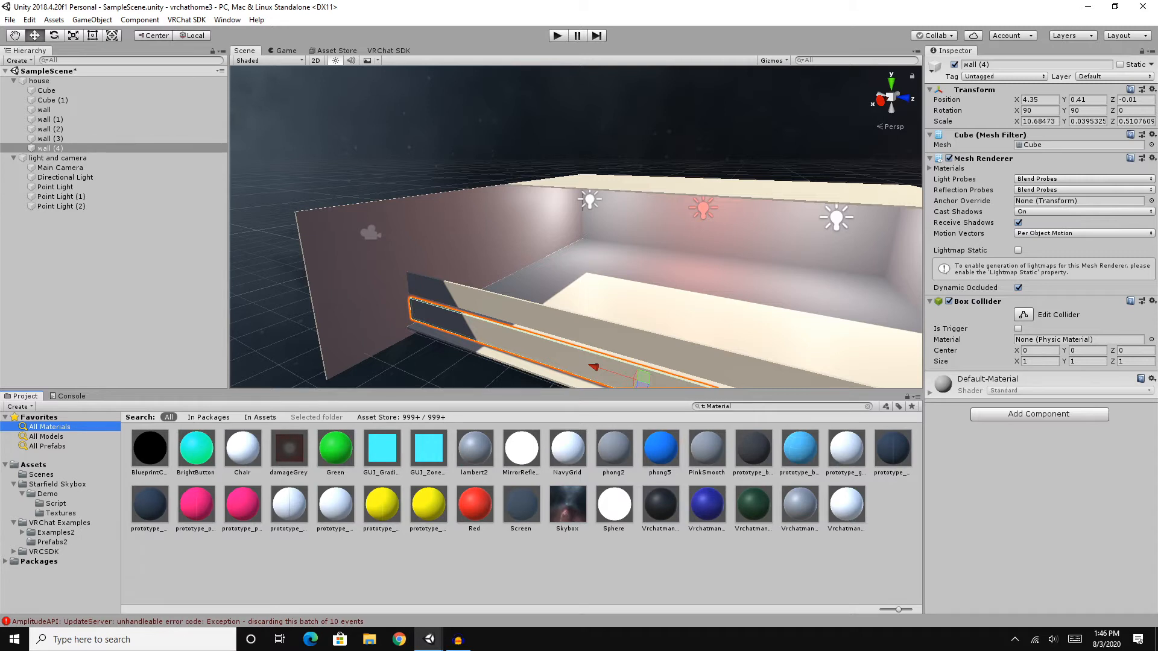
pyautogui.click(54, 19)
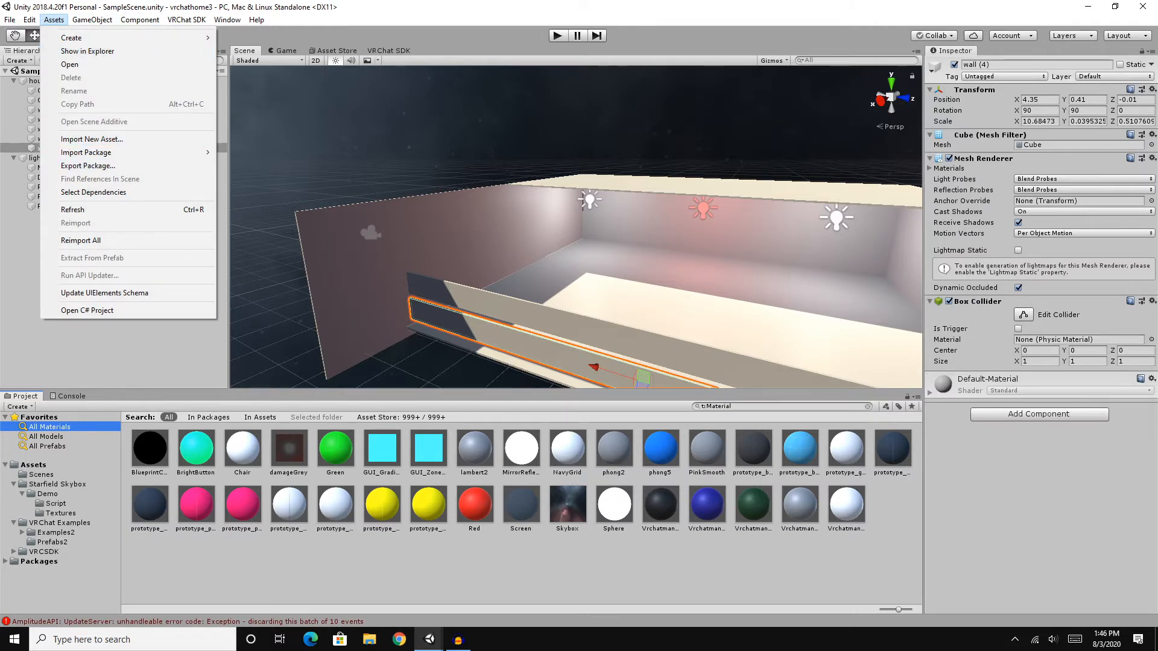
pyautogui.press('Escape')
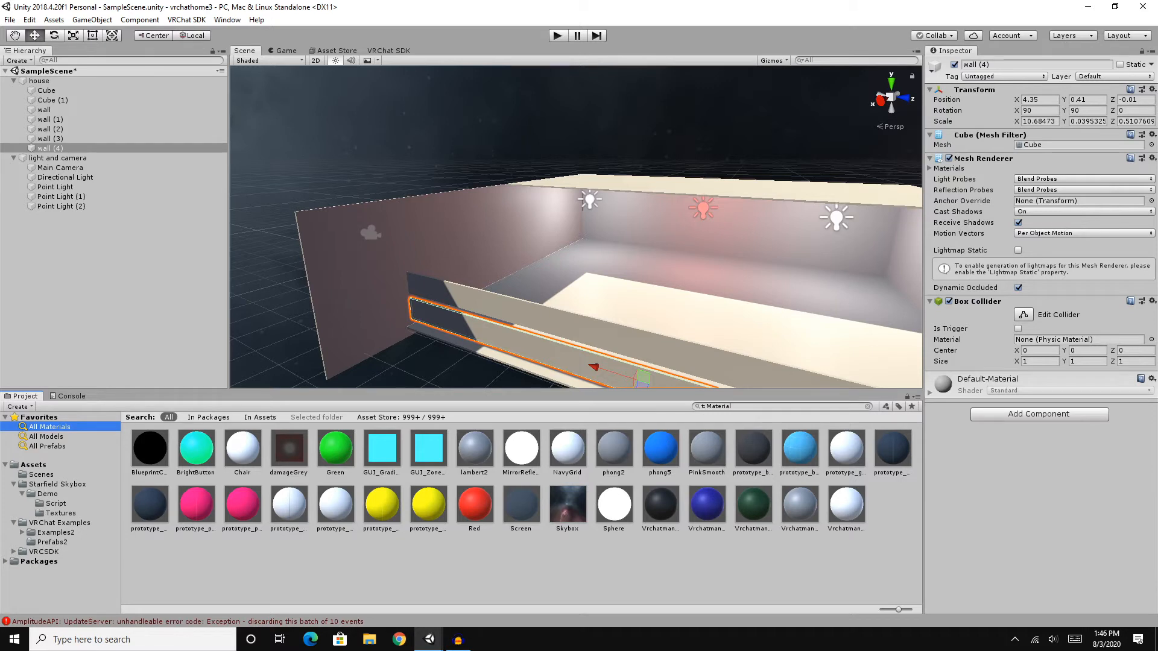
pyautogui.scroll(4, 576, 241)
pyautogui.moveTo(576, 241); pyautogui.dragTo(531, 259, button='right')
pyautogui.moveTo(661, 506); pyautogui.dragTo(639, 338)
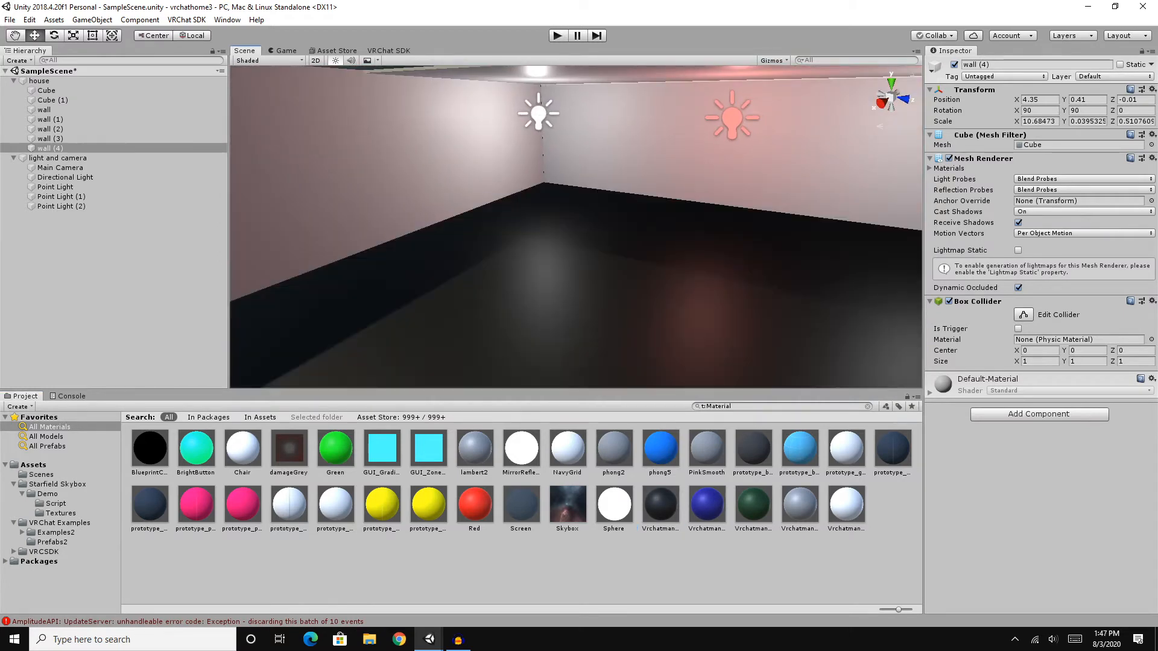
# Apply the damageGrey material to both low railing walls across the open front of the house.
pyautogui.moveTo(579, 289)
pyautogui.mouseDown(button='right')
pyautogui.moveTo(864, 286)
pyautogui.moveTo(561, 281)
pyautogui.moveTo(688, 256)
pyautogui.moveTo(597, 289)
pyautogui.mouseUp(button='right')
pyautogui.press('s')
pyautogui.press('w')
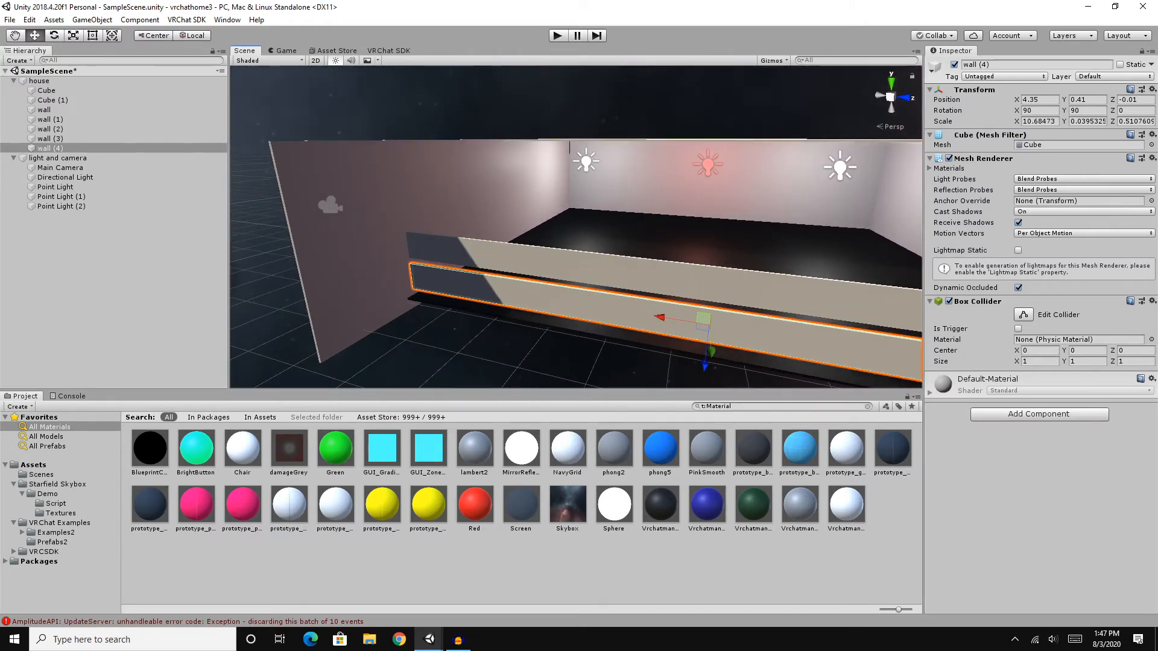
pyautogui.moveTo(290, 449); pyautogui.dragTo(552, 263)
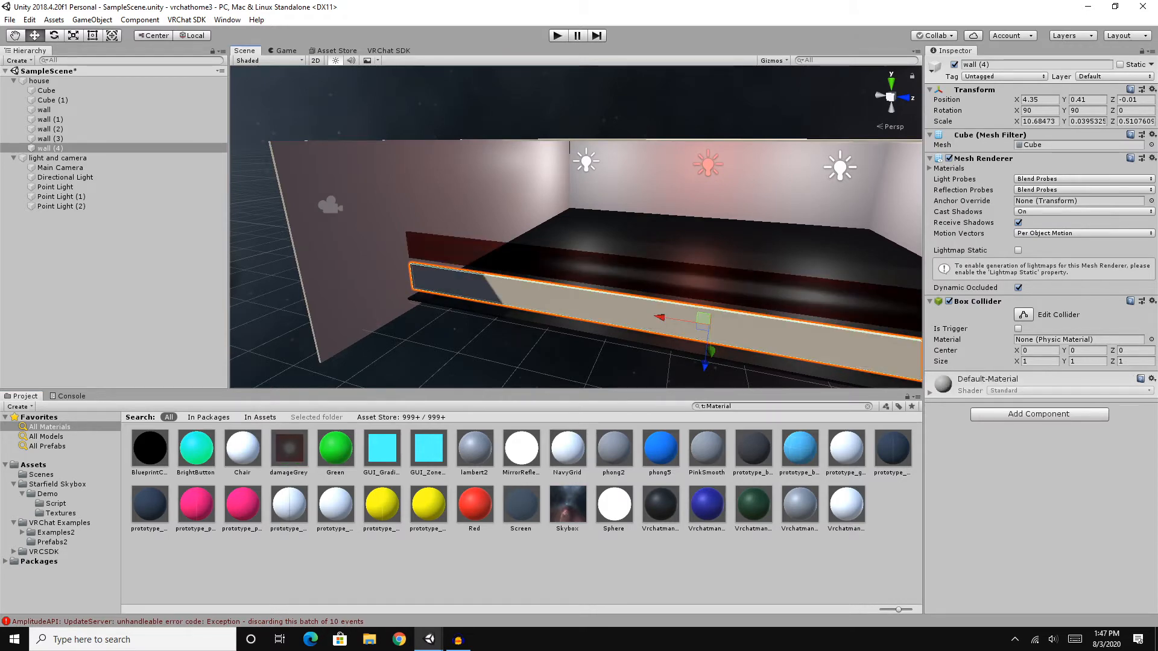
pyautogui.moveTo(290, 449); pyautogui.dragTo(543, 298)
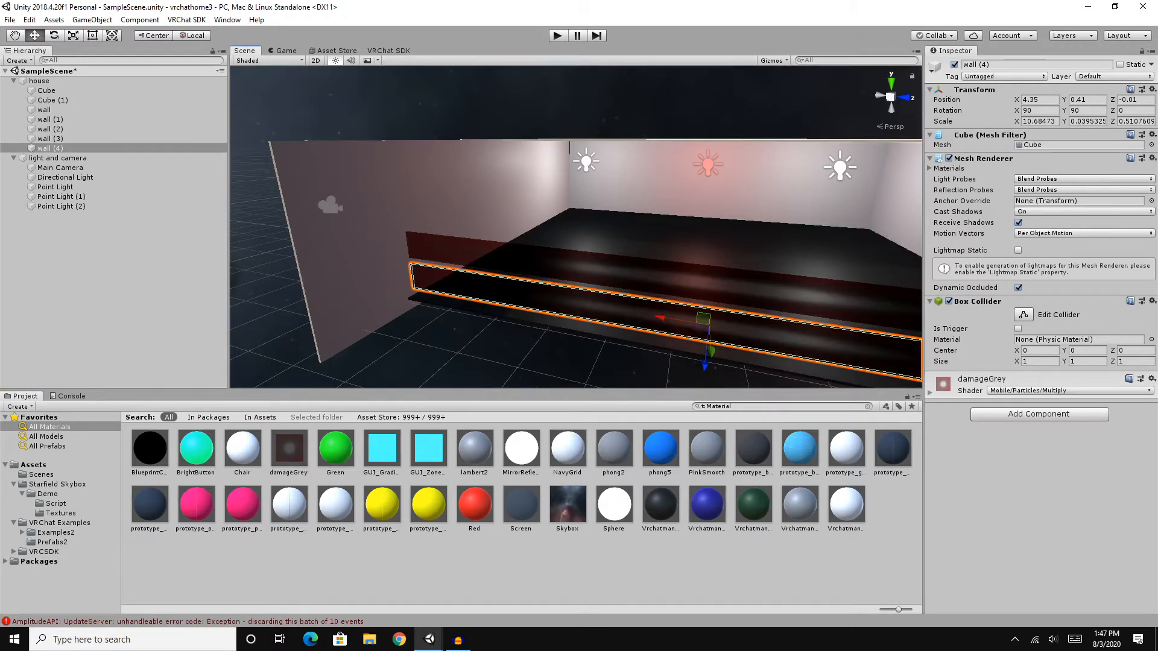
# Apply the Screen material to the back and side walls of the house.
pyautogui.moveTo(543, 296); pyautogui.dragTo(597, 274, button='right')
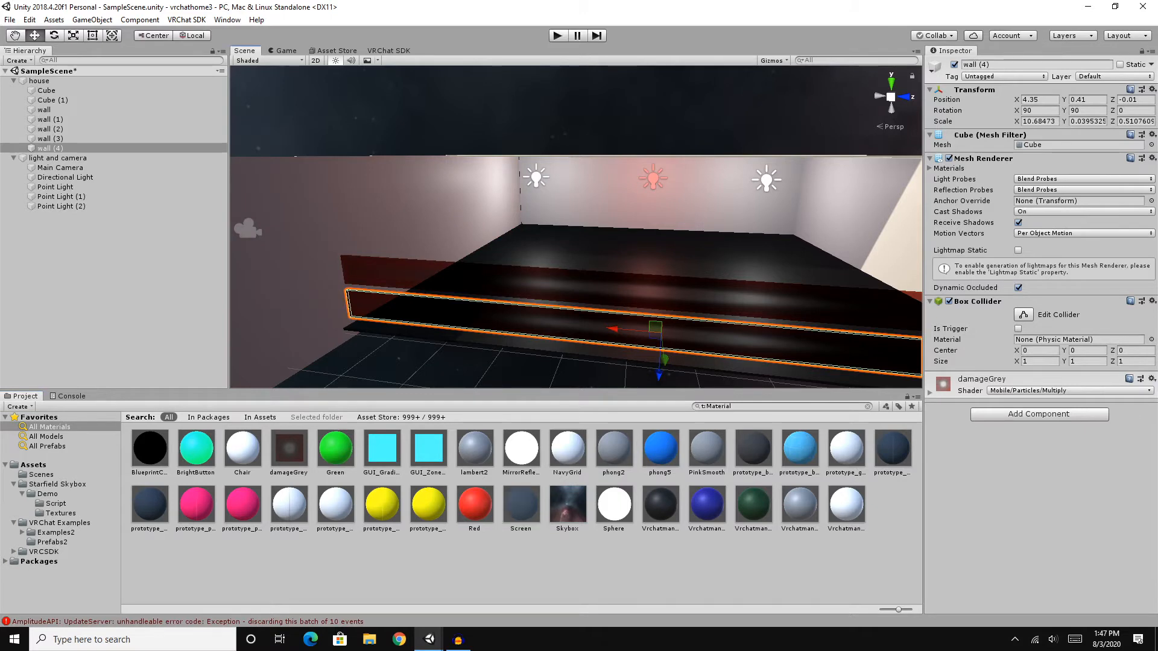
pyautogui.moveTo(521, 504); pyautogui.dragTo(639, 208)
pyautogui.moveTo(521, 504); pyautogui.dragTo(853, 220)
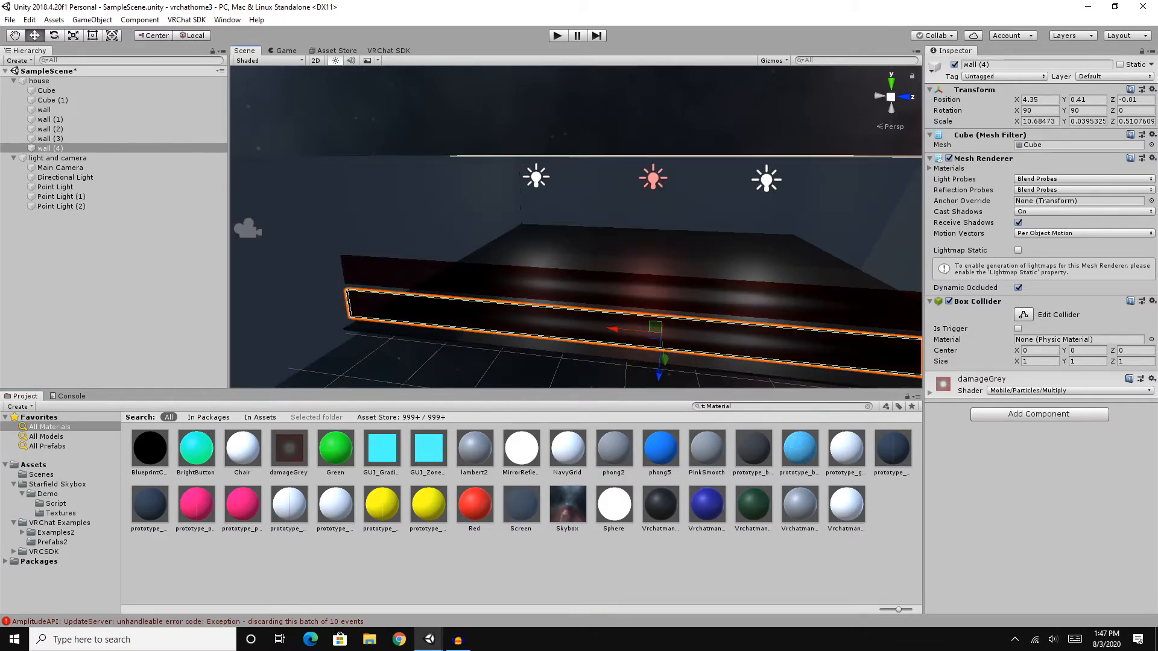
pyautogui.moveTo(853, 220); pyautogui.dragTo(889, 174, button='right')
pyautogui.press('w')
pyautogui.press('s')
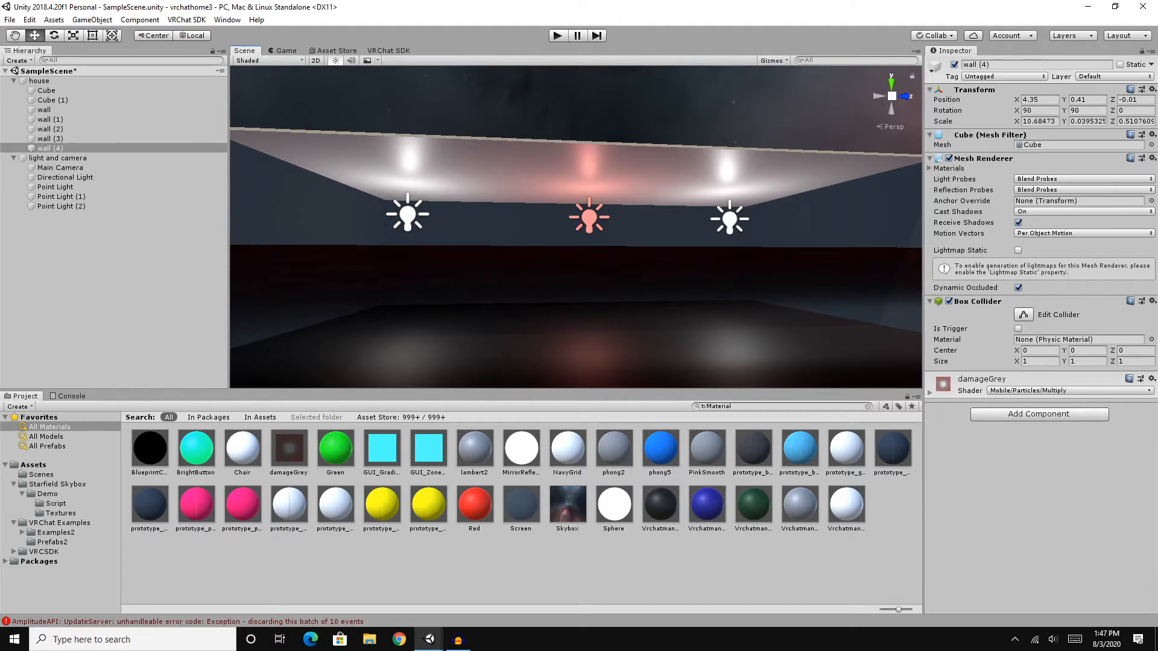
# Apply the damageGrey material to the house ceiling and prototype_navy_grid to both low railing walls.
pyautogui.moveTo(289, 449); pyautogui.dragTo(543, 172)
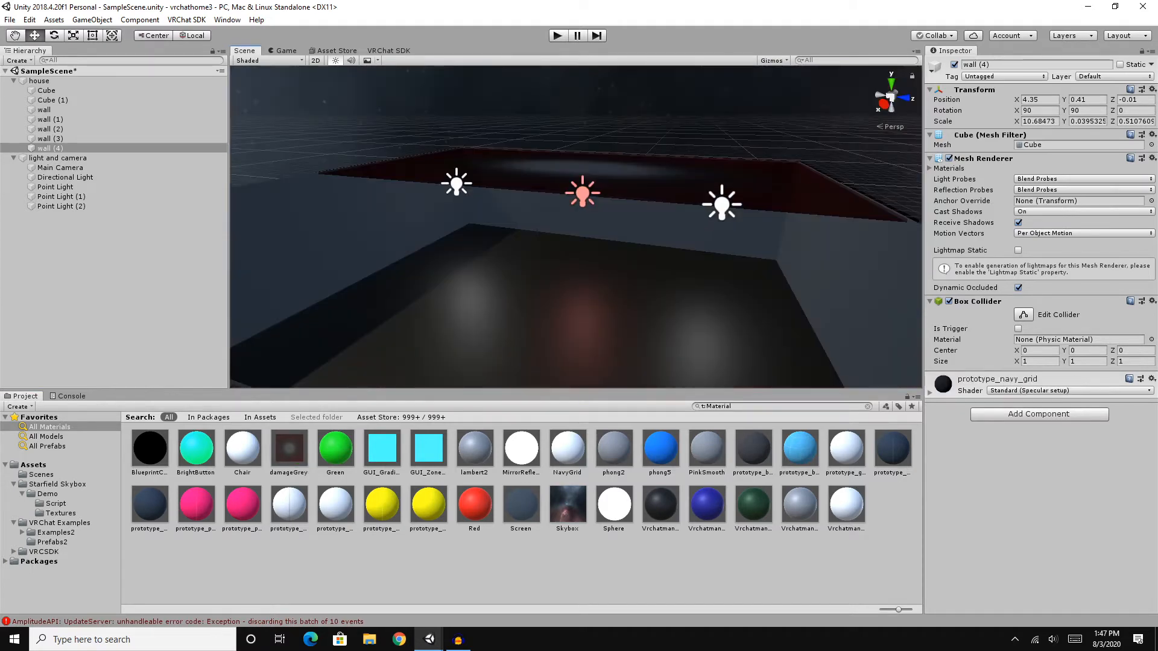
pyautogui.moveTo(603, 229); pyautogui.dragTo(640, 242, button='right')
pyautogui.press('s')
pyautogui.press('a')
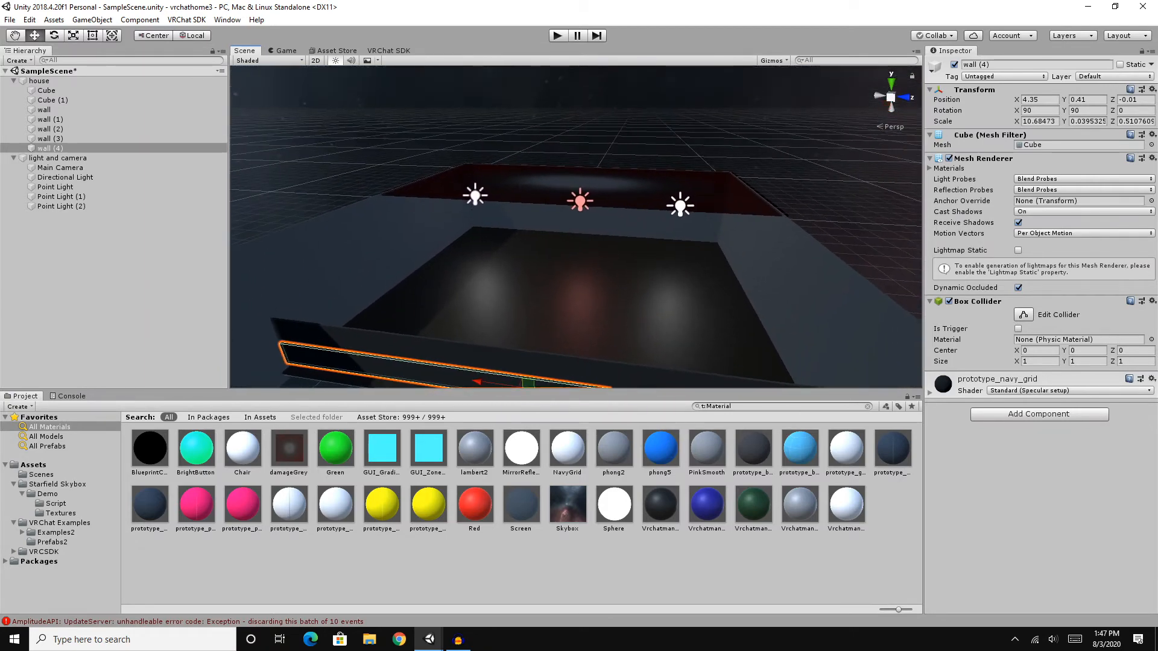
# Check the VRChat SDK Builder requirements and open the Prefabs2 folder of VRChat Examples.
pyautogui.click(389, 50)
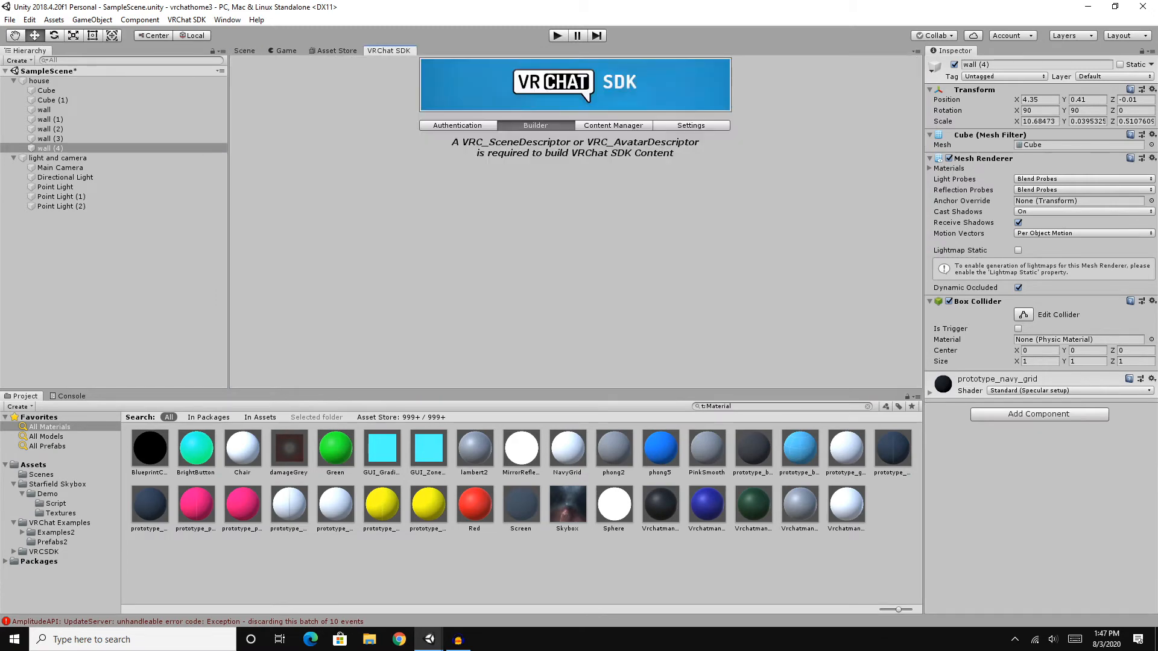
pyautogui.click(244, 51)
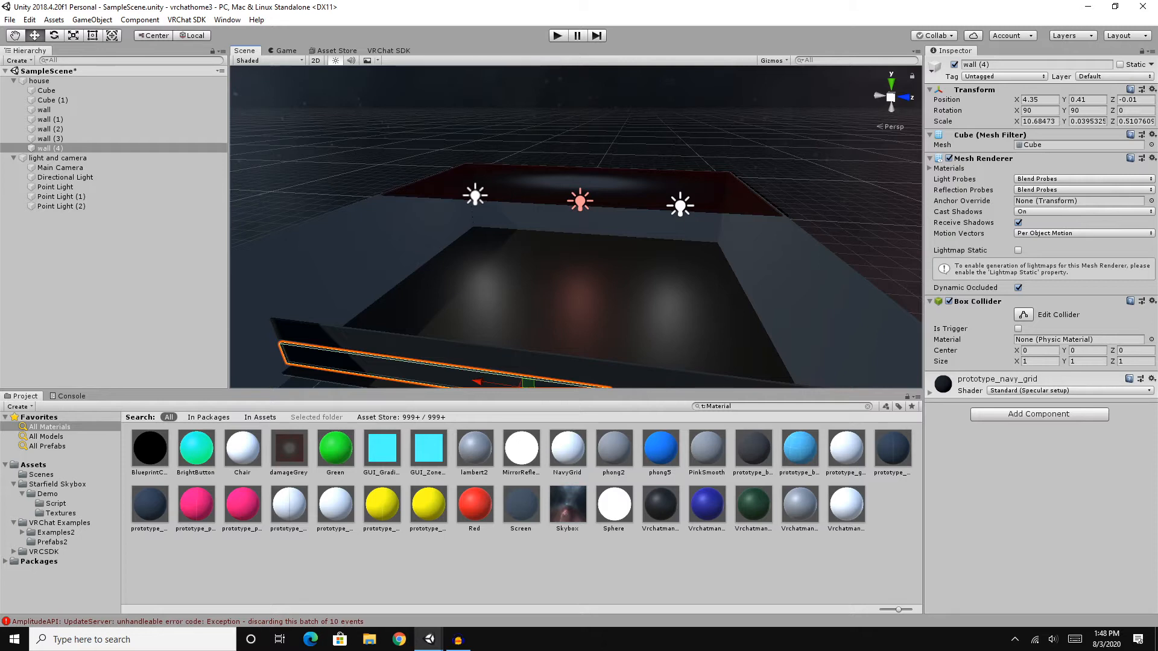
pyautogui.click(59, 523)
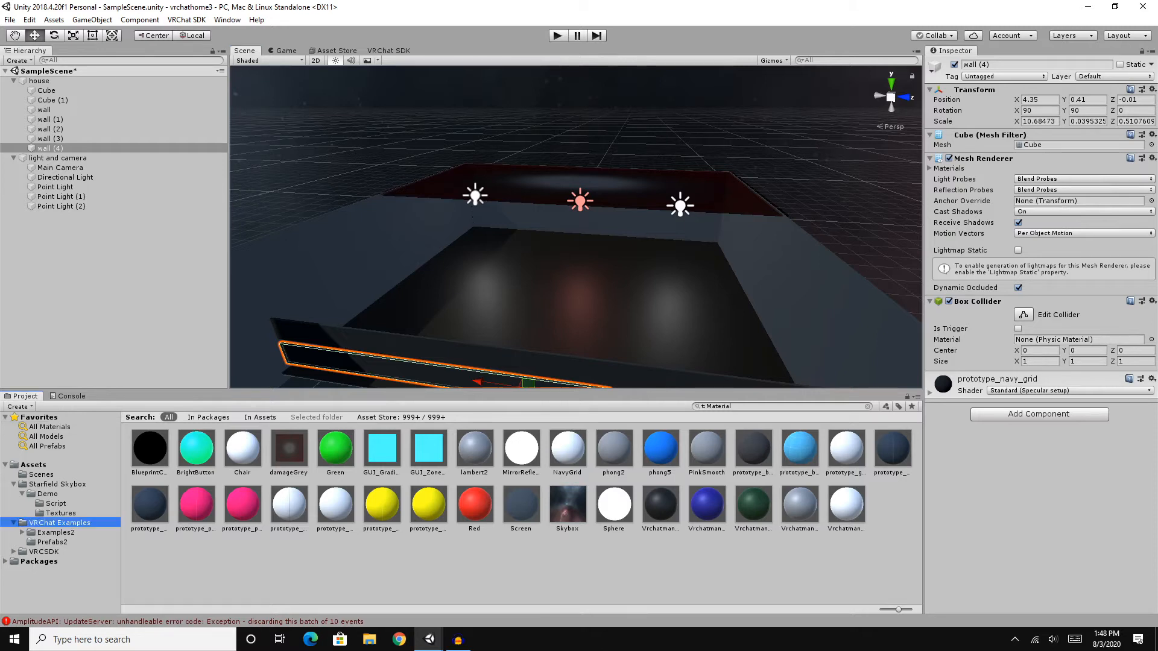
pyautogui.click(44, 551)
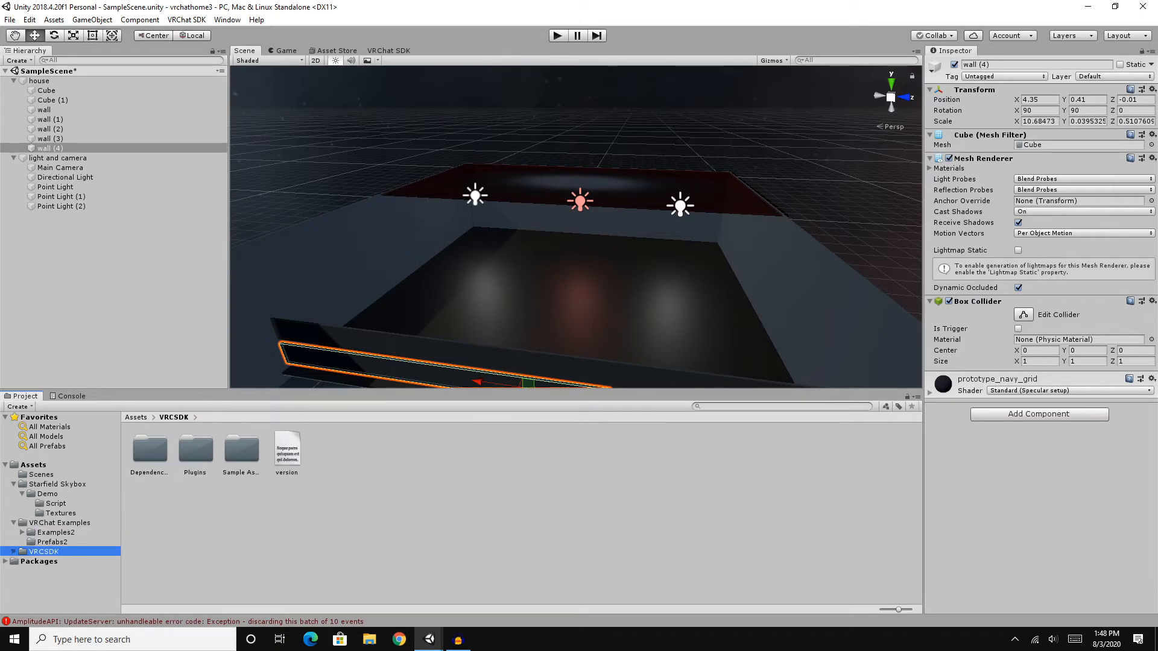
pyautogui.click(56, 533)
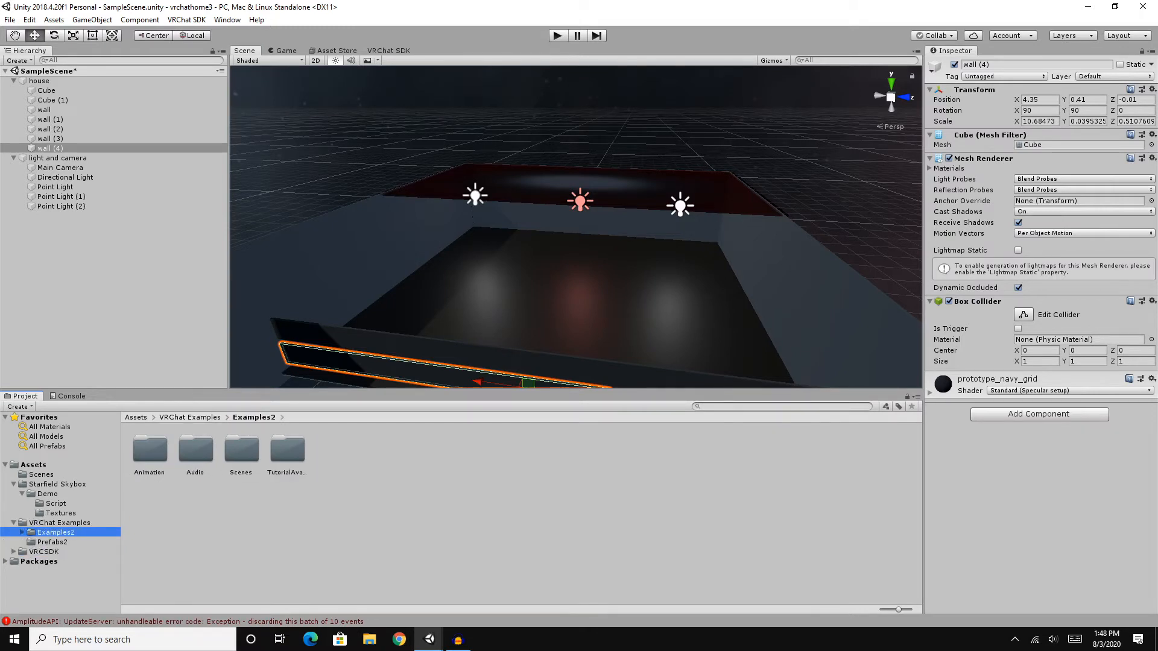
pyautogui.click(59, 522)
pyautogui.doubleClick(196, 450)
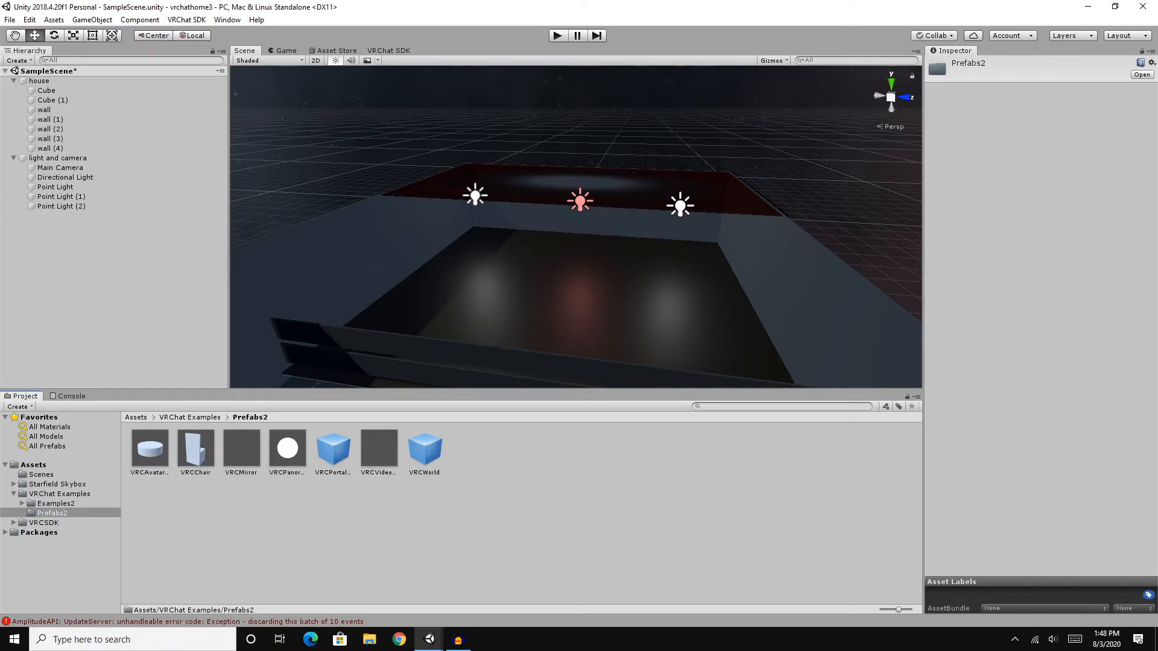
# Place the VRCWorld prefab on the floor inside the house.
pyautogui.click(425, 450)
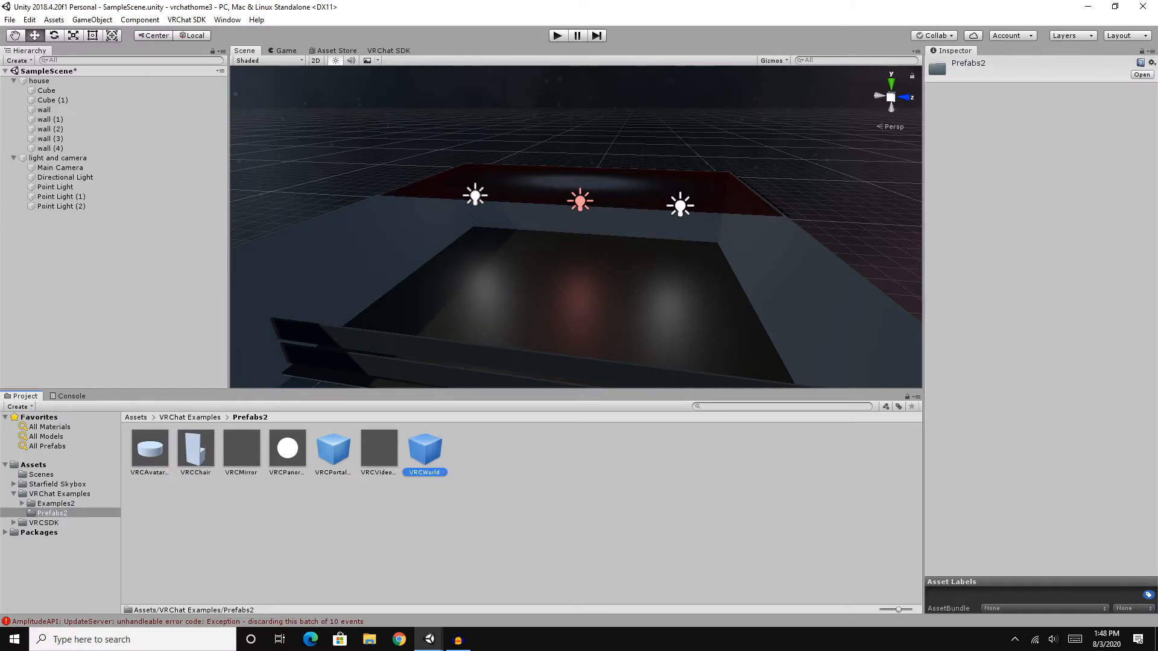
pyautogui.moveTo(425, 450); pyautogui.dragTo(609, 343)
pyautogui.moveTo(551, 373); pyautogui.dragTo(578, 282)
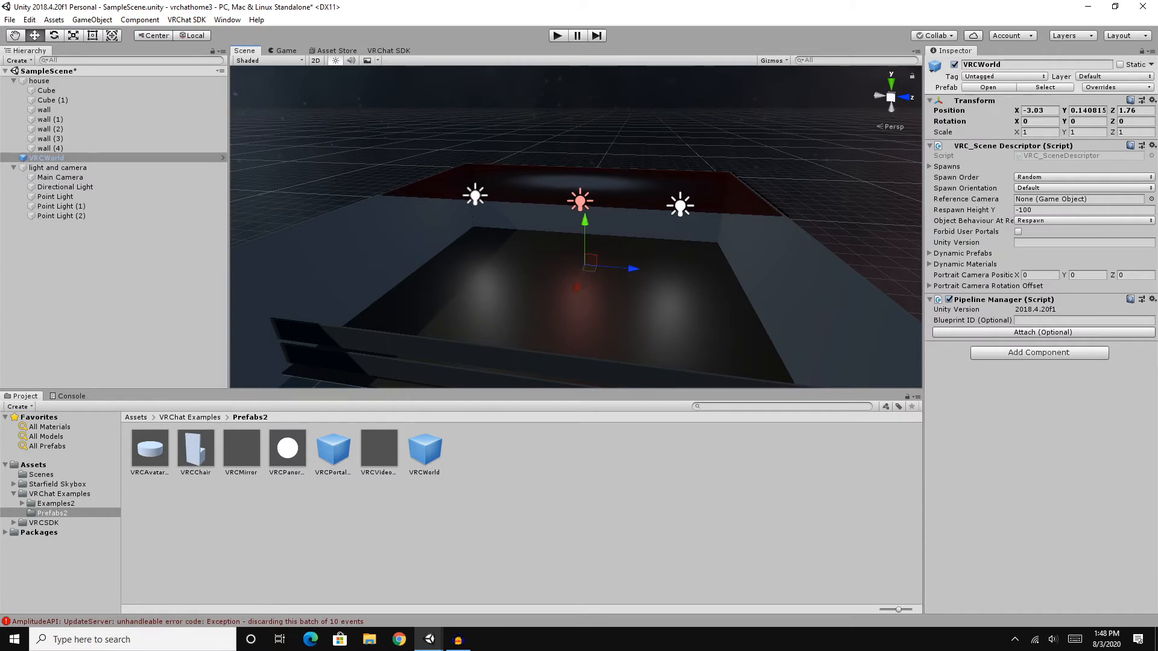
# Create an empty object named "vrchat objects" at the scene's top level and make VRCWorld its child.
pyautogui.click(13, 167)
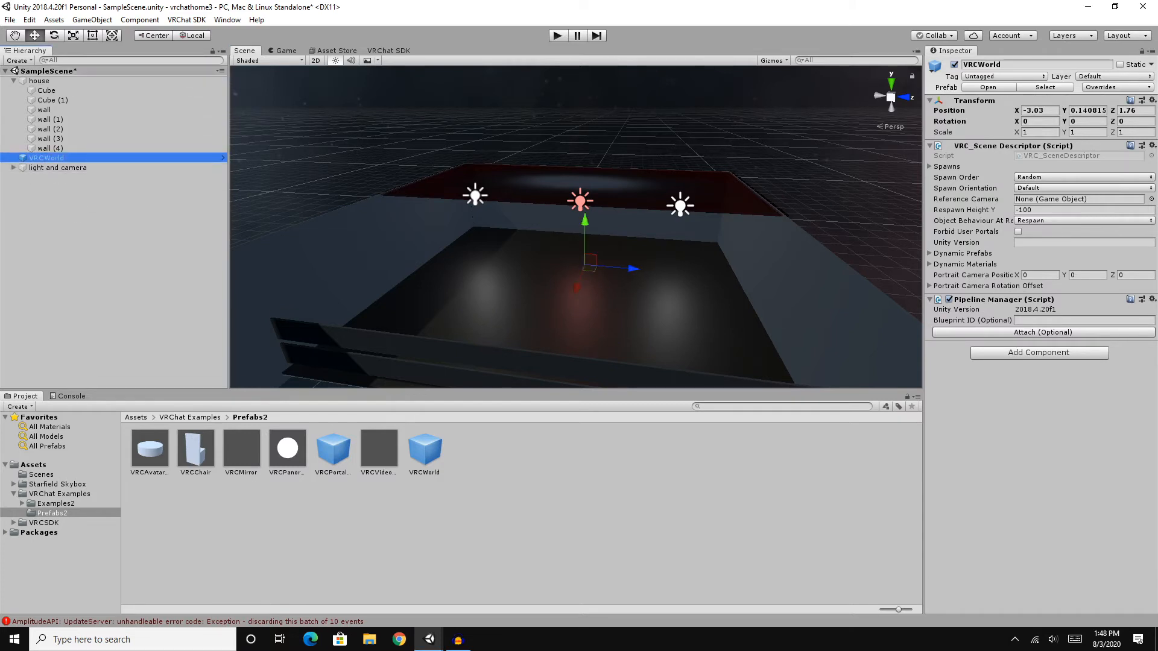
pyautogui.click(13, 80)
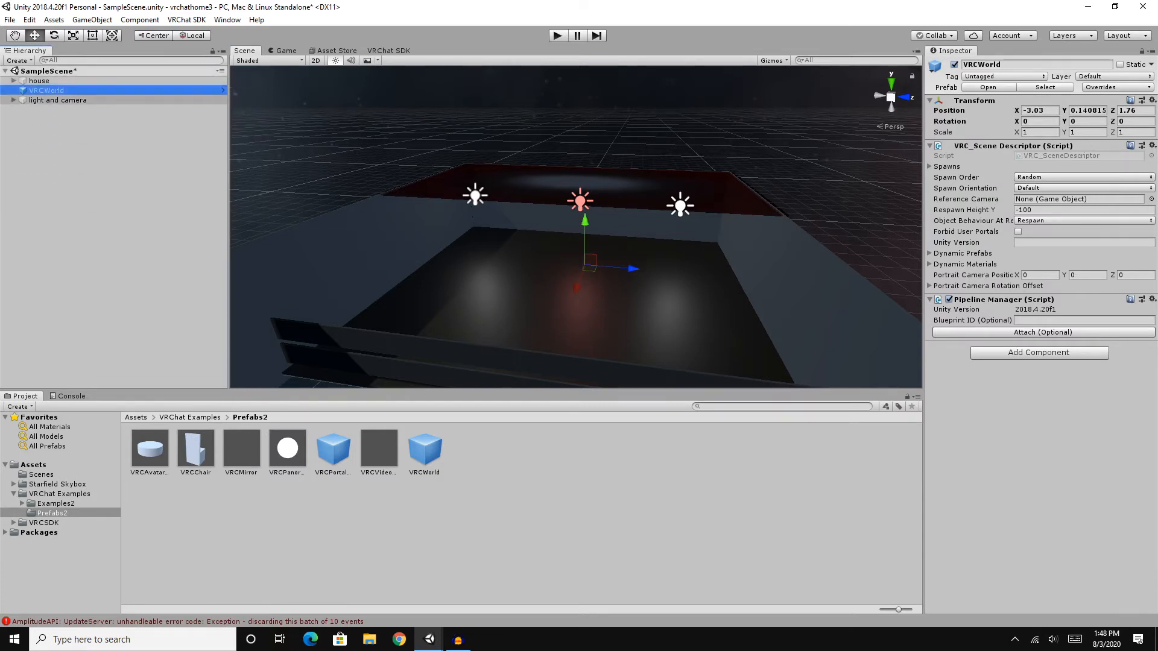
pyautogui.rightClick(70, 164)
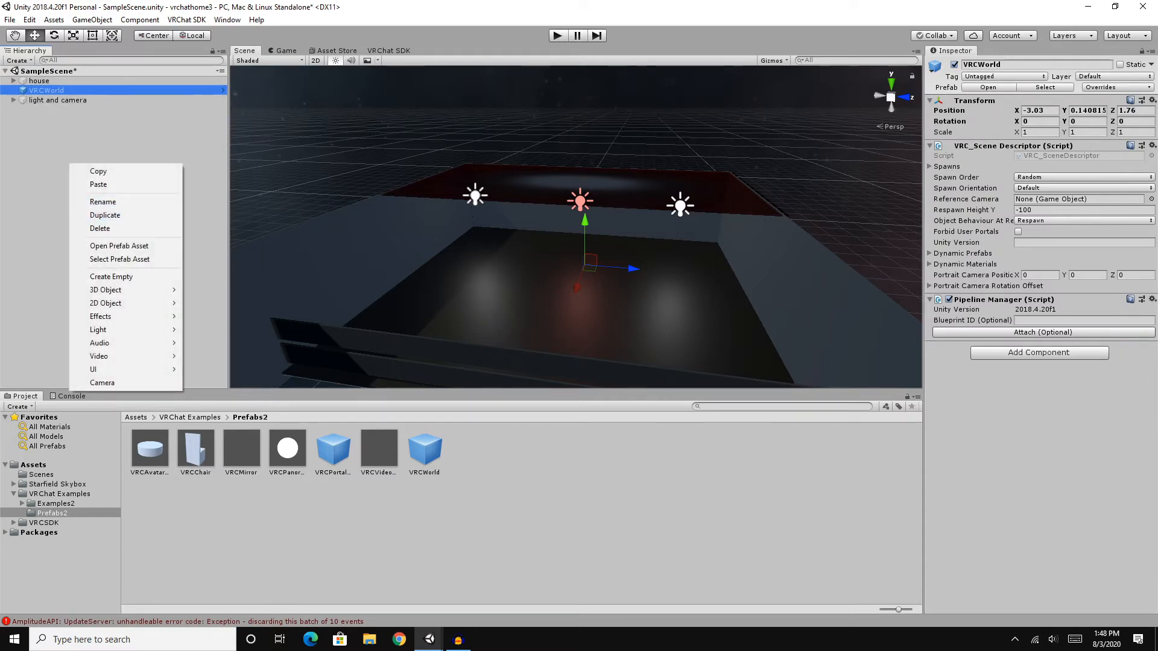
pyautogui.click(111, 277)
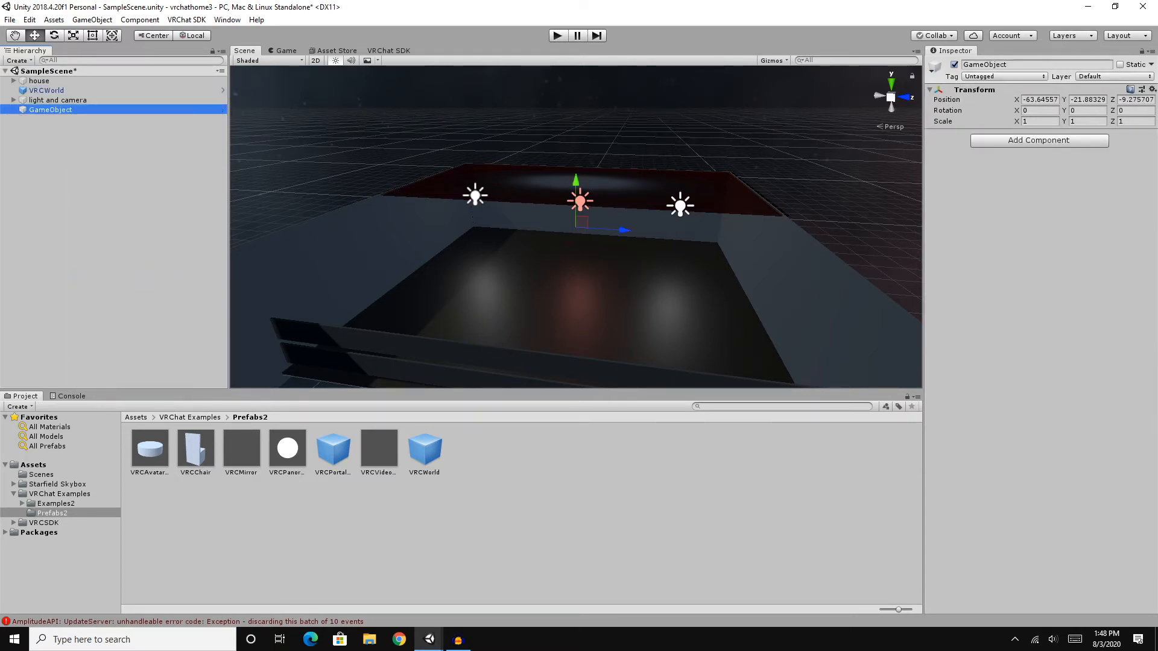
pyautogui.rightClick(22, 109)
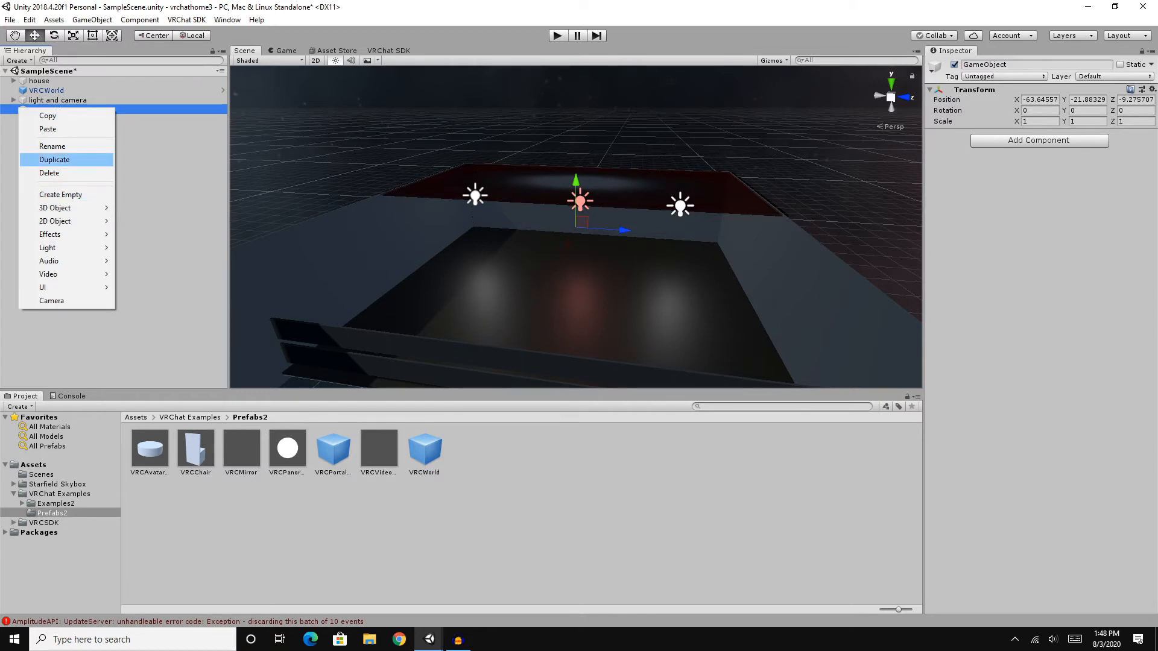
pyautogui.click(52, 146)
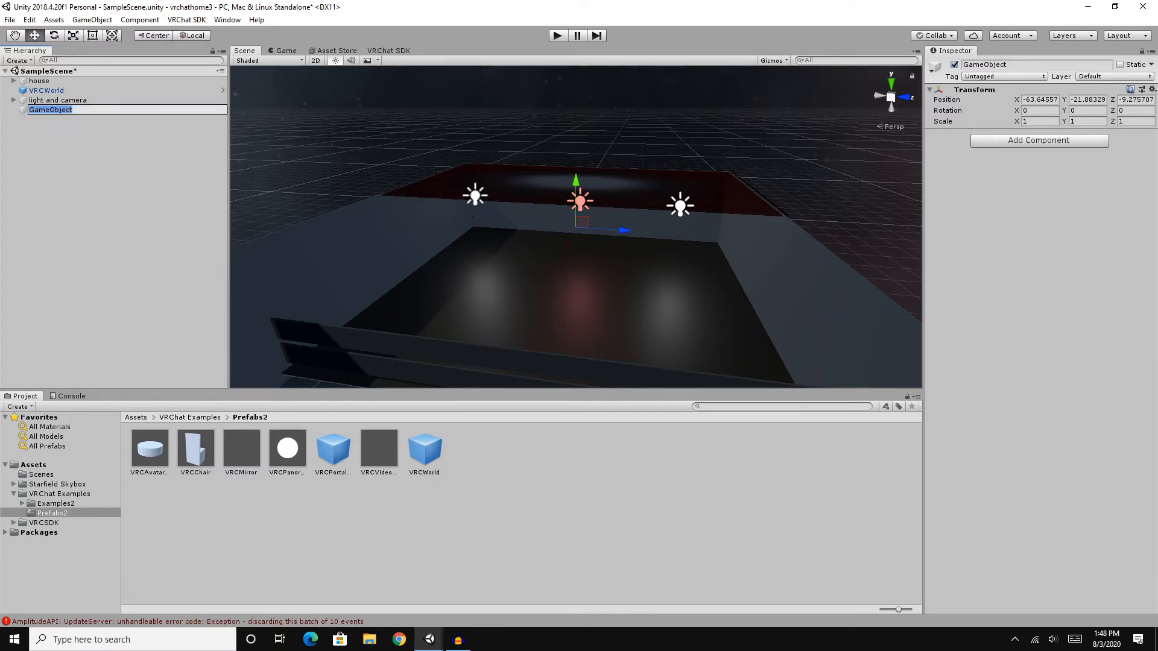
pyautogui.write('vrchat objects')
pyautogui.click(73, 151)
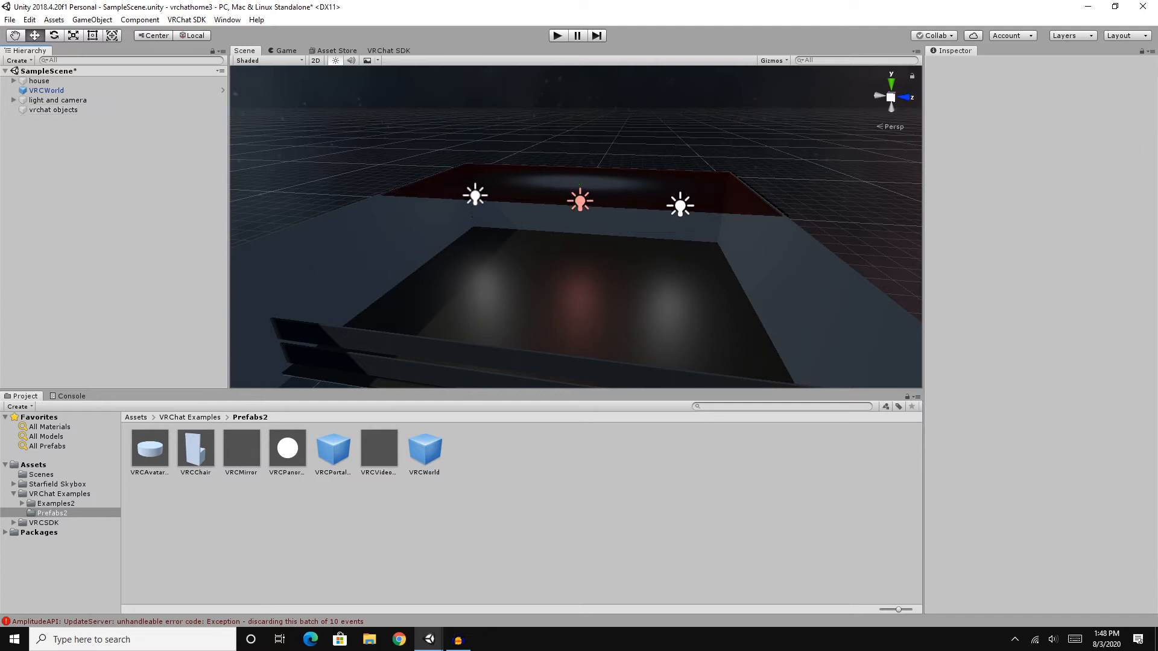
pyautogui.moveTo(48, 90); pyautogui.dragTo(52, 110)
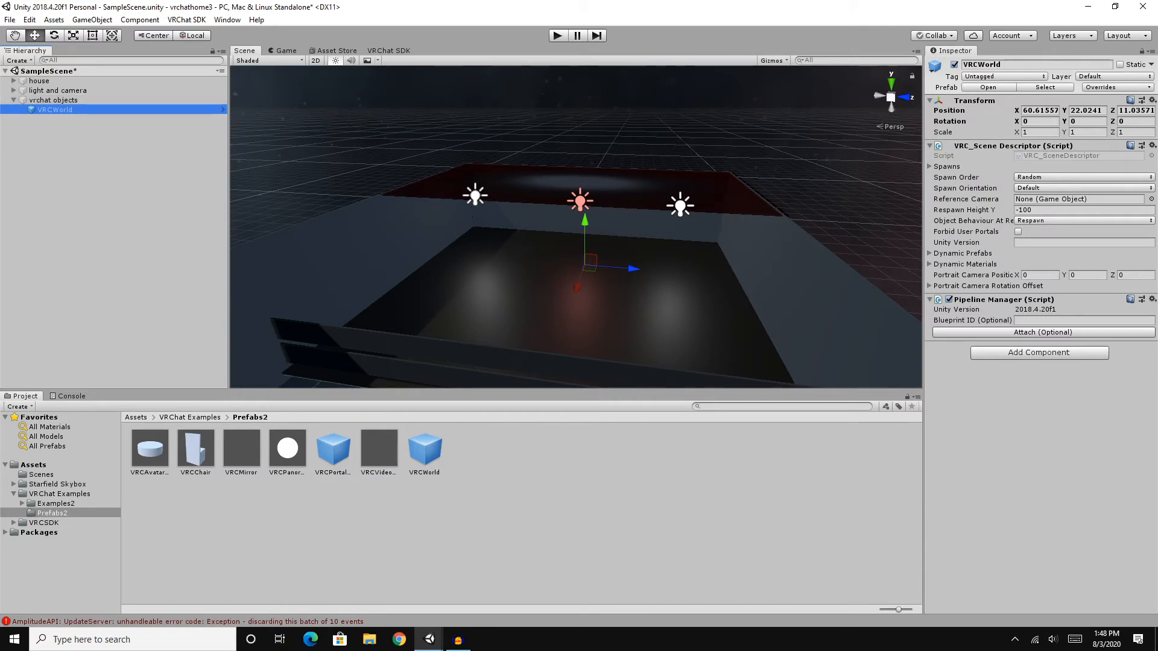
# Move VRCWorld across the floor to just inside the railing walls, at about X 64.95 and Z 12.25.
pyautogui.click(53, 100)
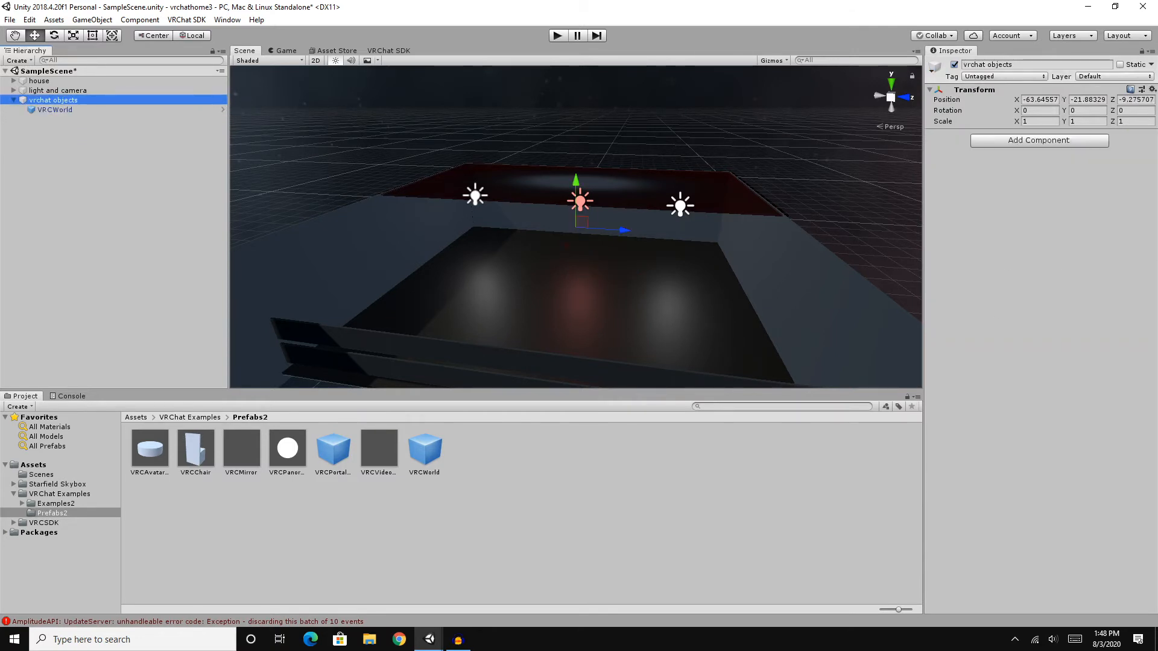
pyautogui.press('f')
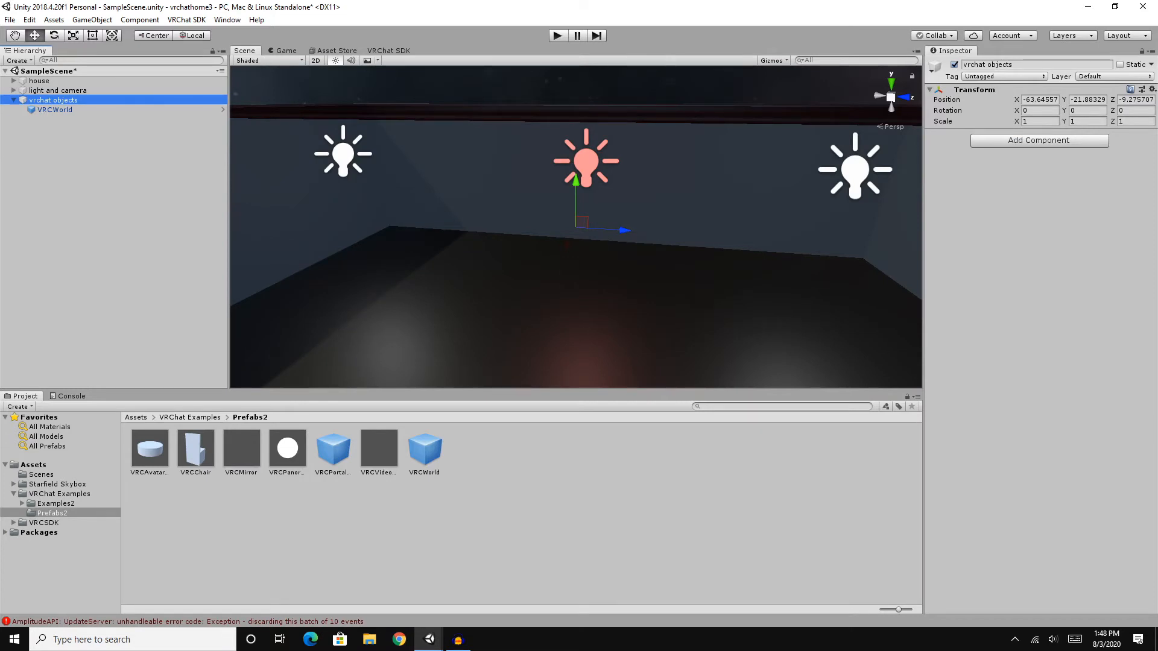
pyautogui.scroll(-3, 576, 227)
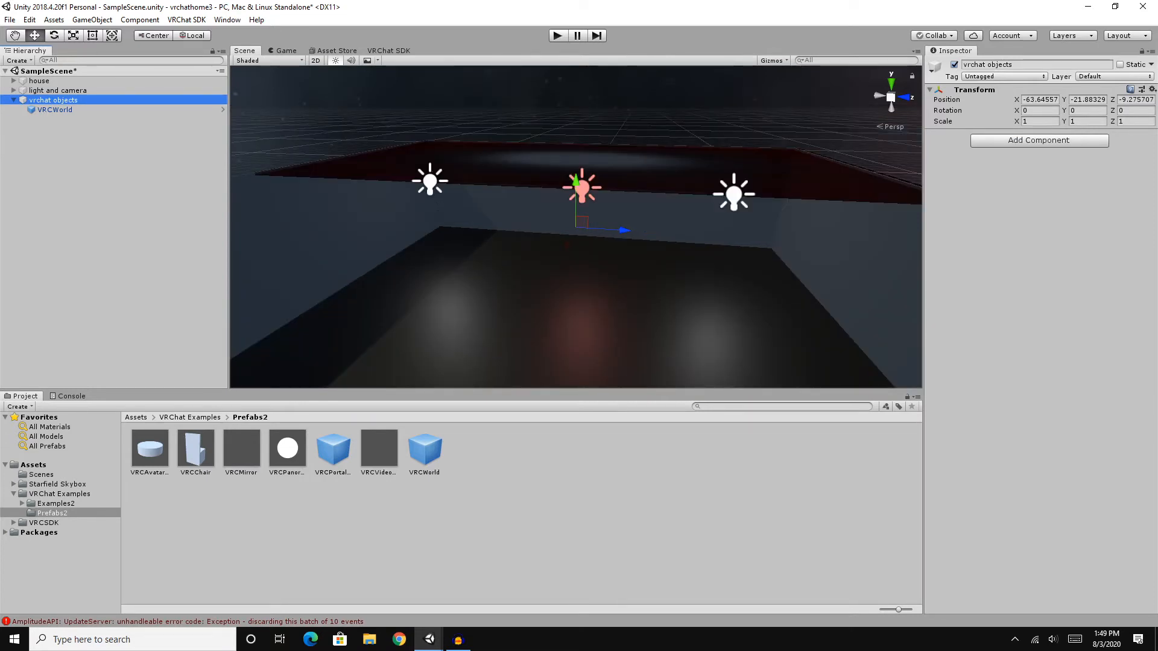
pyautogui.click(55, 110)
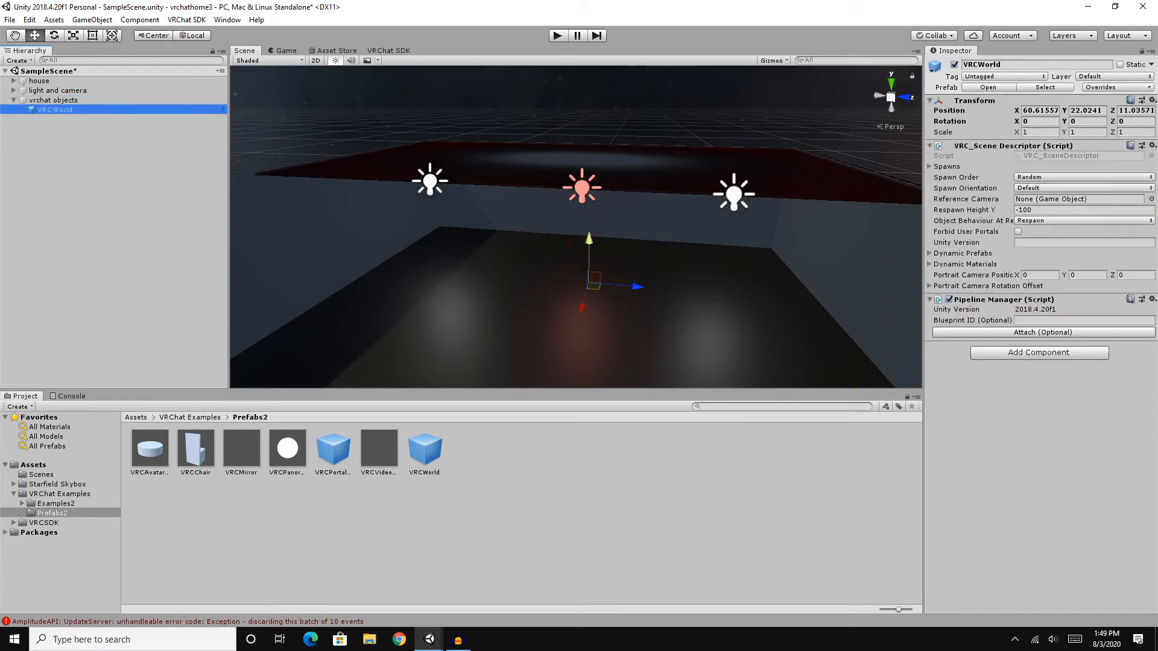
pyautogui.moveTo(582, 307); pyautogui.dragTo(571, 348)
pyautogui.scroll(-4, 571, 348)
pyautogui.moveTo(571, 348); pyautogui.dragTo(417, 362, button='right')
pyautogui.press('d')
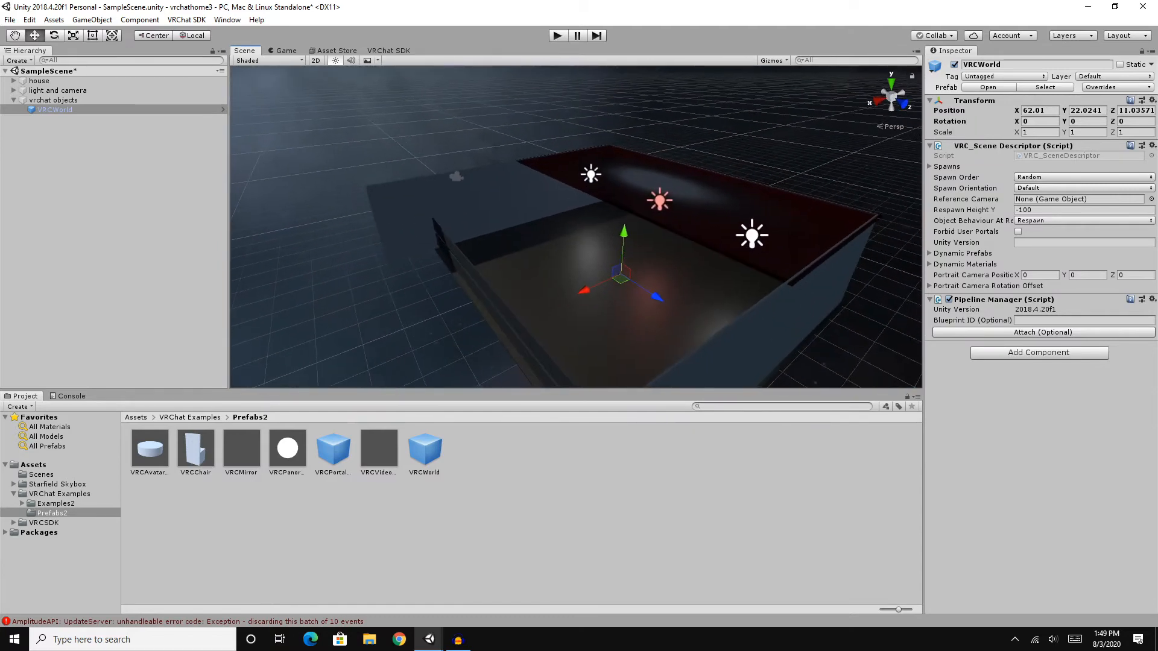
pyautogui.moveTo(583, 291); pyautogui.dragTo(517, 321)
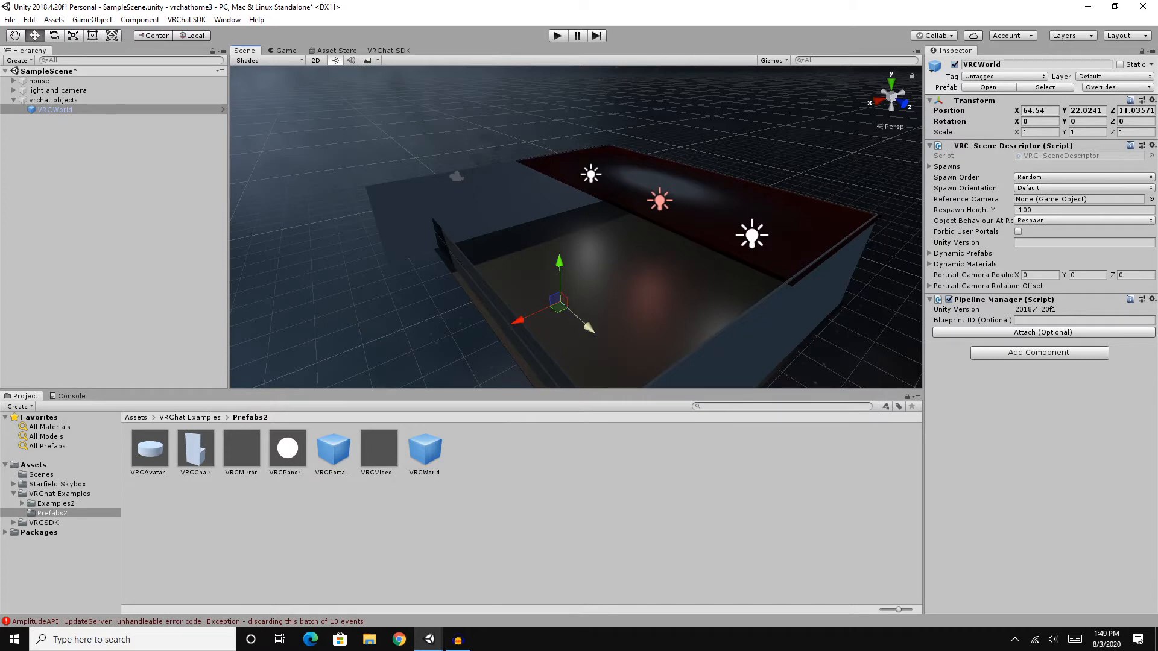
pyautogui.moveTo(589, 328); pyautogui.dragTo(615, 352)
pyautogui.moveTo(544, 345); pyautogui.dragTo(532, 352)
pyautogui.moveTo(532, 352); pyautogui.dragTo(729, 272, button='right')
pyautogui.press('s')
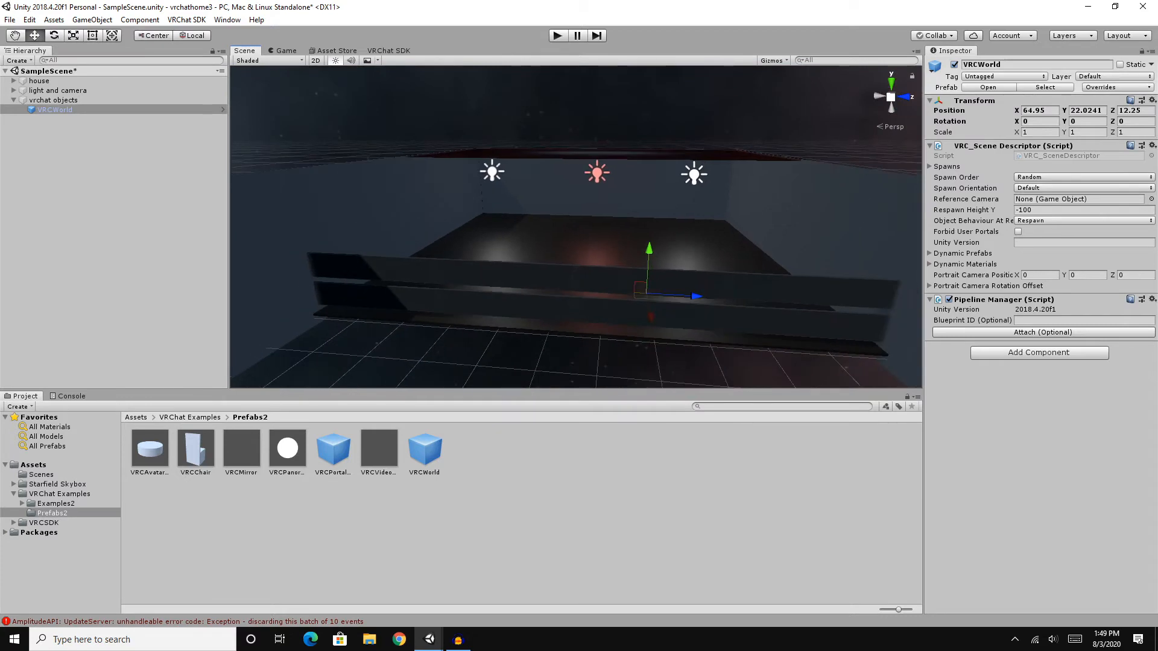
# Set up the VRChat layers and collision matrix for the project through the SDK Builder.
pyautogui.click(389, 51)
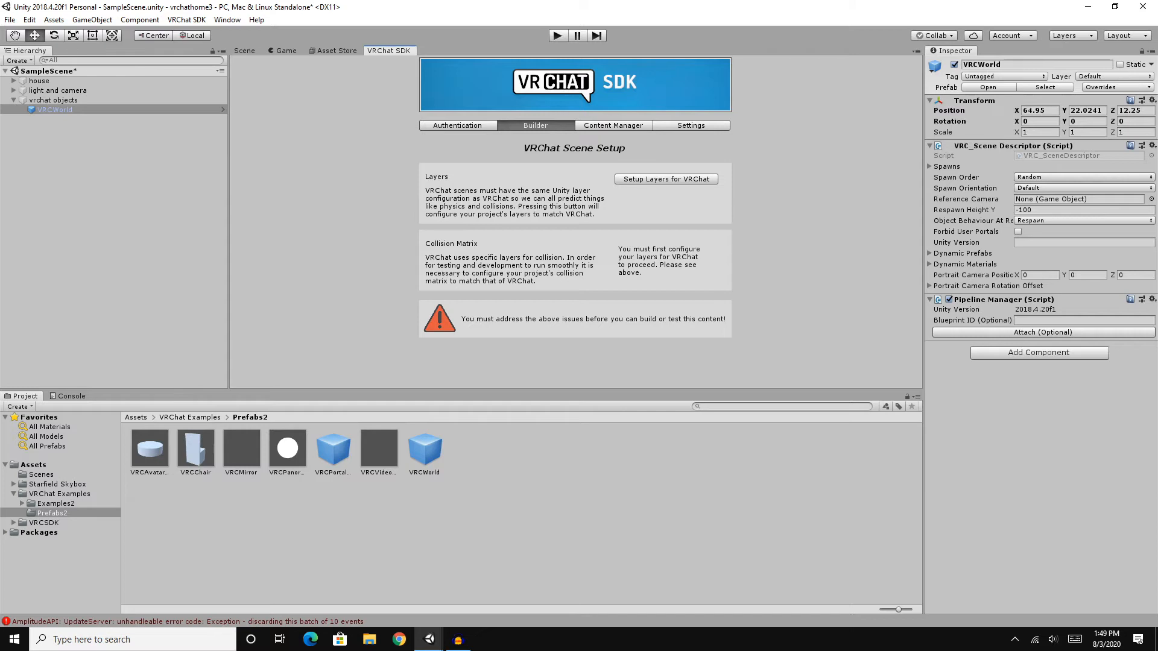
pyautogui.click(666, 179)
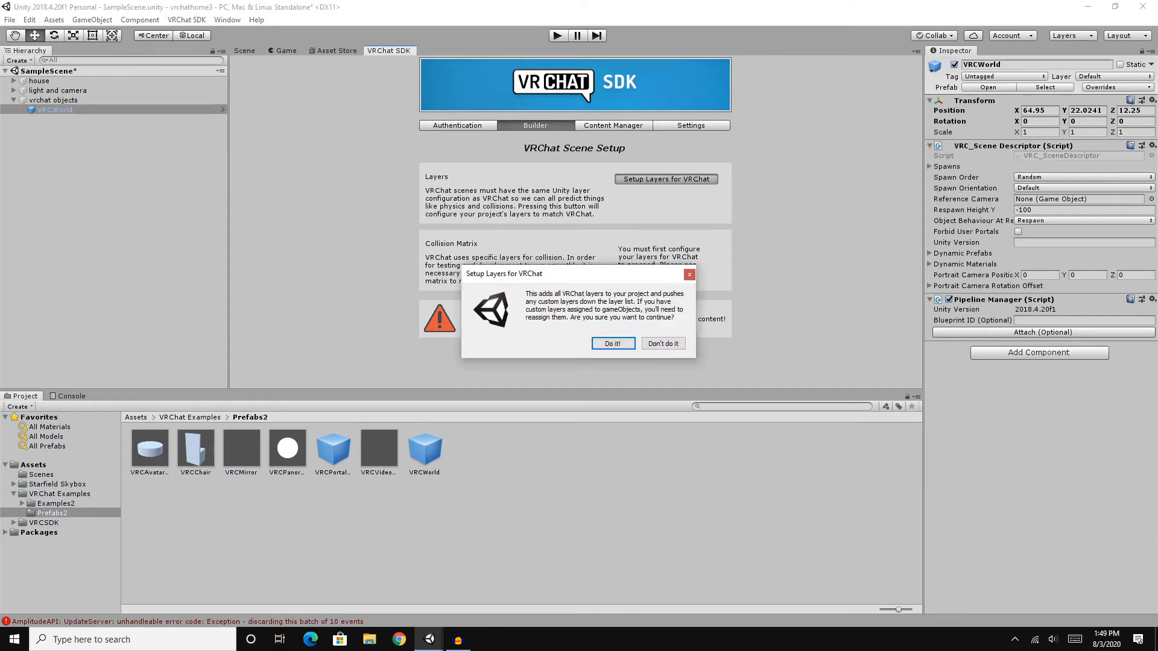
pyautogui.click(612, 344)
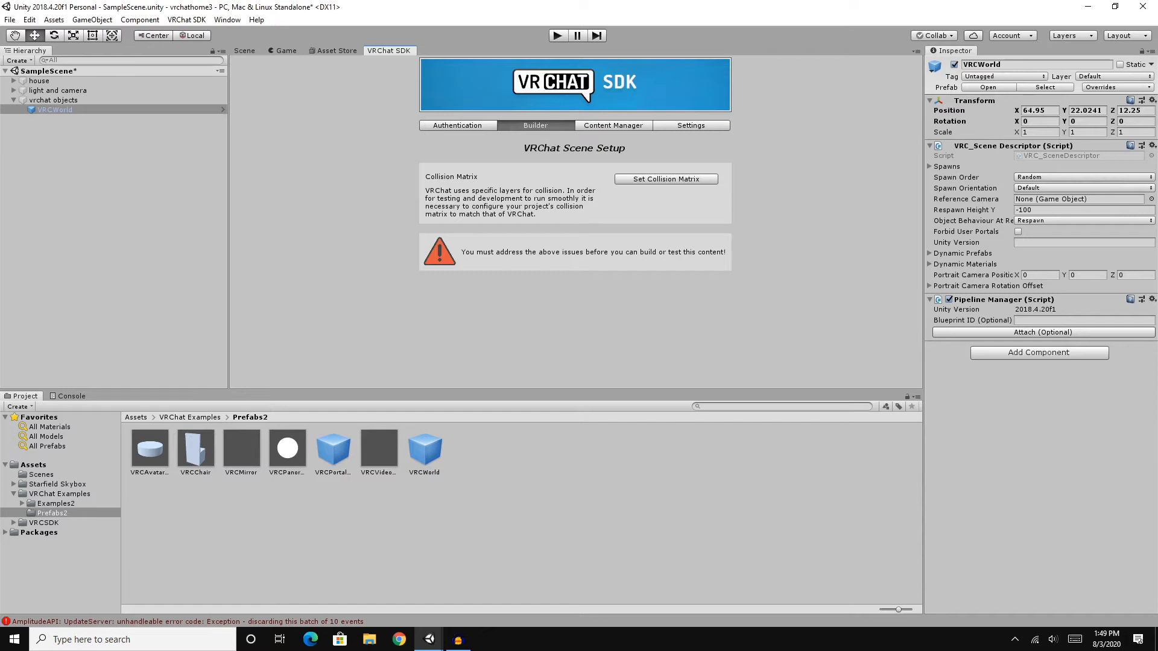
pyautogui.click(666, 179)
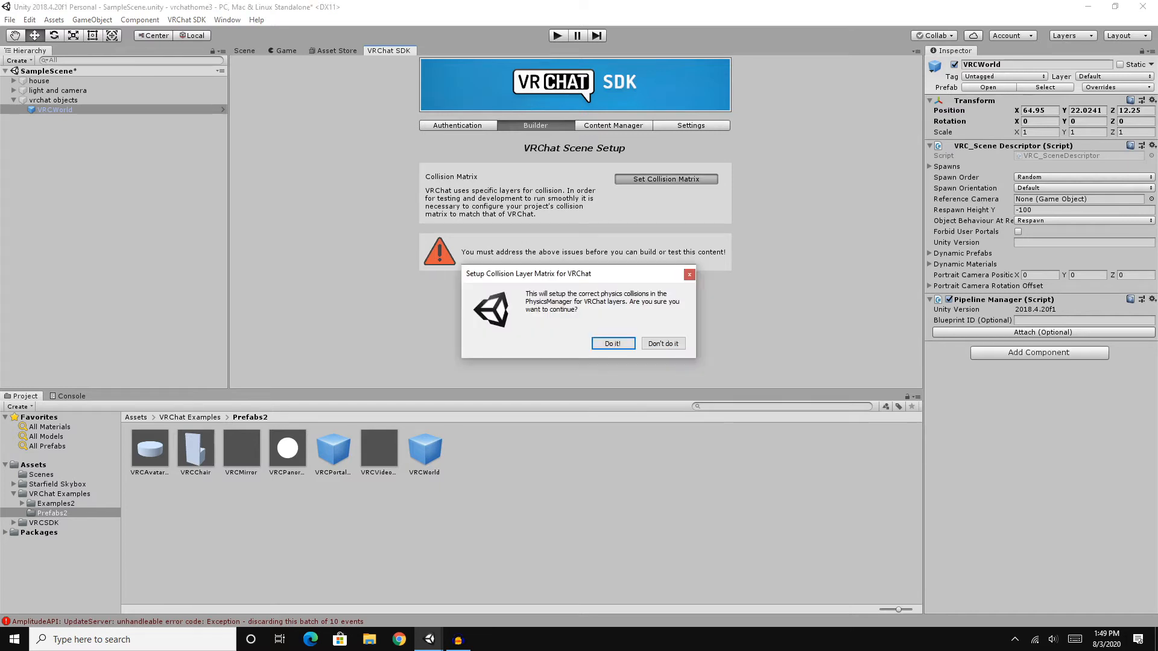
pyautogui.click(613, 343)
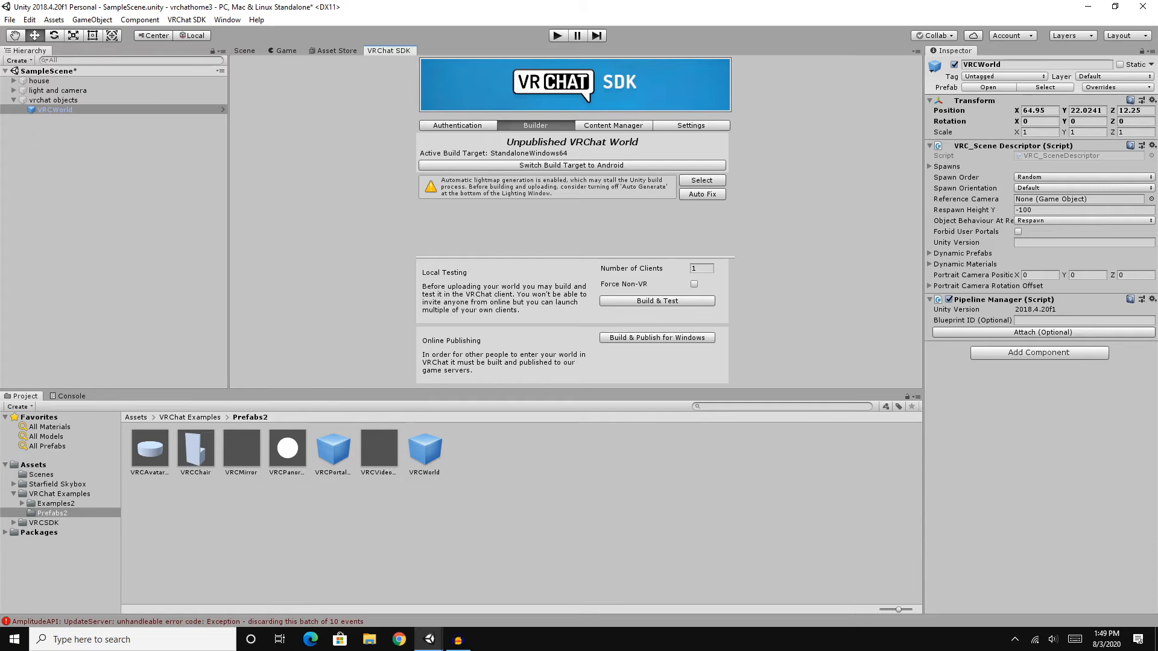
# Auto-fix the Builder's lightmap warning to turn off automatic lightmap generation, and reposition the Lighting window.
pyautogui.click(702, 194)
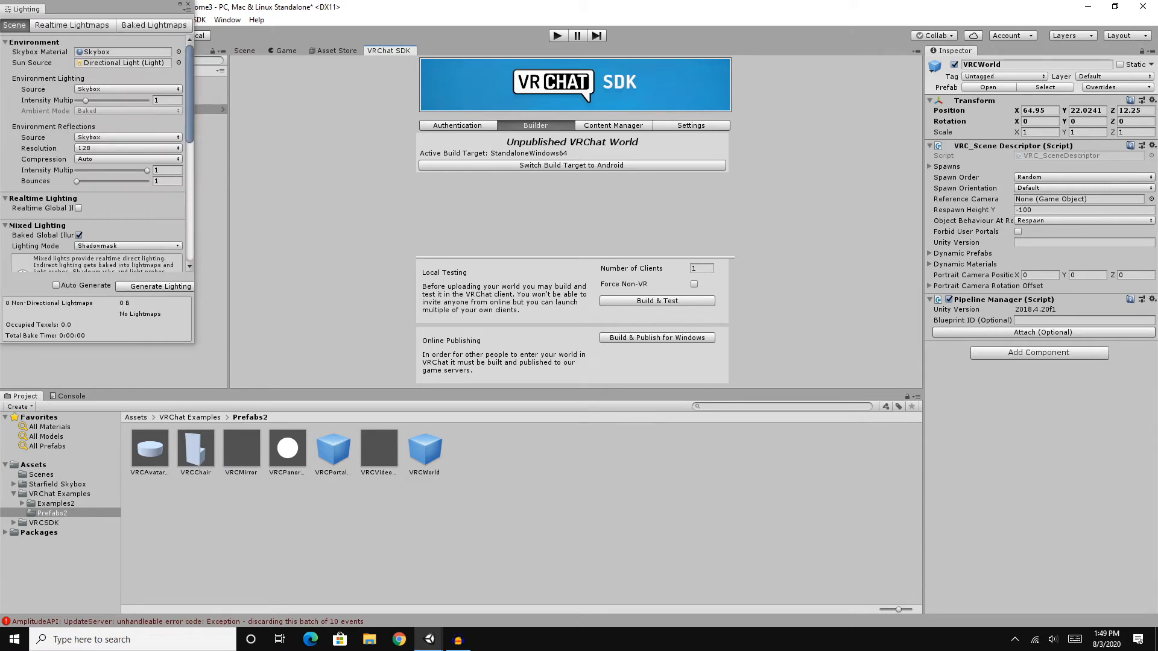
pyautogui.moveTo(36, 7); pyautogui.dragTo(116, 20)
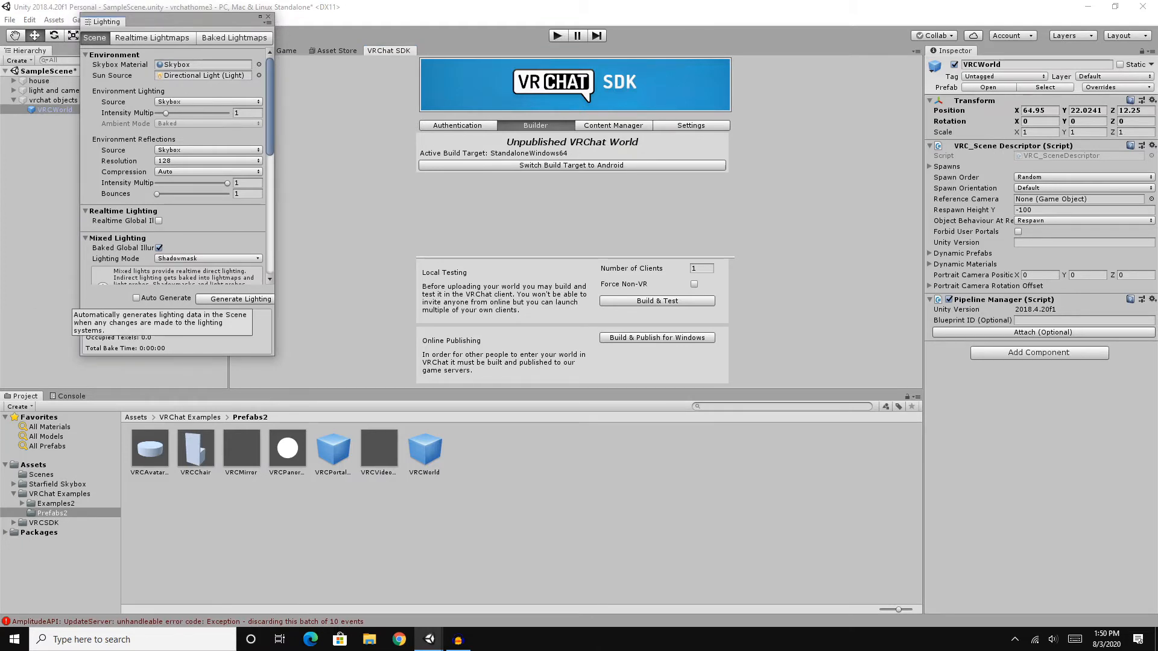
# Close the Lighting window and return to the Scene view.
pyautogui.click(239, 299)
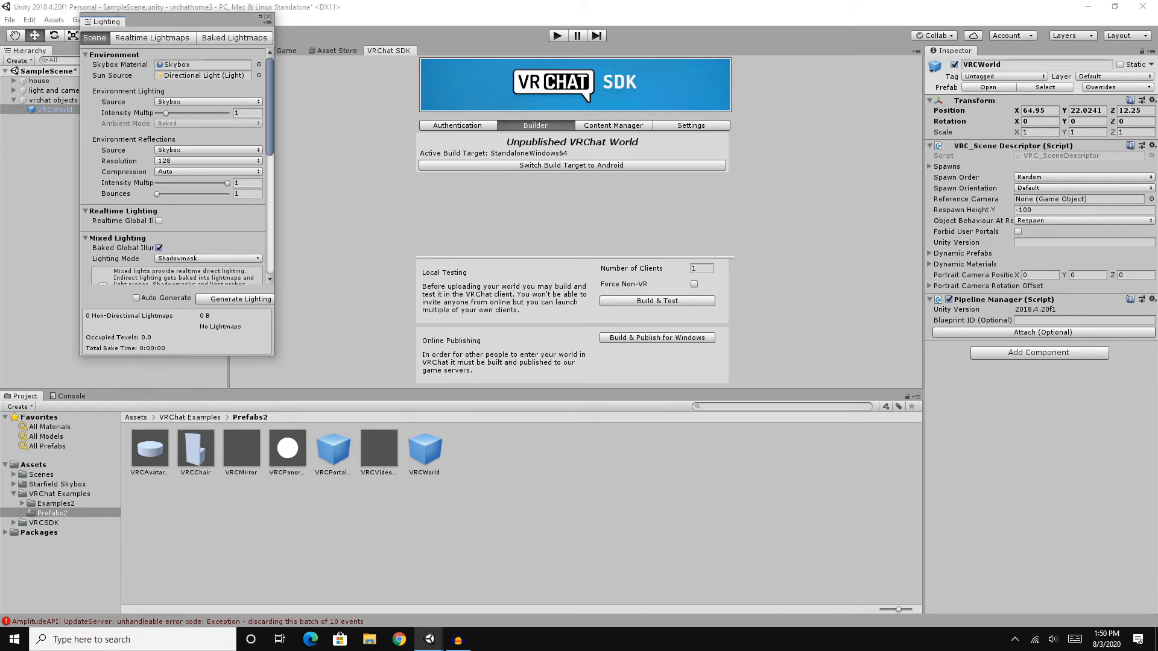
pyautogui.click(269, 16)
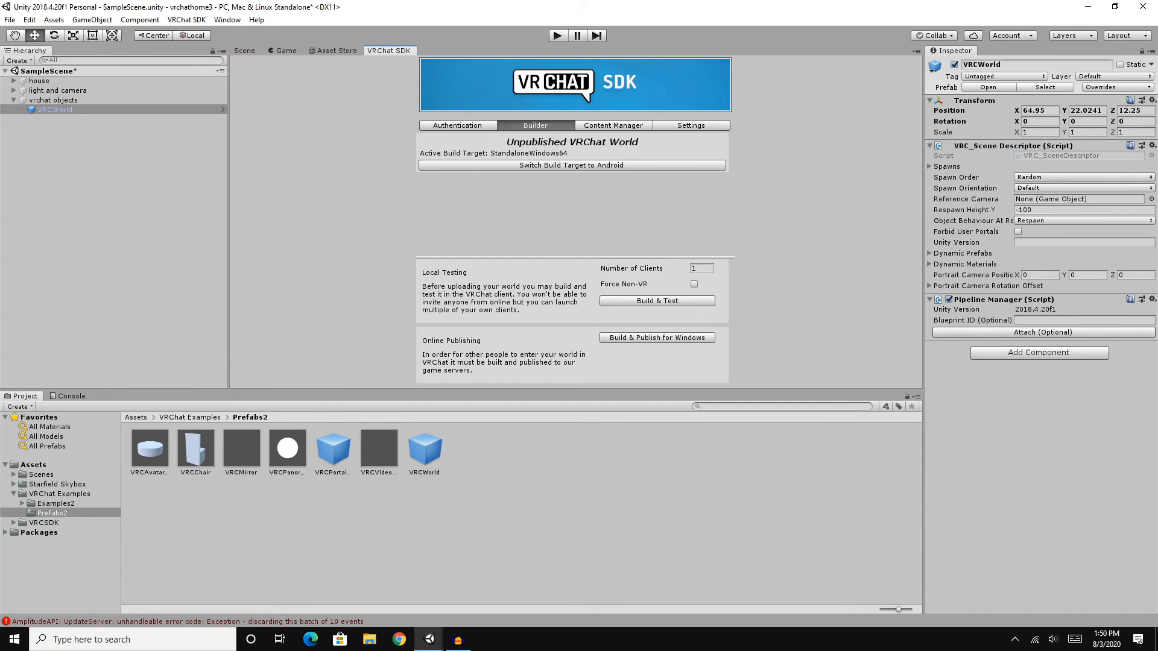
pyautogui.click(244, 51)
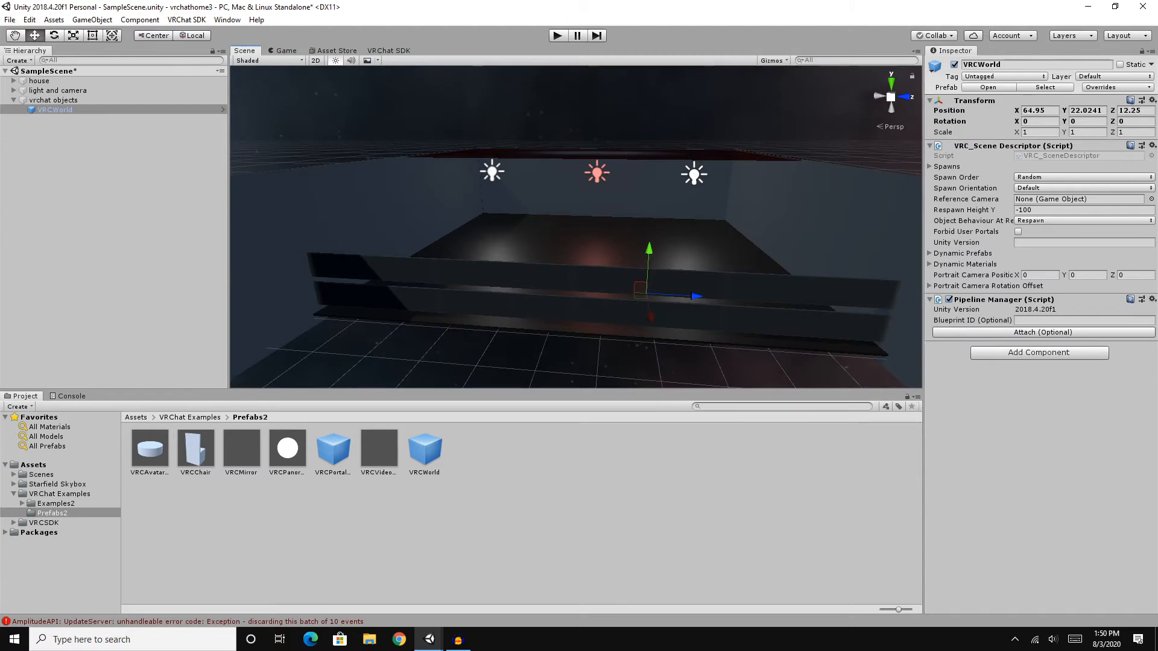
# Place a VRCMirror prefab from the Prefabs2 folder beside the house's side wall.
pyautogui.scroll(3, 576, 227)
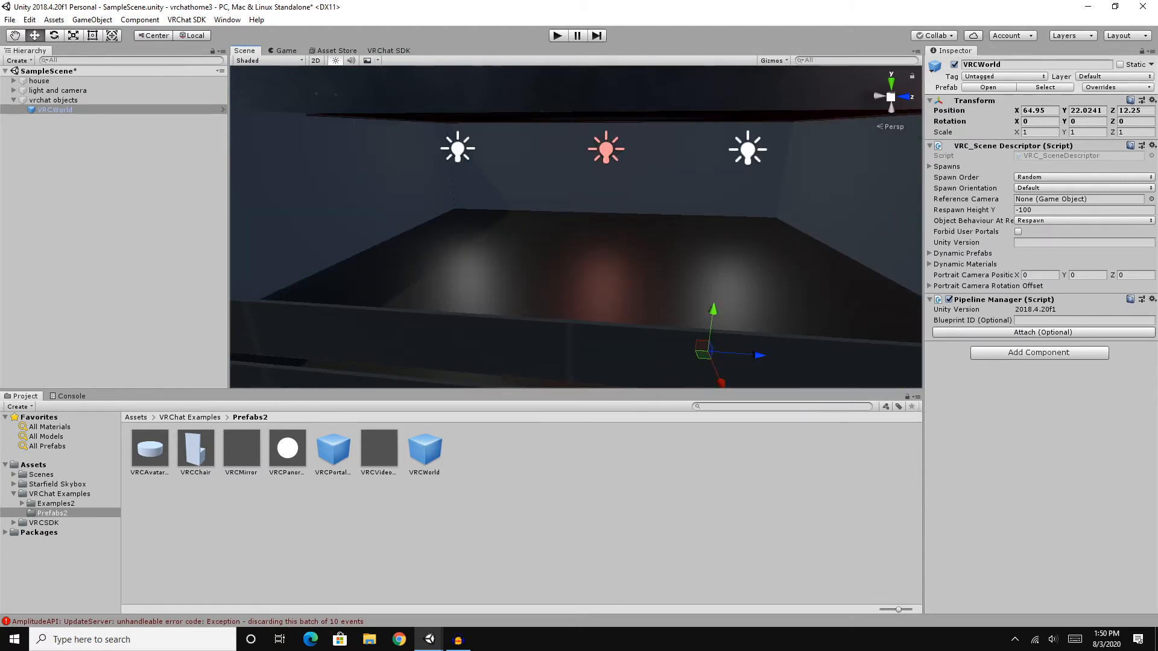
pyautogui.moveTo(682, 290); pyautogui.dragTo(620, 311, button='middle')
pyautogui.scroll(-3, 632, 300)
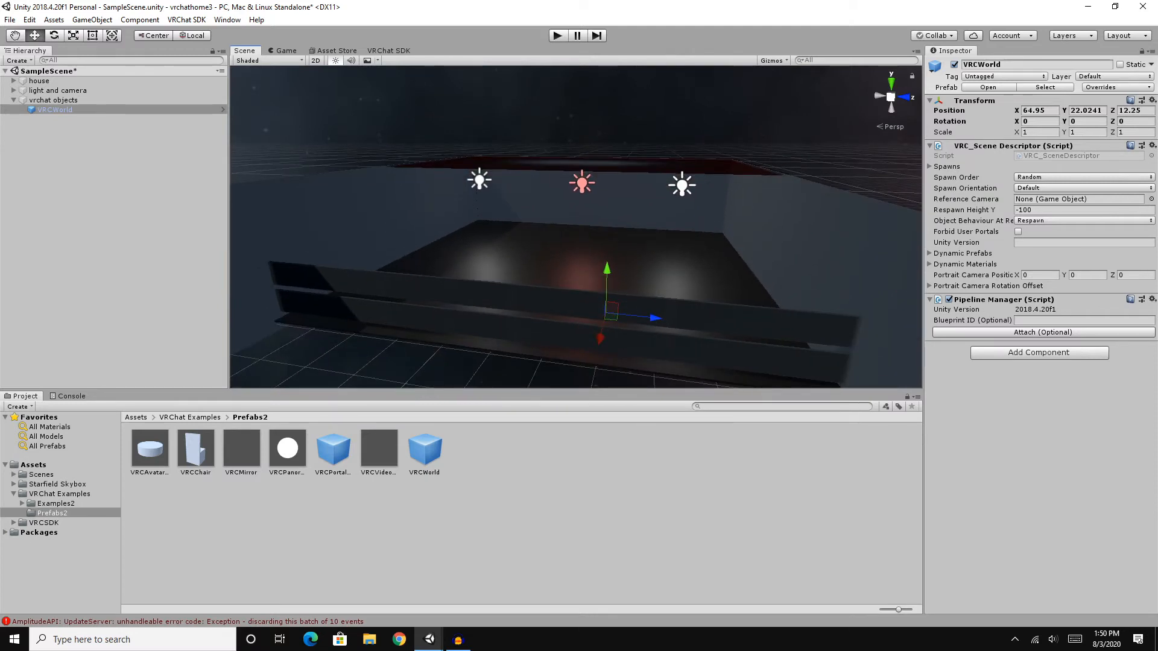
pyautogui.click(40, 81)
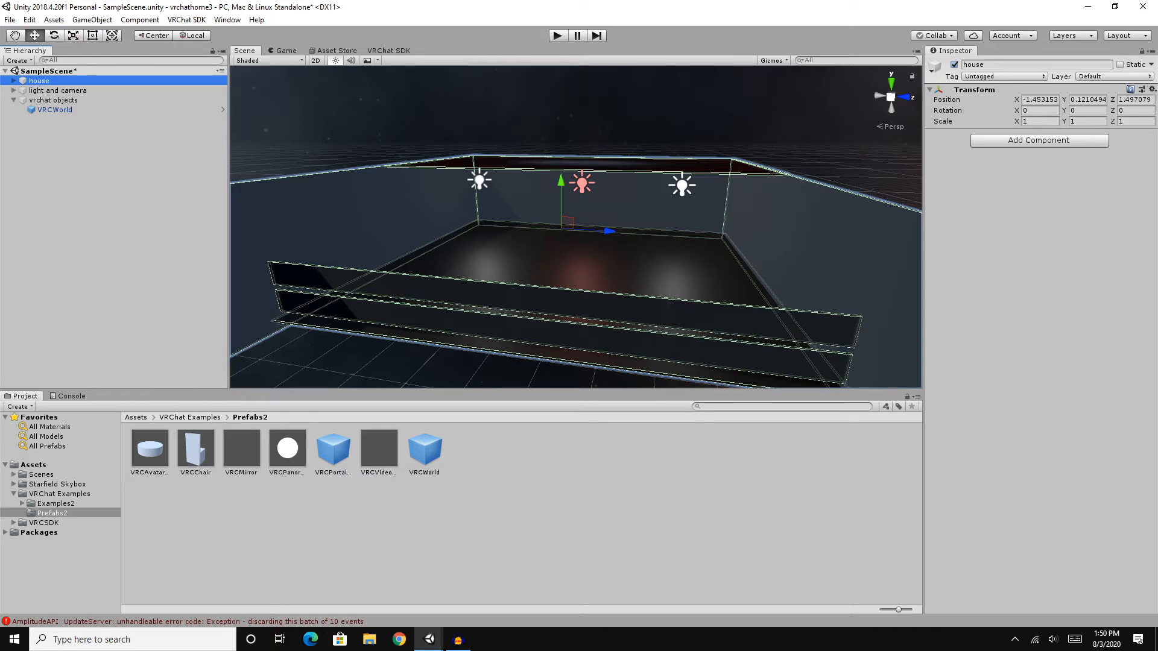
pyautogui.moveTo(242, 450); pyautogui.dragTo(406, 222)
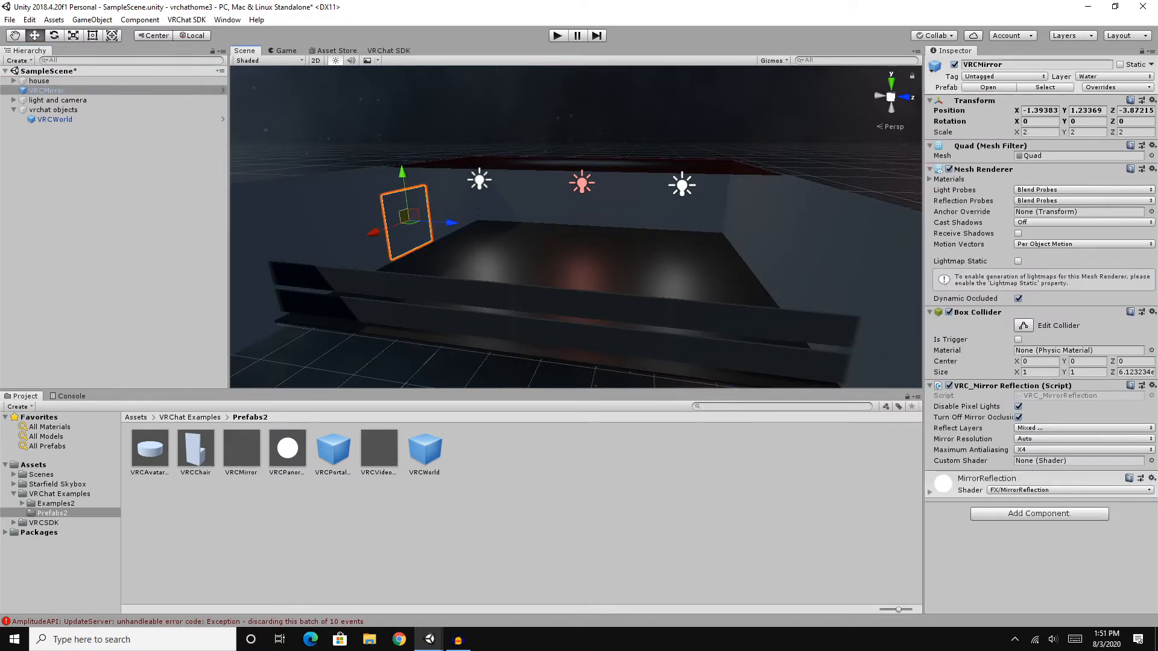
# Move VRCMirror to about Z -3.749 and slide it out past the wall's end to about X 4.529.
pyautogui.press('w')
pyautogui.moveTo(416, 217); pyautogui.dragTo(381, 218, button='right')
pyautogui.press('w')
pyautogui.press('w')
pyautogui.press('w')
pyautogui.moveTo(508, 234); pyautogui.dragTo(514, 235)
pyautogui.moveTo(518, 242); pyautogui.dragTo(420, 269, button='right')
pyautogui.press('w')
pyautogui.press('s')
pyautogui.moveTo(597, 227); pyautogui.dragTo(354, 264)
pyautogui.press('a')
pyautogui.moveTo(386, 253); pyautogui.dragTo(615, 255, button='right')
pyautogui.press('w')
pyautogui.press('s')
pyautogui.press('w')
pyautogui.press('s')
pyautogui.press('d')
pyautogui.press('a')
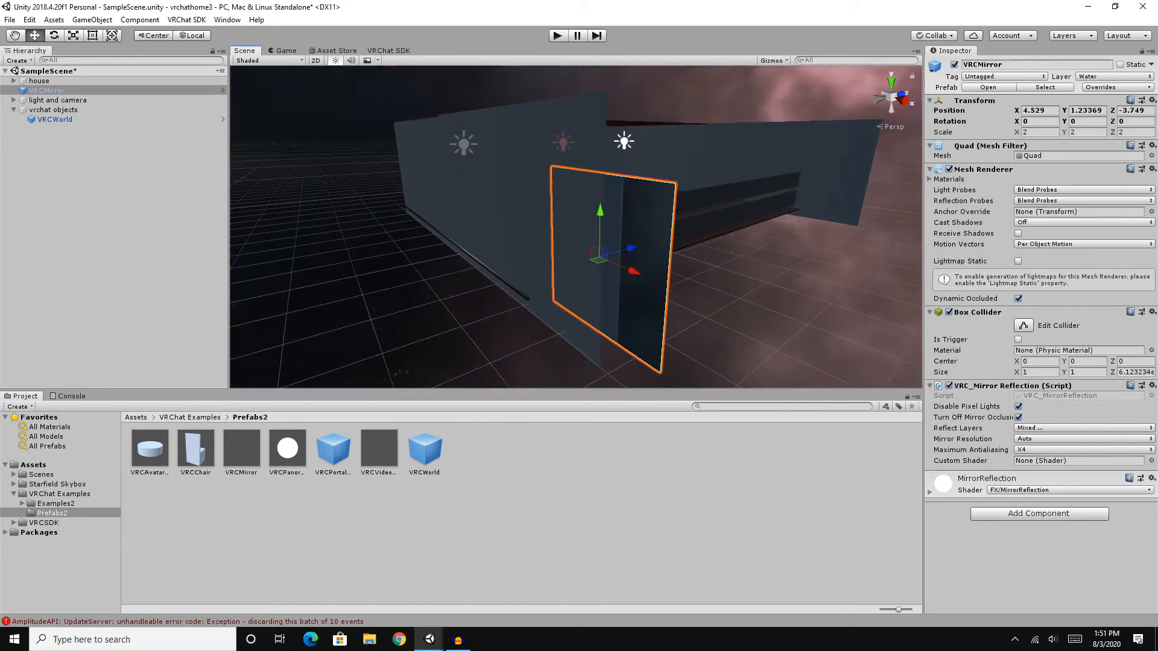
# Rotate VRCMirror 180° about Y and move it back inside the room to about X -1.337, Y 1.35.
pyautogui.click(1088, 121)
pyautogui.write('180')
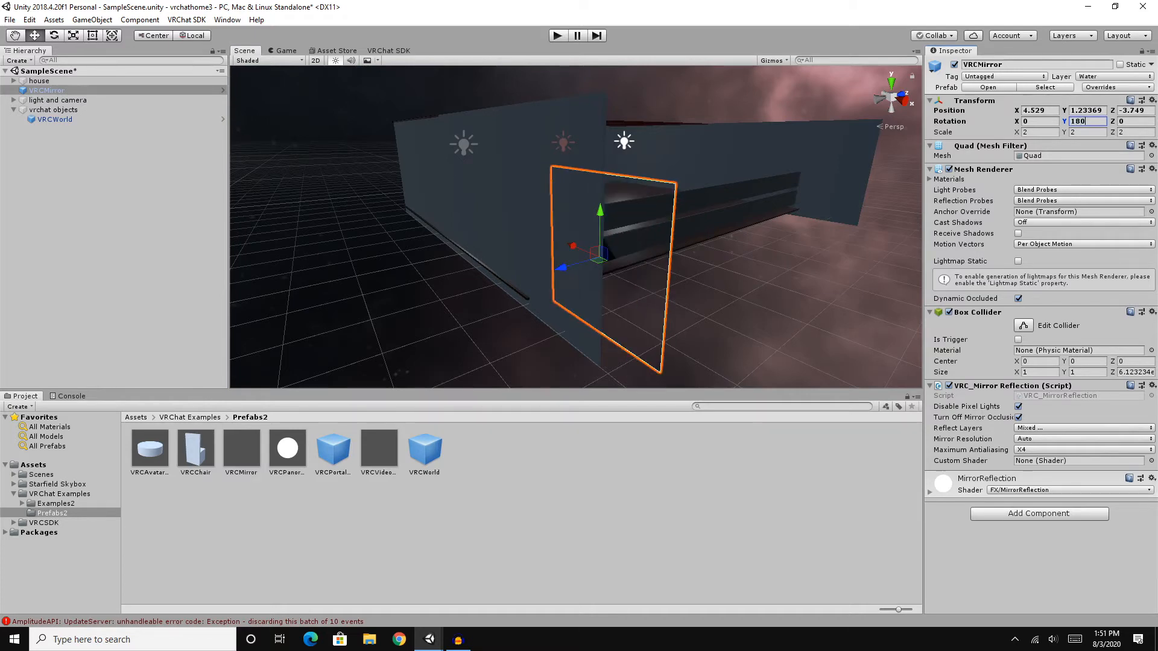
pyautogui.keyDown('alt'); pyautogui.moveTo(868, 193); pyautogui.dragTo(837, 198); pyautogui.keyUp('alt')
pyautogui.press('d')
pyautogui.moveTo(833, 202); pyautogui.dragTo(863, 198, button='right')
pyautogui.press('s')
pyautogui.moveTo(559, 158); pyautogui.dragTo(559, 151)
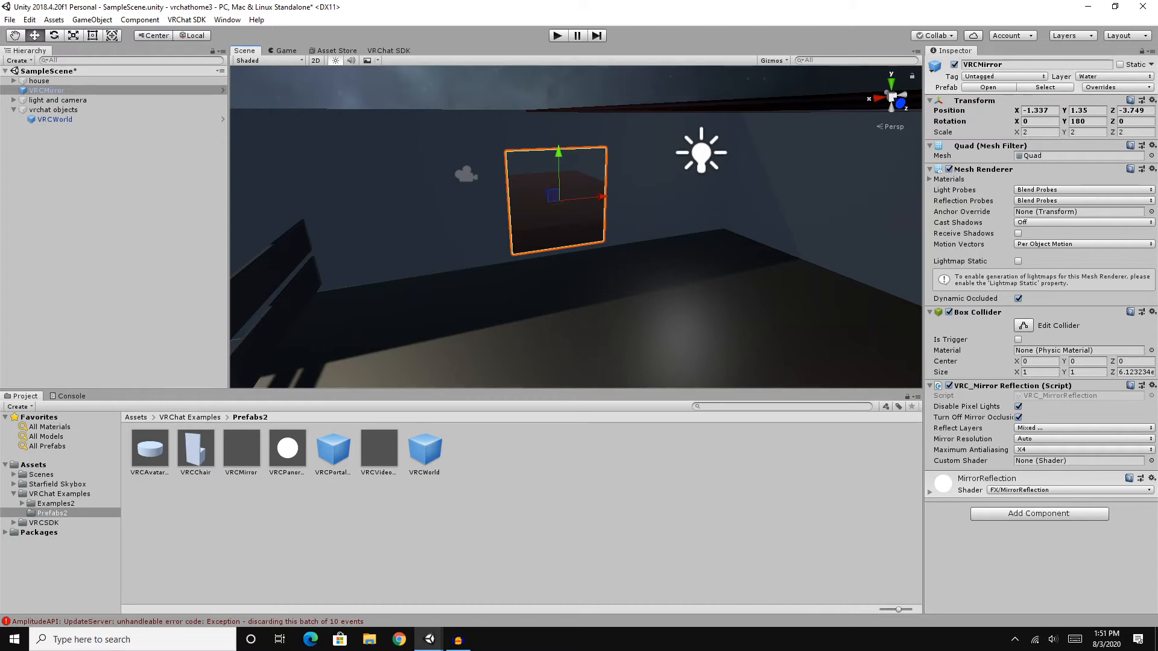
# Make VRCMirror a child of vrchat objects and widen it to an X scale of about 6.1156.
pyautogui.moveTo(46, 90)
pyautogui.mouseDown()
pyautogui.moveTo(54, 129)
pyautogui.moveTo(54, 81)
pyautogui.moveTo(54, 110)
pyautogui.mouseUp()
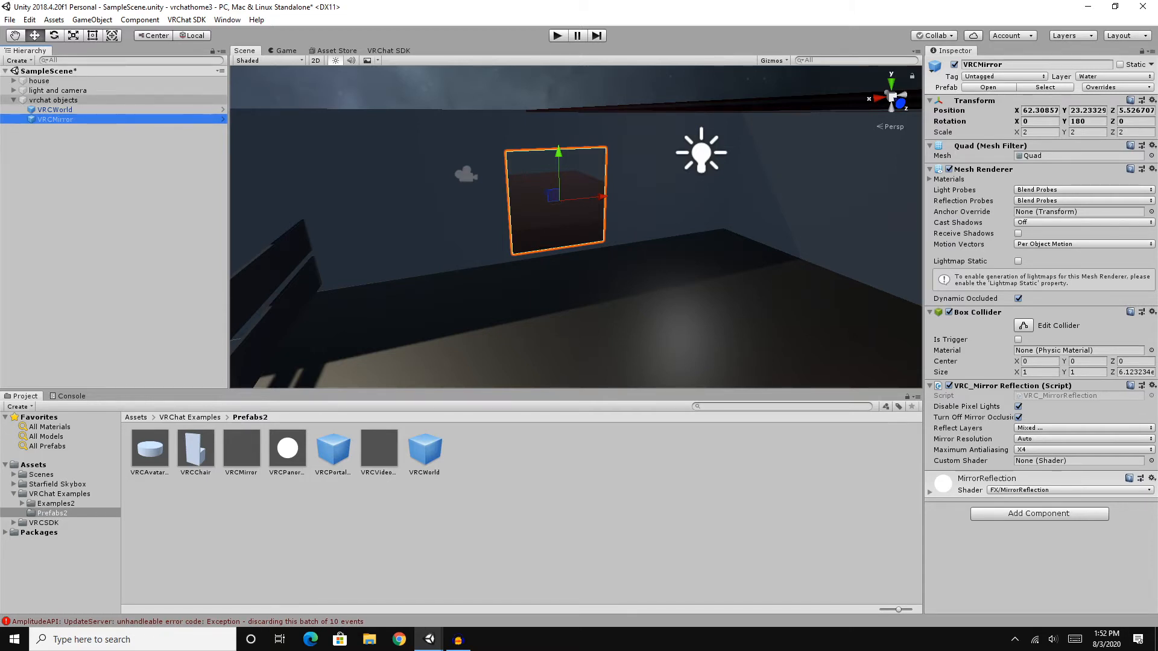
pyautogui.moveTo(576, 227)
pyautogui.mouseDown(button='right')
pyautogui.moveTo(598, 228)
pyautogui.moveTo(581, 227)
pyautogui.mouseUp(button='right')
pyautogui.press('r')
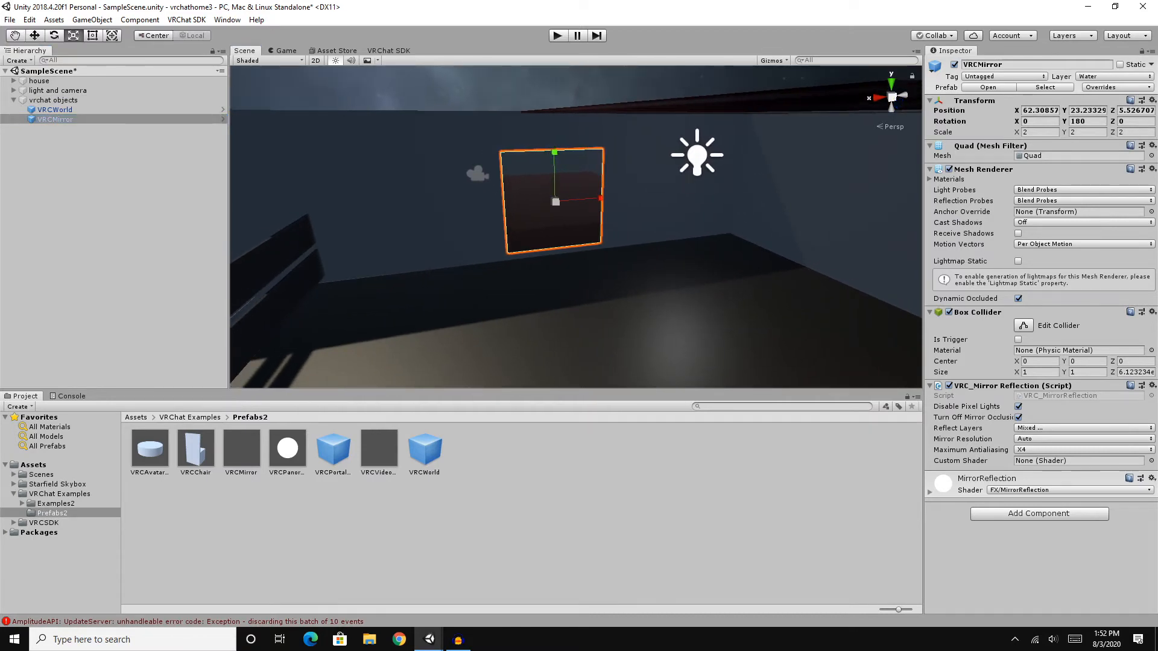
pyautogui.moveTo(601, 199); pyautogui.dragTo(685, 192)
# Fit VRCMirror to the wall at about X 61.48, Y 23.46, and increase its Y scale to about 2.742.
pyautogui.press('w')
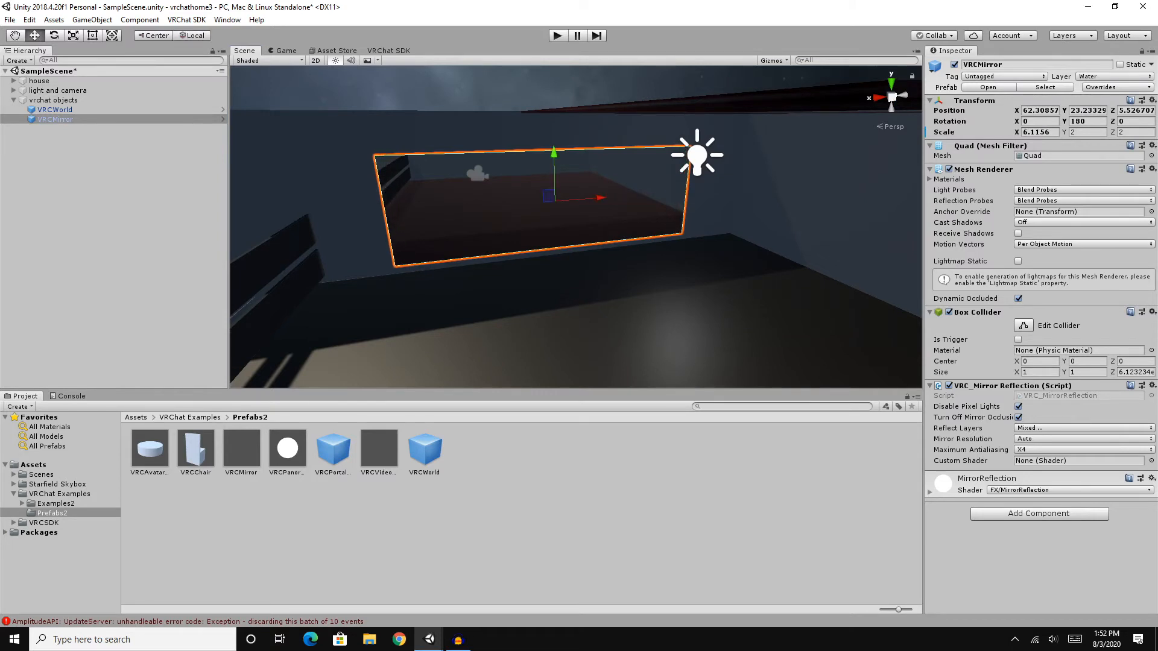
pyautogui.moveTo(594, 199); pyautogui.dragTo(638, 195)
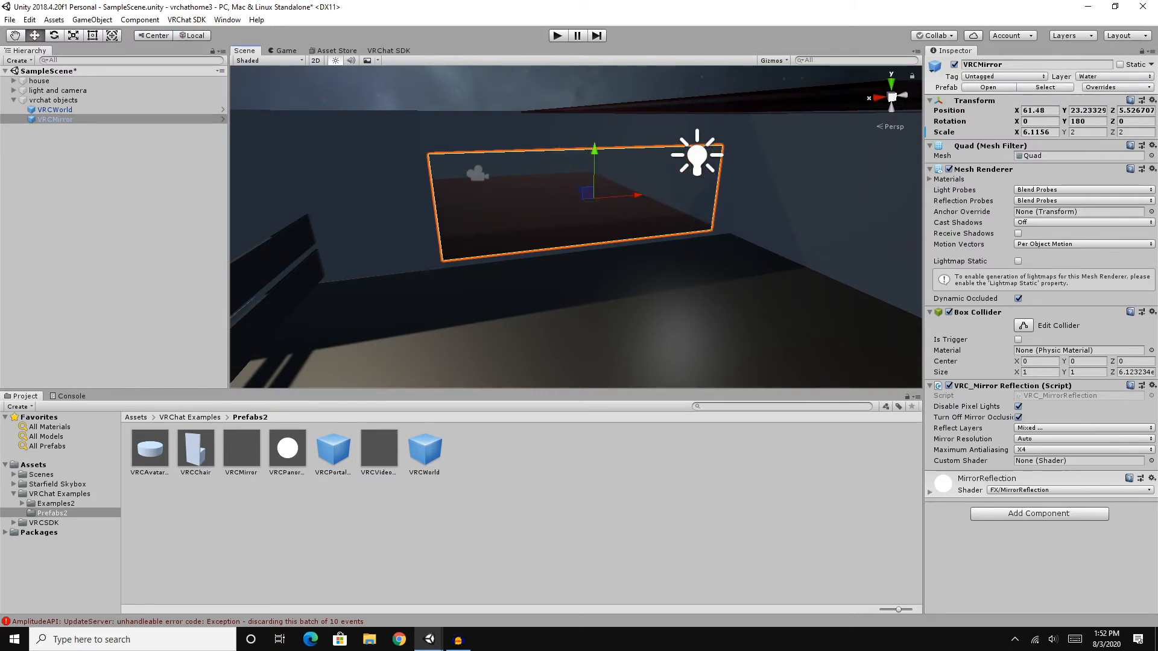
pyautogui.press('r')
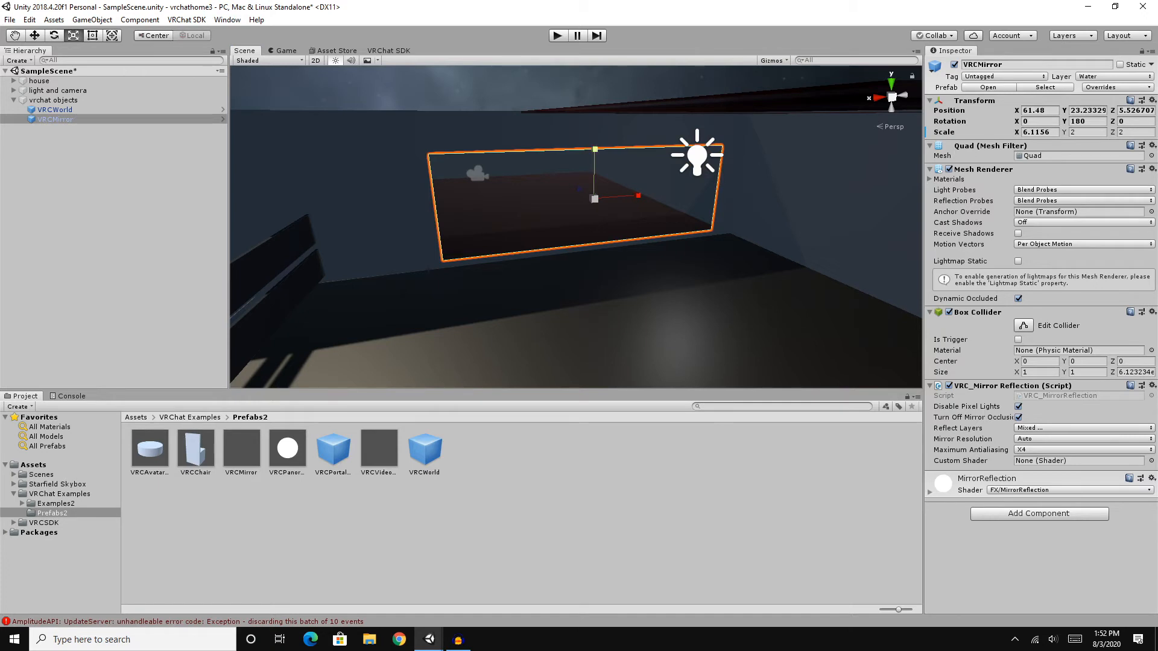
pyautogui.moveTo(595, 149); pyautogui.dragTo(595, 139)
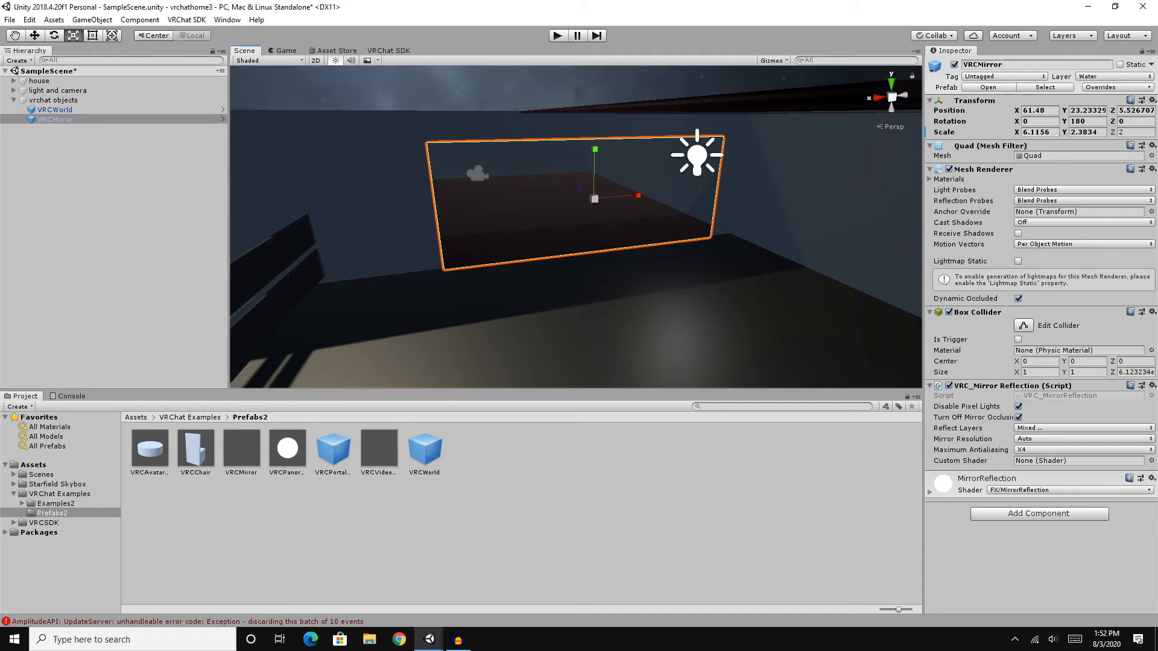
pyautogui.press('q')
pyautogui.press('w')
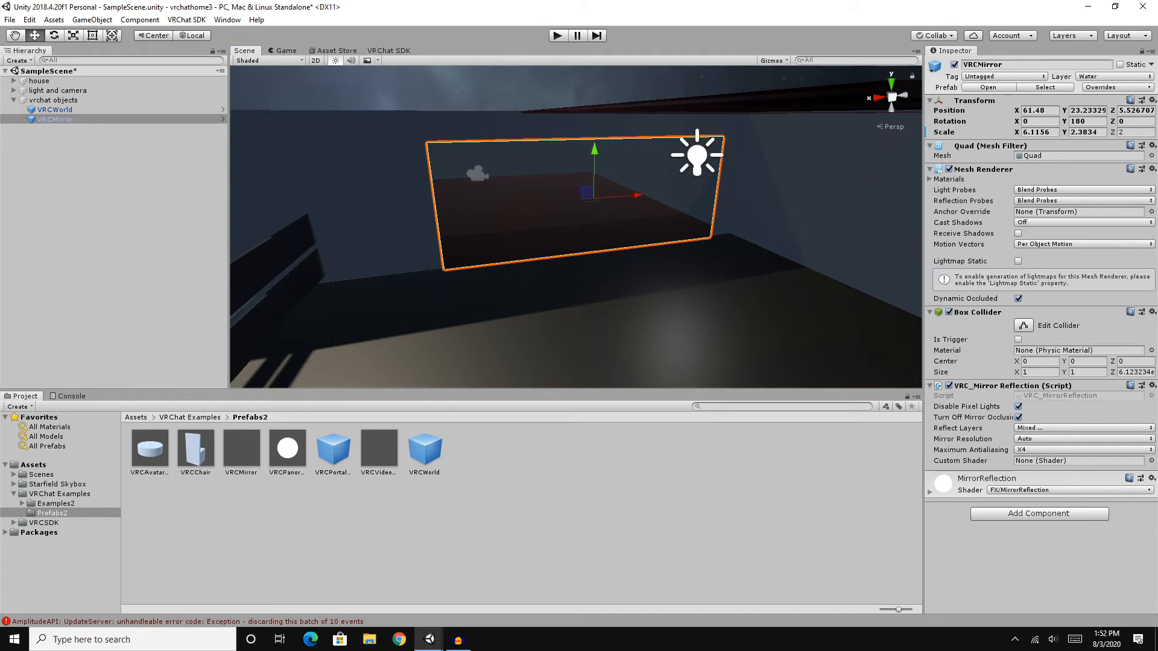
pyautogui.moveTo(594, 150); pyautogui.dragTo(595, 113)
pyautogui.press('r')
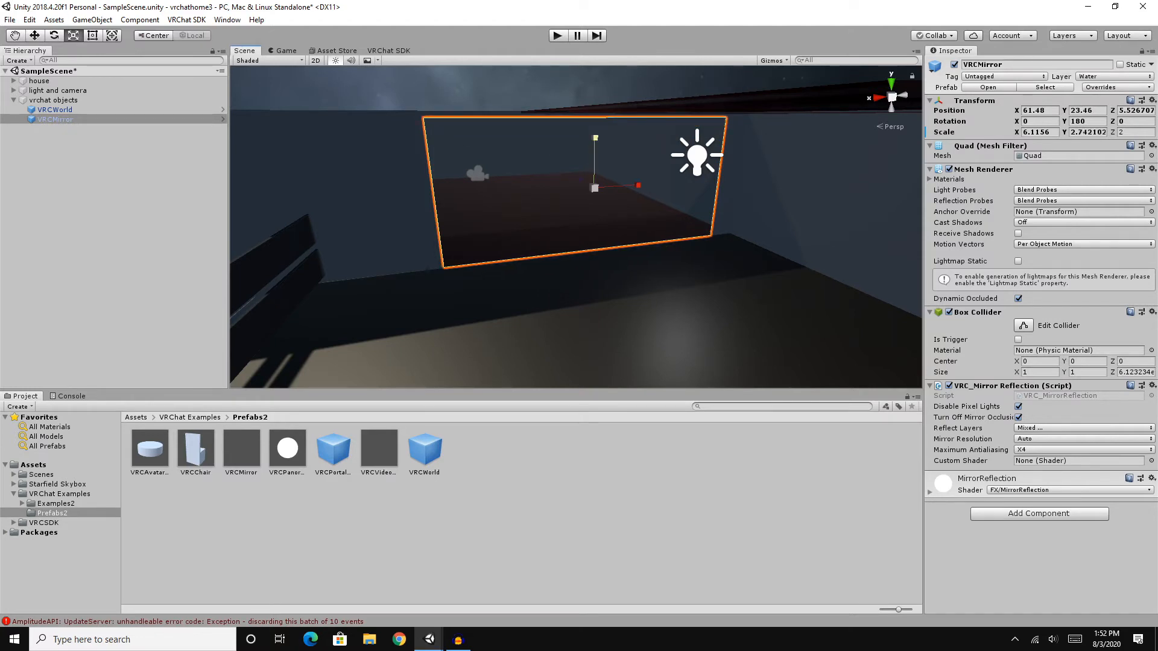
# Deactivate VRCMirror and activate it again to check how the mirror toggles in the room.
pyautogui.click(34, 35)
pyautogui.moveTo(561, 232); pyautogui.dragTo(675, 224, button='right')
pyautogui.press('w')
pyautogui.press('w')
pyautogui.press('s')
pyautogui.press('w')
pyautogui.press('s')
pyautogui.press('s')
pyautogui.press('w')
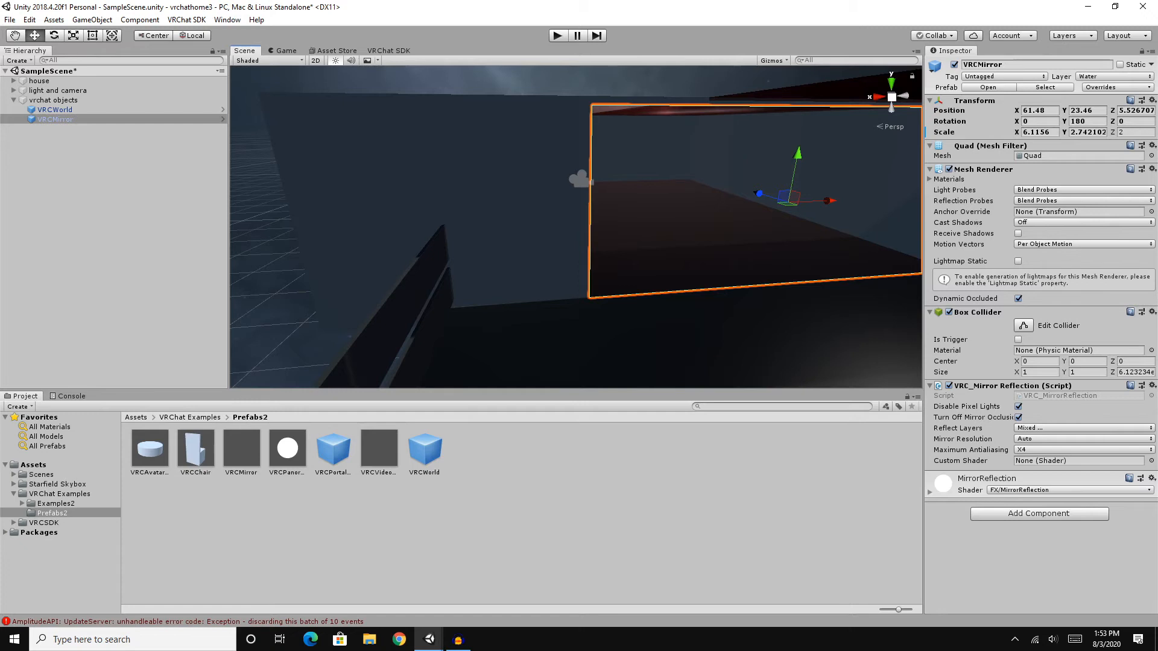
pyautogui.click(954, 65)
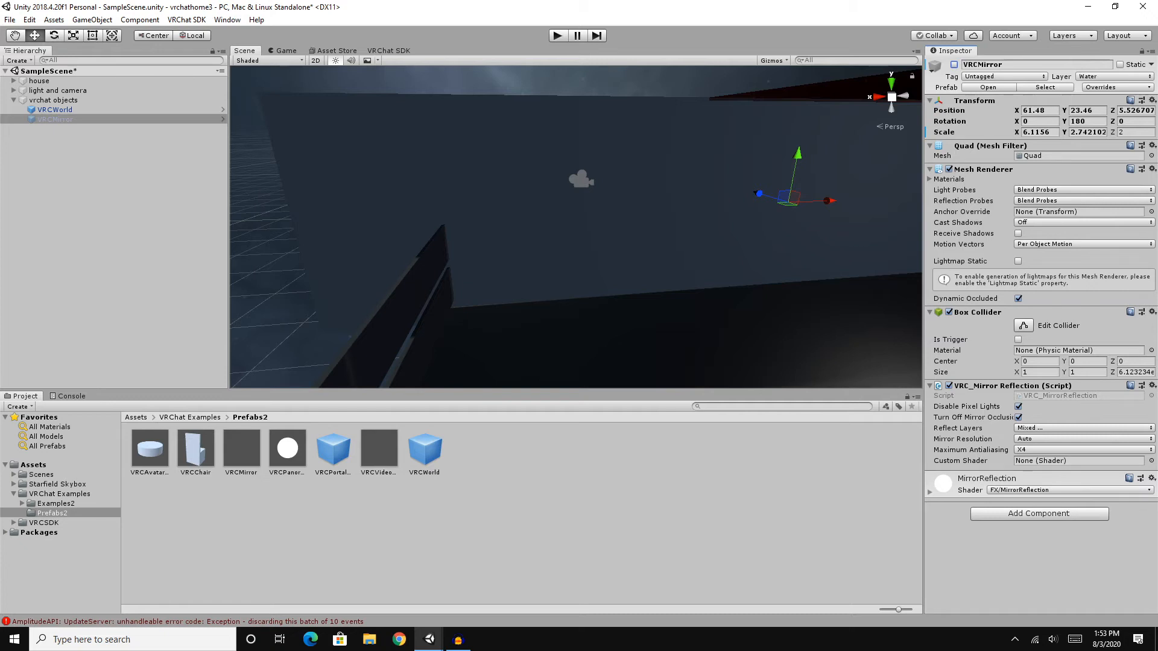
pyautogui.click(954, 65)
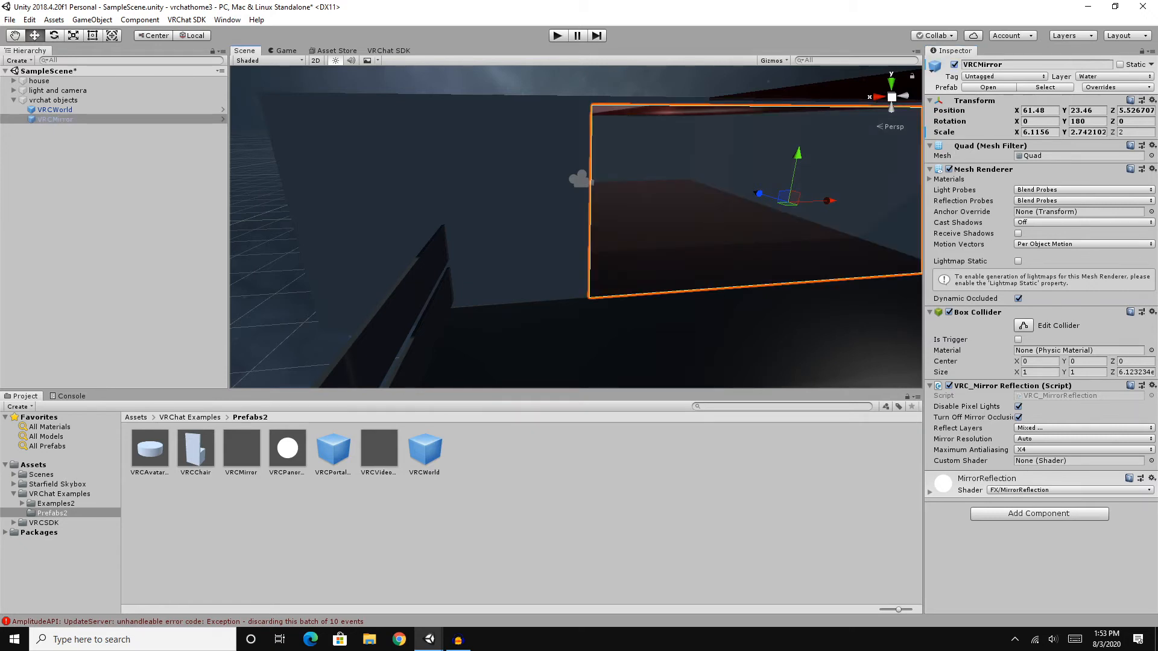
# Add a 3D cube to the scene as a separate top-level object.
pyautogui.rightClick(78, 120)
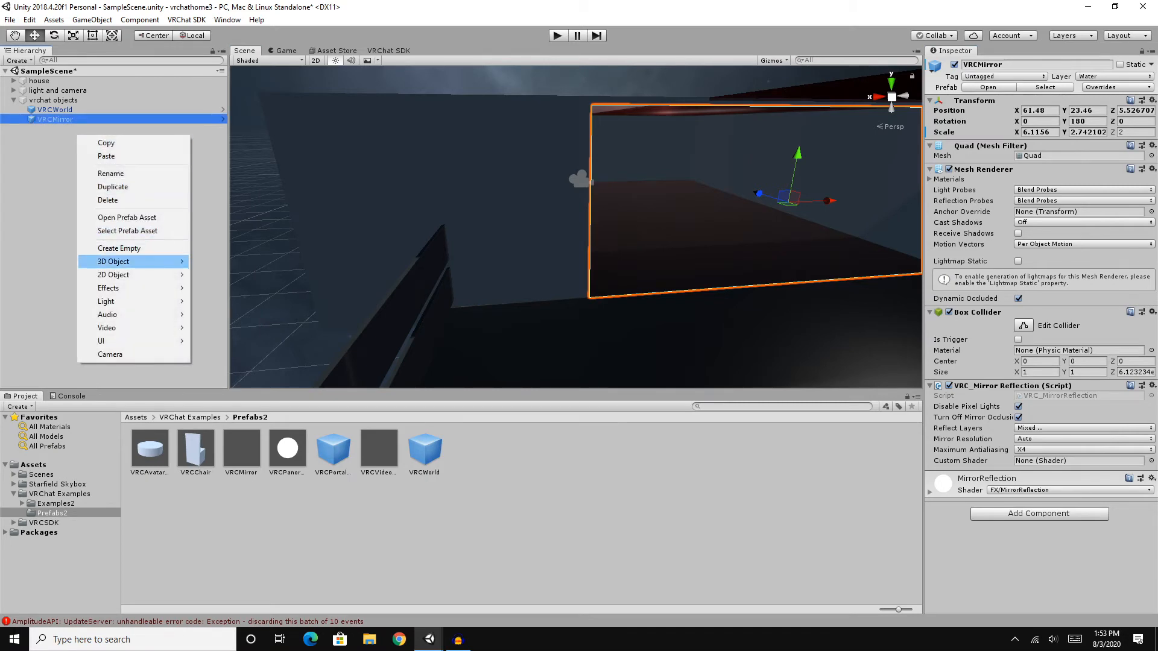
pyautogui.moveTo(115, 261)
pyautogui.click(218, 261)
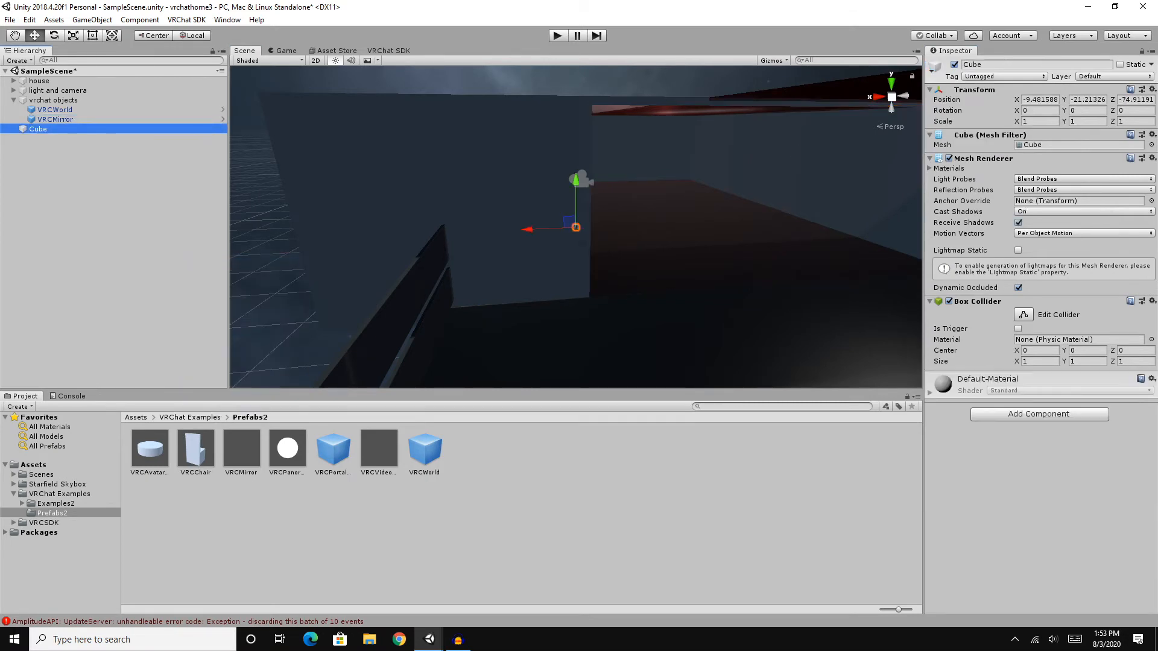
pyautogui.moveTo(570, 221); pyautogui.dragTo(883, 198, button='right')
pyautogui.press('s')
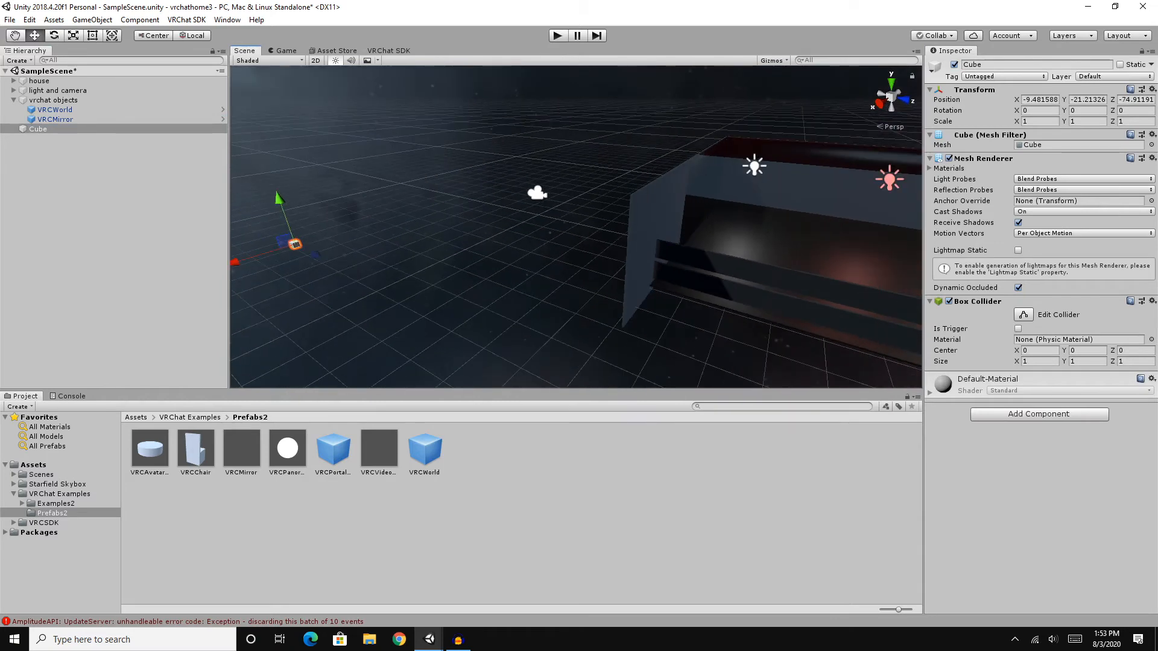
# Switch to the Home 2 project's Unity window and examine the VRC_Trigger settings on the desk console used for its mirror.
pyautogui.moveTo(429, 639)
pyautogui.click(361, 582)
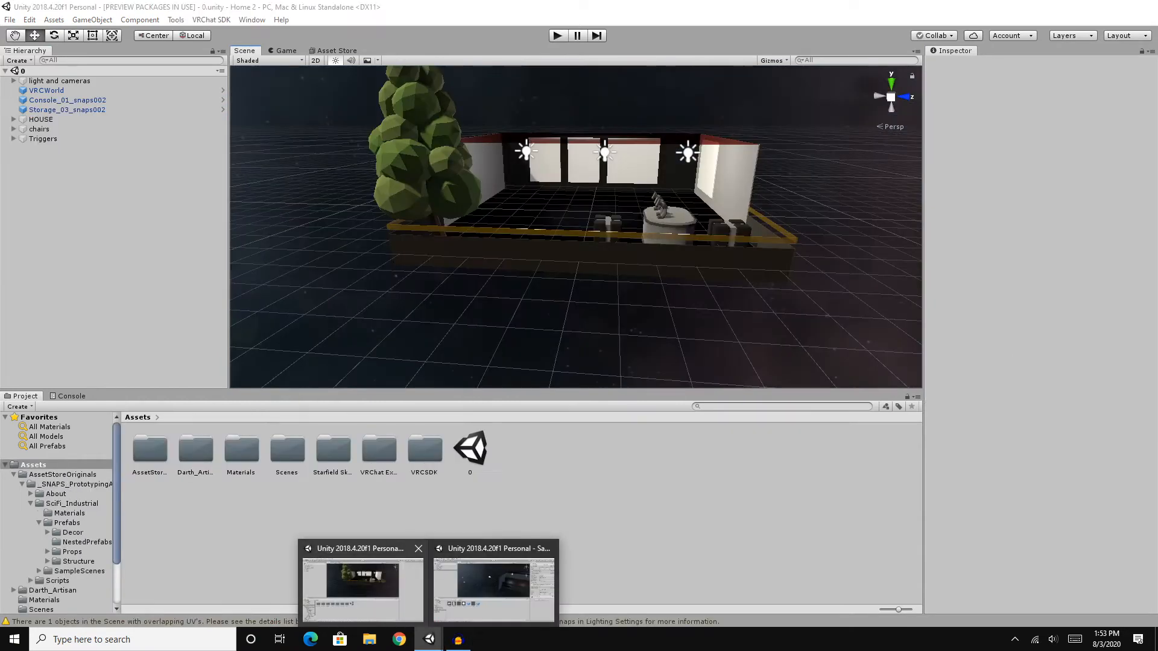
pyautogui.press('w')
pyautogui.moveTo(576, 226); pyautogui.dragTo(811, 238, button='right')
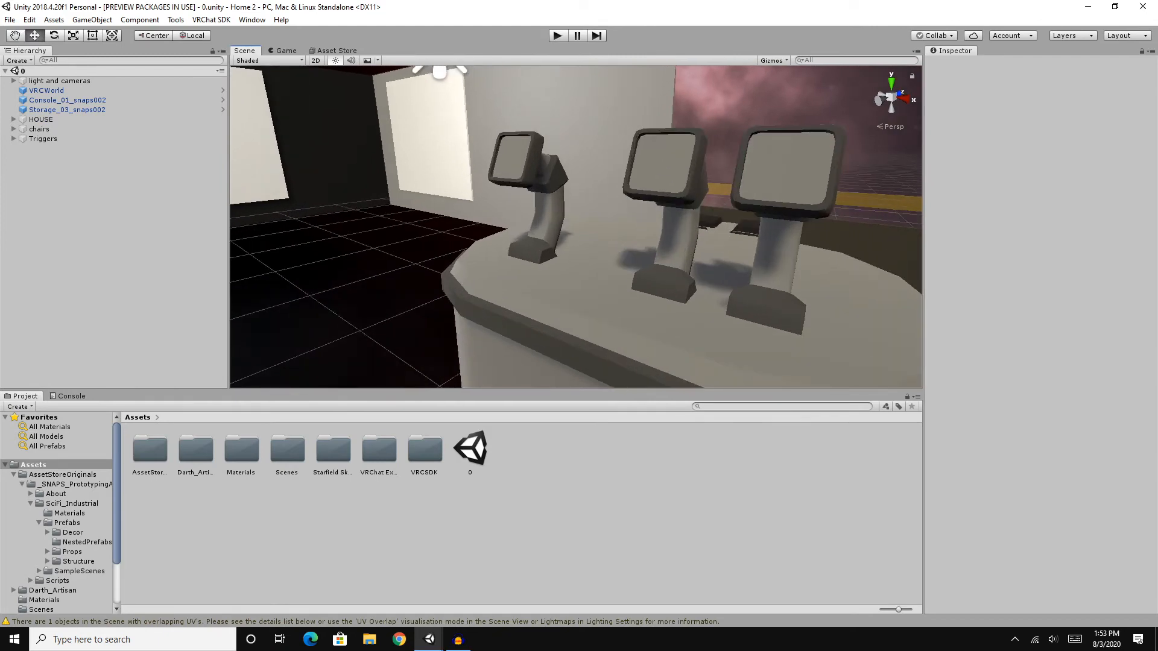
pyautogui.click(784, 181)
pyautogui.press('d')
pyautogui.moveTo(784, 181); pyautogui.dragTo(603, 186, button='right')
pyautogui.press('w')
pyautogui.press('s')
pyautogui.press('w')
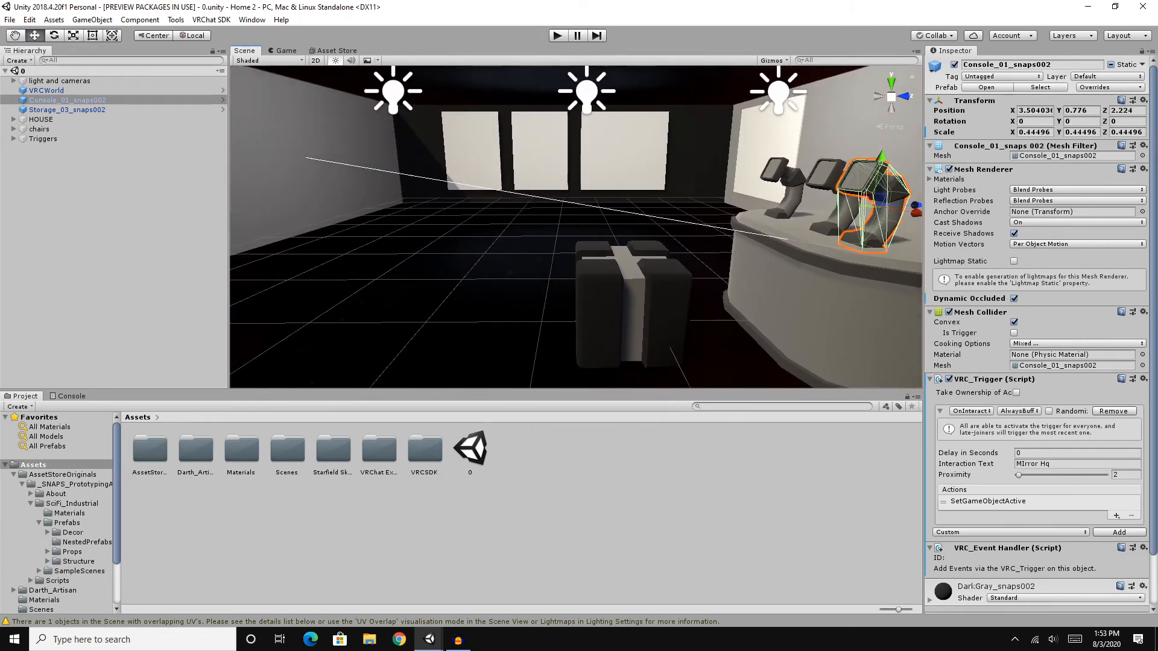
pyautogui.moveTo(603, 186); pyautogui.dragTo(567, 185, button='right')
pyautogui.press('s')
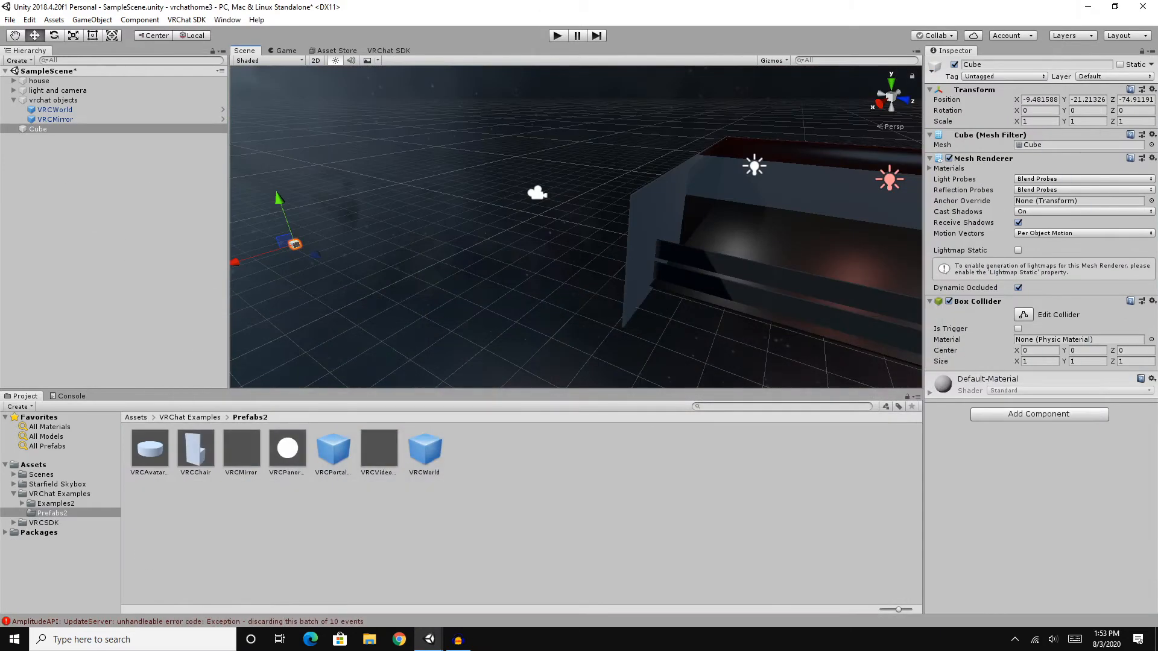
# In the vrchathome3 project, move the cube towards the house to about X 0.26, Y -11.22, Z -8.86.
pyautogui.press('s')
pyautogui.moveTo(573, 223)
pyautogui.mouseDown(button='right')
pyautogui.moveTo(603, 232)
pyautogui.moveTo(588, 232)
pyautogui.mouseUp(button='right')
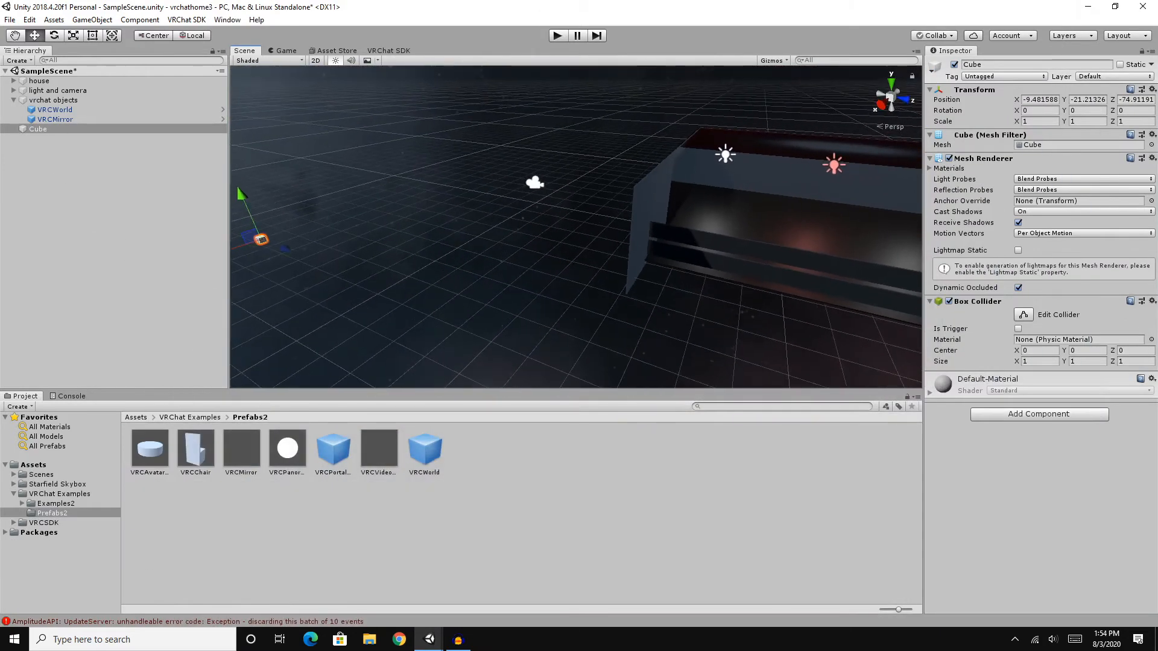
pyautogui.moveTo(281, 248); pyautogui.dragTo(628, 384)
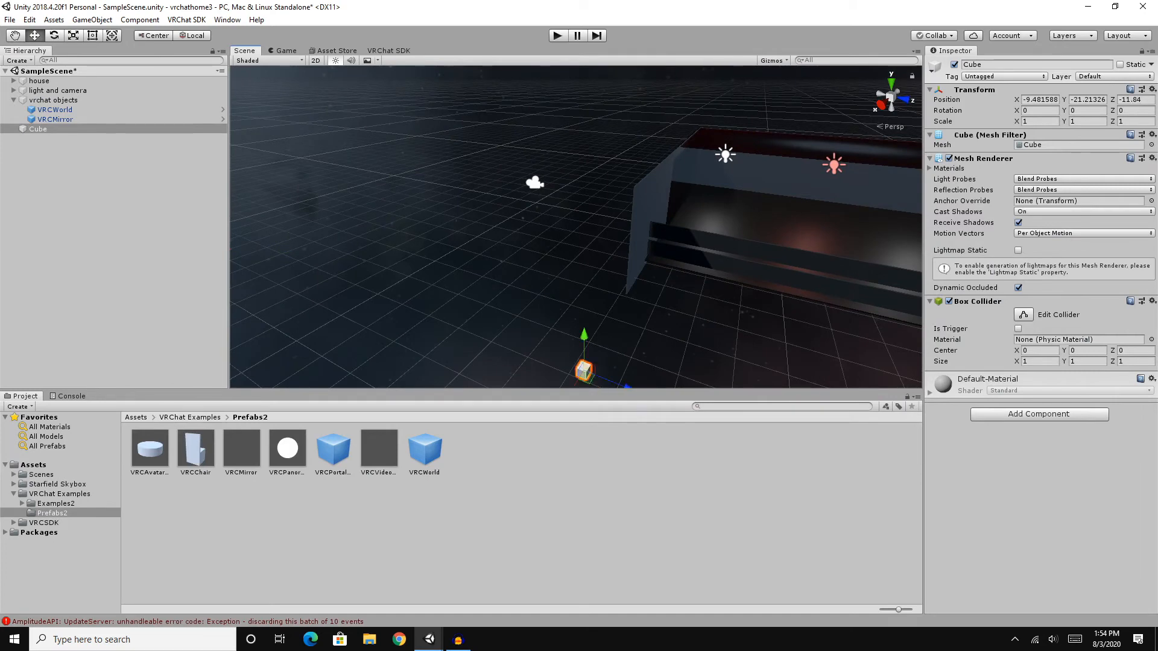
pyautogui.moveTo(618, 341); pyautogui.dragTo(588, 362, button='right')
pyautogui.moveTo(584, 364); pyautogui.dragTo(711, 174)
pyautogui.moveTo(742, 181); pyautogui.dragTo(669, 180, button='right')
pyautogui.press('w')
pyautogui.press('s')
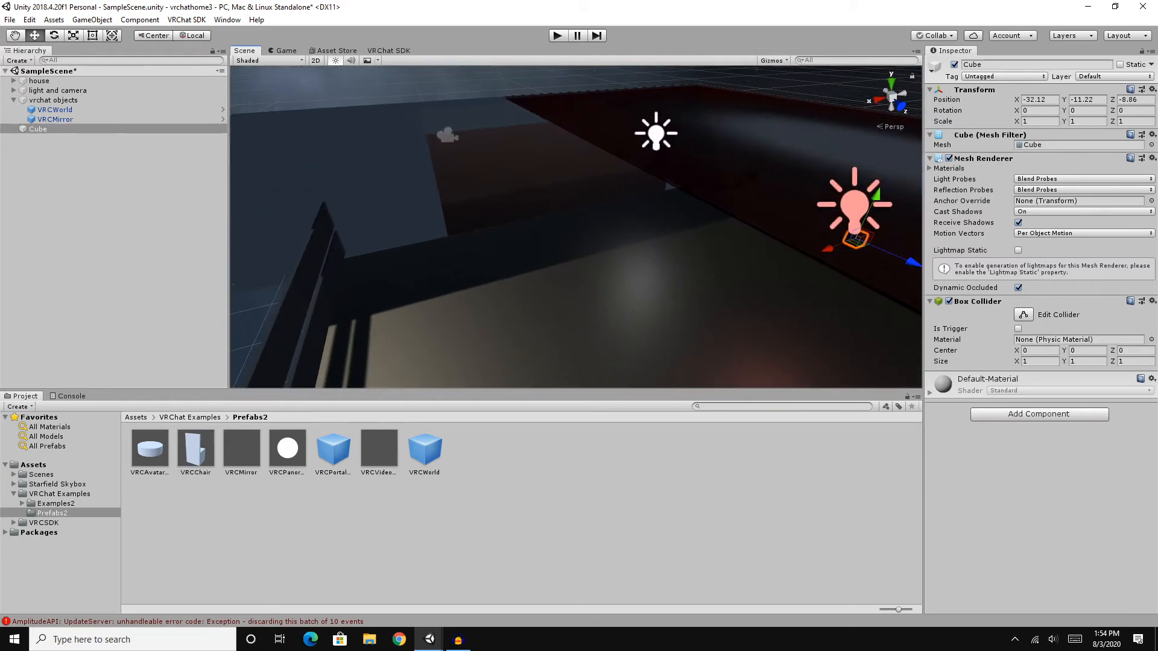
pyautogui.moveTo(827, 248); pyautogui.dragTo(633, 321)
pyautogui.moveTo(199, 499); pyautogui.dragTo(437, 401)
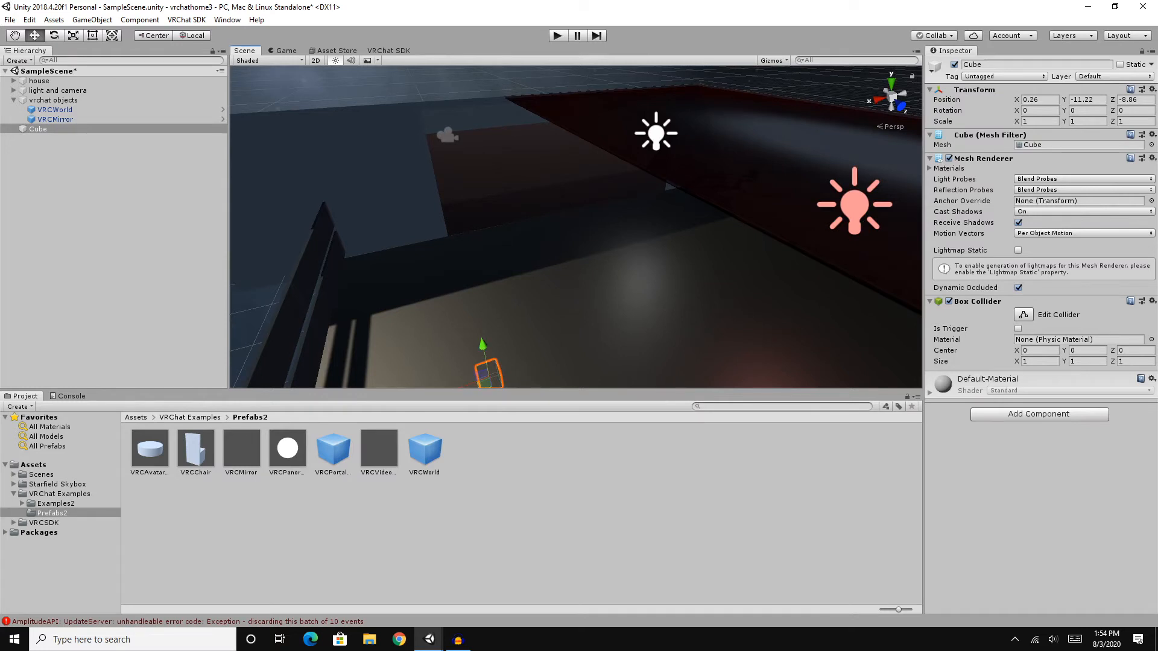
# Raise the cube to about Y 0.23 and move it to the side wall at about Z -3.64.
pyautogui.moveTo(483, 345); pyautogui.dragTo(445, 143)
pyautogui.press('f')
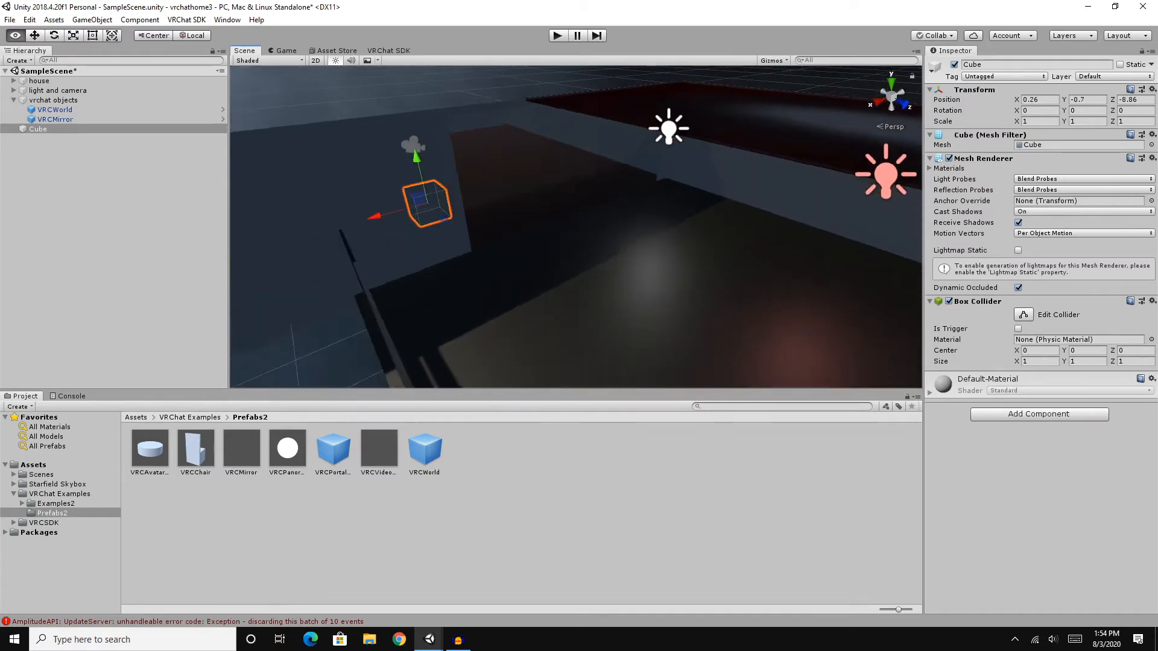
pyautogui.moveTo(555, 177); pyautogui.dragTo(555, 147)
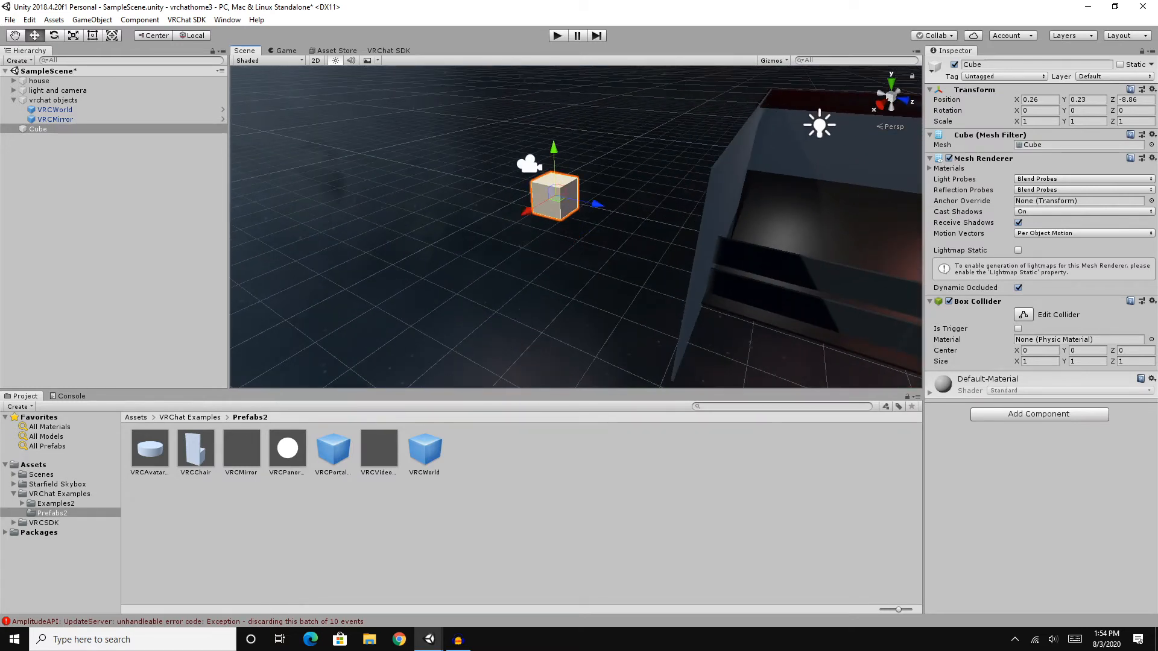
pyautogui.moveTo(598, 204); pyautogui.dragTo(796, 249)
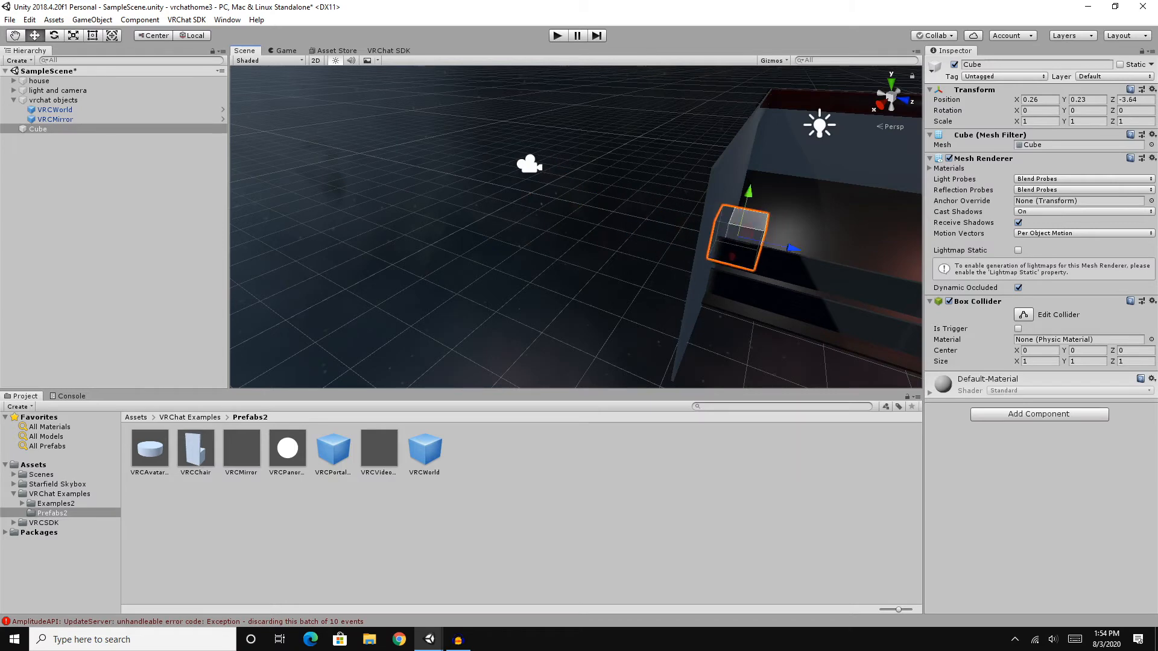
# Raise the cube to about Y 1.58 and shift it beside the wall mirror at about X 1.8.
pyautogui.press('d')
pyautogui.moveTo(796, 249); pyautogui.dragTo(643, 235, button='right')
pyautogui.press('d')
pyautogui.press('w')
pyautogui.press('s')
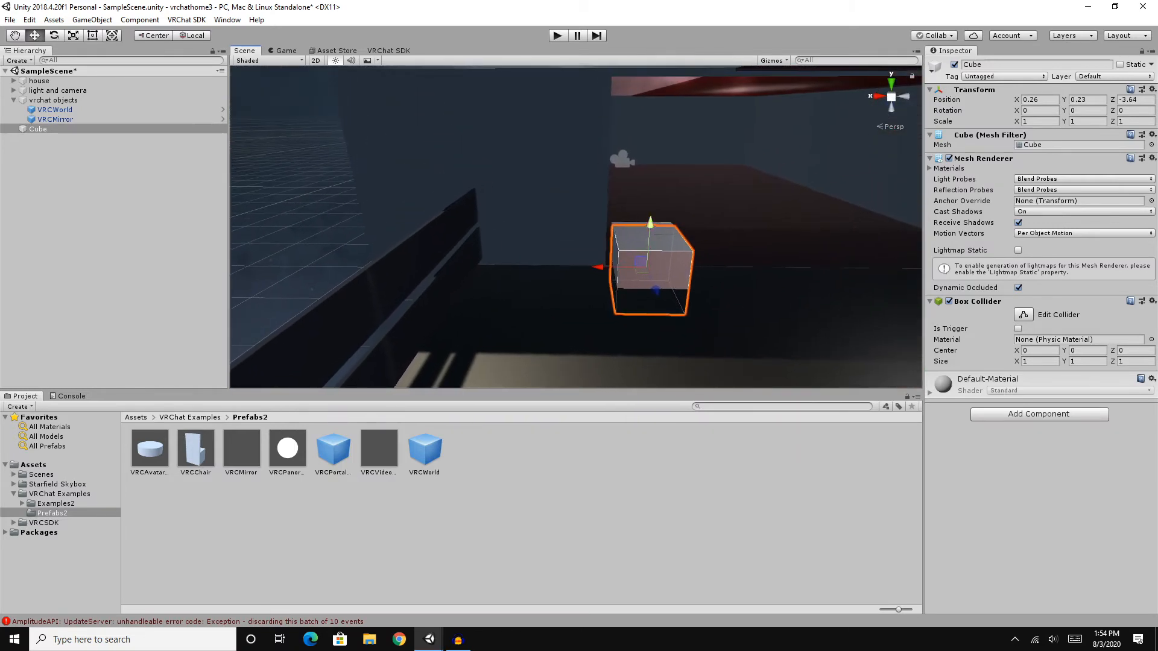
pyautogui.moveTo(650, 233); pyautogui.dragTo(654, 149)
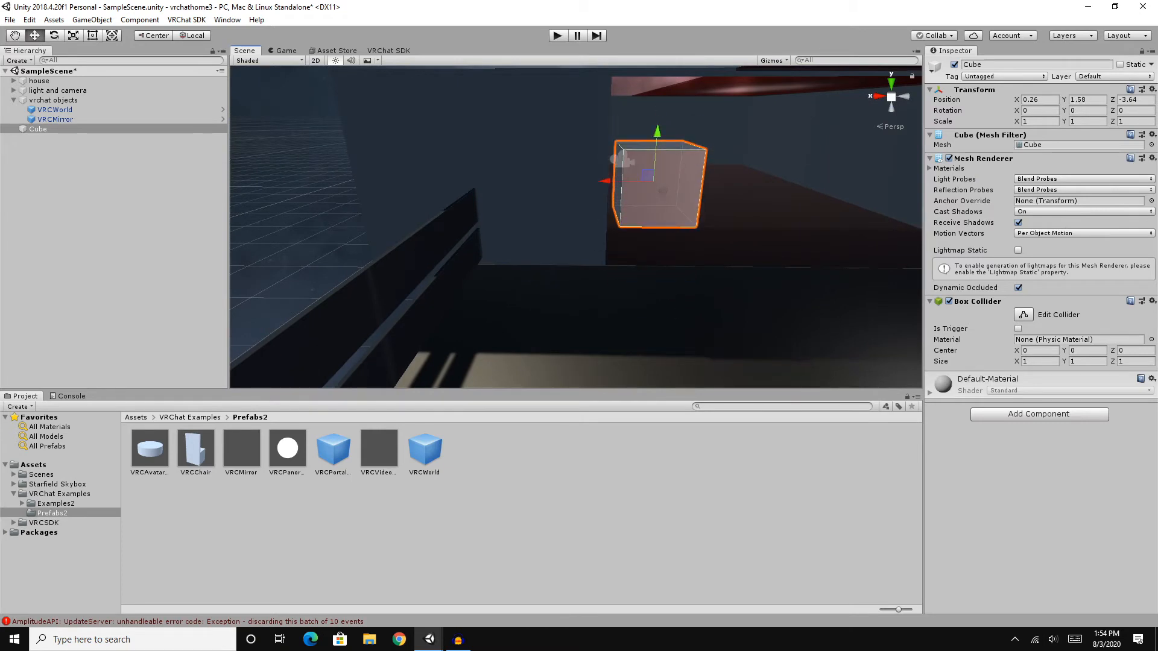
pyautogui.moveTo(606, 180); pyautogui.dragTo(500, 181)
# Scale the cube into a small flat button, about 0.28 in X, 0.26 in Y and -0.10 in Z.
pyautogui.press('r')
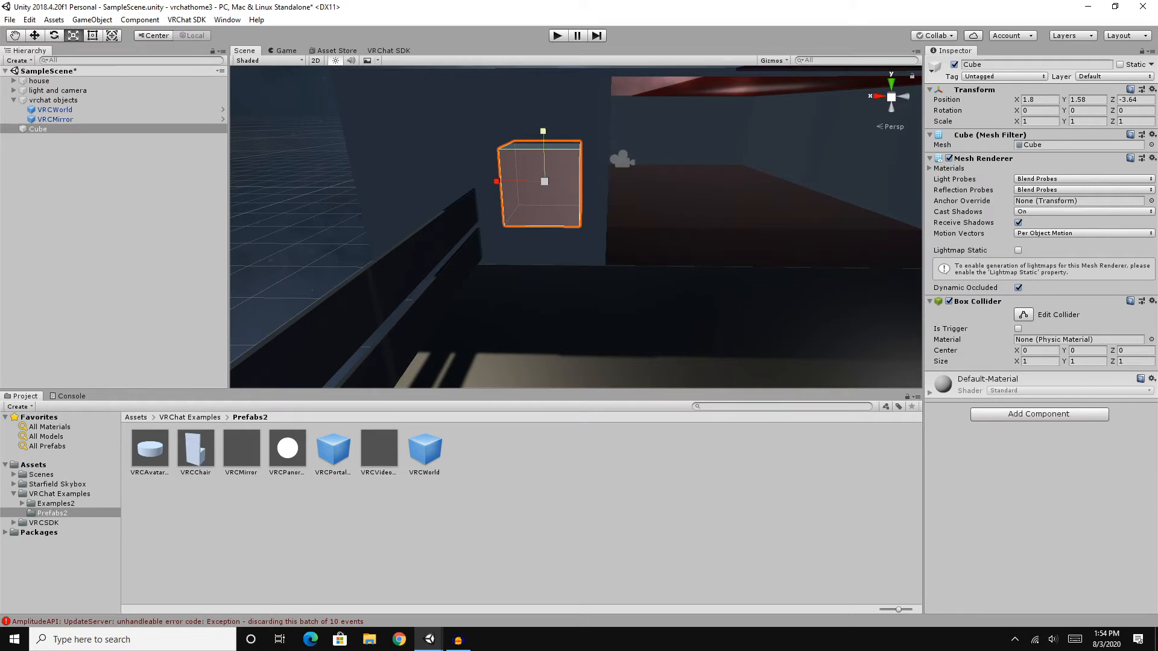
pyautogui.moveTo(542, 131); pyautogui.dragTo(540, 181)
pyautogui.moveTo(543, 131); pyautogui.dragTo(627, 221)
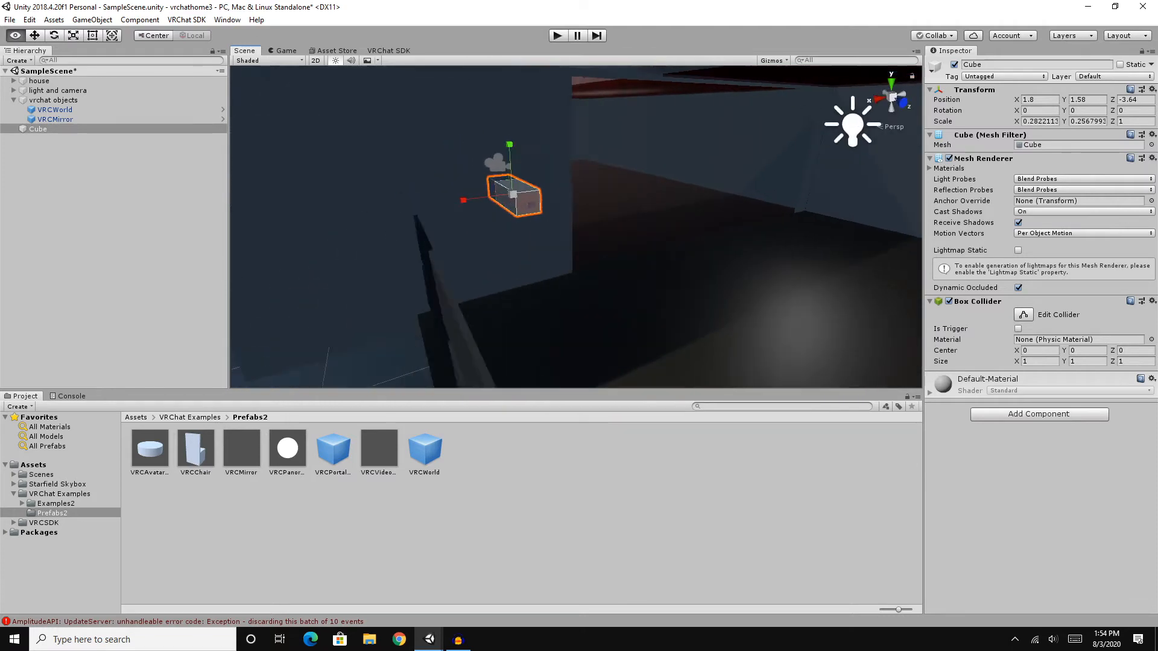
pyautogui.moveTo(627, 220); pyautogui.dragTo(763, 208, button='right')
pyautogui.moveTo(632, 179)
pyautogui.mouseDown()
pyautogui.moveTo(578, 178)
pyautogui.moveTo(610, 179)
pyautogui.mouseUp()
# Move the flattened cube against the wall beside the mirror, at about Z -3.84.
pyautogui.press('w')
pyautogui.moveTo(610, 181); pyautogui.dragTo(412, 187, button='right')
pyautogui.press('w')
pyautogui.press('s')
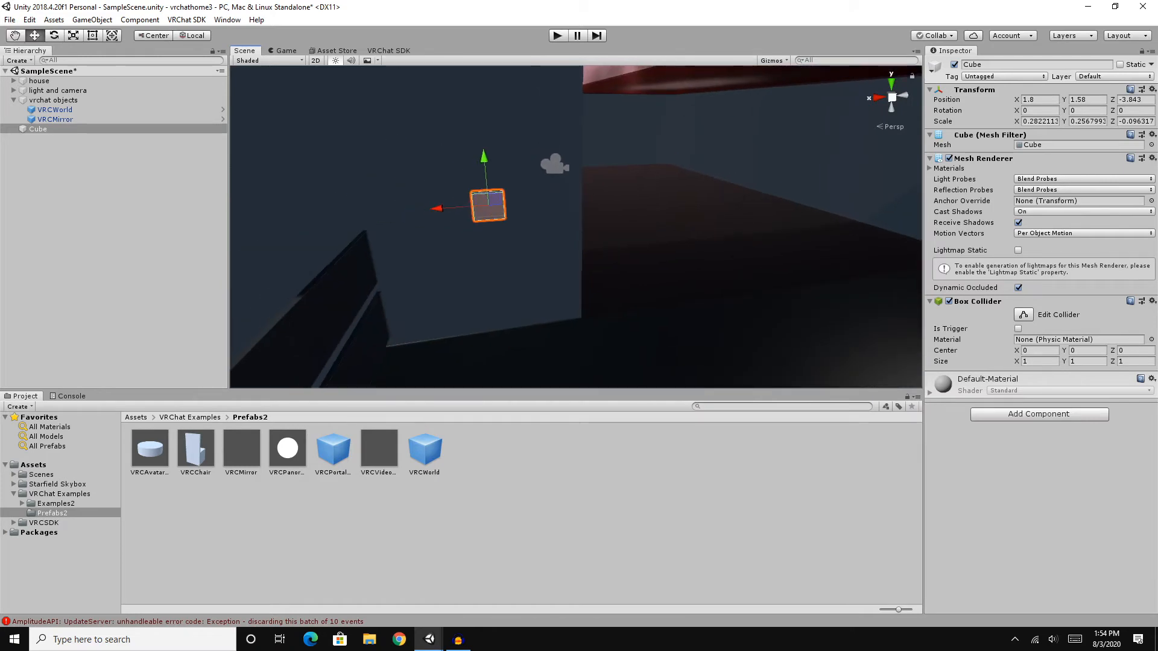
# Deactivate the VRCMirror object on the wall.
pyautogui.moveTo(573, 235); pyautogui.dragTo(640, 208, button='right')
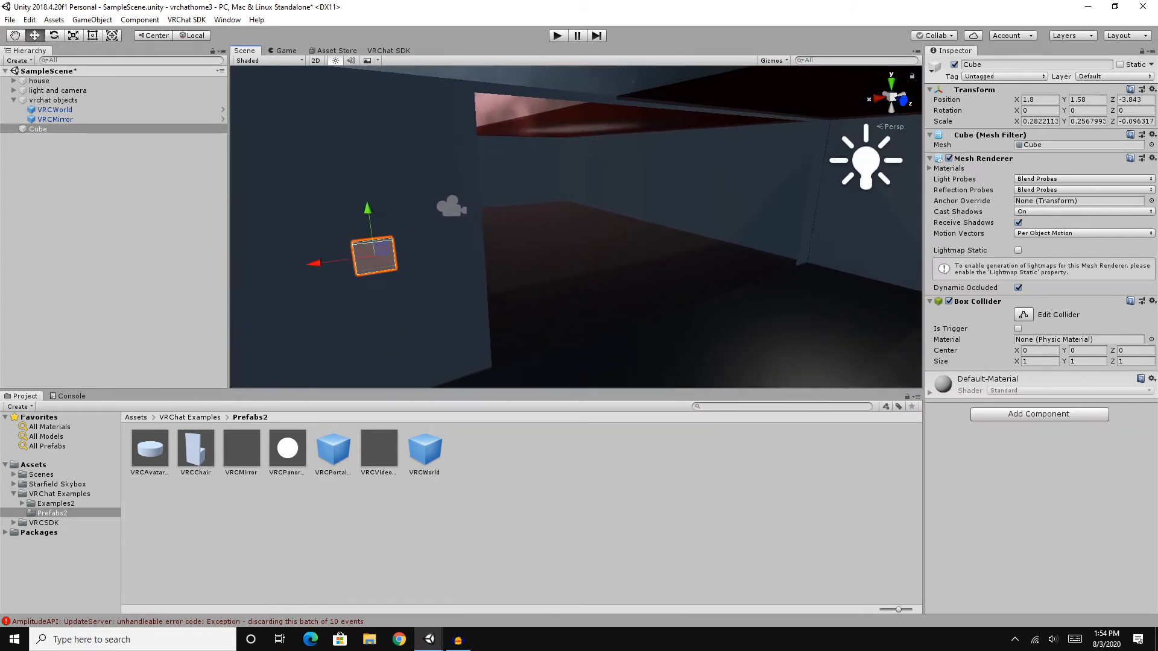
pyautogui.click(640, 208)
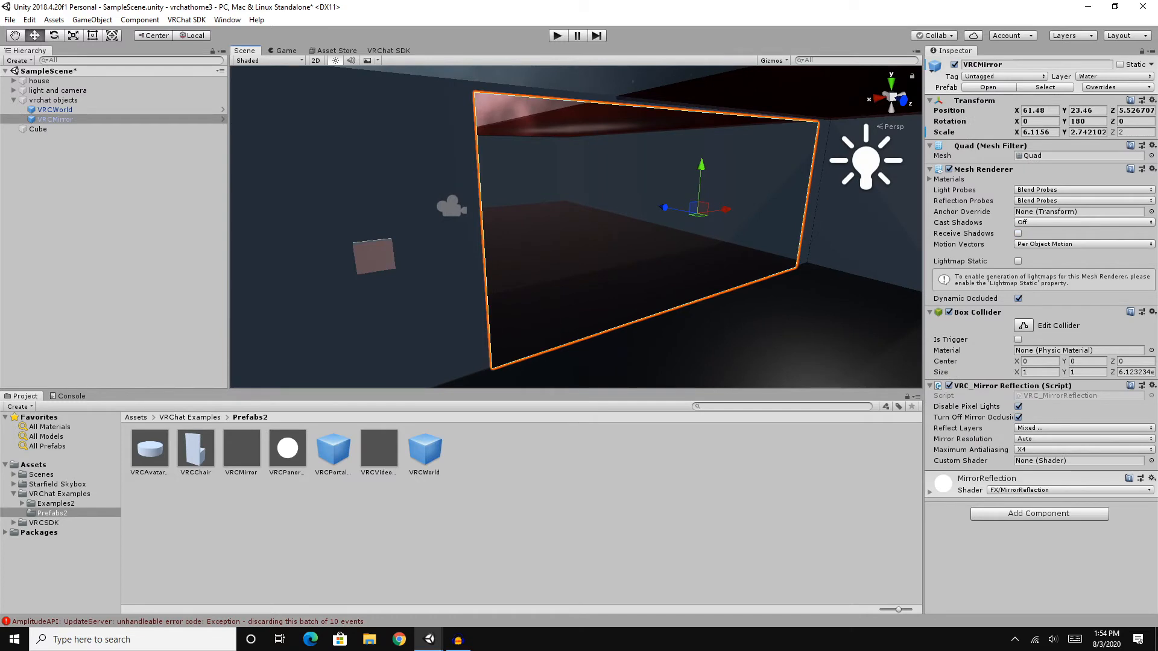
pyautogui.click(954, 64)
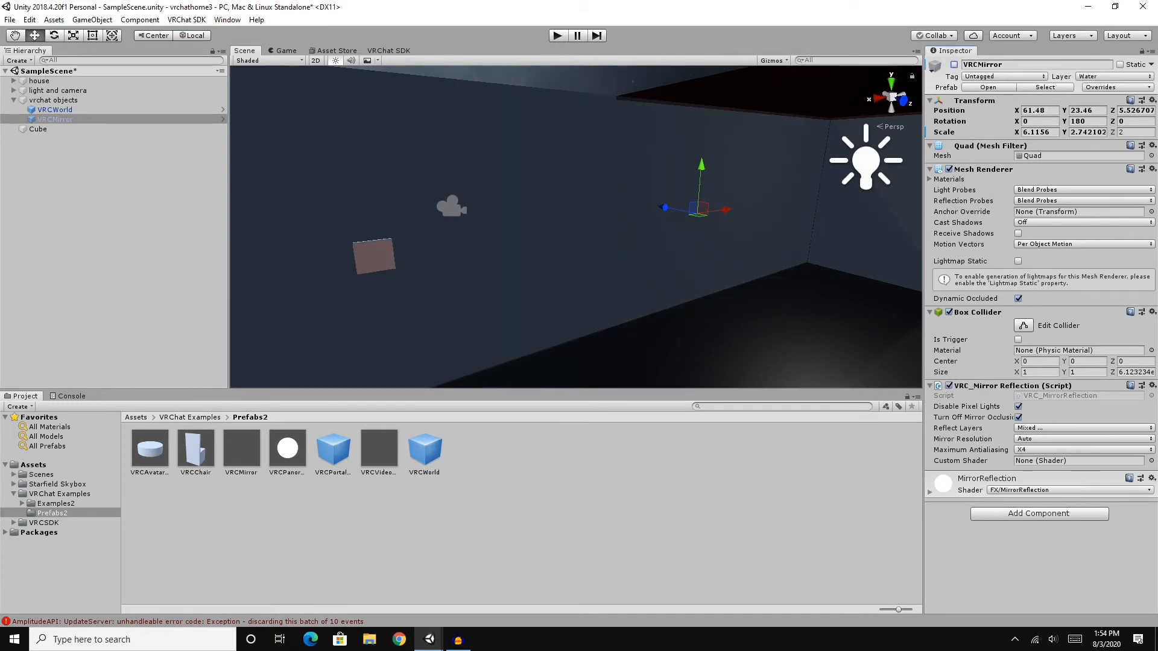
# Make the cube a child of the vrchat objects group and add a VRC_Trigger component to it.
pyautogui.click(380, 252)
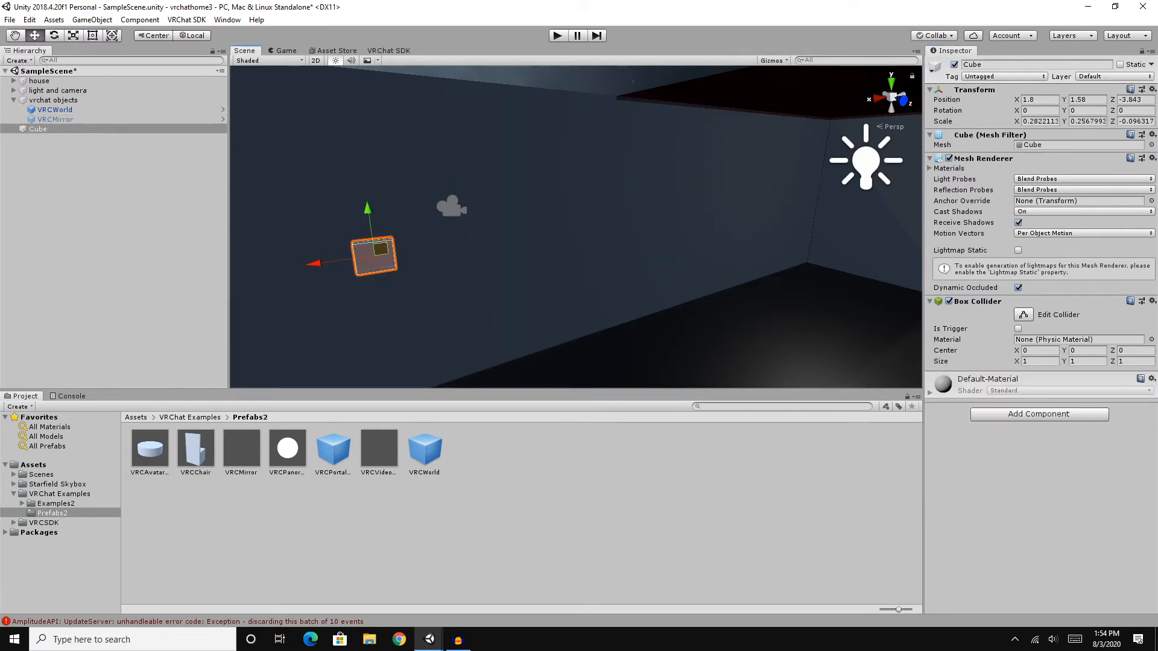
pyautogui.moveTo(37, 129); pyautogui.dragTo(53, 100)
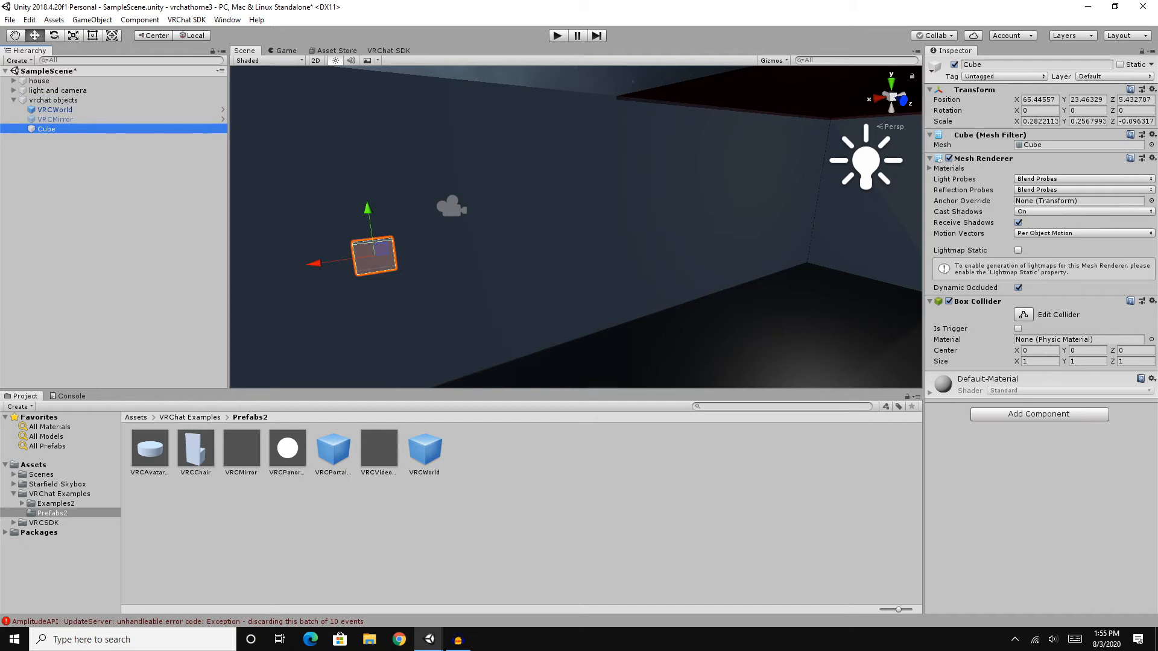
pyautogui.click(1039, 414)
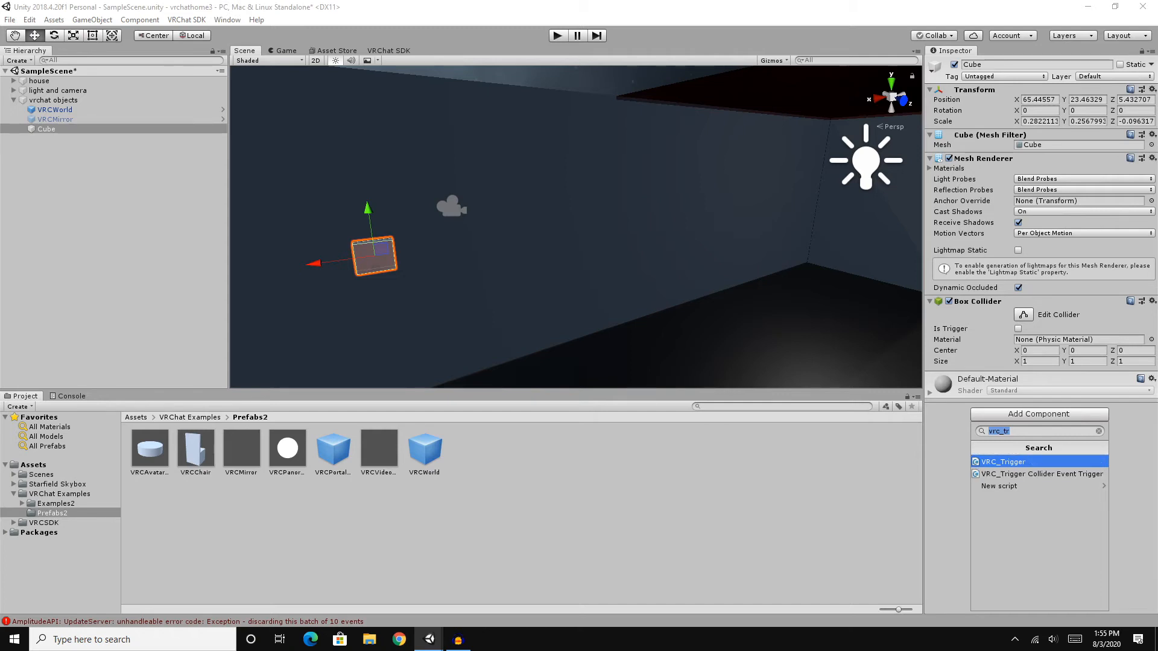
pyautogui.press('Down')
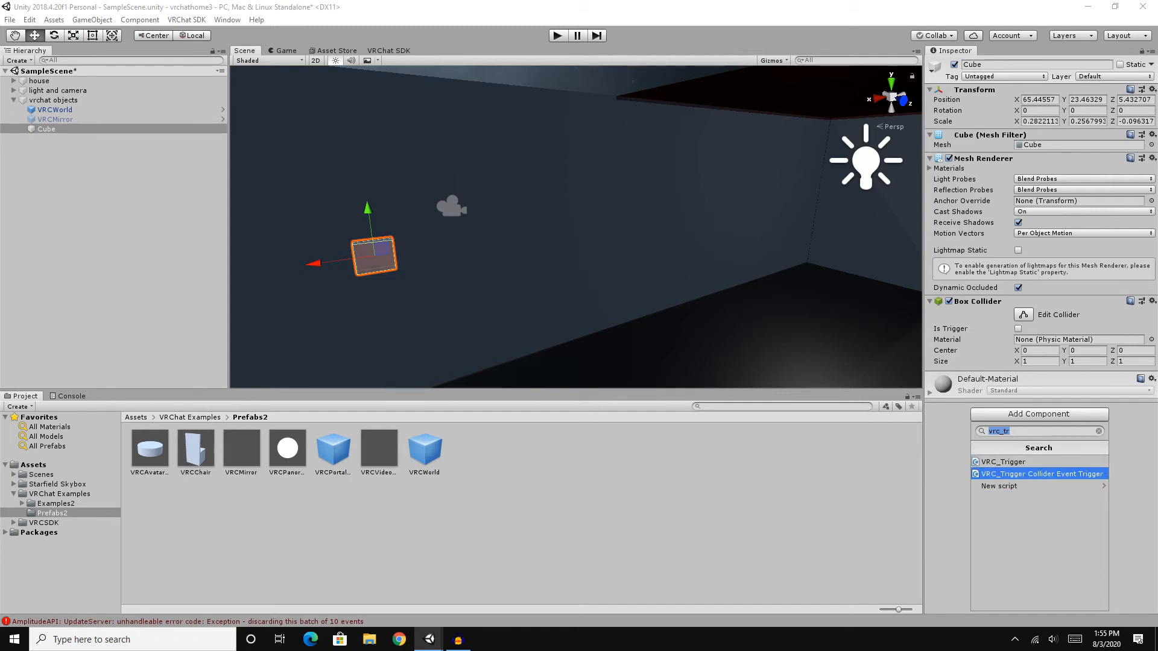
pyautogui.press('Up')
pyautogui.press('Return')
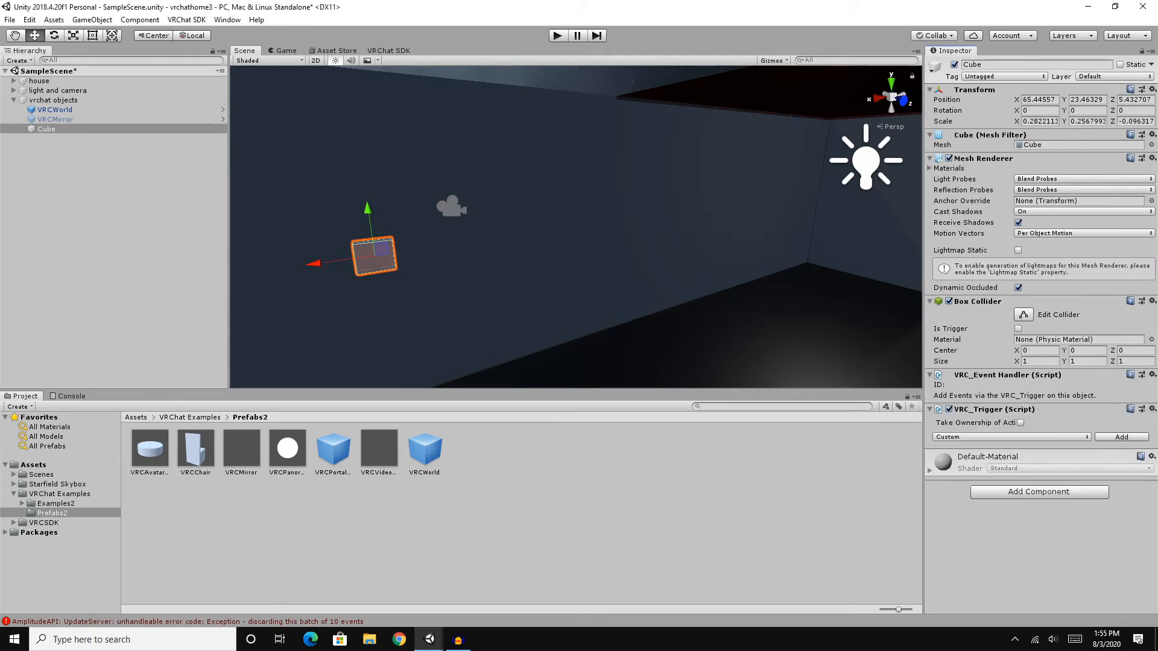
# Add an OnInteract event to the cube's VRC_Trigger.
pyautogui.click(1012, 438)
pyautogui.click(1012, 437)
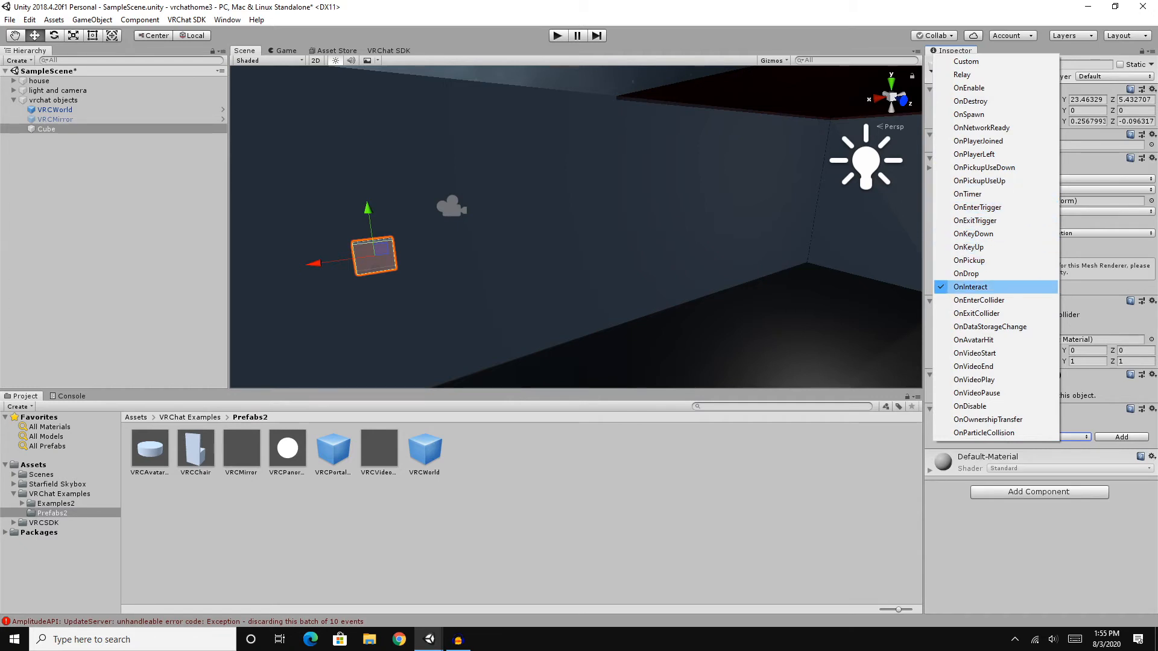
pyautogui.click(375, 266)
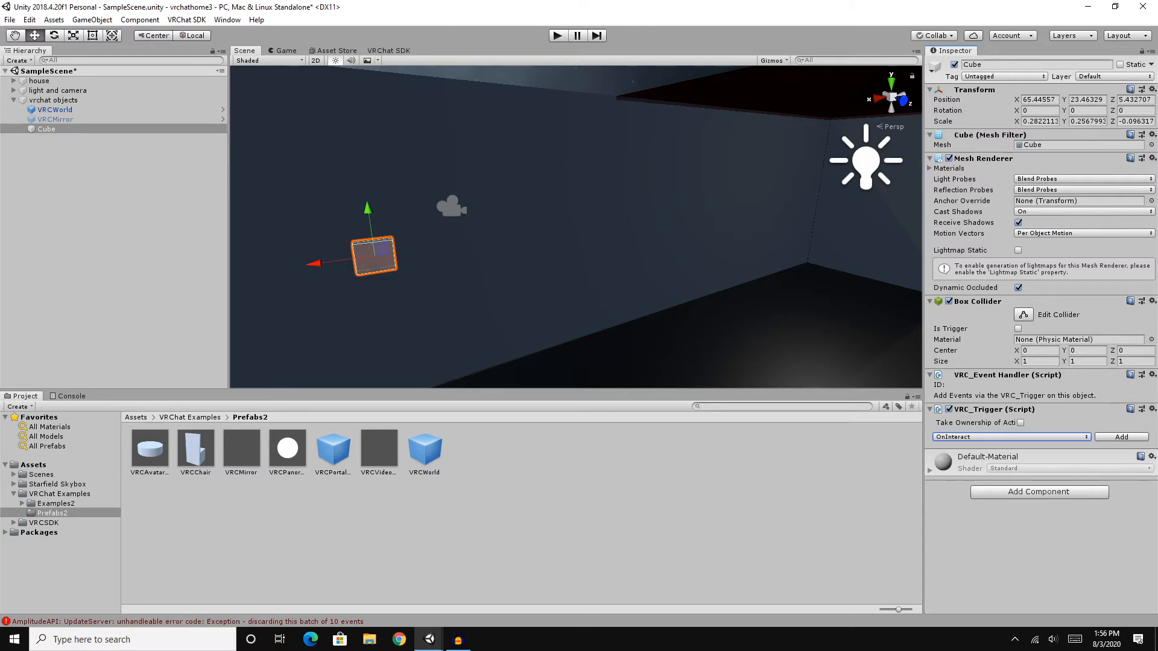
pyautogui.click(1122, 436)
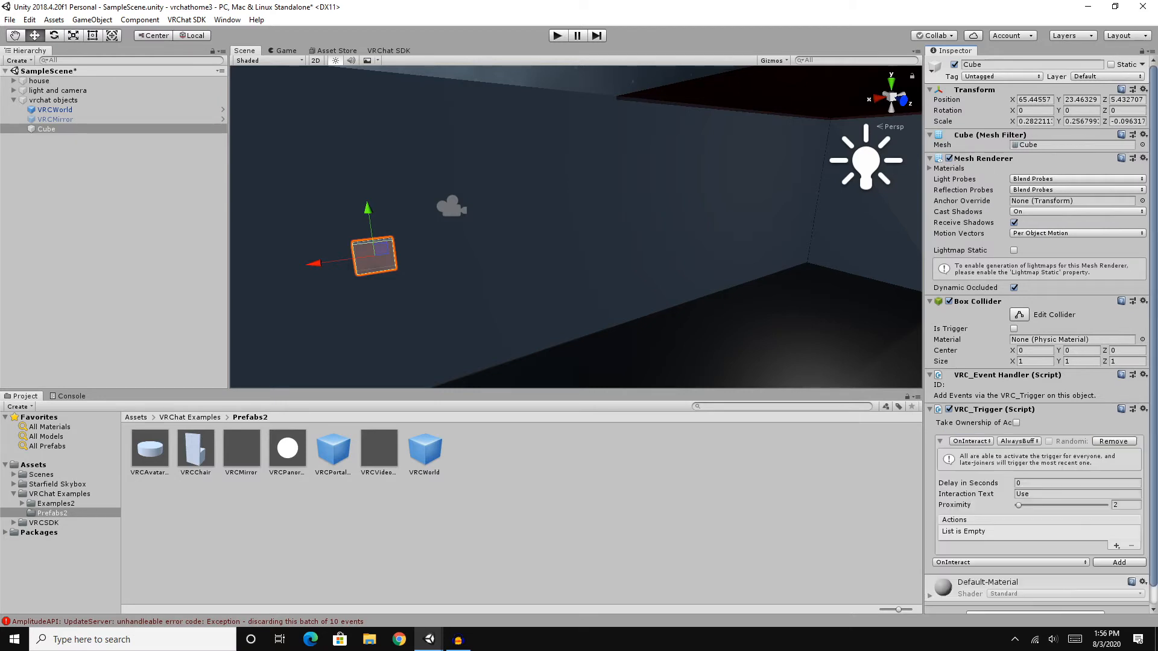
pyautogui.scroll(-1, 1037, 335)
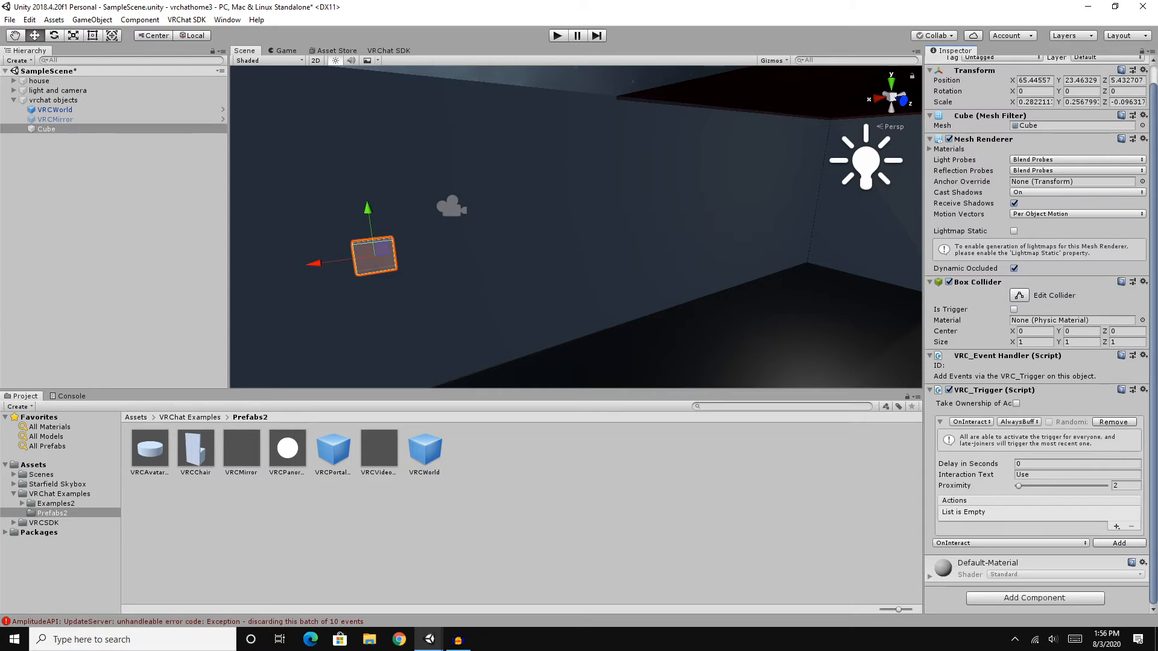
# Select the VRCMirror object and review its settings.
pyautogui.click(56, 119)
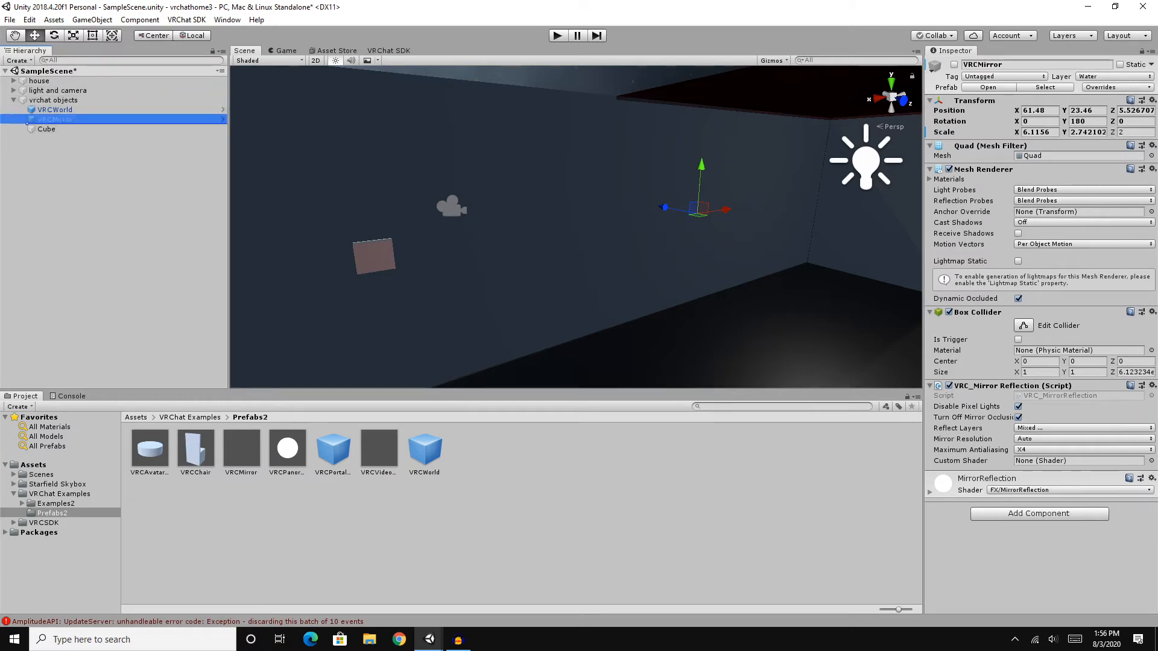
pyautogui.rightClick(482, 217)
pyautogui.click(1037, 561)
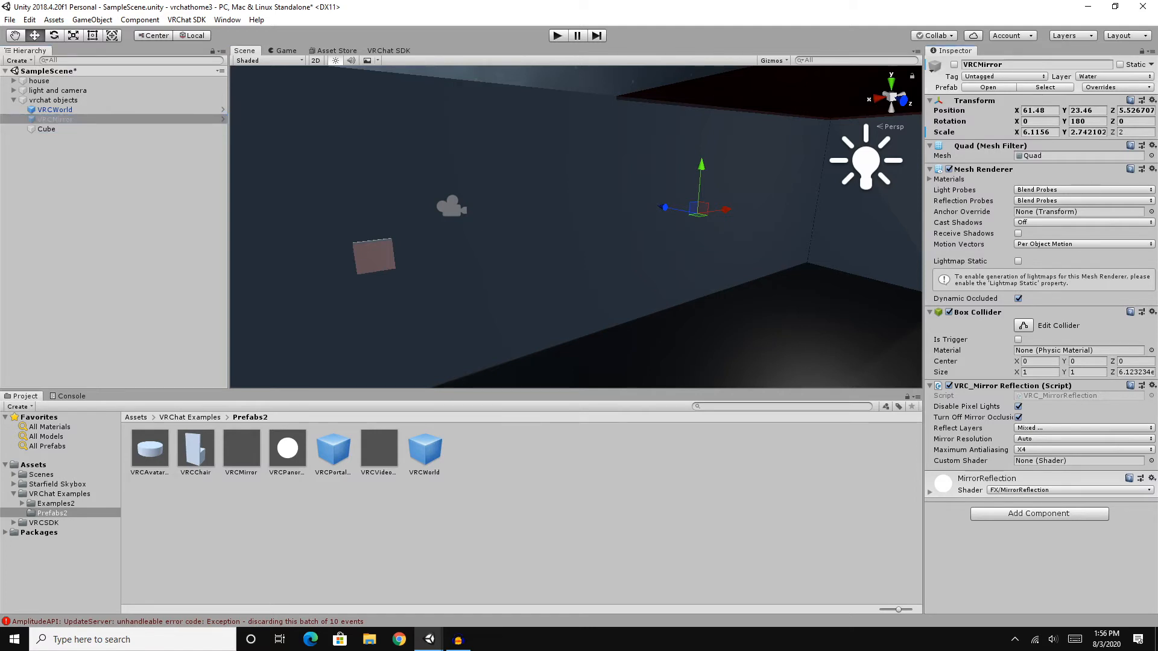
# Add a SetGameObjectActive action to the OnInteract event of the cube's VRC_Trigger.
pyautogui.click(989, 479)
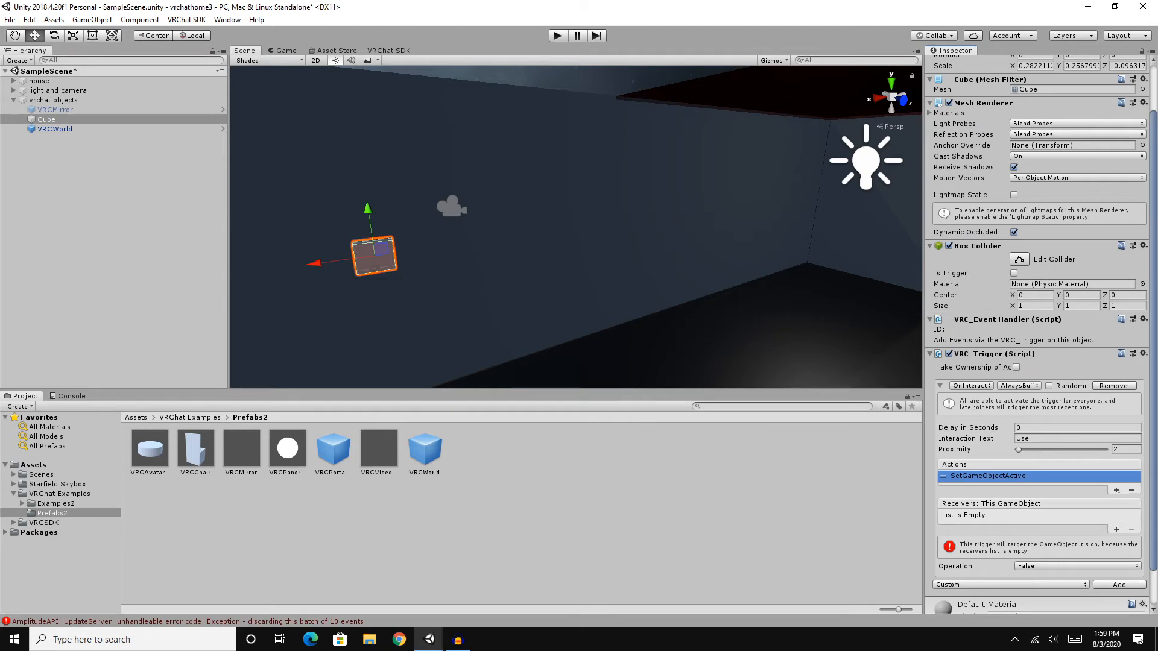
pyautogui.click(1116, 490)
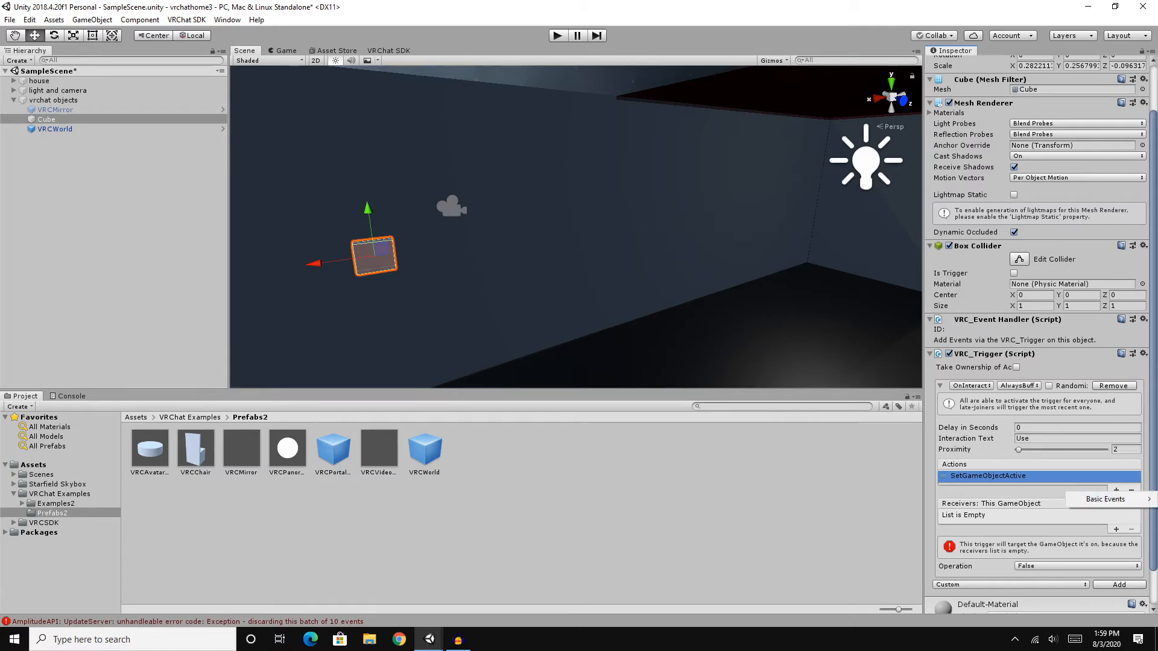
pyautogui.moveTo(1106, 499)
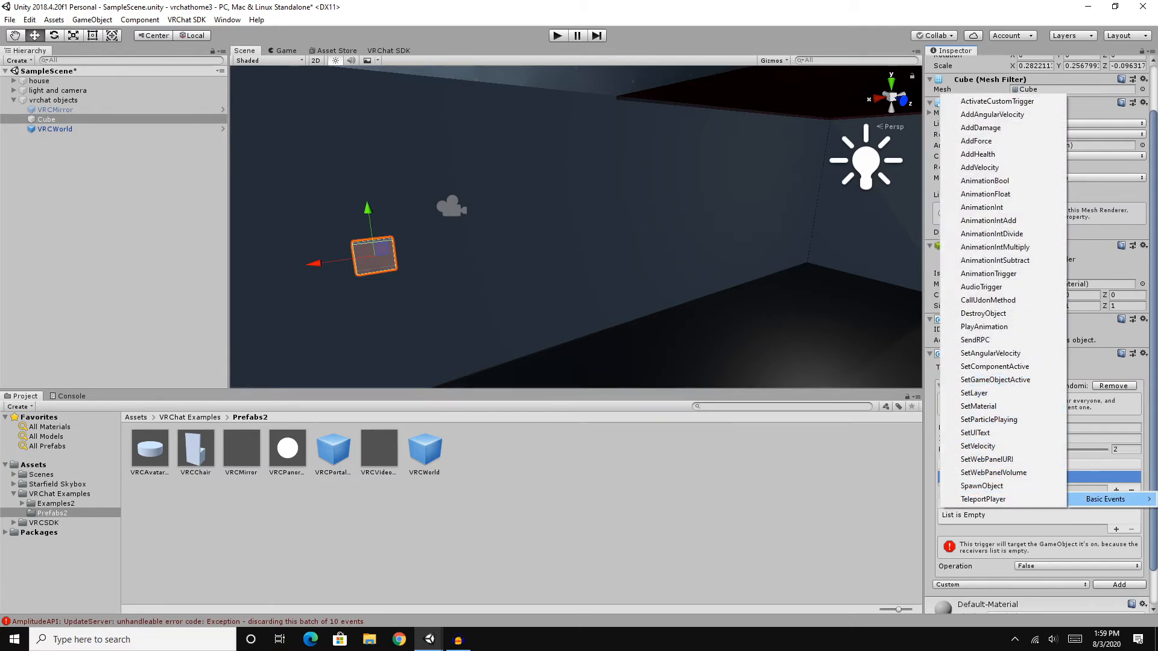
pyautogui.click(995, 380)
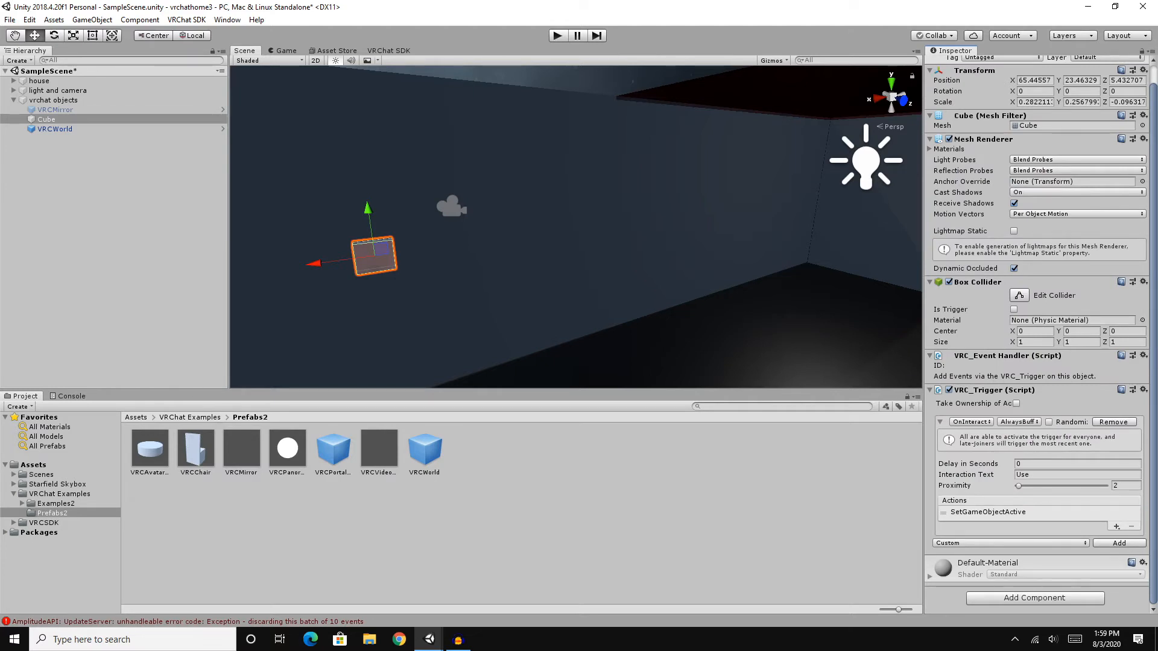
# Assign VRCMirror as the receiver of the SetGameObjectActive action and collapse the cube's VRC_Trigger component.
pyautogui.click(988, 513)
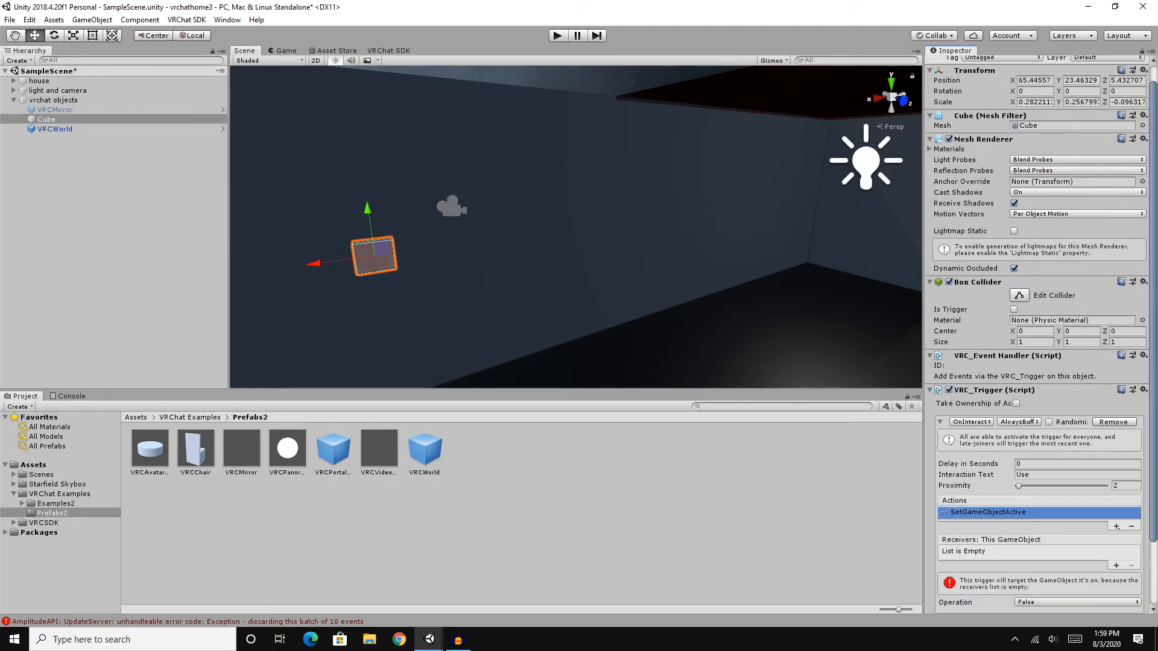
pyautogui.scroll(-3, 1040, 335)
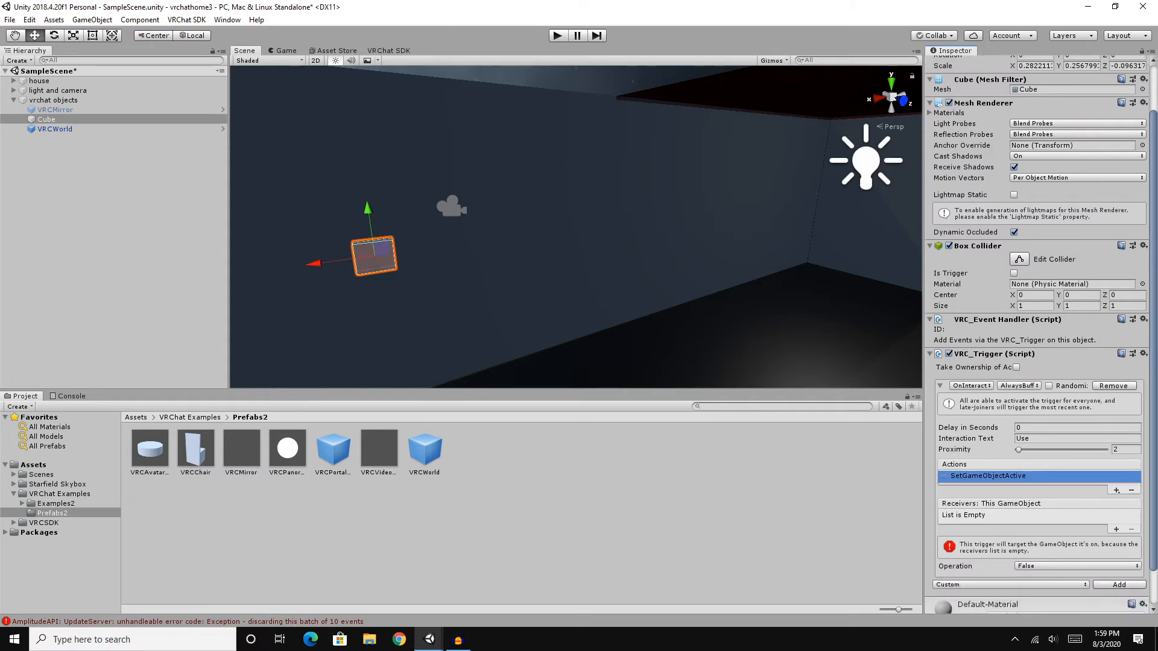
pyautogui.moveTo(56, 110); pyautogui.dragTo(67, 111)
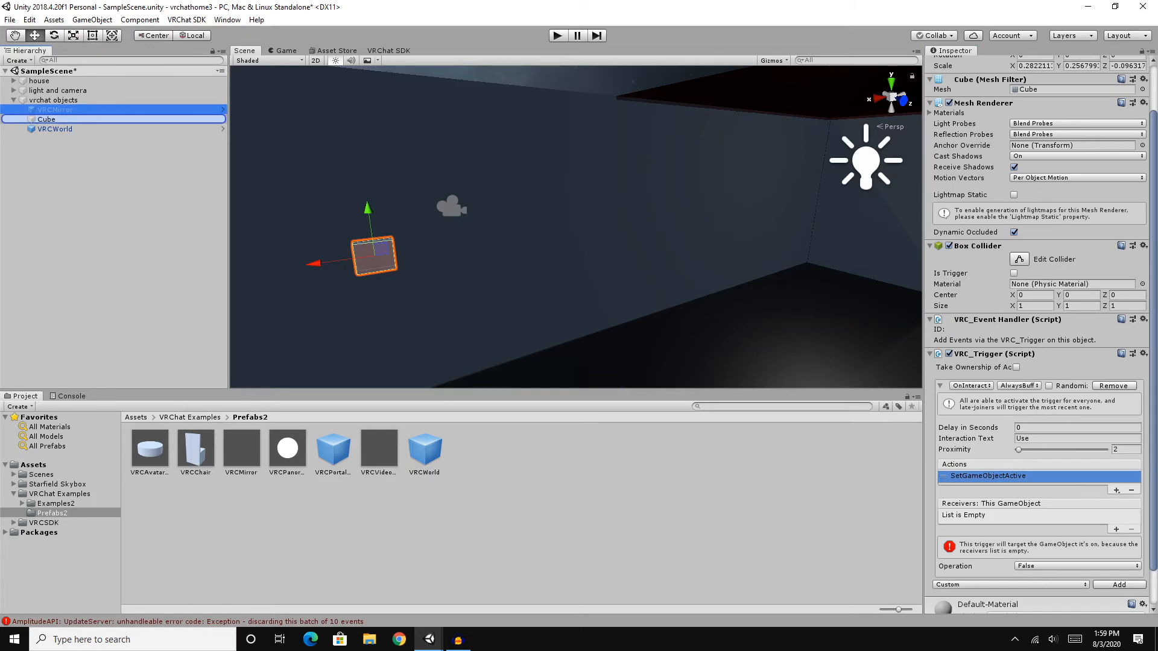
pyautogui.moveTo(66, 119); pyautogui.dragTo(337, 199)
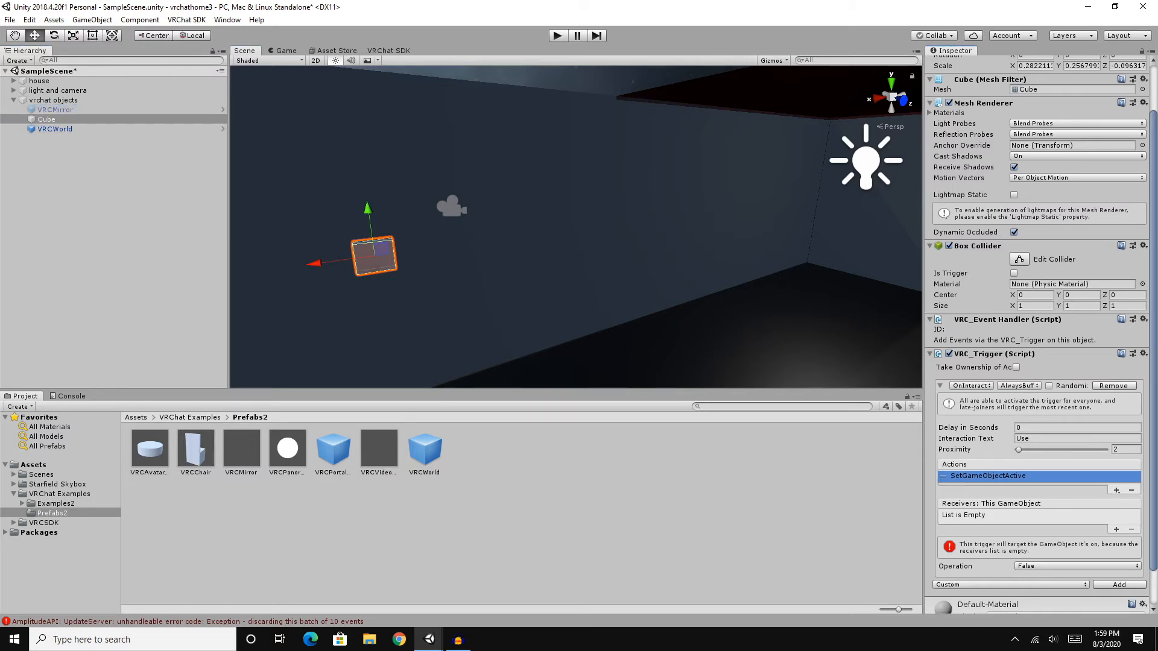
pyautogui.moveTo(55, 110); pyautogui.dragTo(1025, 515)
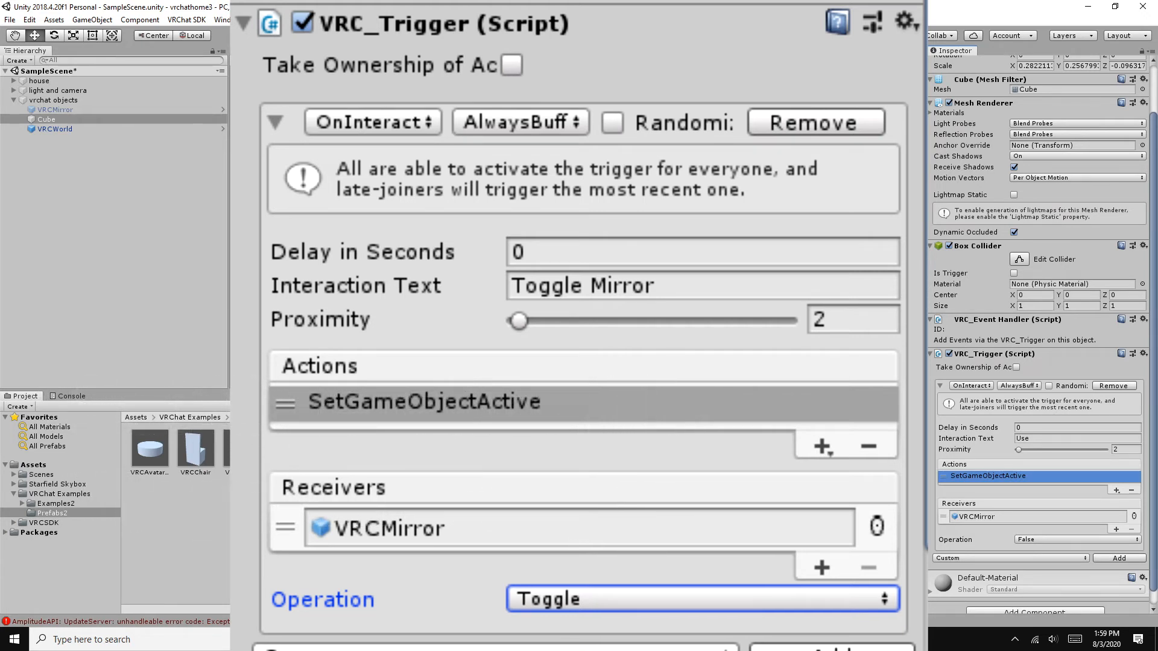
pyautogui.click(930, 354)
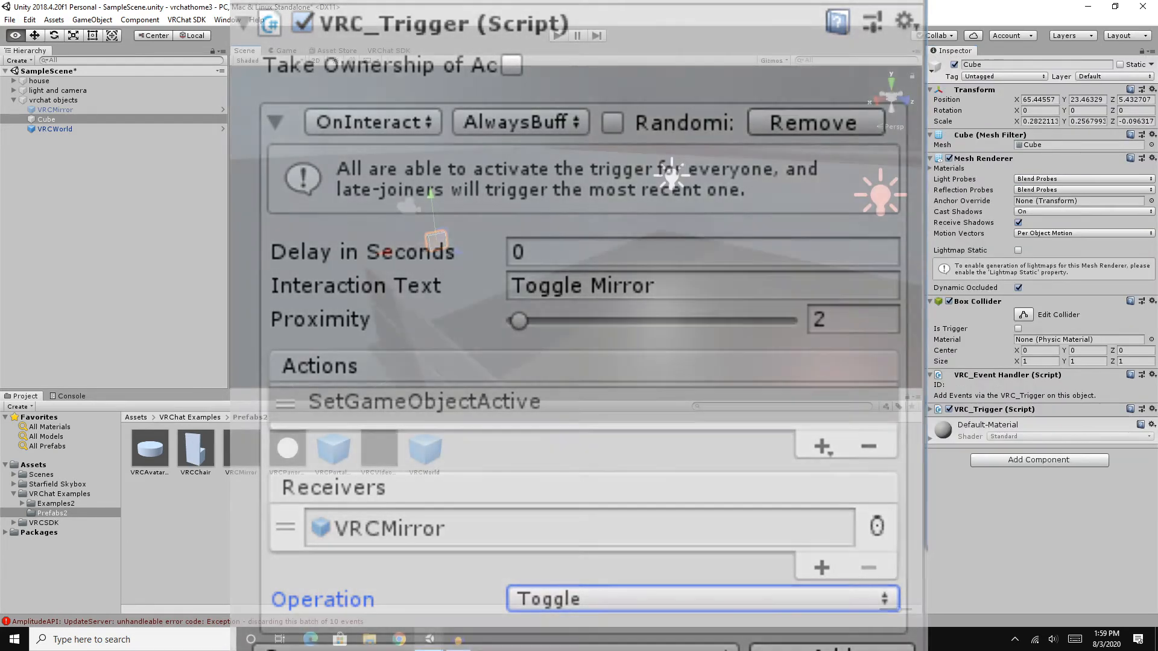
# Examine the house interior and its floor from several viewpoints.
pyautogui.moveTo(576, 227); pyautogui.dragTo(546, 240, button='right')
pyautogui.press('d')
pyautogui.press('w')
pyautogui.press('d')
pyautogui.press('a')
pyautogui.press('d')
pyautogui.press('s')
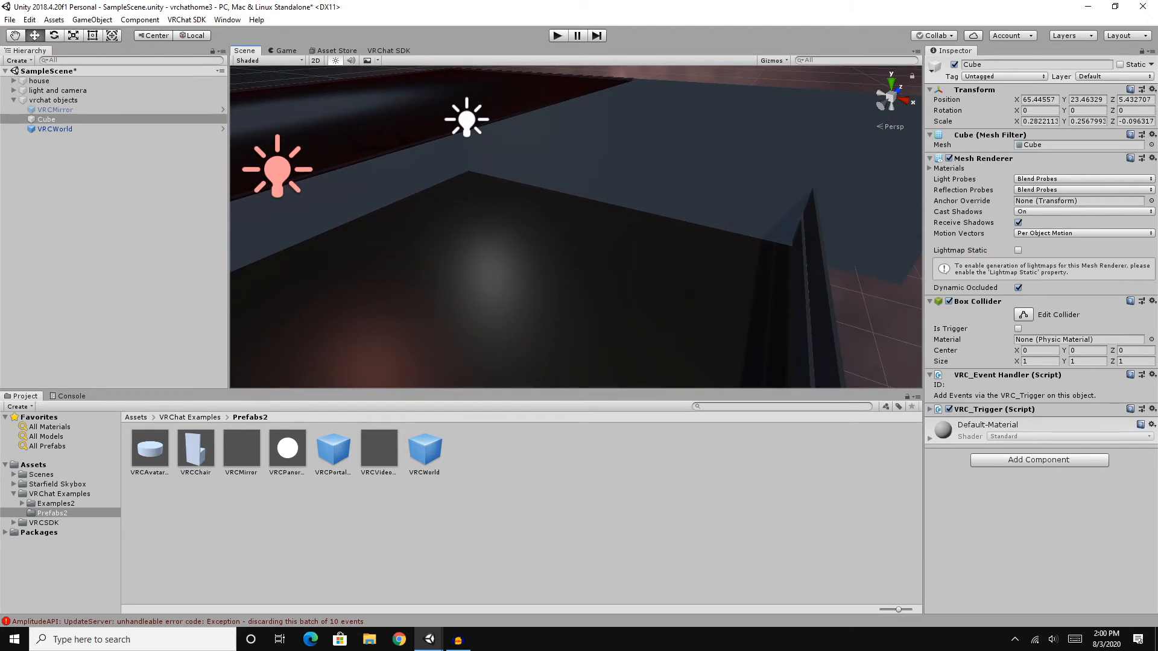
pyautogui.moveTo(546, 240); pyautogui.dragTo(338, 268, button='right')
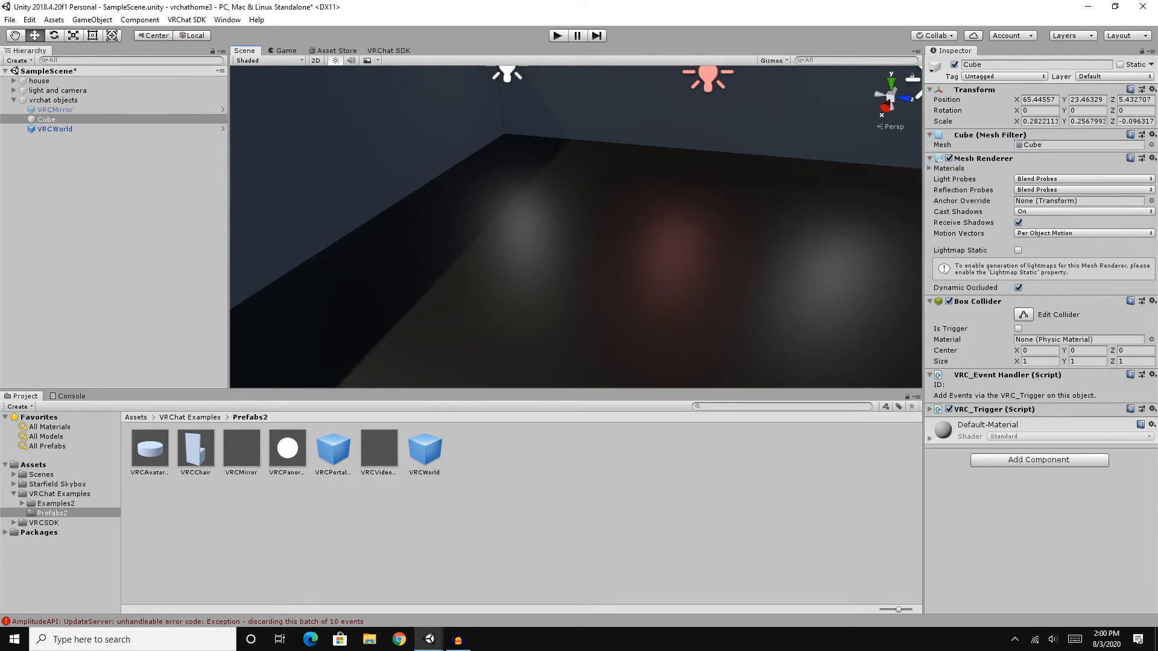
# Try placing the VRCChair prefab on the house floor.
pyautogui.click(214, 512)
pyautogui.click(195, 450)
pyautogui.moveTo(459, 241); pyautogui.dragTo(651, 256, button='right')
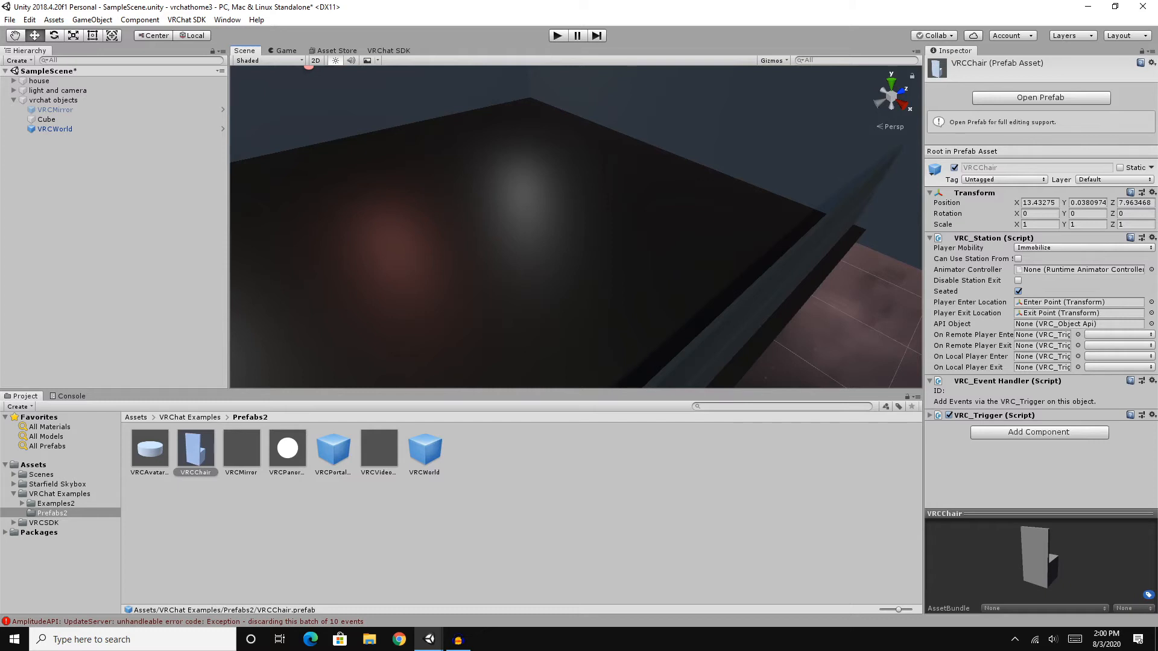
pyautogui.moveTo(196, 449); pyautogui.dragTo(582, 301)
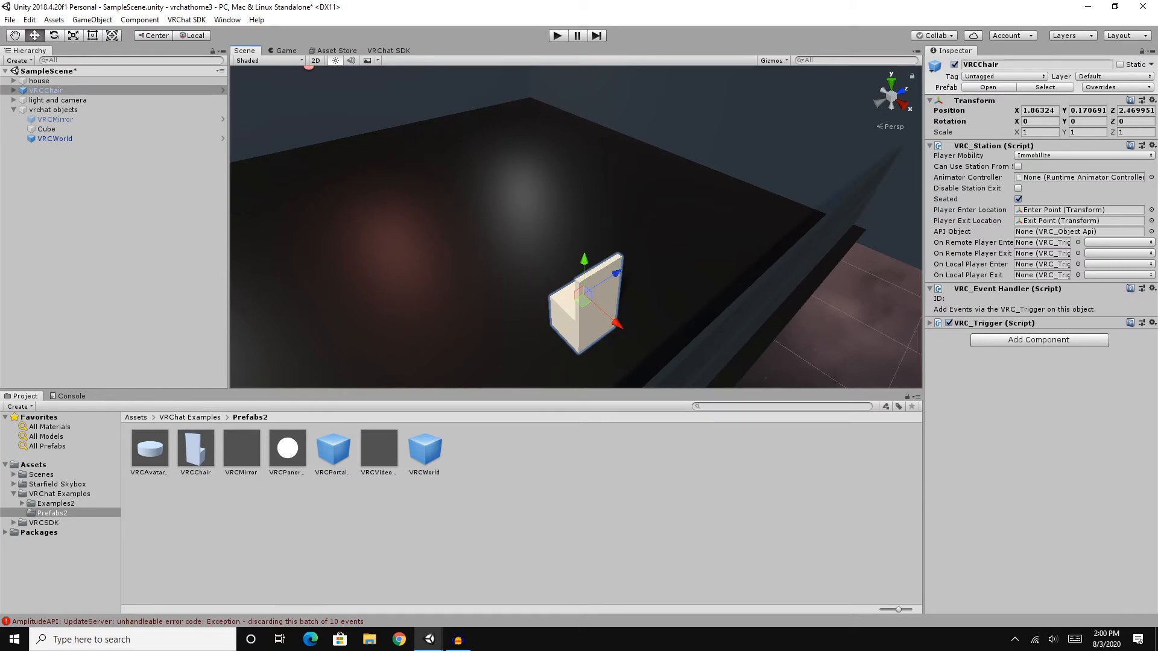
pyautogui.moveTo(582, 302); pyautogui.dragTo(548, 305, button='right')
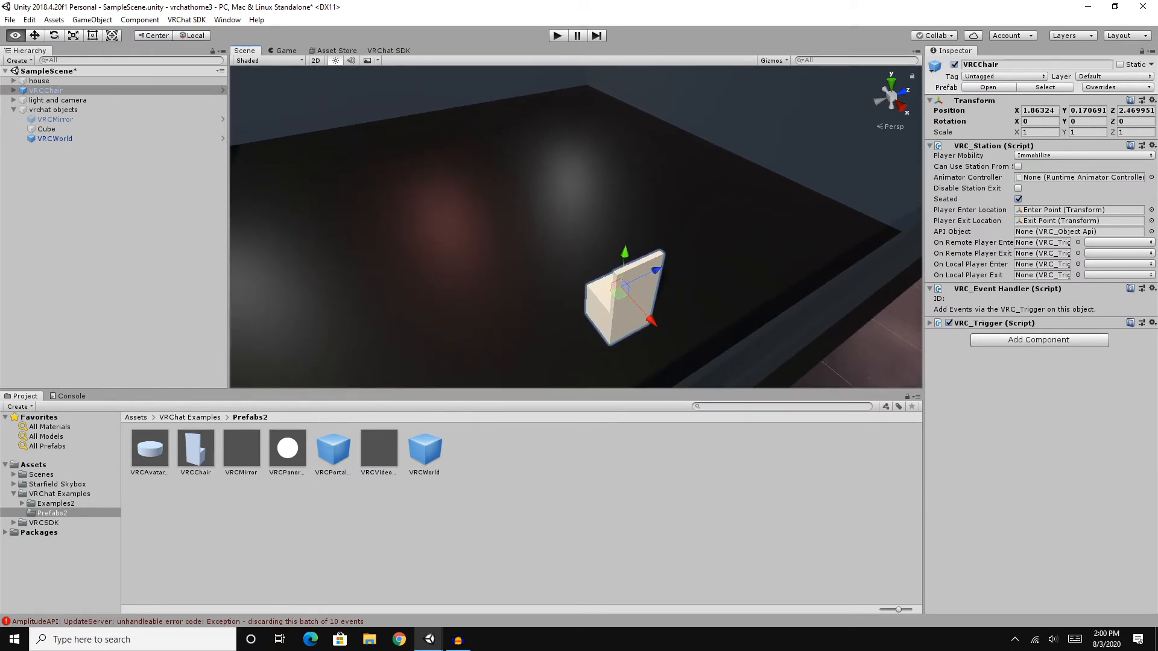
pyautogui.hotkey('ctrl', 'z')
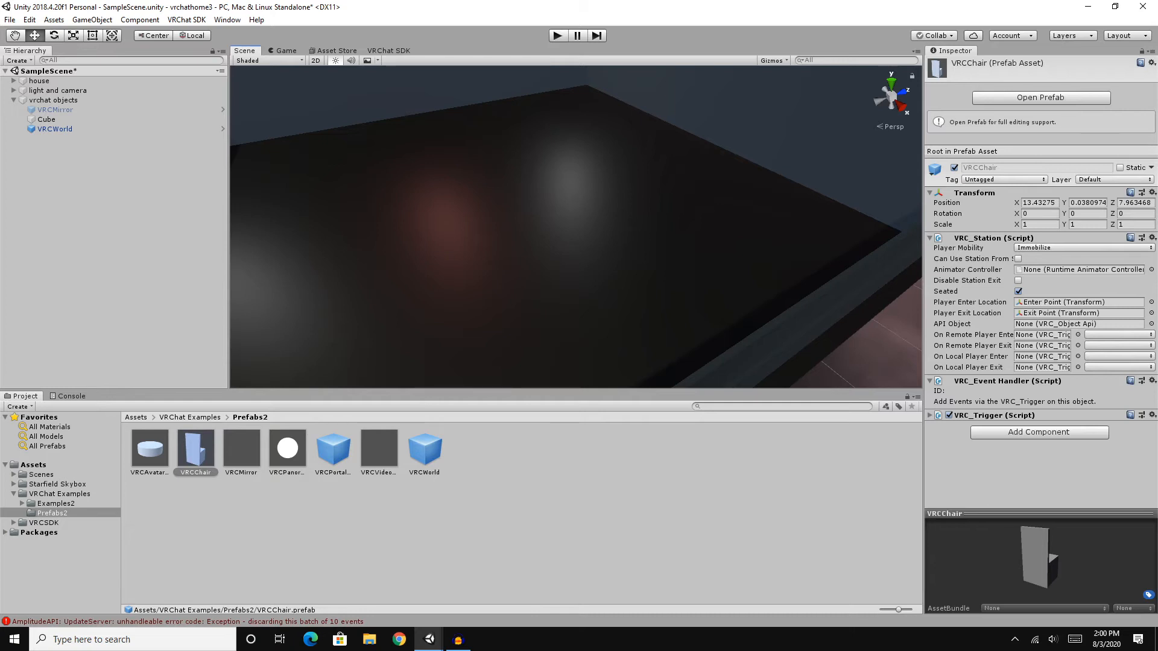
# Search the Unity Asset Store for probuilder and open the Snaps Prototype | Sci-Fi / Industrial asset.
pyautogui.click(333, 51)
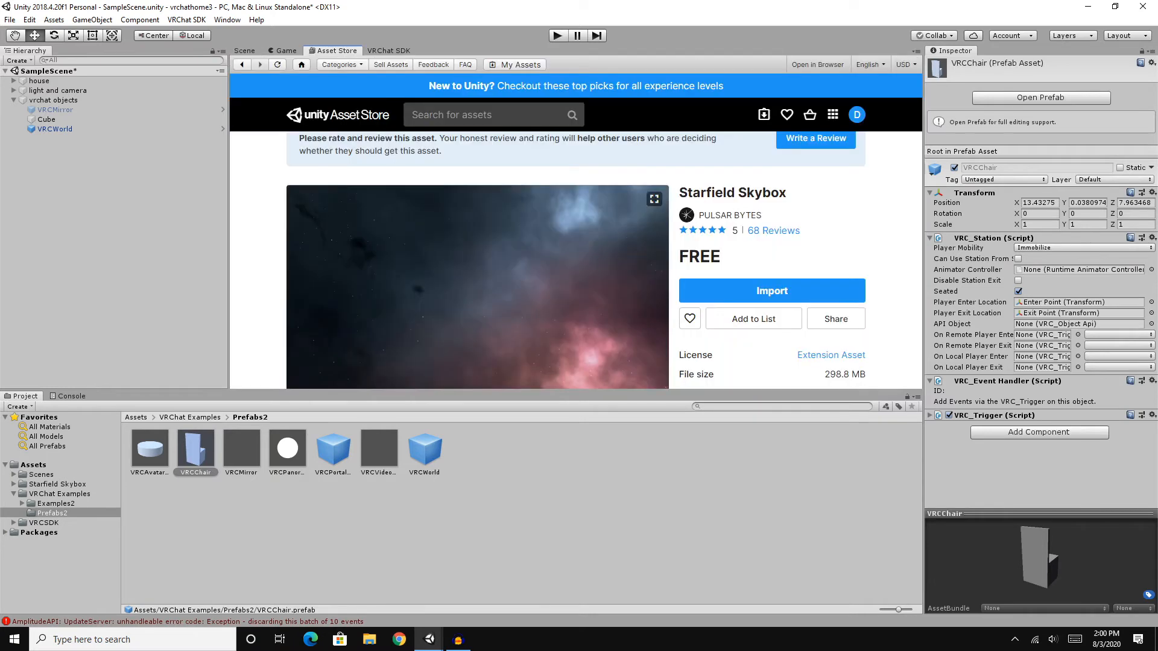
pyautogui.click(482, 115)
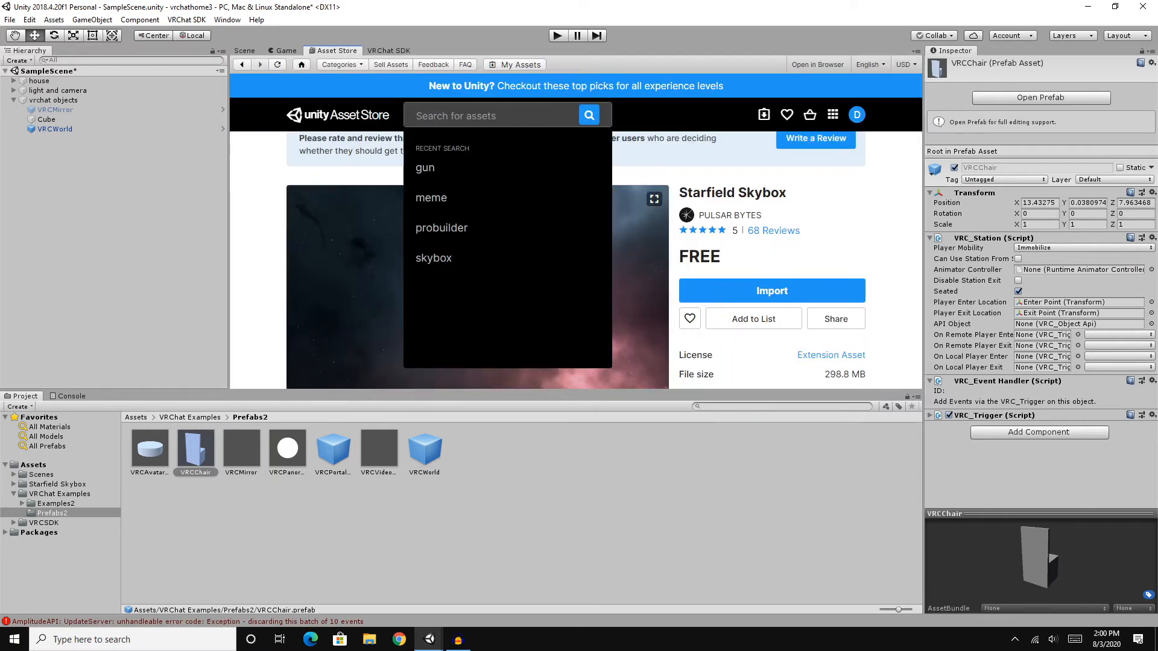
pyautogui.click(441, 227)
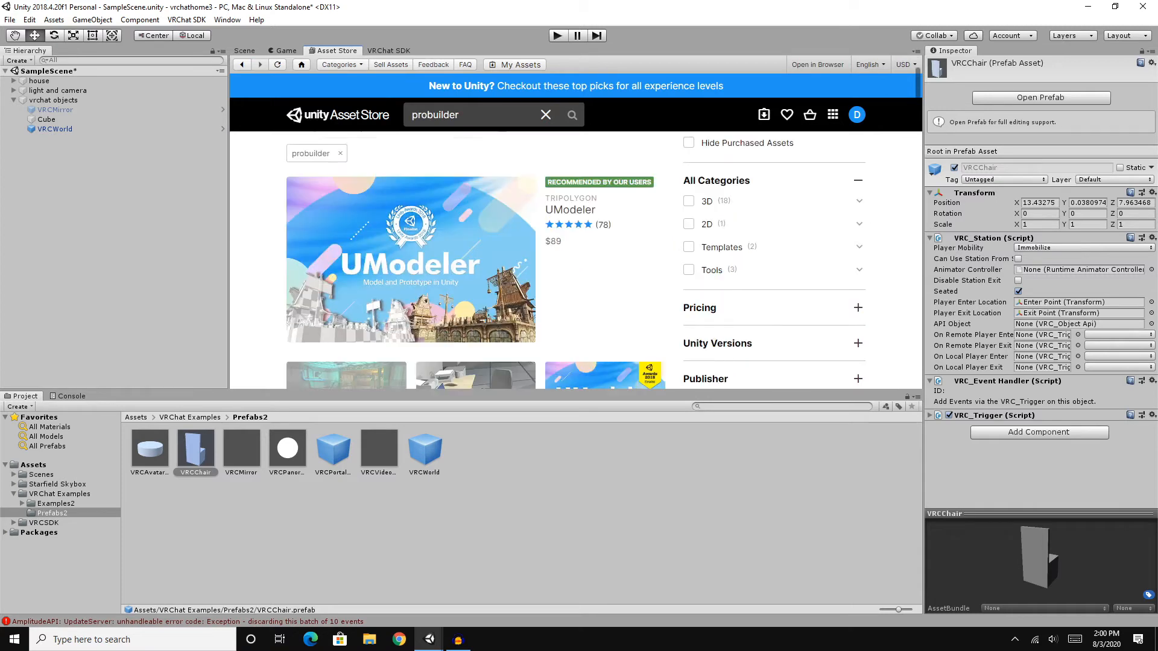
pyautogui.scroll(-3, 576, 229)
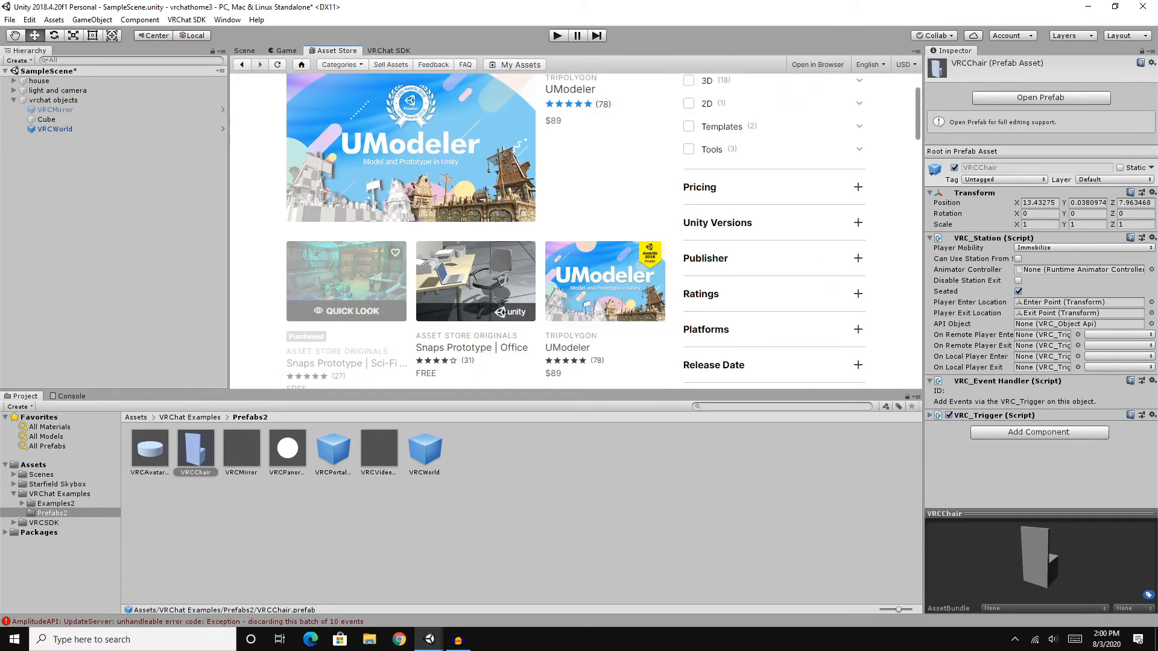
pyautogui.click(346, 277)
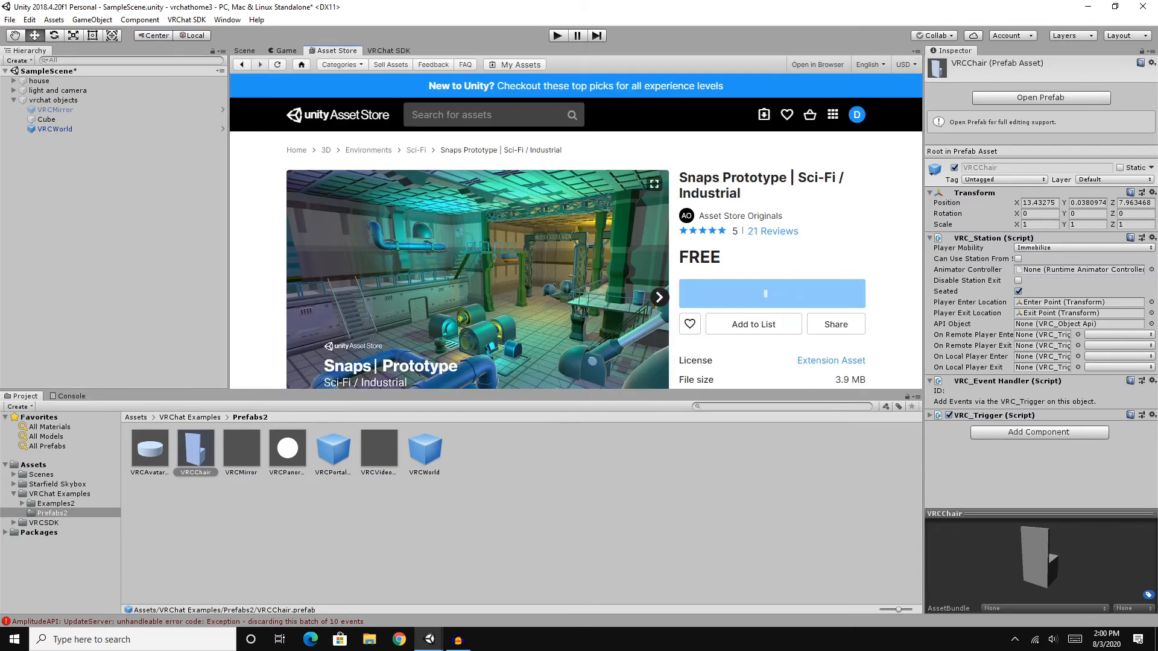
# Review the Snaps Prototype | Sci-Fi / Industrial page and import the complete package into the project.
pyautogui.scroll(-2, 576, 229)
pyautogui.scroll(-2, 576, 229)
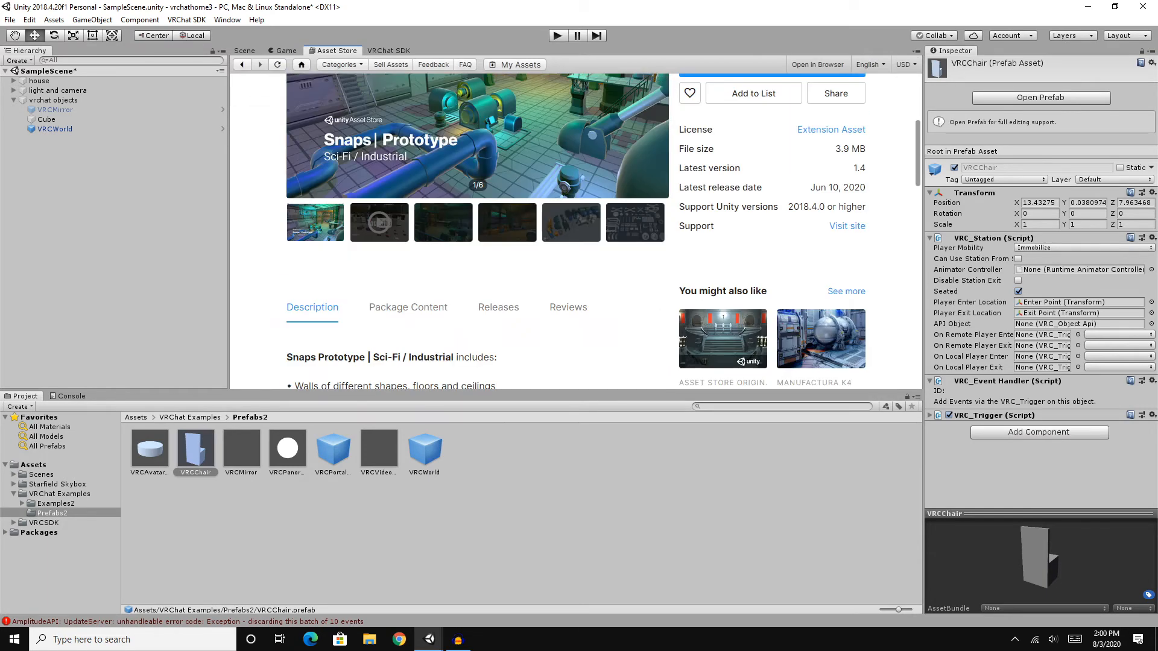
pyautogui.scroll(3, 576, 229)
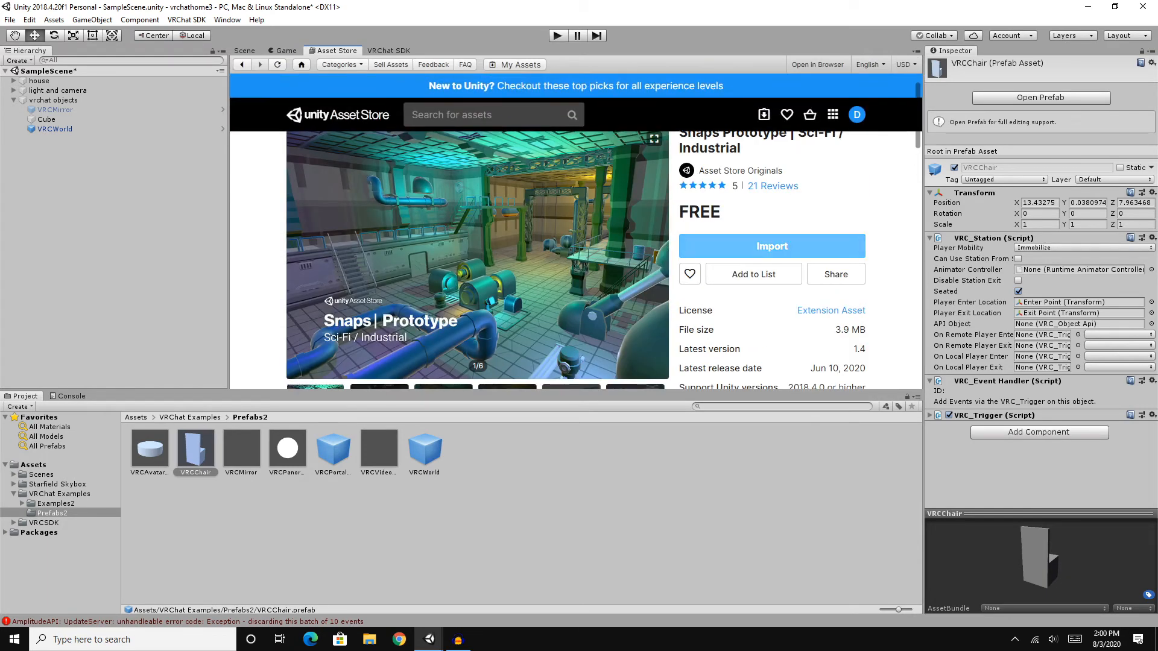
pyautogui.scroll(1, 576, 241)
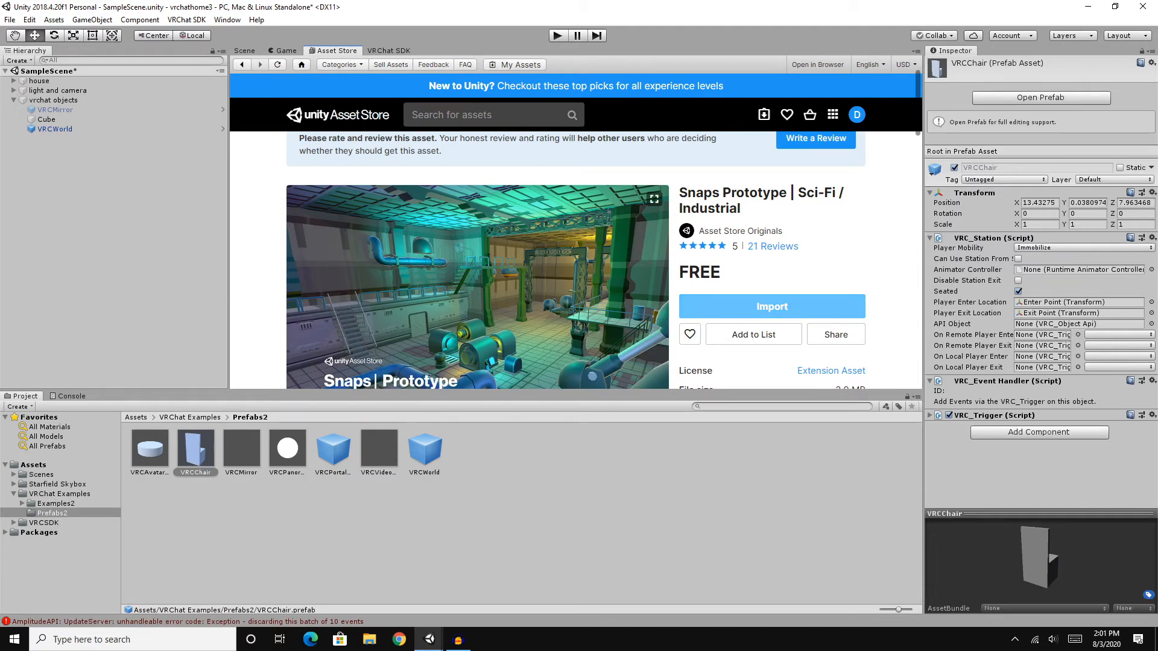
pyautogui.click(772, 306)
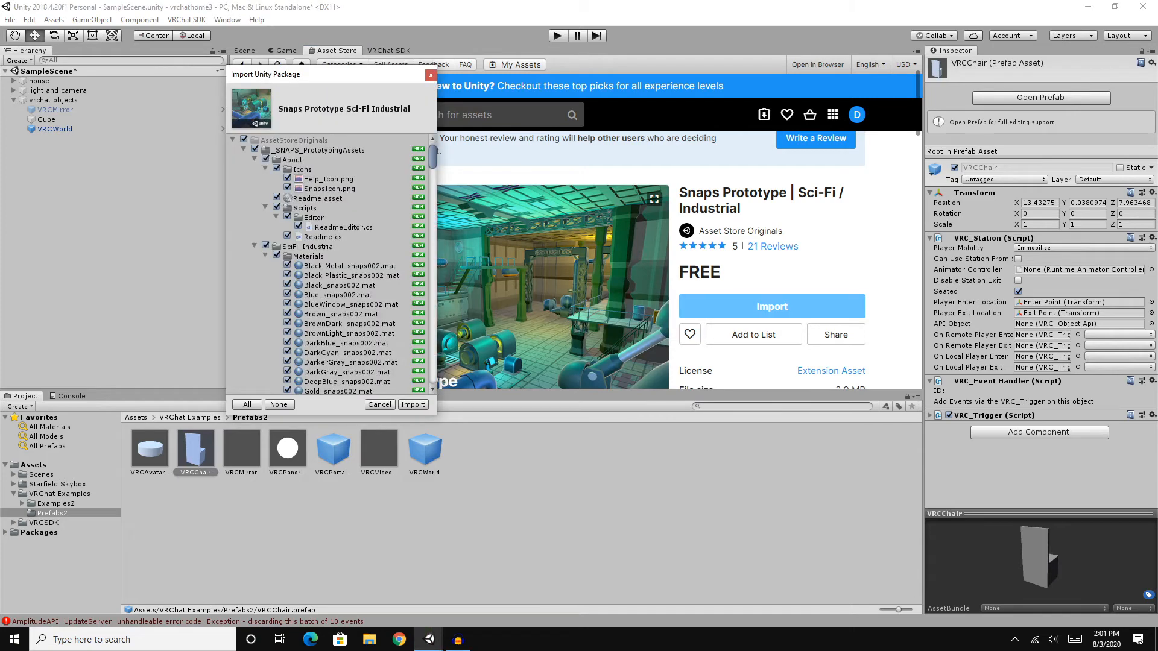
pyautogui.click(413, 404)
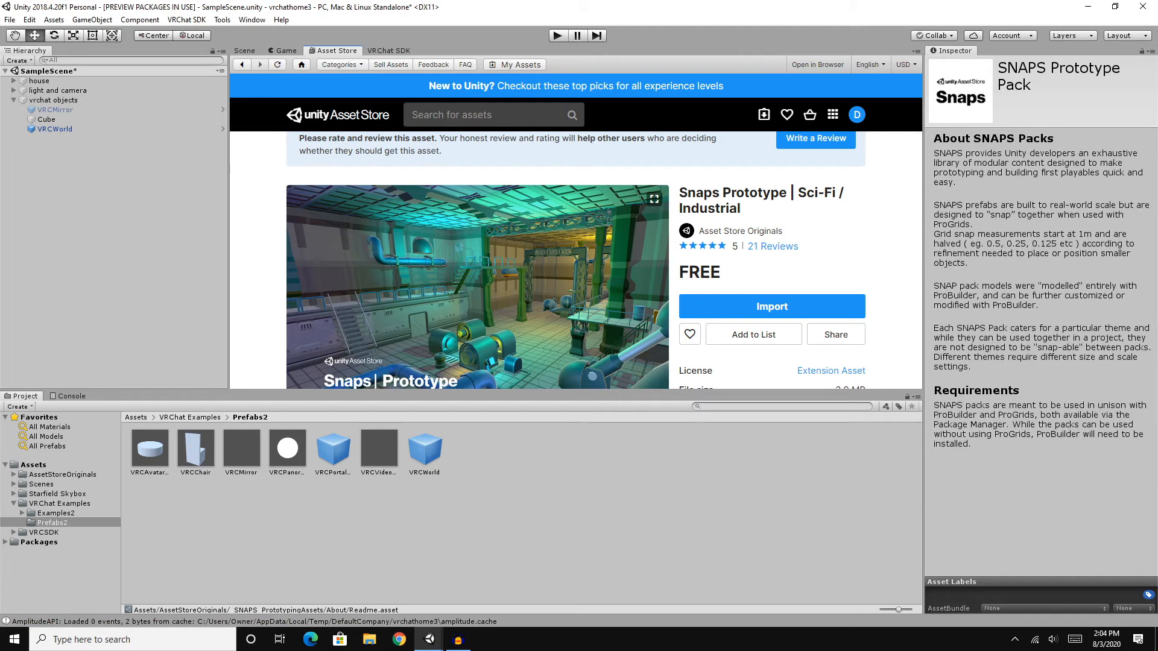
# Open the Props prefab folder of SciFi_Industrial within AssetStoreOriginals/_SNAPS_PrototypingAssets.
pyautogui.click(62, 475)
pyautogui.doubleClick(150, 449)
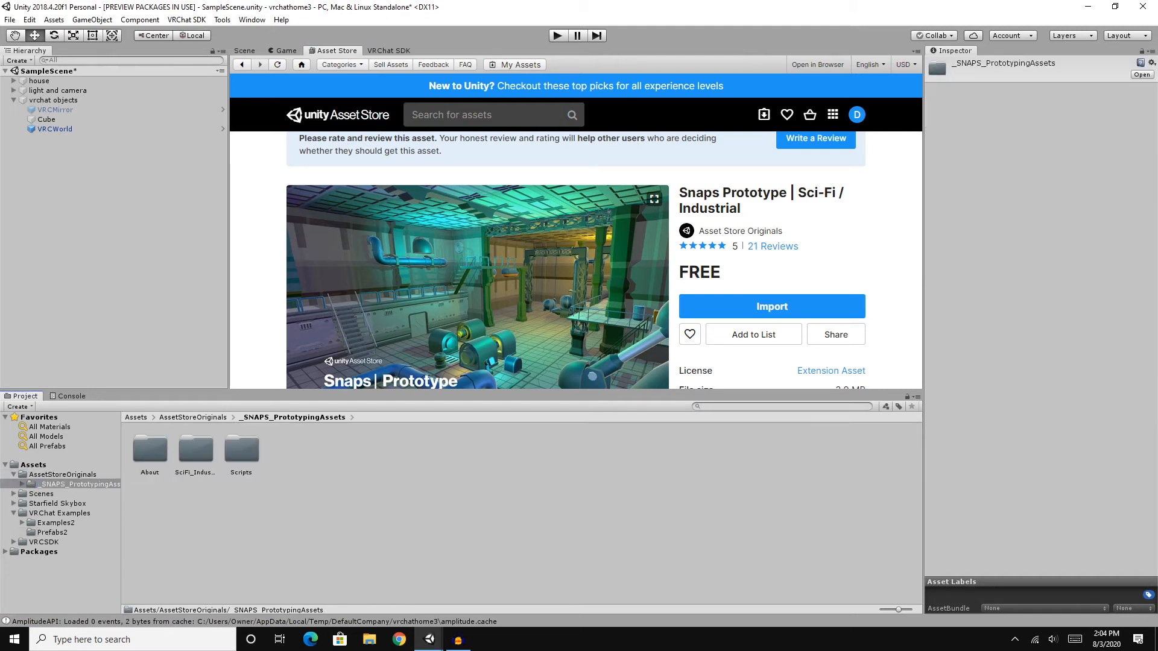
pyautogui.doubleClick(196, 449)
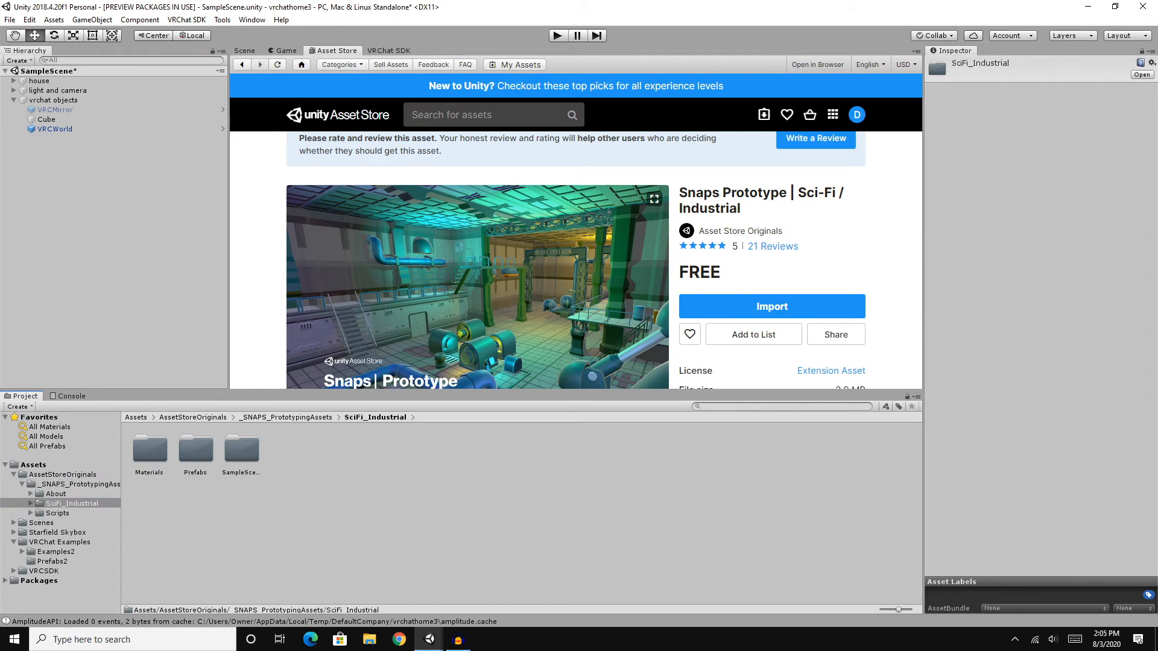
pyautogui.doubleClick(195, 450)
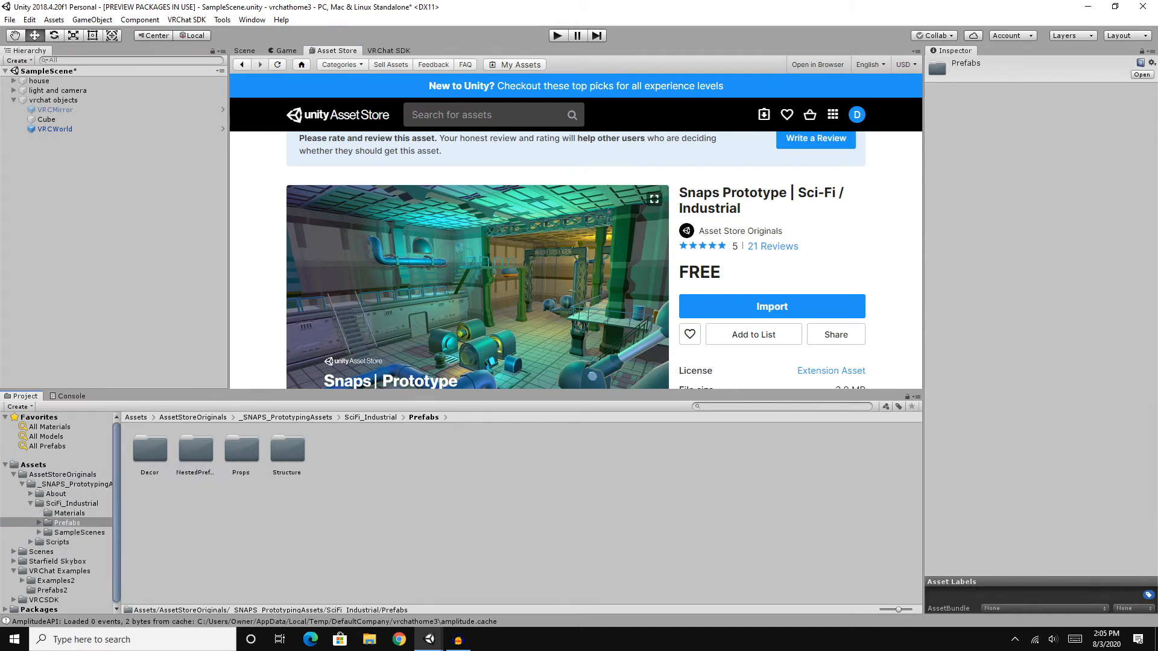
pyautogui.doubleClick(241, 450)
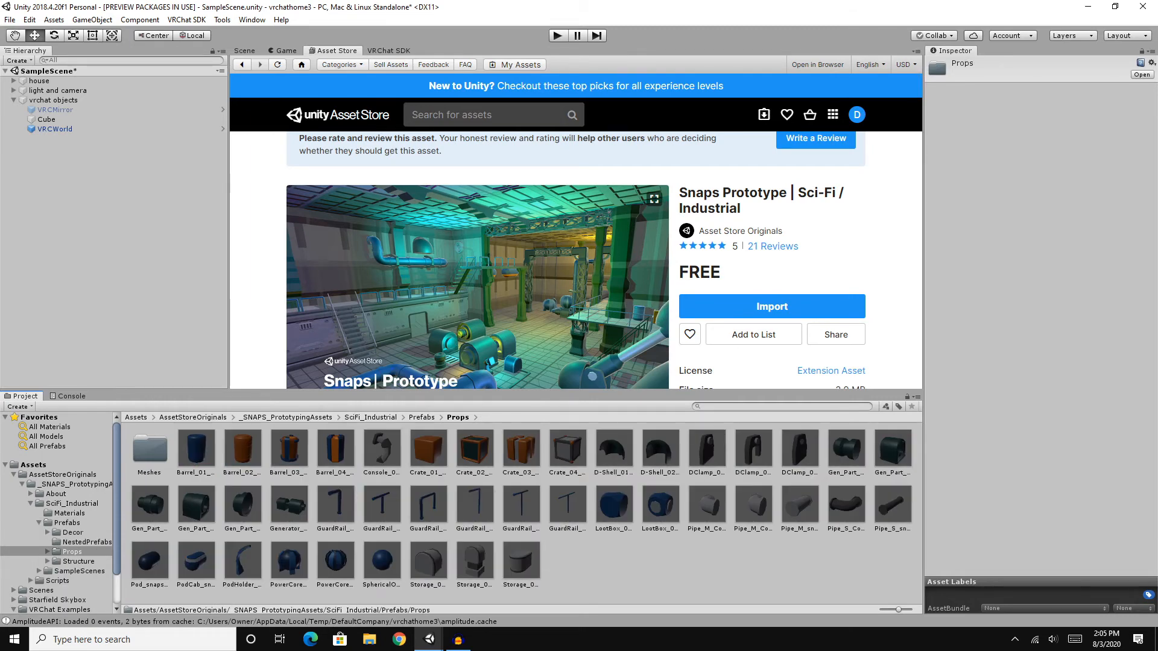
# Return to the house scene and save it under the name home3 in the project's Assets folder.
pyautogui.click(244, 51)
pyautogui.moveTo(575, 241); pyautogui.dragTo(468, 159, button='right')
pyautogui.moveTo(576, 229); pyautogui.dragTo(540, 217, button='right')
pyautogui.scroll(-5, 576, 227)
pyautogui.scroll(4, 576, 227)
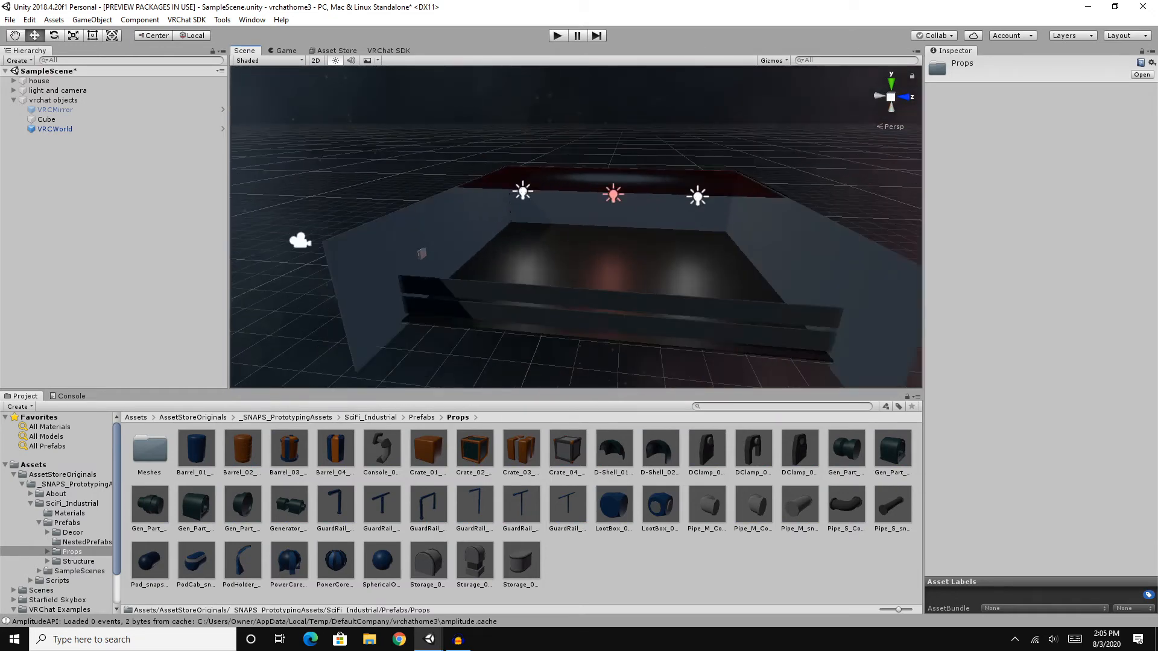
pyautogui.moveTo(576, 227); pyautogui.dragTo(533, 217, button='middle')
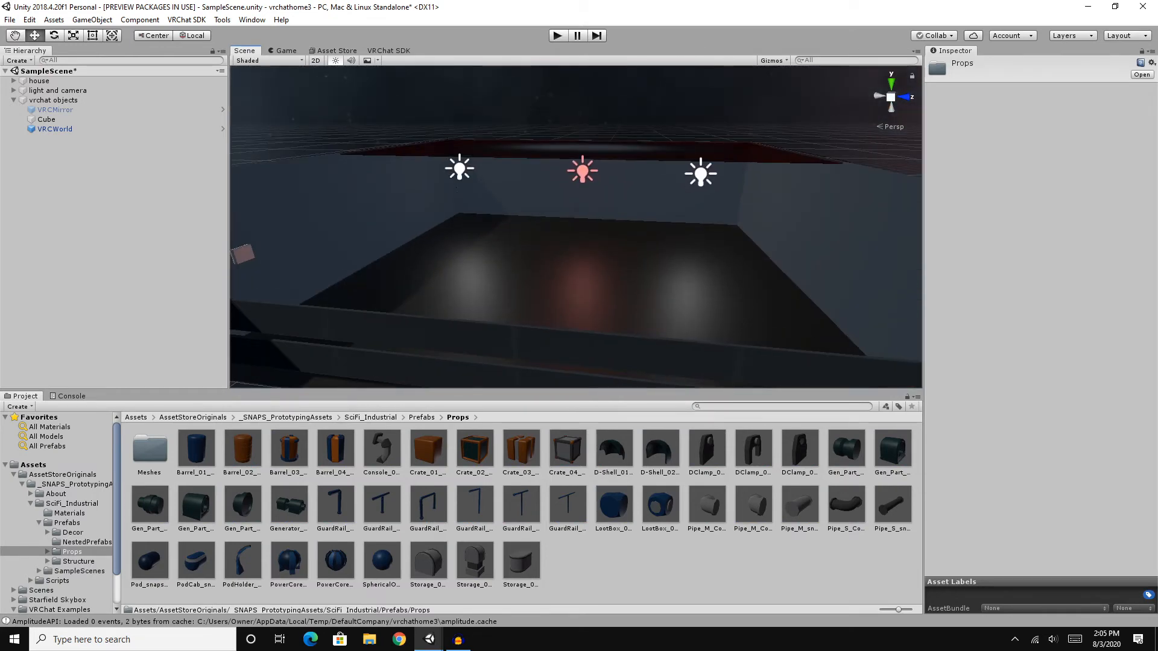
pyautogui.scroll(-3, 534, 216)
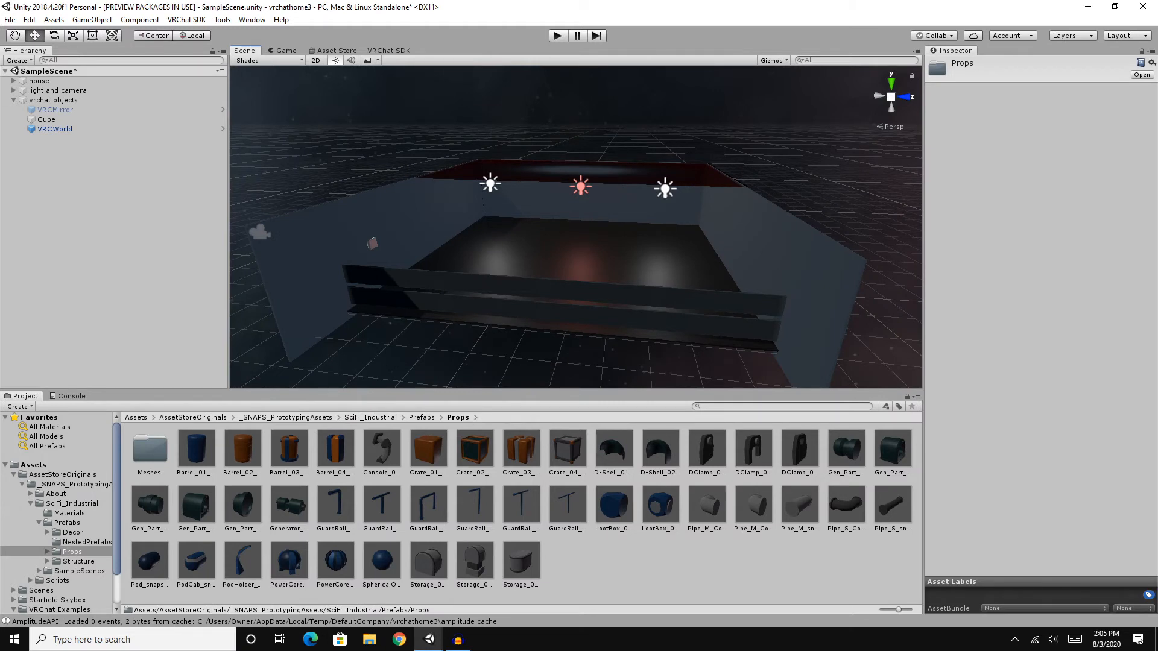
pyautogui.click(10, 20)
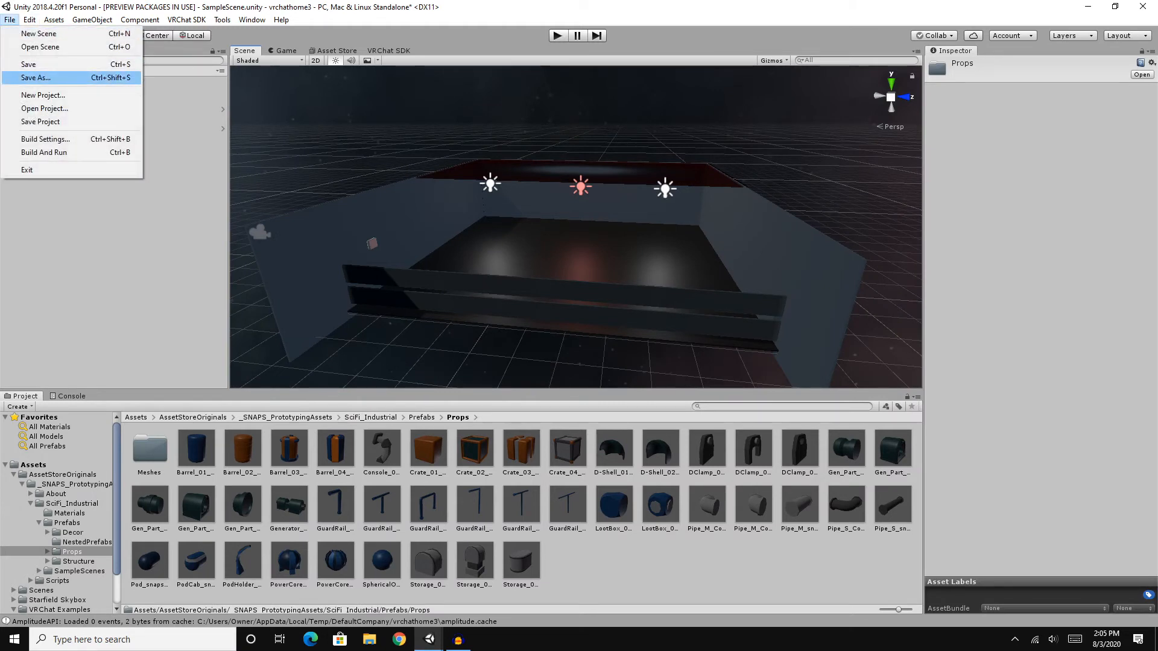
pyautogui.click(36, 77)
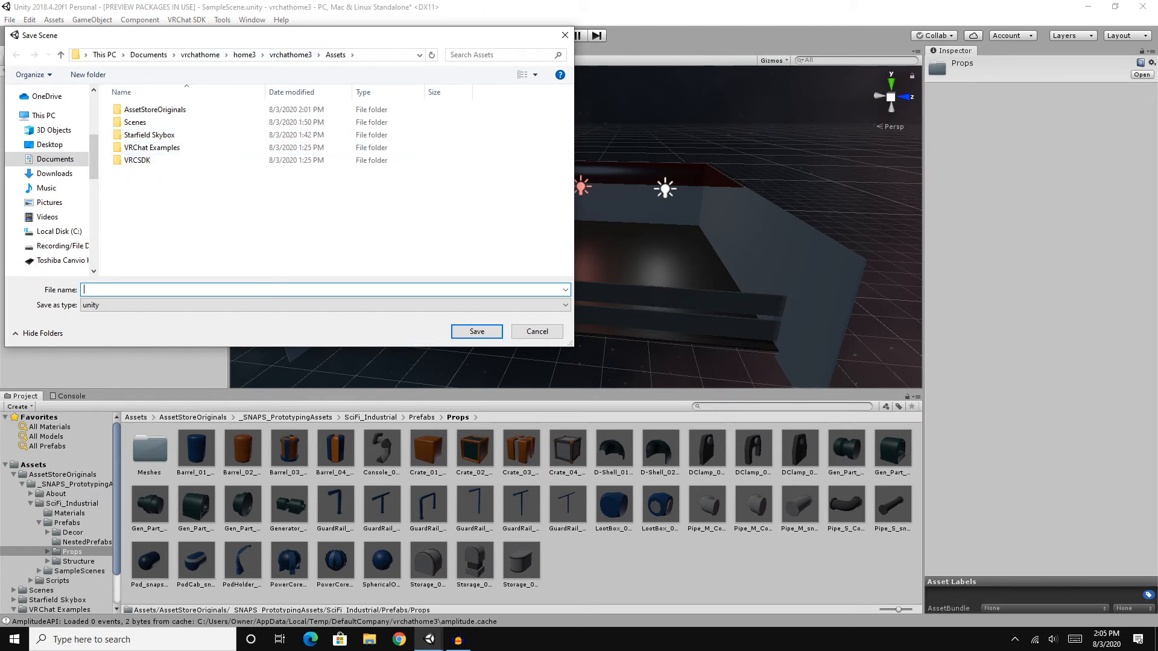
pyautogui.write('home3')
pyautogui.press('Return')
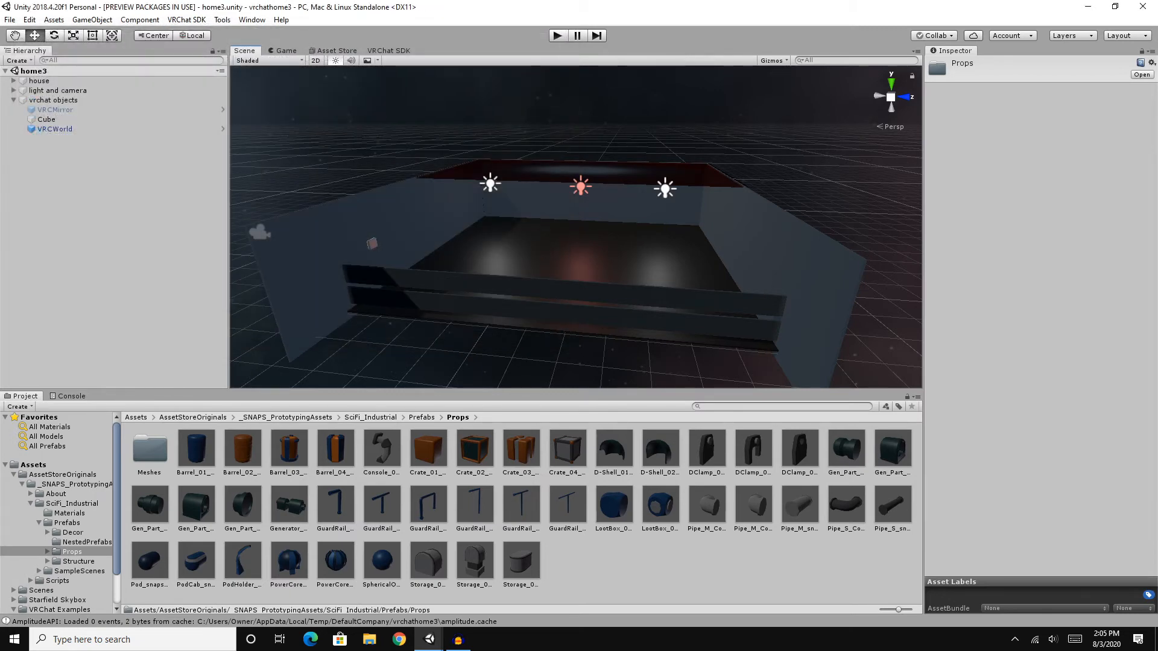
# Place the Storage_03_snaps002 prop on the house floor.
pyautogui.moveTo(575, 227); pyautogui.dragTo(761, 275, button='right')
pyautogui.press('w')
pyautogui.press('s')
pyautogui.press('w')
pyautogui.click(521, 449)
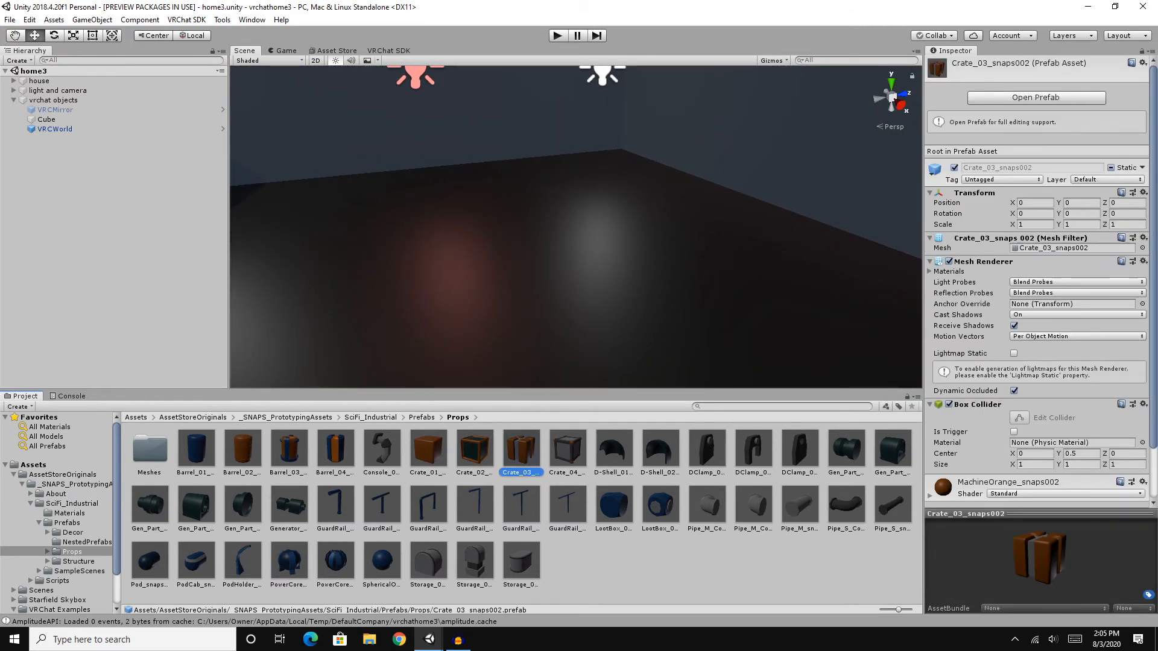
pyautogui.moveTo(579, 241); pyautogui.dragTo(460, 258, button='right')
pyautogui.press('s')
pyautogui.press('w')
pyautogui.press('s')
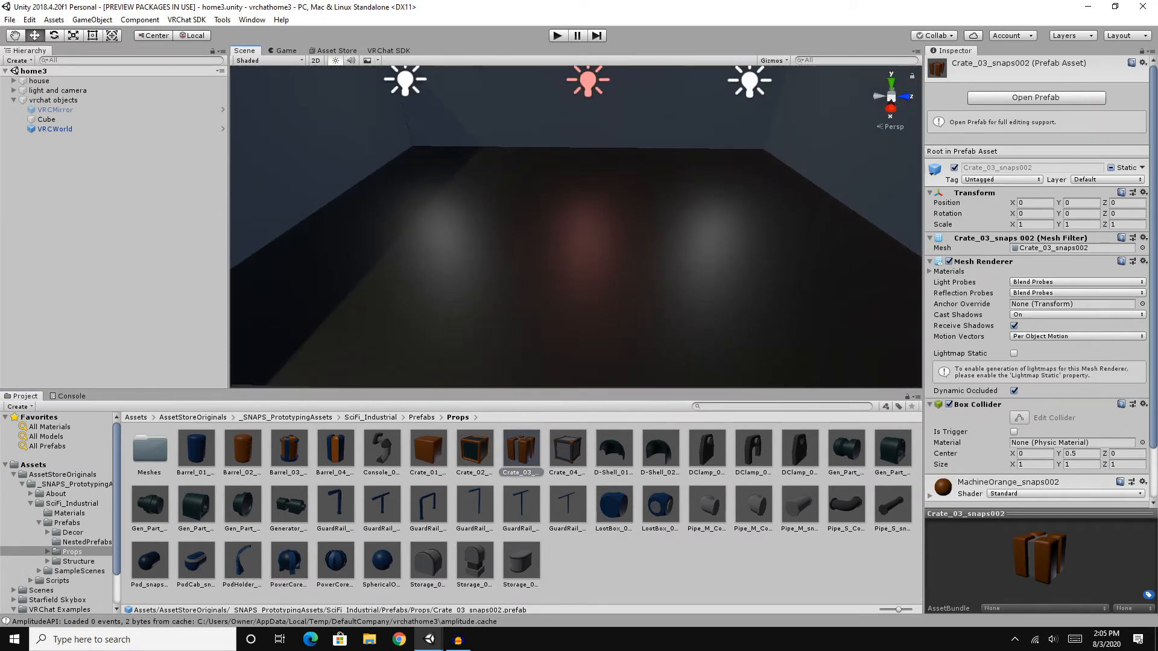
pyautogui.click(521, 562)
pyautogui.moveTo(521, 562); pyautogui.dragTo(552, 326)
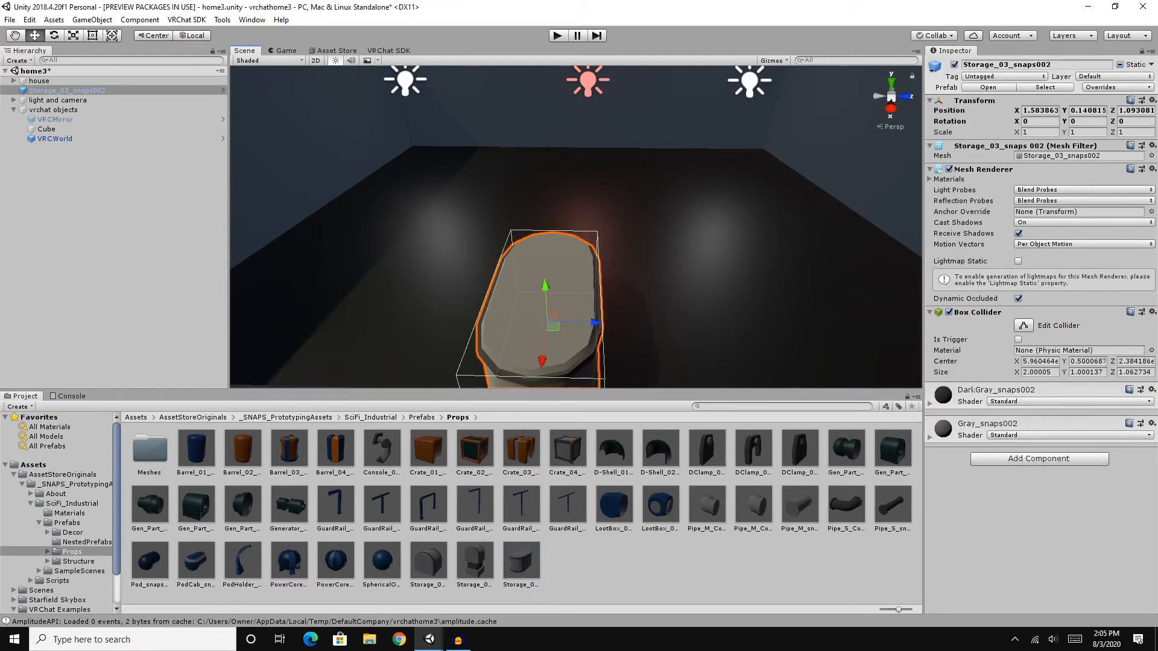
# Scale the storage prop down to about 0.75 in X and 0.56 in Y.
pyautogui.moveTo(552, 326); pyautogui.dragTo(778, 362, button='right')
pyautogui.press('a')
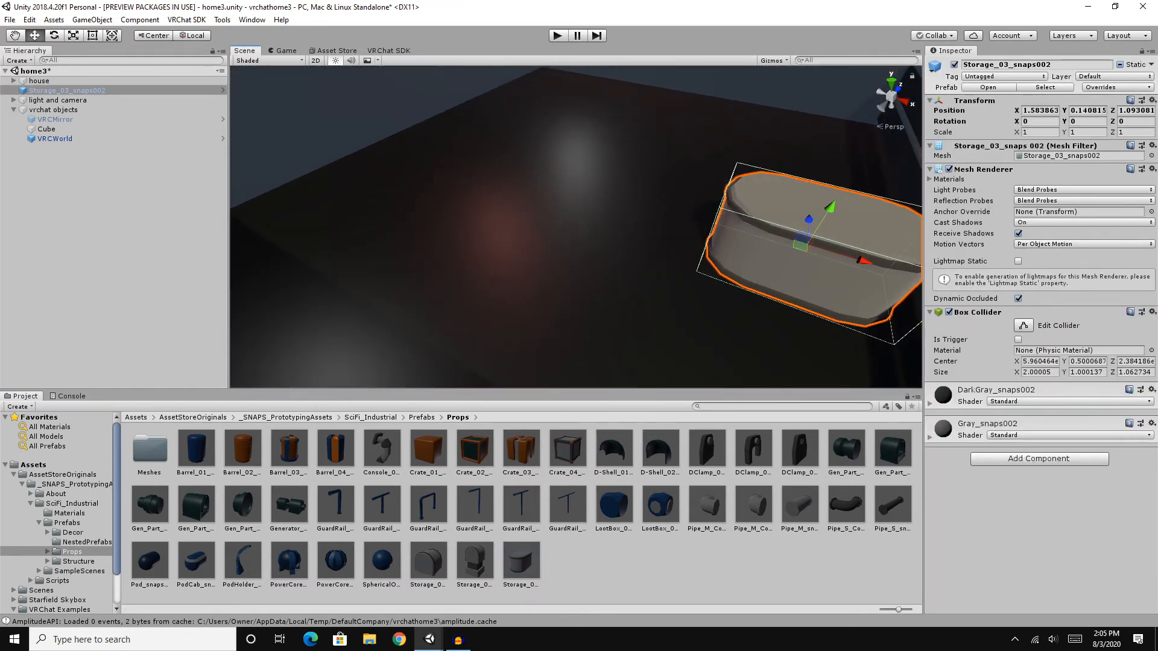
pyautogui.moveTo(664, 289); pyautogui.dragTo(796, 211, button='right')
pyautogui.press('w')
pyautogui.press('r')
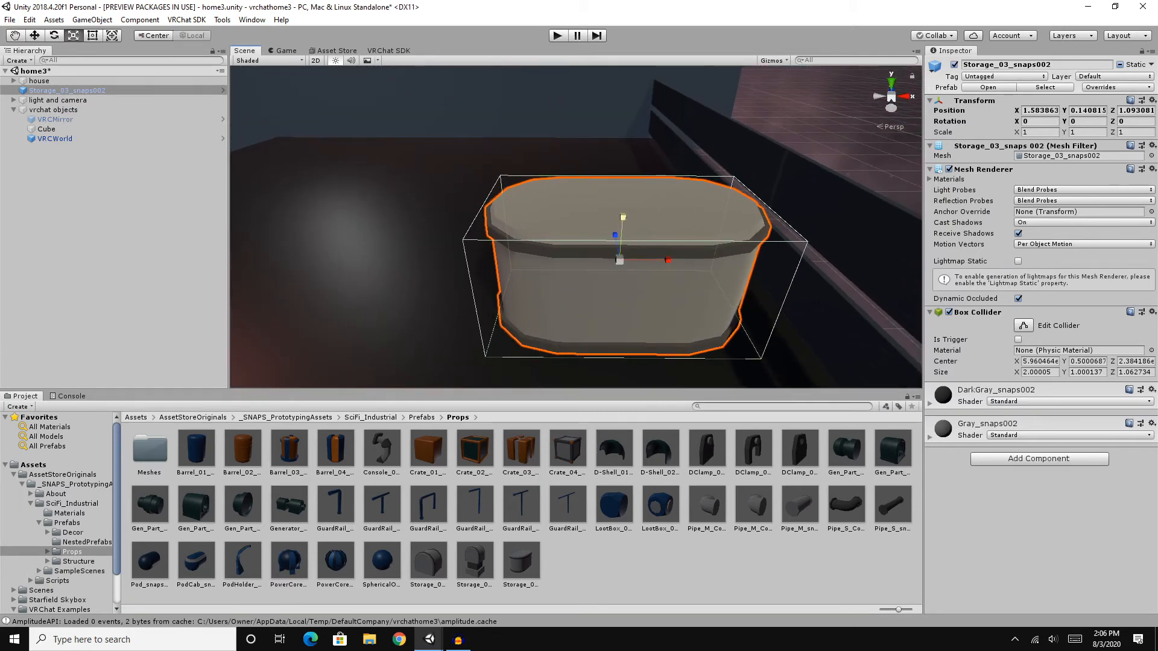
pyautogui.moveTo(623, 217); pyautogui.dragTo(656, 260)
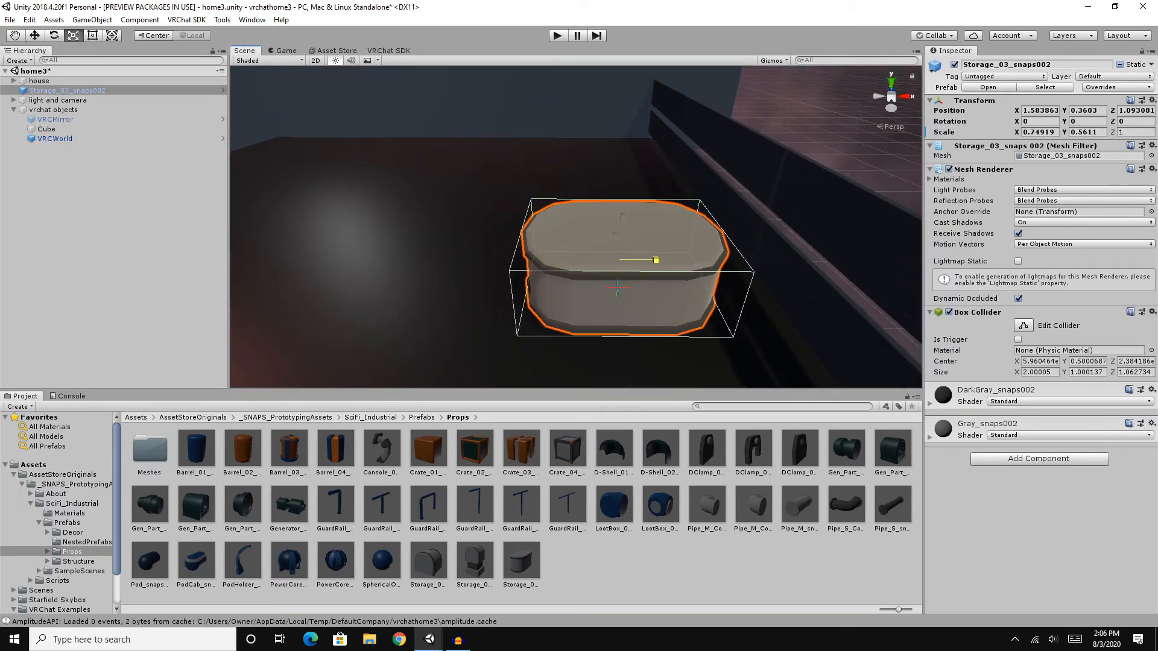
# Lower the storage prop onto the house floor at a Y position of 0.101.
pyautogui.moveTo(655, 260); pyautogui.dragTo(630, 268, button='right')
pyautogui.press('d')
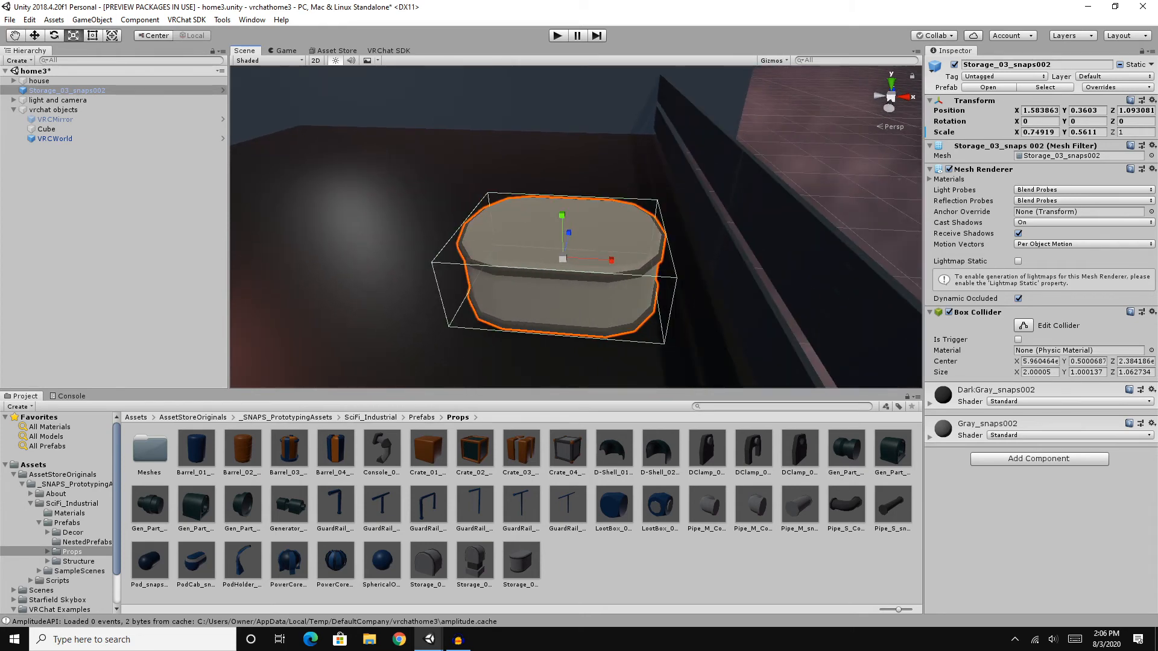
pyautogui.press('w')
pyautogui.moveTo(562, 215); pyautogui.dragTo(559, 244)
pyautogui.press('w')
pyautogui.moveTo(559, 244); pyautogui.dragTo(245, 286, button='right')
pyautogui.press('d')
pyautogui.press('s')
pyautogui.press('w')
pyautogui.press('s')
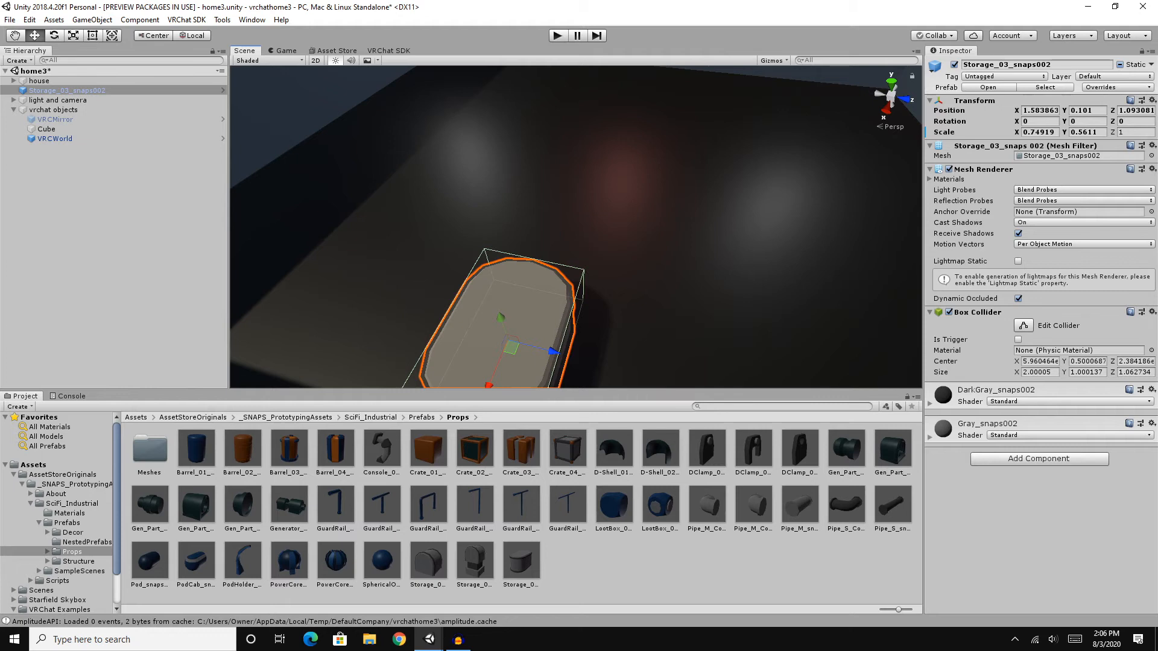
# Place the VRCChair prefab from Prefabs2 on the storage prop at a Y position of 0.301.
pyautogui.click(13, 475)
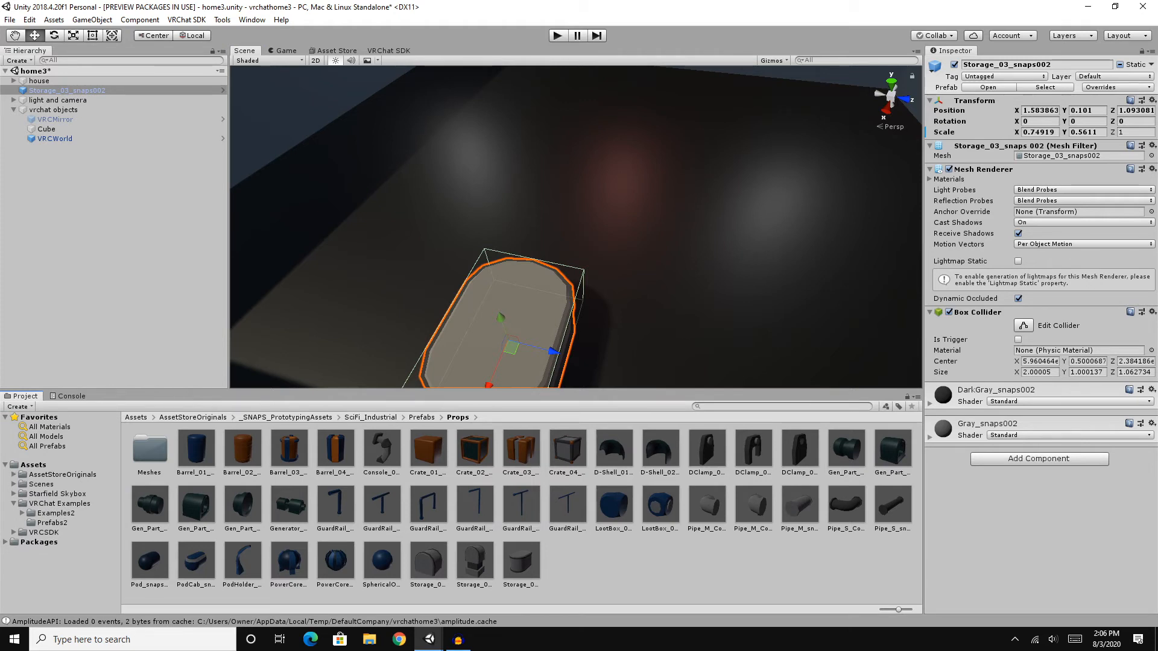
pyautogui.click(53, 523)
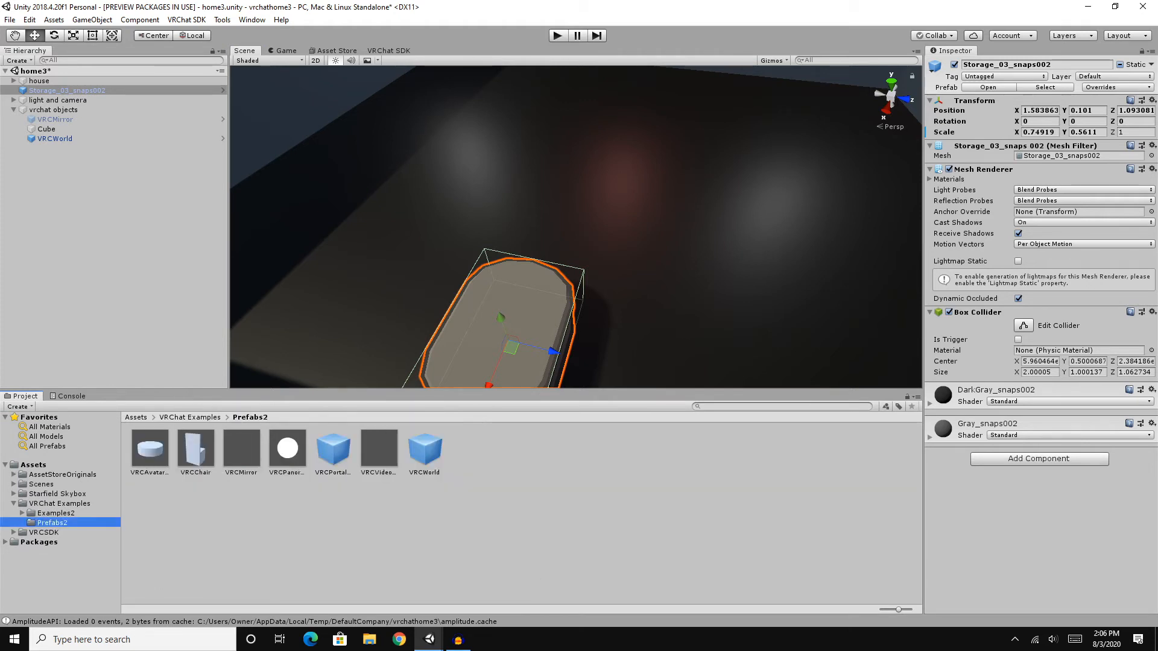
pyautogui.moveTo(196, 449); pyautogui.dragTo(507, 317)
pyautogui.moveTo(507, 317); pyautogui.dragTo(443, 261, button='right')
pyautogui.press('w')
pyautogui.press('s')
pyautogui.press('w')
pyautogui.moveTo(481, 155); pyautogui.dragTo(490, 241)
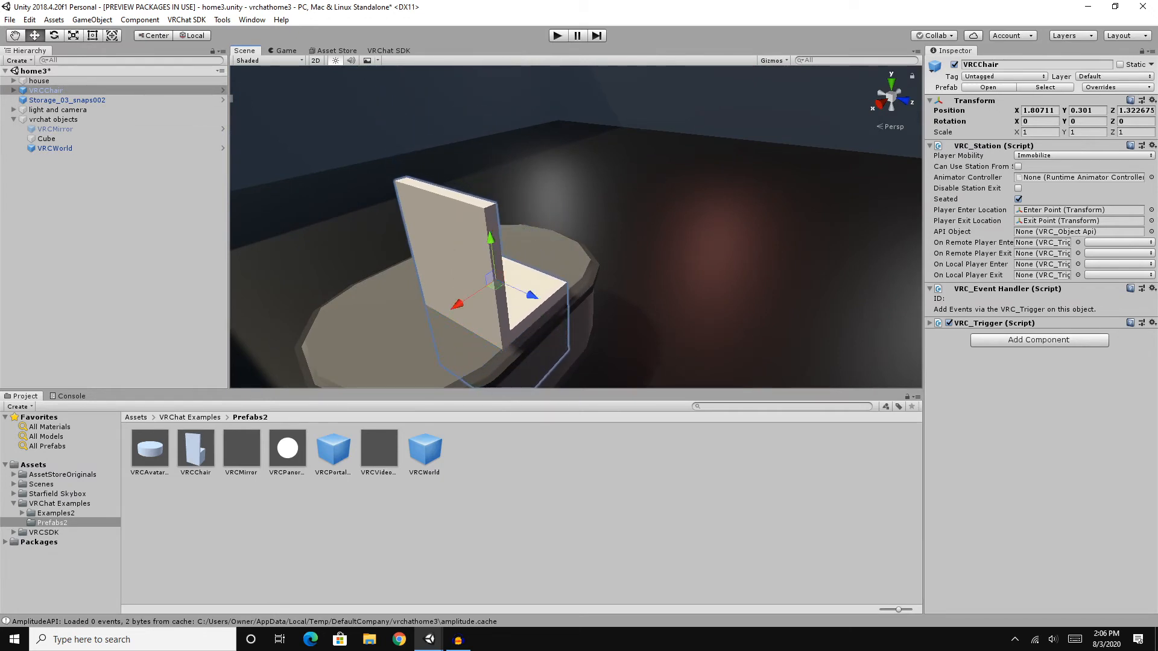
# Rotate VRCChair 90 degrees about Y and move it to Y 0.256 and Z 1.177 on the storage prop.
pyautogui.press('e')
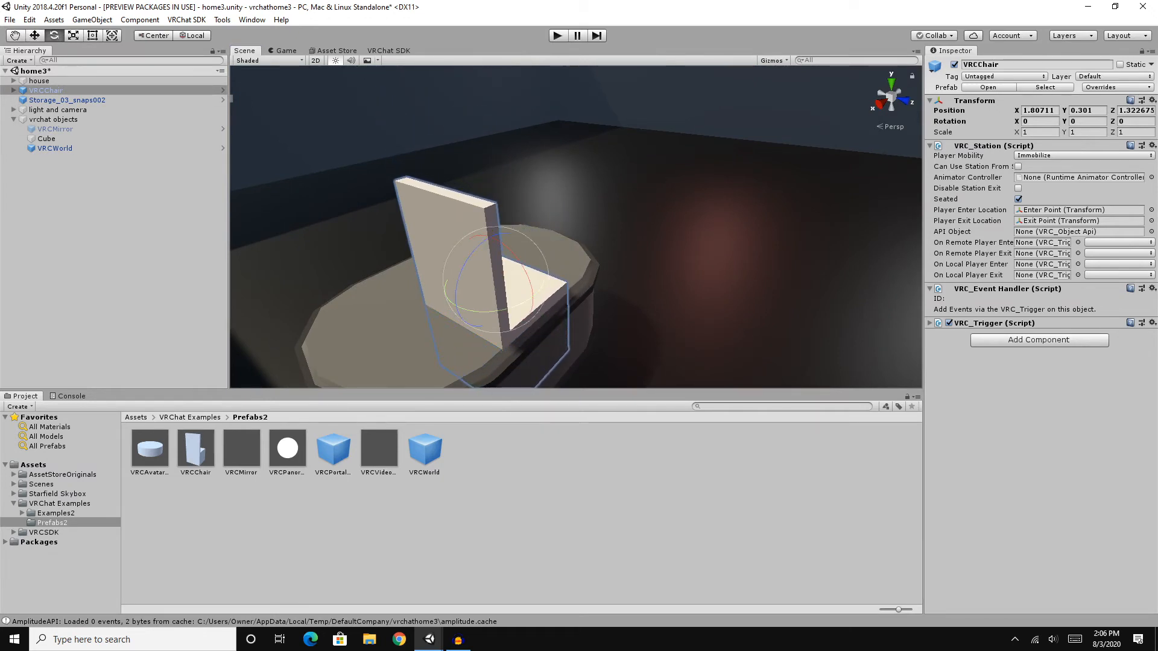
pyautogui.keyDown('ctrl'); pyautogui.moveTo(484, 312); pyautogui.dragTo(389, 300); pyautogui.keyUp('ctrl')
pyautogui.moveTo(543, 241); pyautogui.dragTo(499, 242, button='right')
pyautogui.press('w')
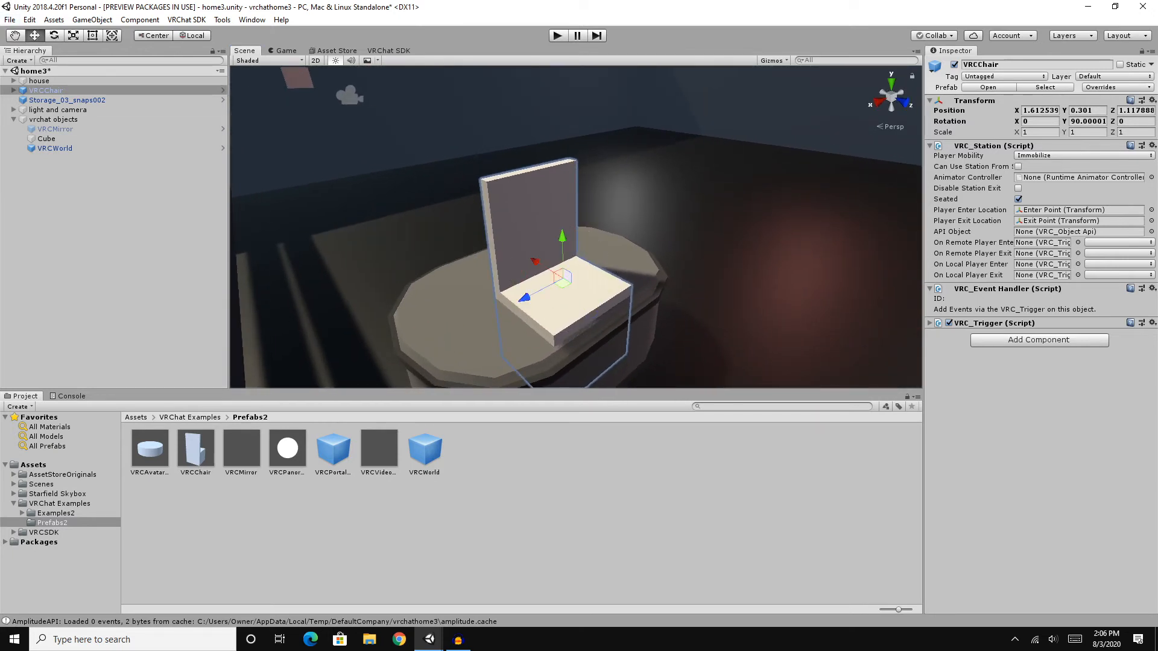
pyautogui.moveTo(562, 236); pyautogui.dragTo(693, 274)
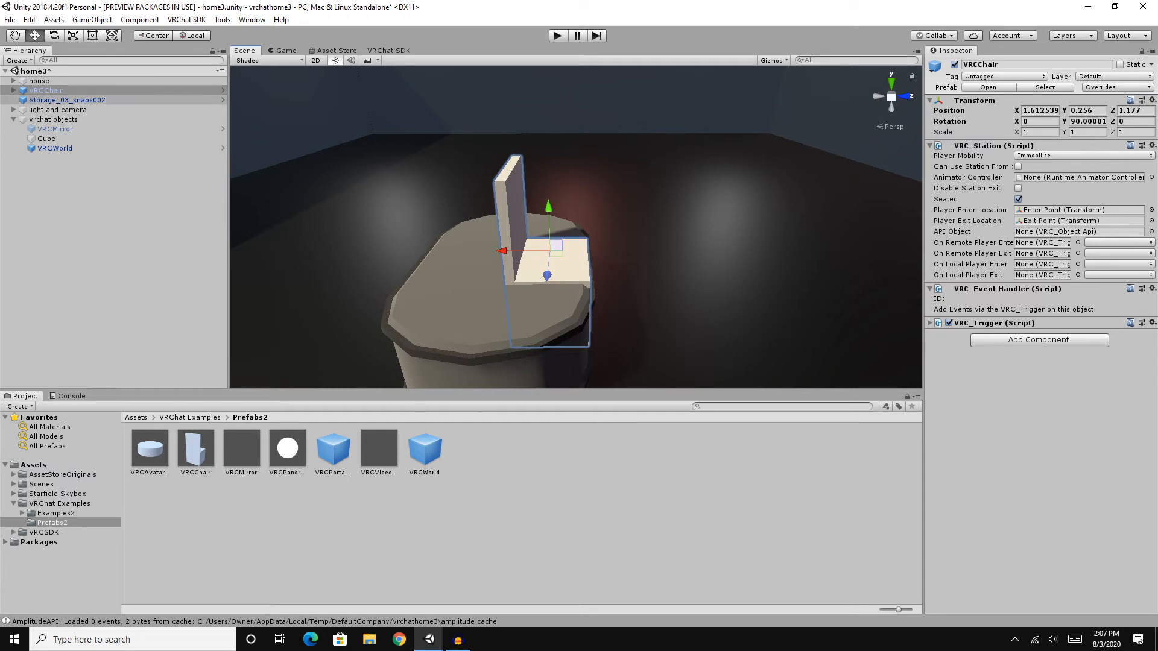
# Create an empty object in the scene and rename it chairs.
pyautogui.click(13, 91)
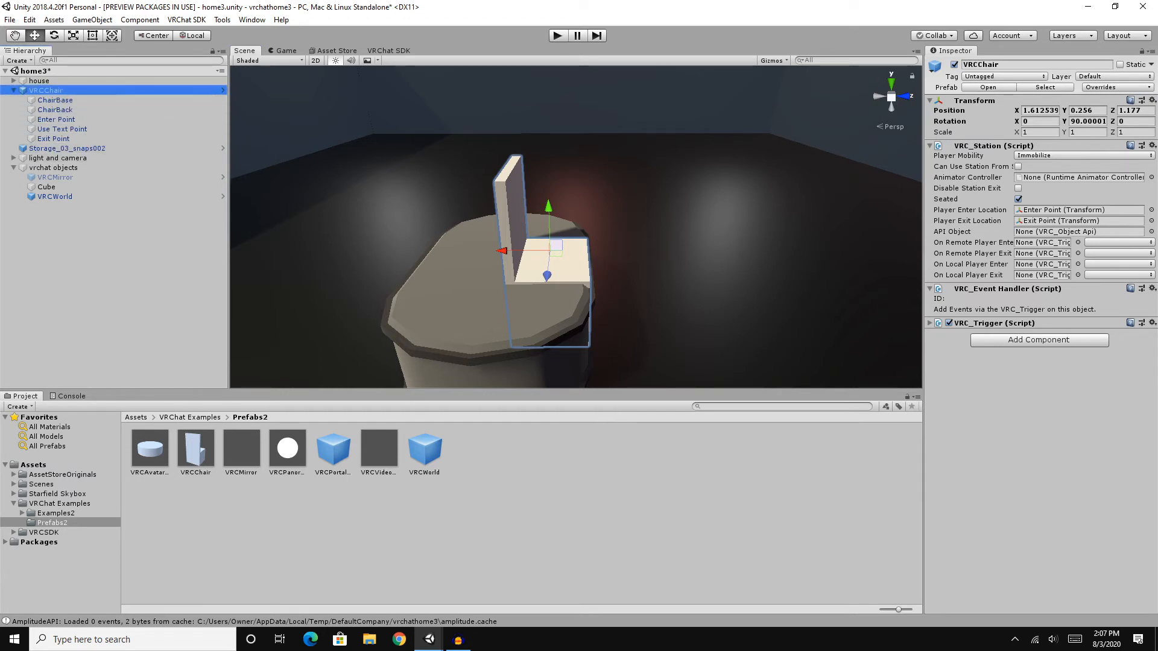
pyautogui.click(13, 91)
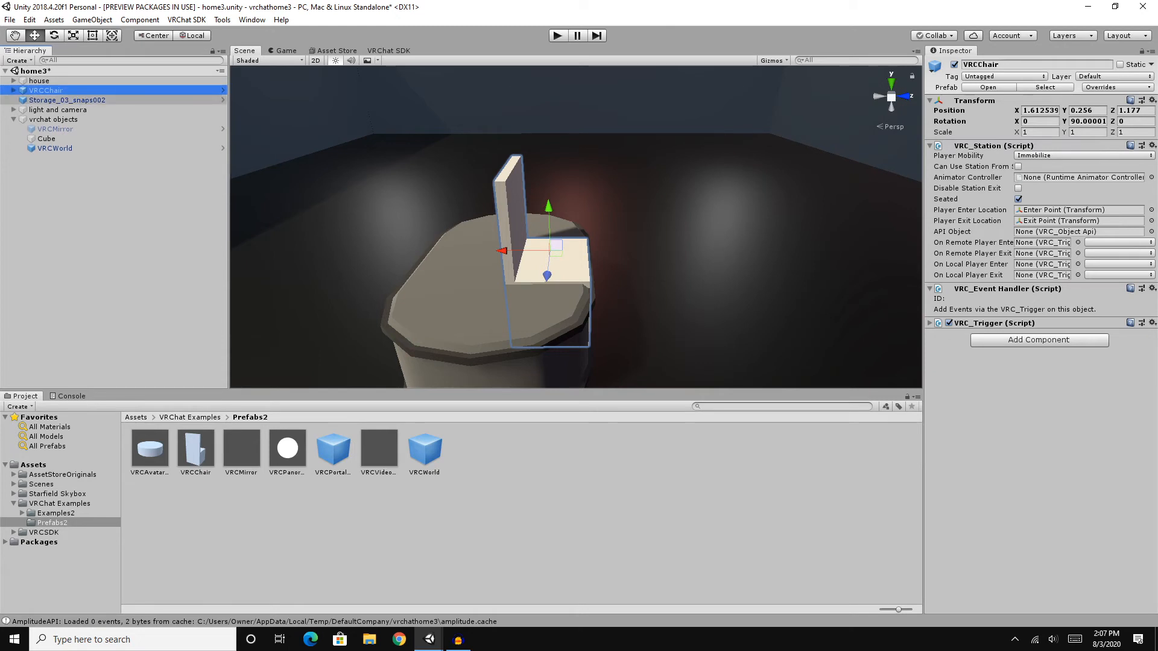
pyautogui.keyDown('ctrl'); pyautogui.click(67, 100); pyautogui.keyUp('ctrl')
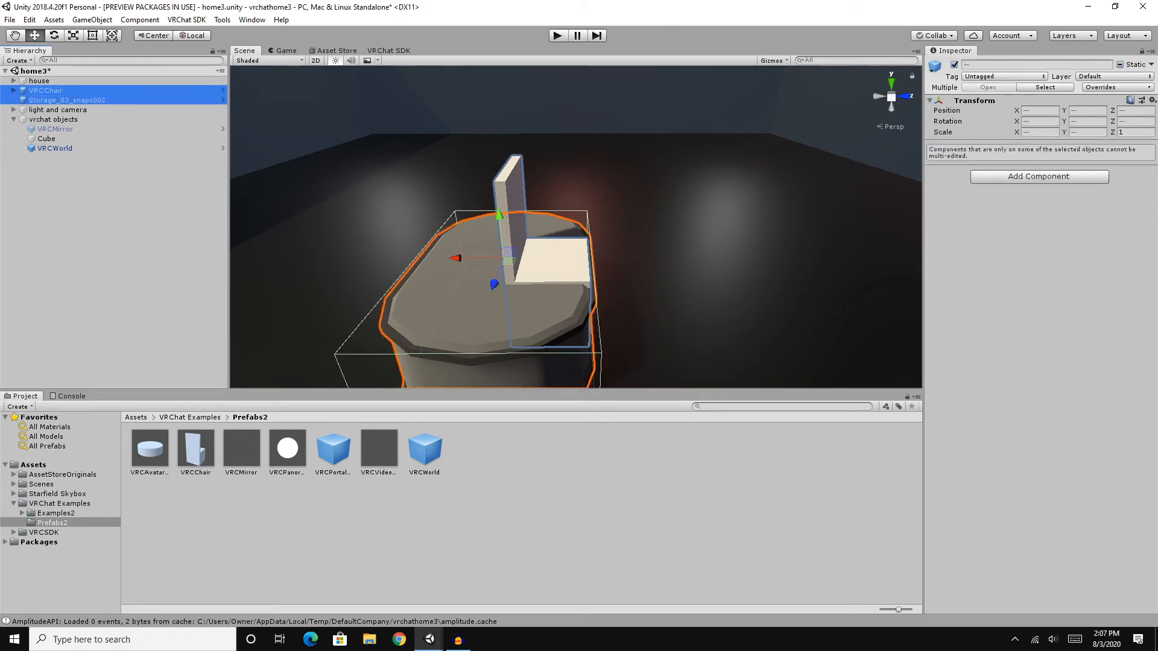
pyautogui.rightClick(86, 184)
pyautogui.click(128, 271)
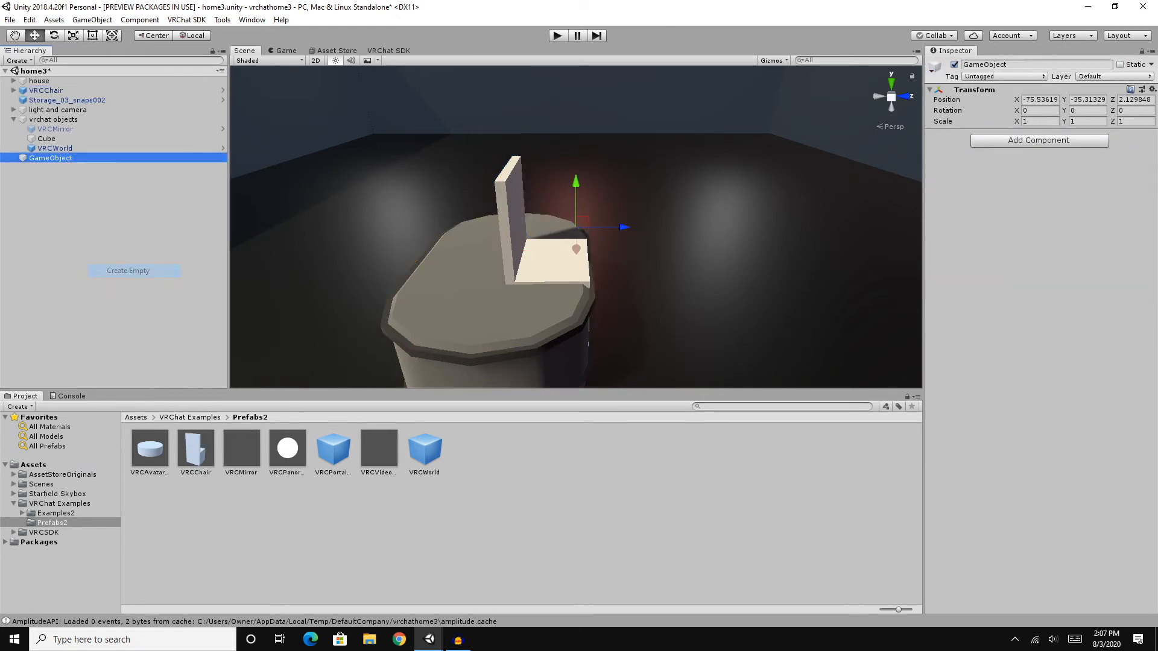
pyautogui.rightClick(69, 158)
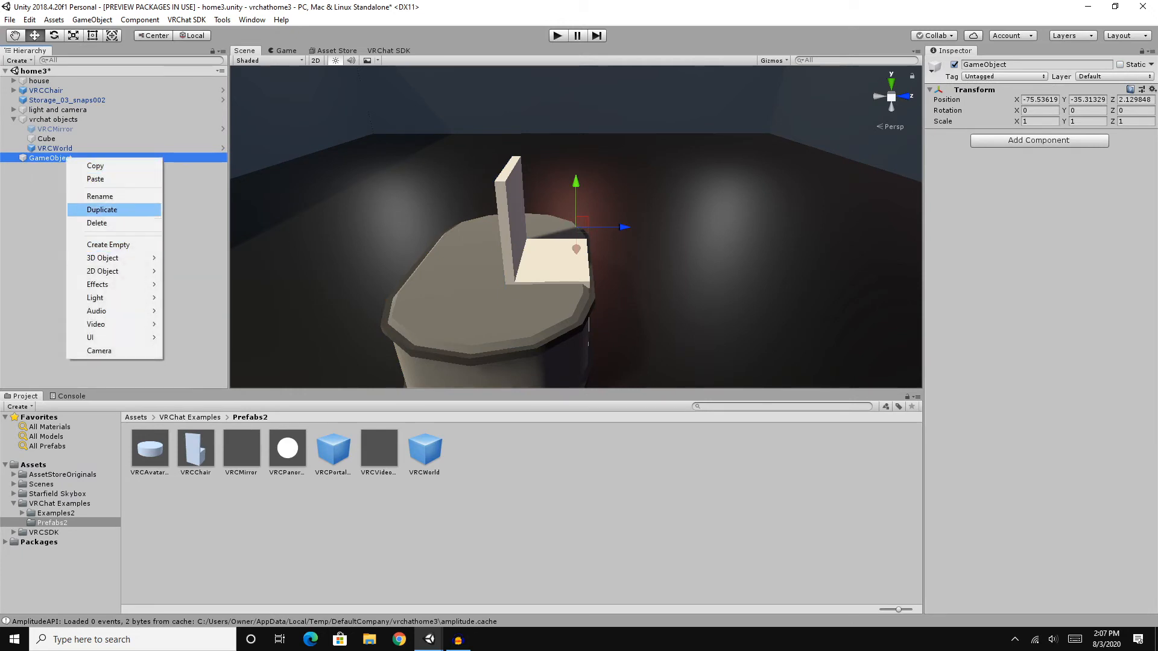
pyautogui.click(97, 196)
pyautogui.write('chai')
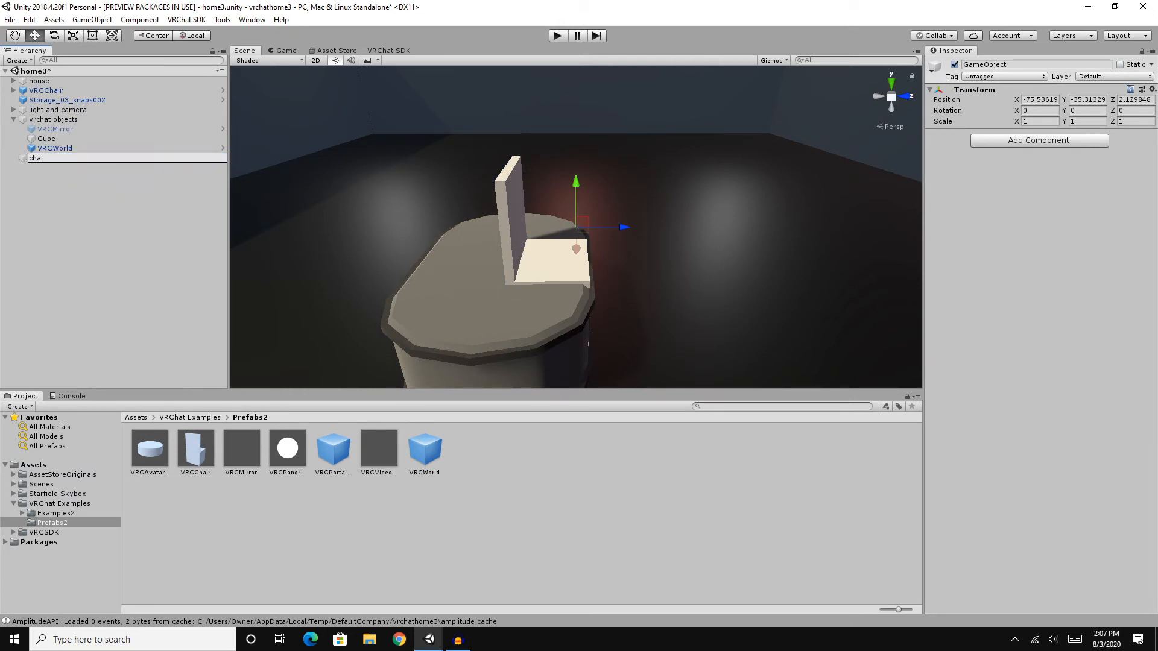
pyautogui.write('rs')
pyautogui.click(96, 202)
# Parent VRCChair and Storage_03_snaps002 to the chairs object and collapse the vrchat objects group.
pyautogui.click(54, 90)
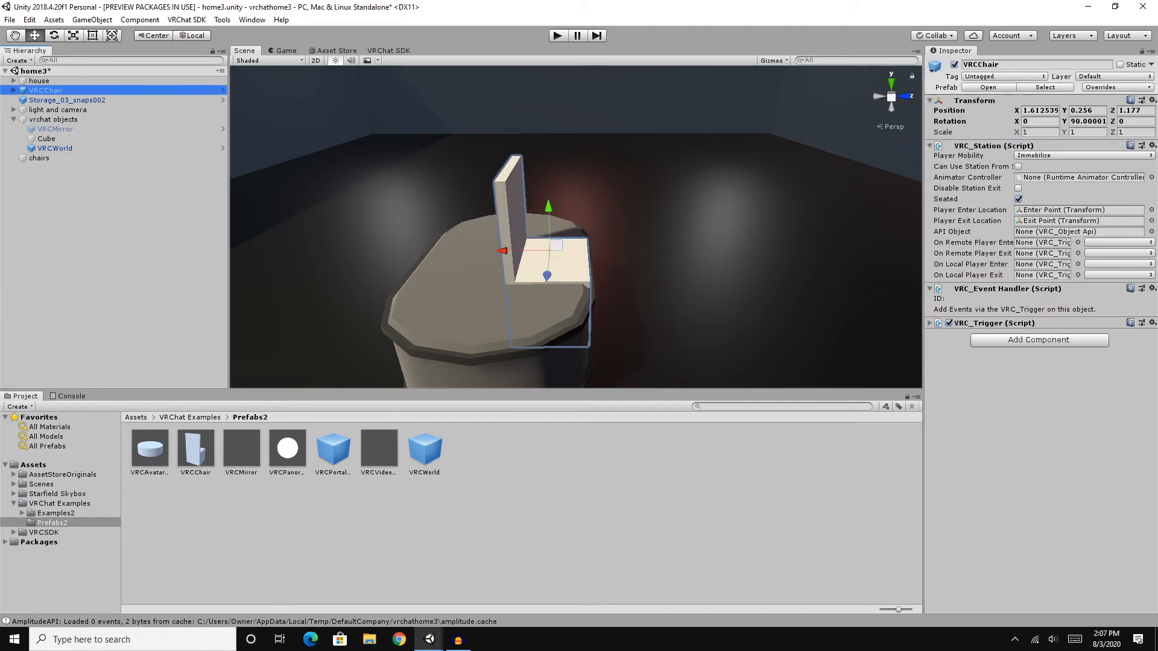
pyautogui.keyDown('shift'); pyautogui.click(66, 100); pyautogui.keyUp('shift')
pyautogui.moveTo(67, 100)
pyautogui.mouseDown()
pyautogui.moveTo(42, 159)
pyautogui.moveTo(51, 100)
pyautogui.mouseUp()
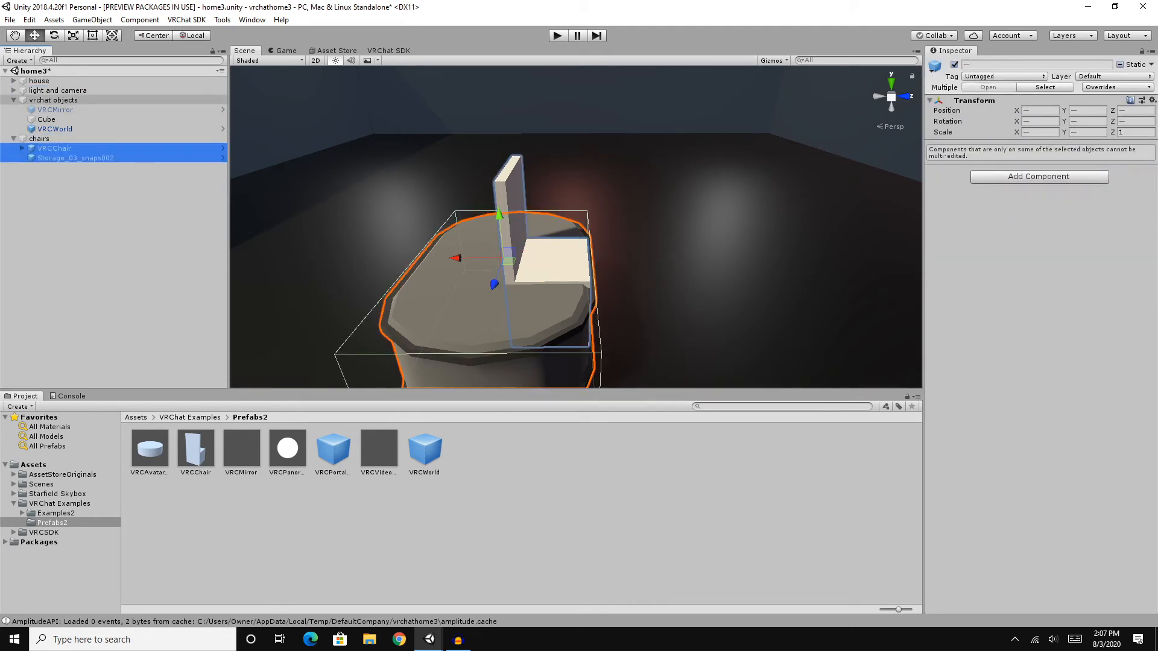
pyautogui.click(13, 100)
pyautogui.click(91, 199)
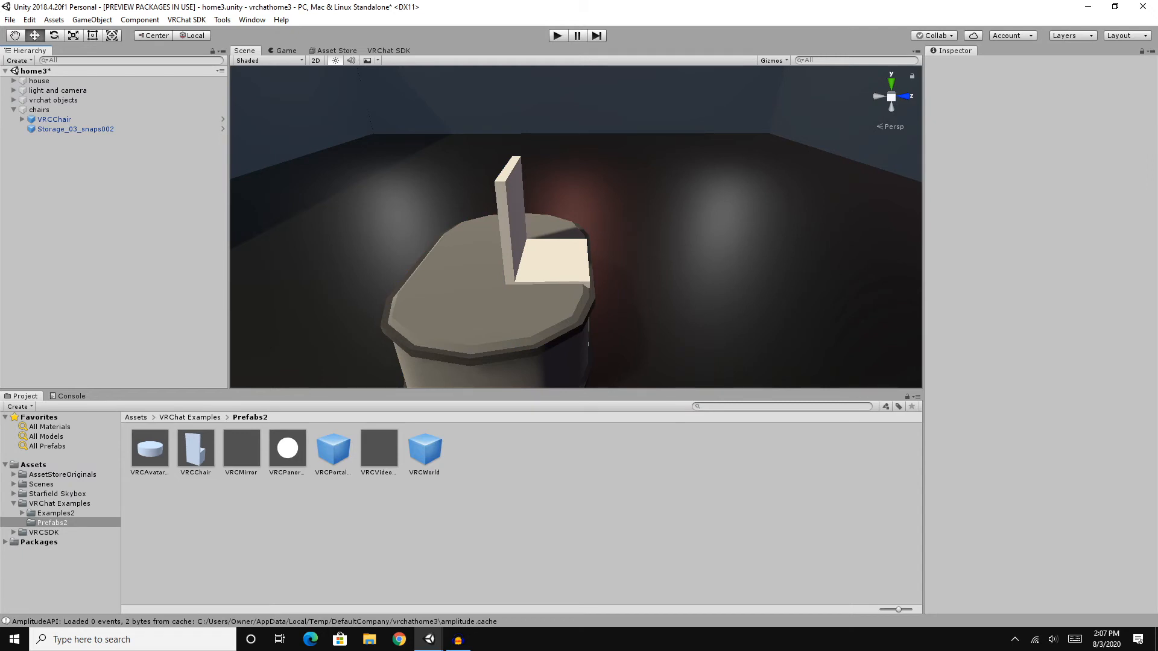
# Disable the Mesh Renderer on both ChairBase and ChairBack inside VRCChair.
pyautogui.click(22, 120)
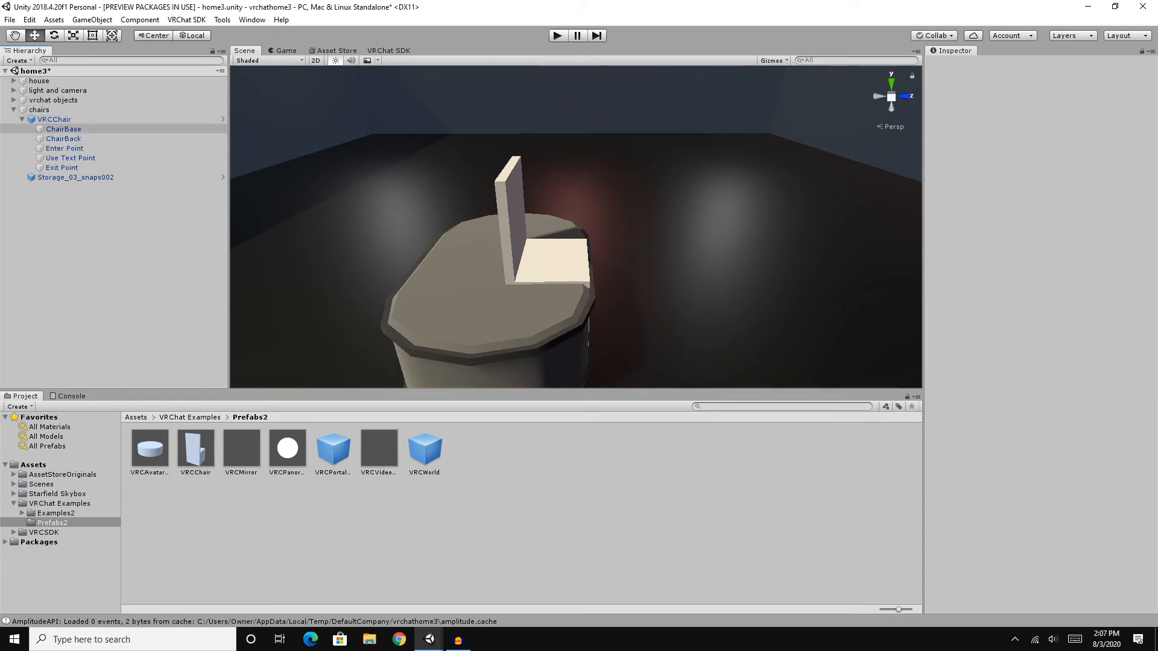
pyautogui.click(63, 129)
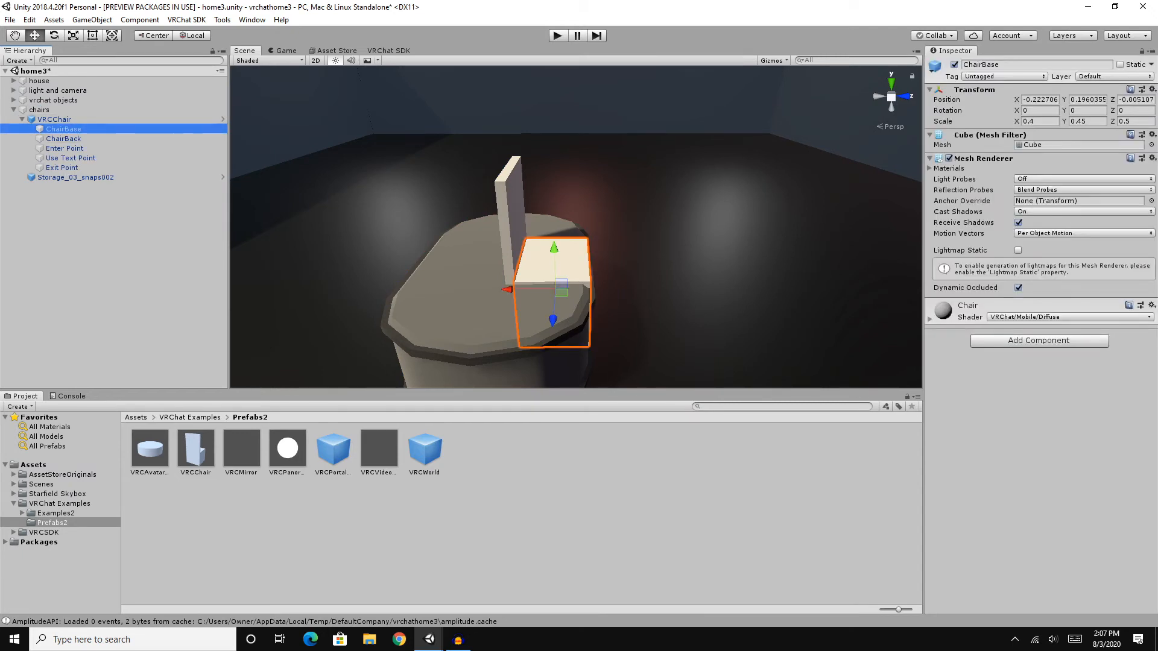
pyautogui.click(949, 158)
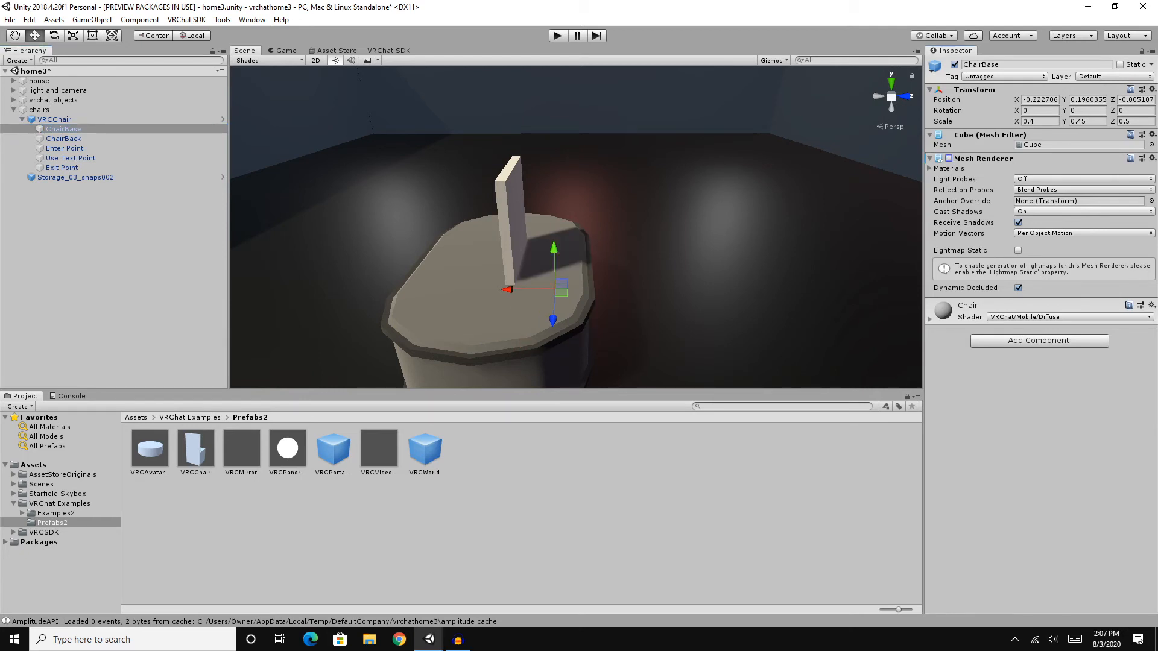
pyautogui.click(63, 139)
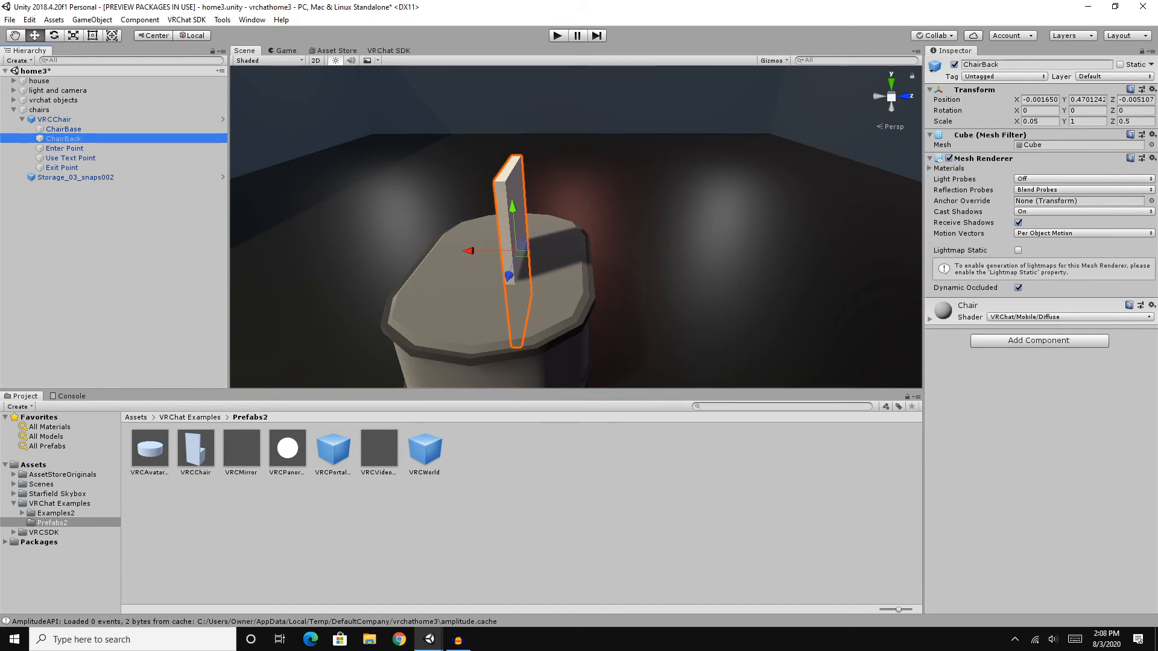
pyautogui.click(950, 158)
pyautogui.moveTo(639, 241); pyautogui.dragTo(674, 271, button='right')
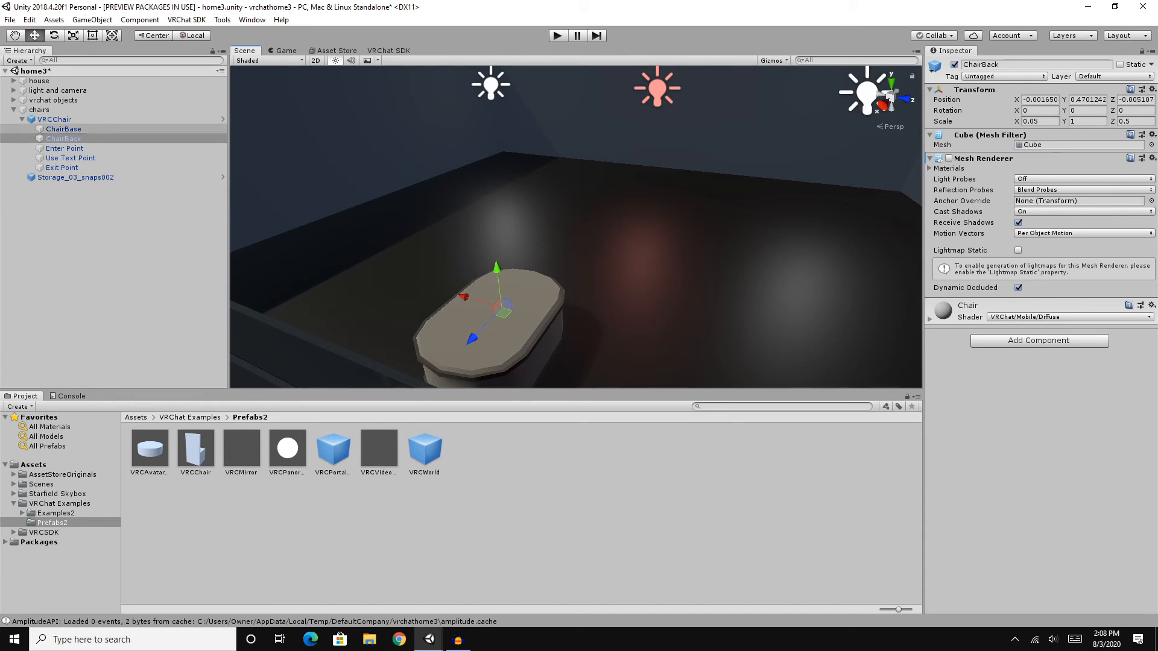
# Set the interaction text of the mirror-toggling Cube's VRC_Trigger to "Toggle Mirror".
pyautogui.click(13, 109)
pyautogui.moveTo(338, 212); pyautogui.dragTo(498, 198, button='right')
pyautogui.press('s')
pyautogui.press('s')
pyautogui.press('w')
pyautogui.press('s')
pyautogui.press('w')
pyautogui.press('s')
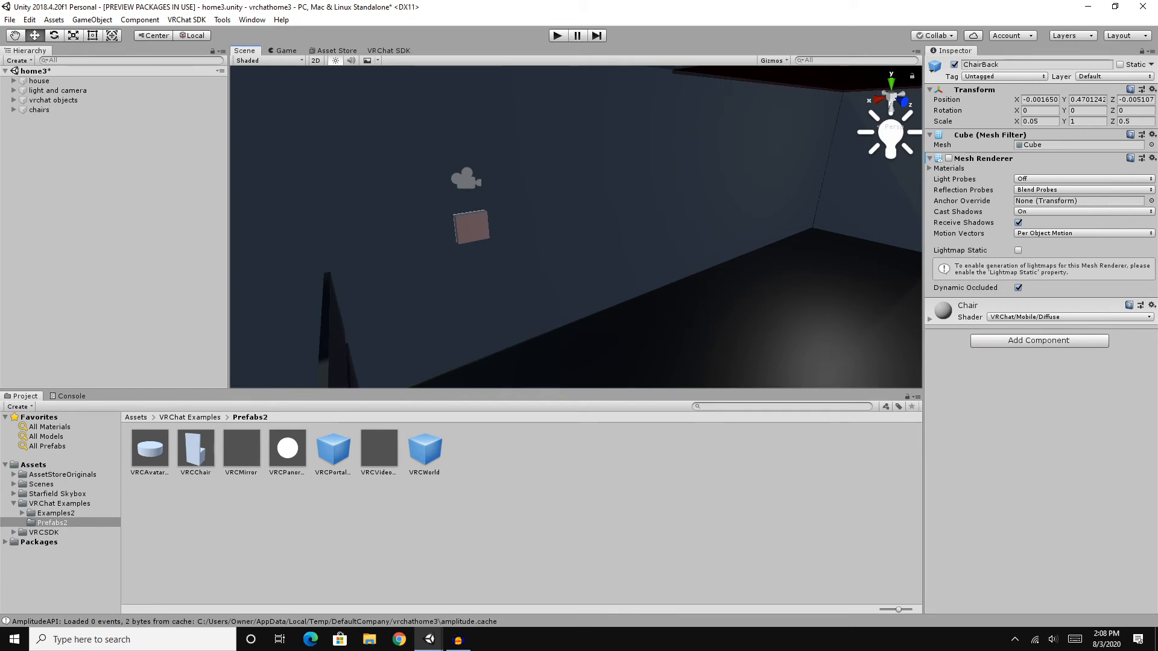
pyautogui.click(471, 228)
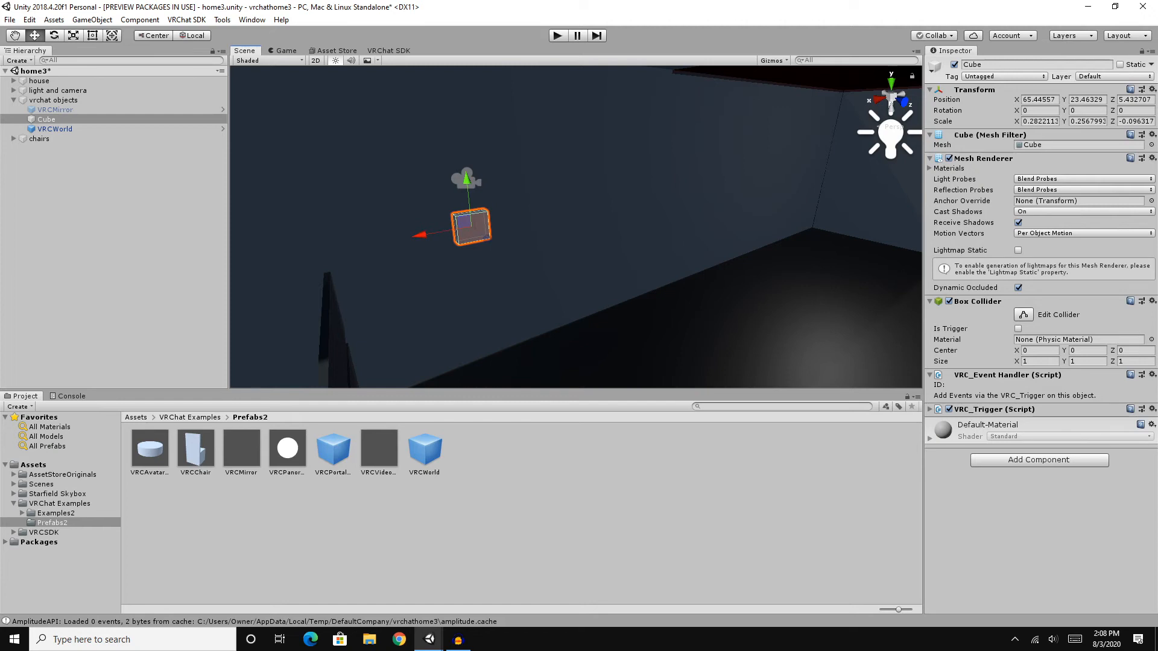
pyautogui.click(930, 409)
pyautogui.scroll(-1, 1037, 335)
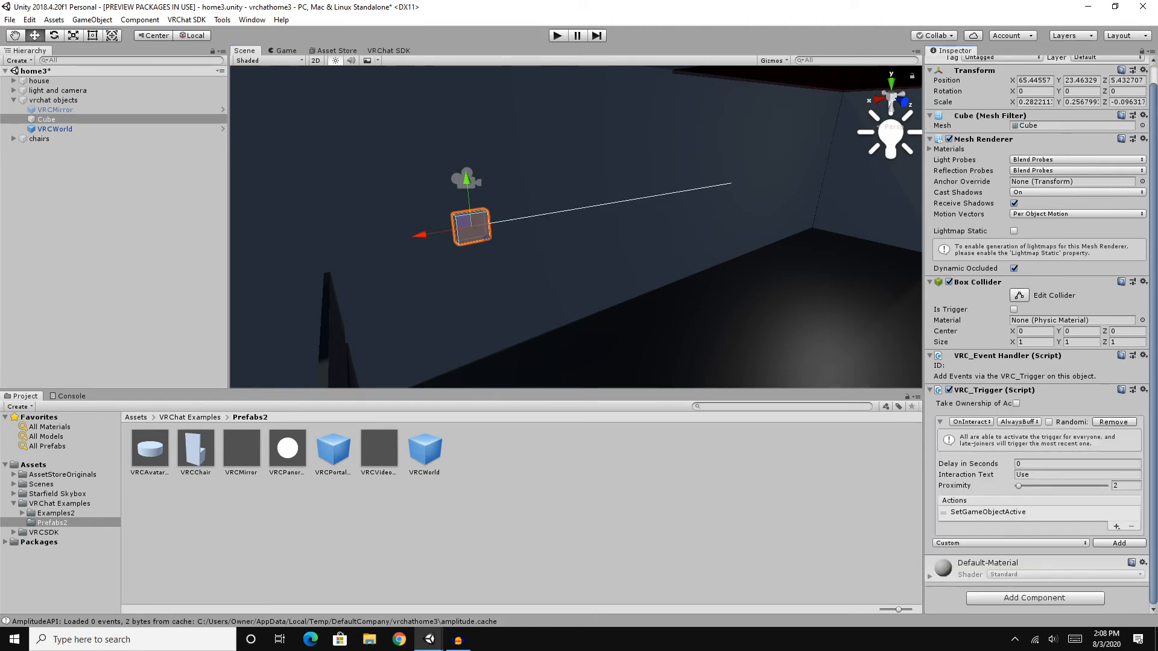
pyautogui.click(1044, 474)
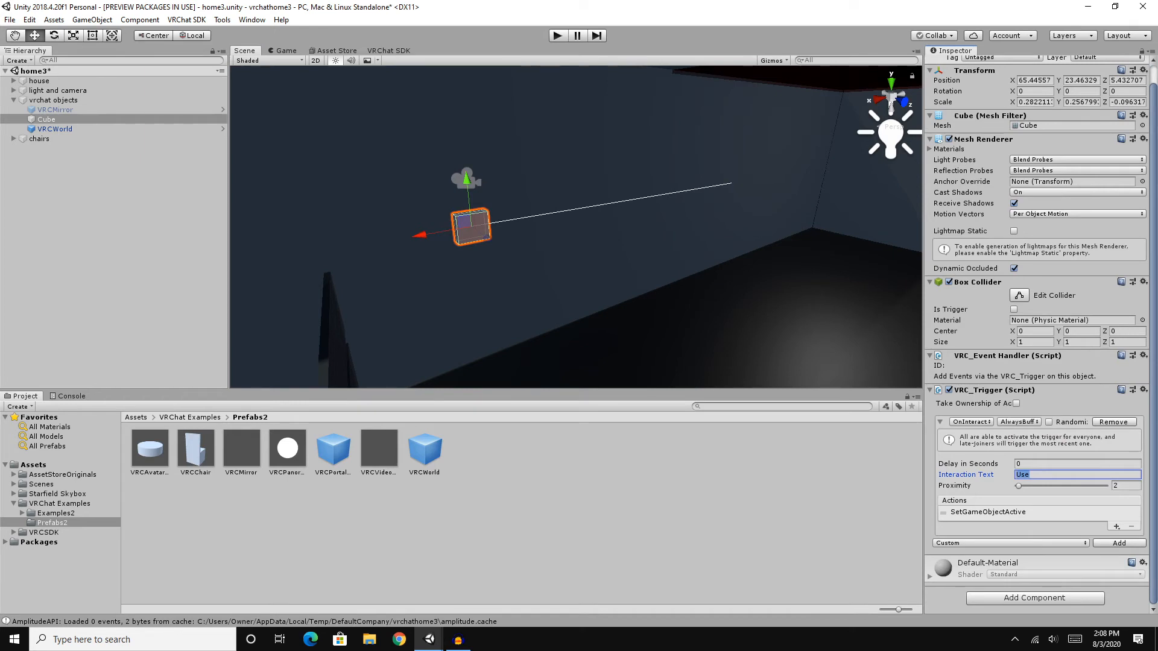
pyautogui.write('Toggle Mirror')
pyautogui.click(930, 390)
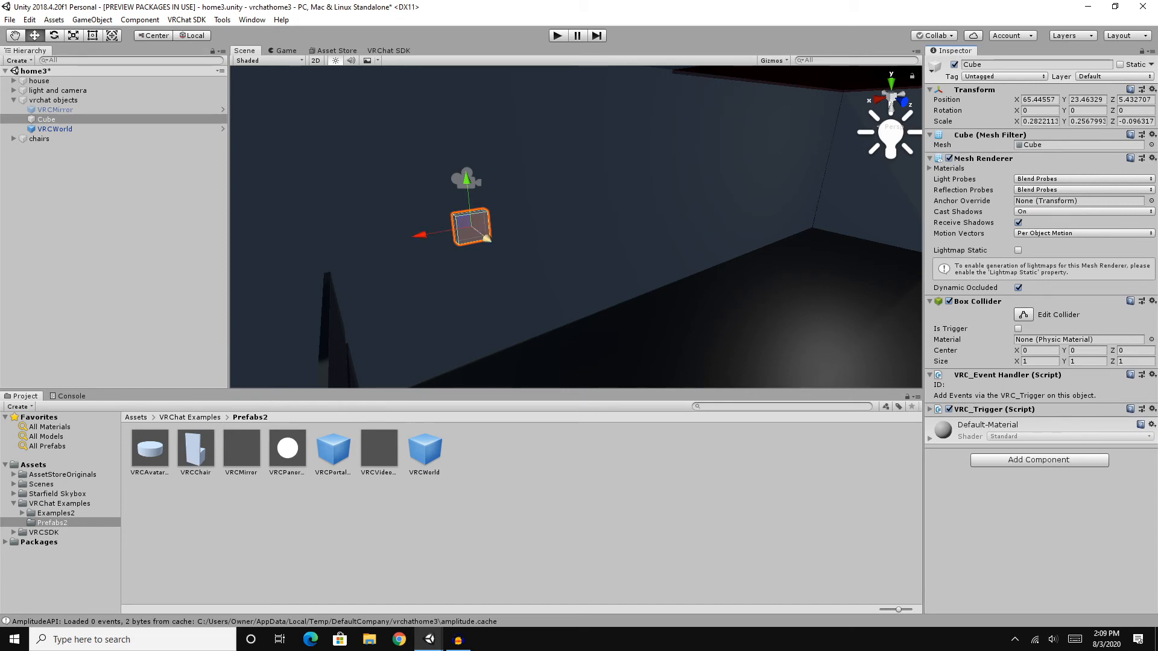
# Open the root Assets folder of the project.
pyautogui.moveTo(512, 242); pyautogui.dragTo(694, 229, button='right')
pyautogui.press('w')
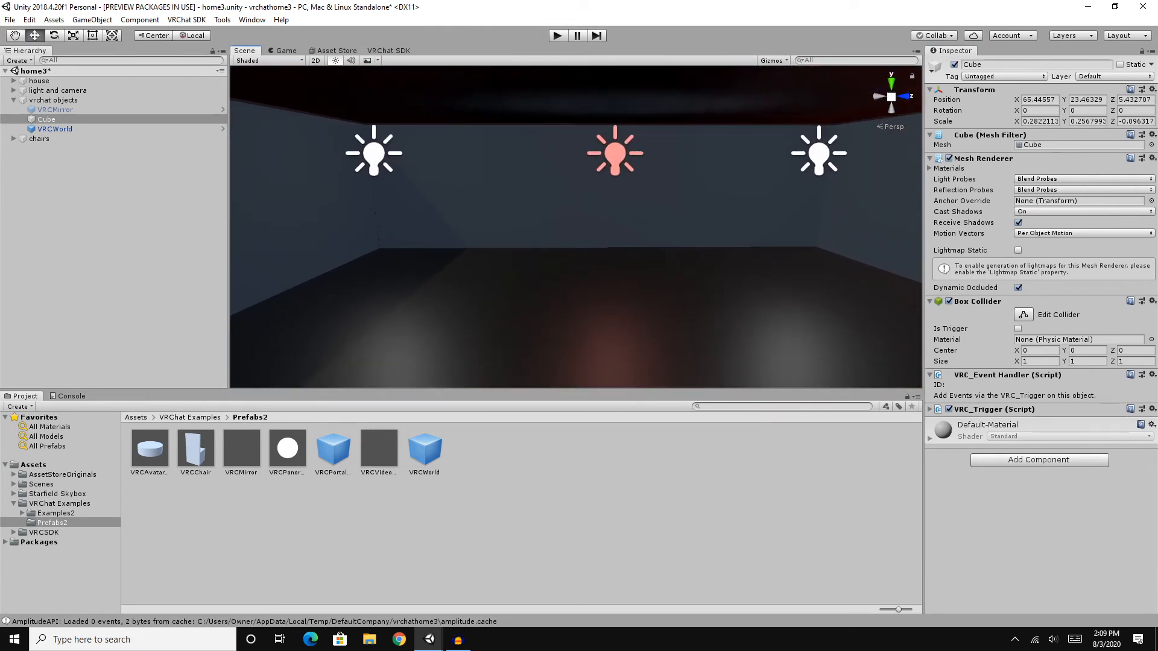
pyautogui.click(33, 465)
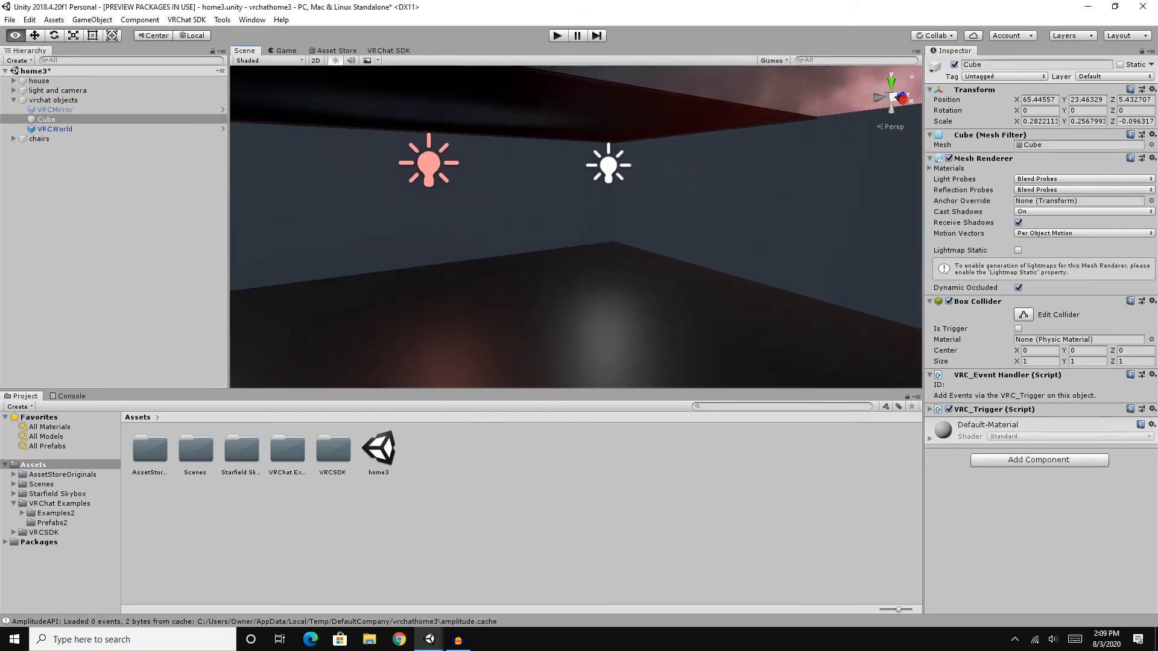
pyautogui.click(53, 19)
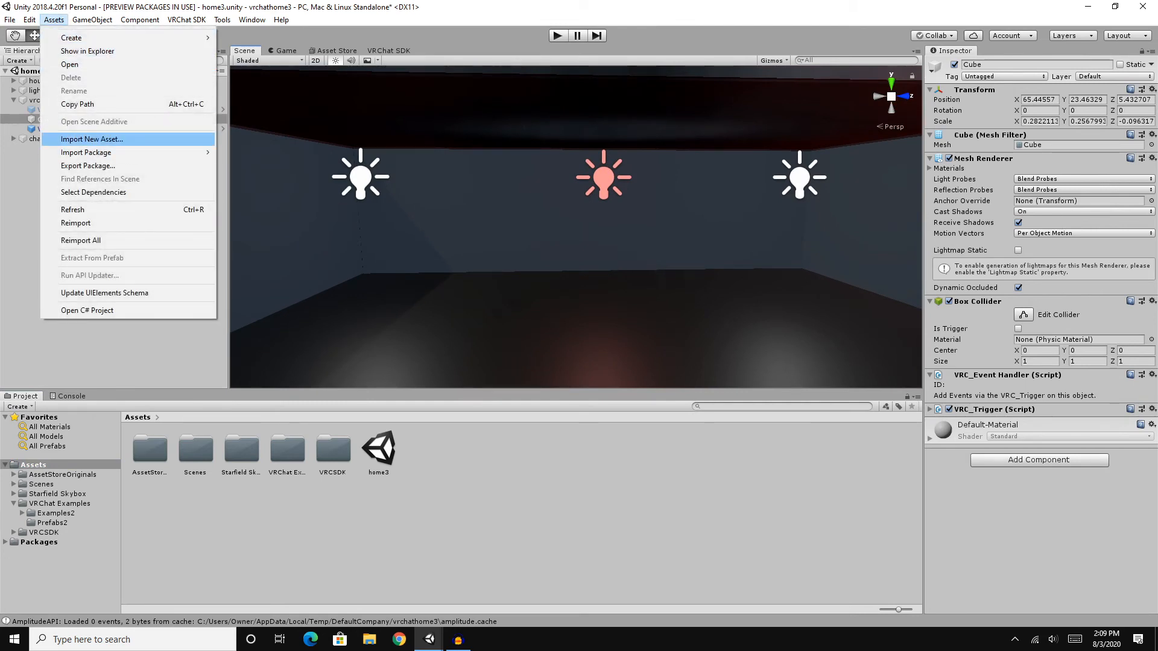
pyautogui.rightClick(494, 538)
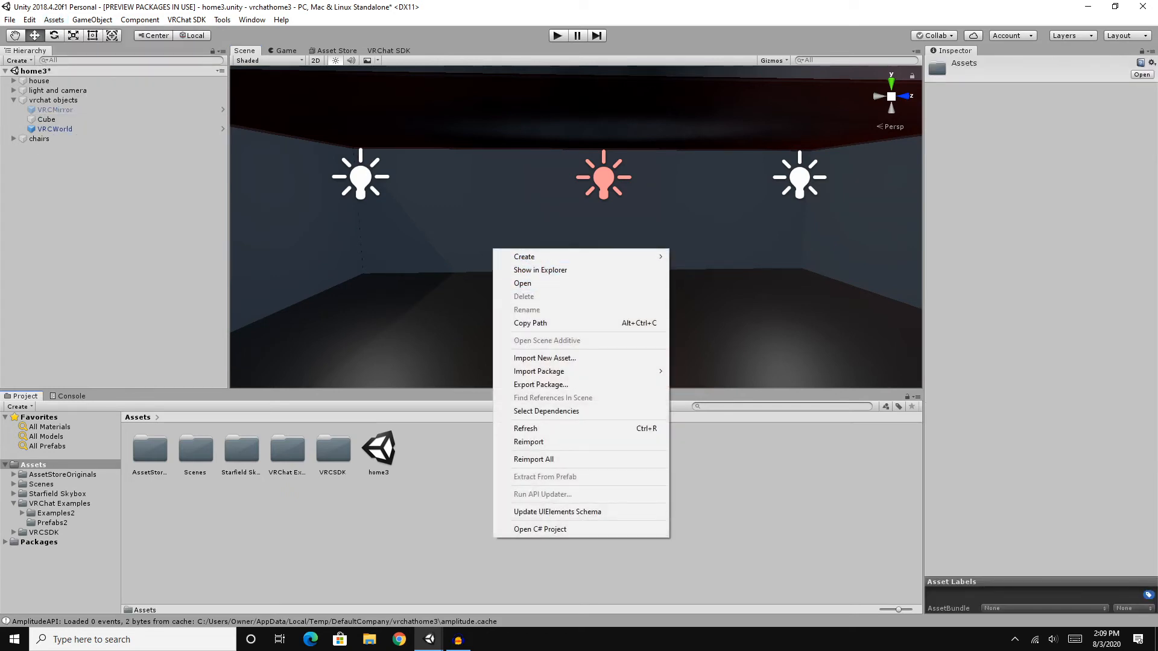
pyautogui.moveTo(542, 257)
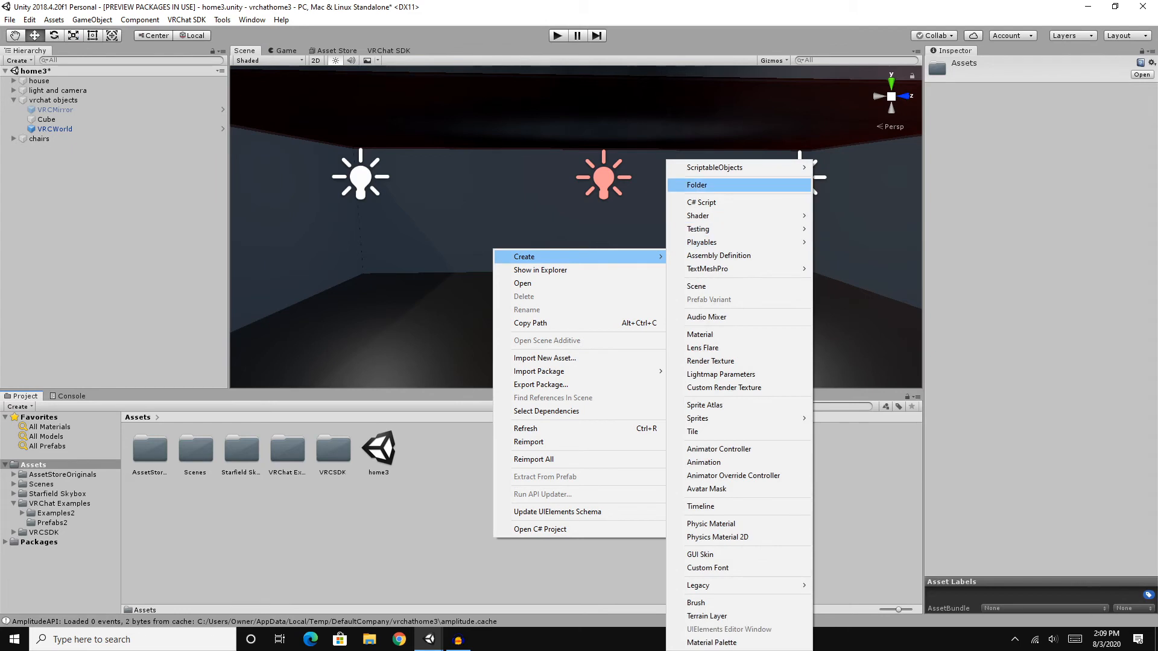
pyautogui.click(455, 483)
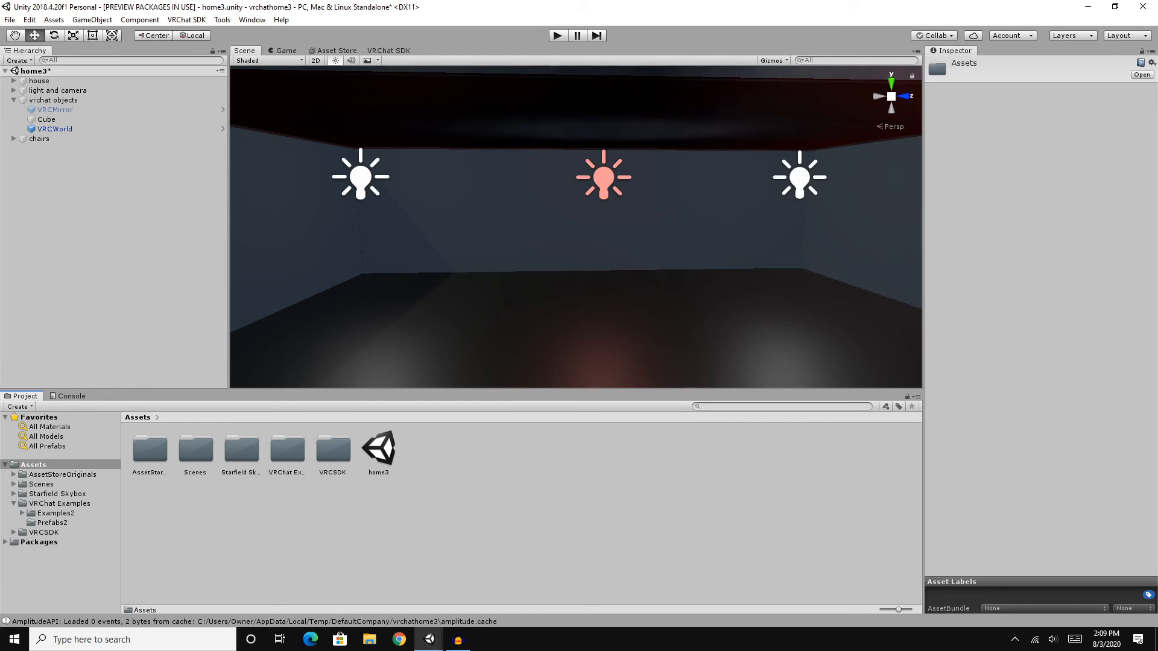
# Import the image 275490 from the Yugioh wallpaper pictures folder as a new asset.
pyautogui.click(53, 19)
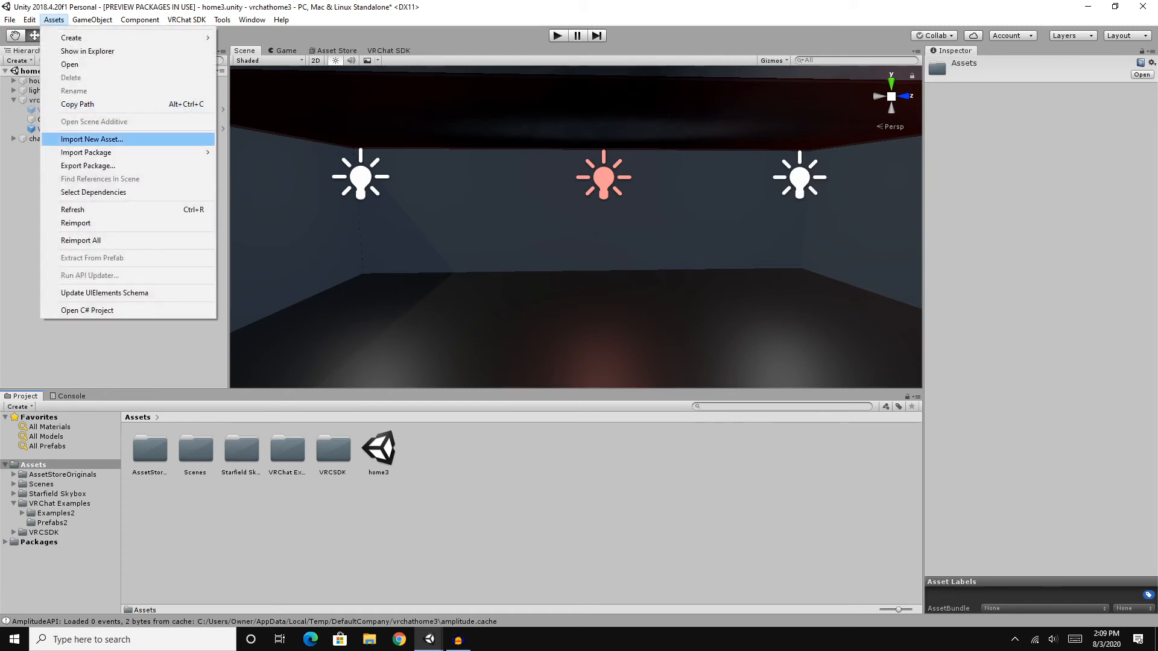
pyautogui.click(91, 139)
pyautogui.moveTo(406, 49); pyautogui.dragTo(728, 103)
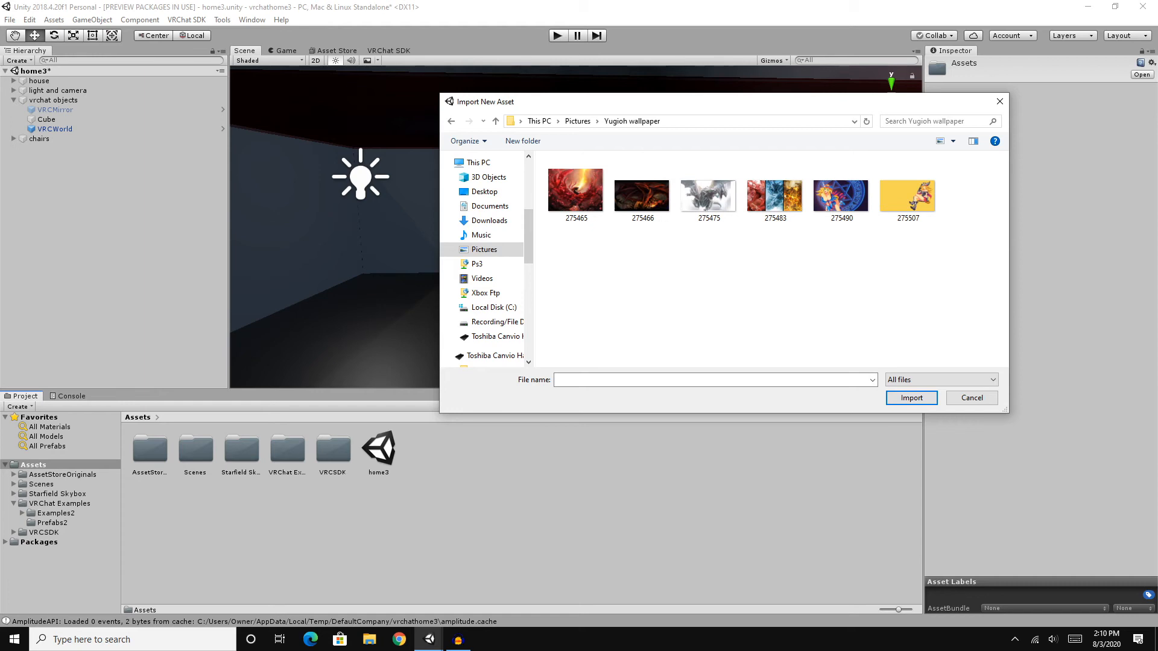
pyautogui.click(841, 196)
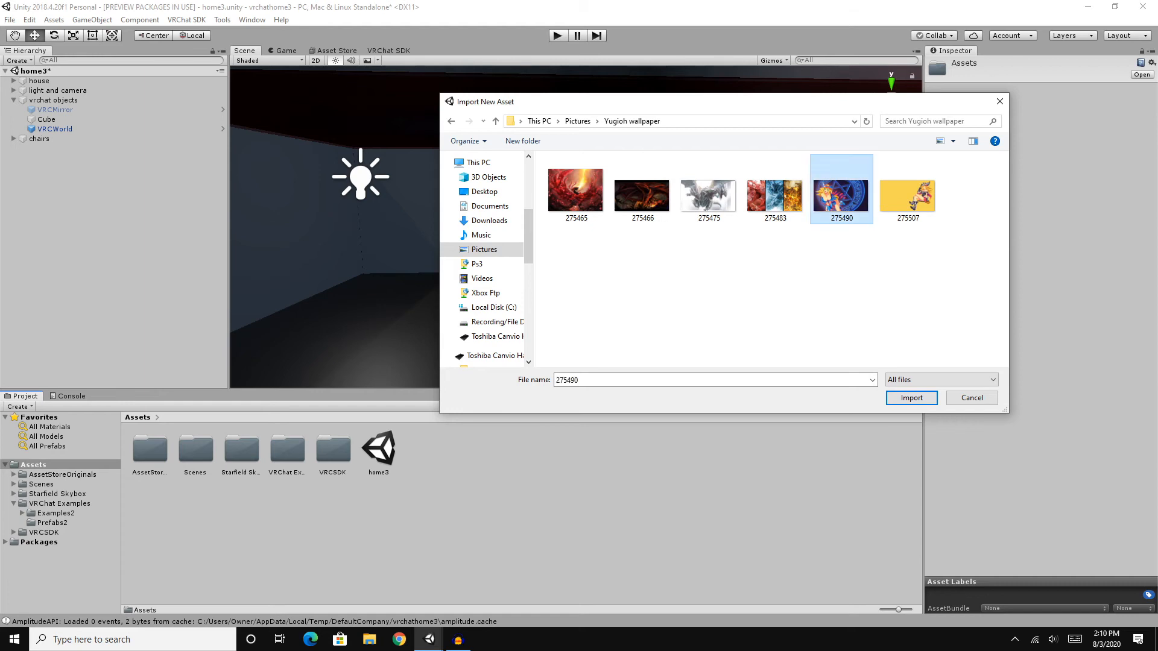
pyautogui.click(911, 399)
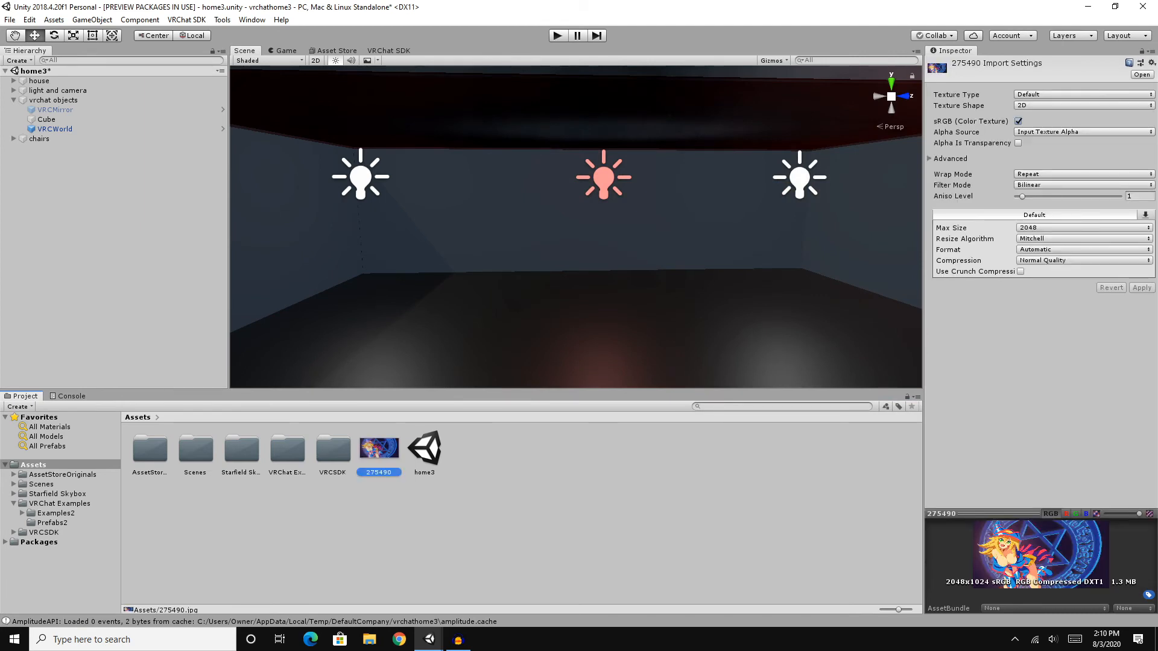
# Add a new cube as a child of the house object.
pyautogui.rightClick(576, 227)
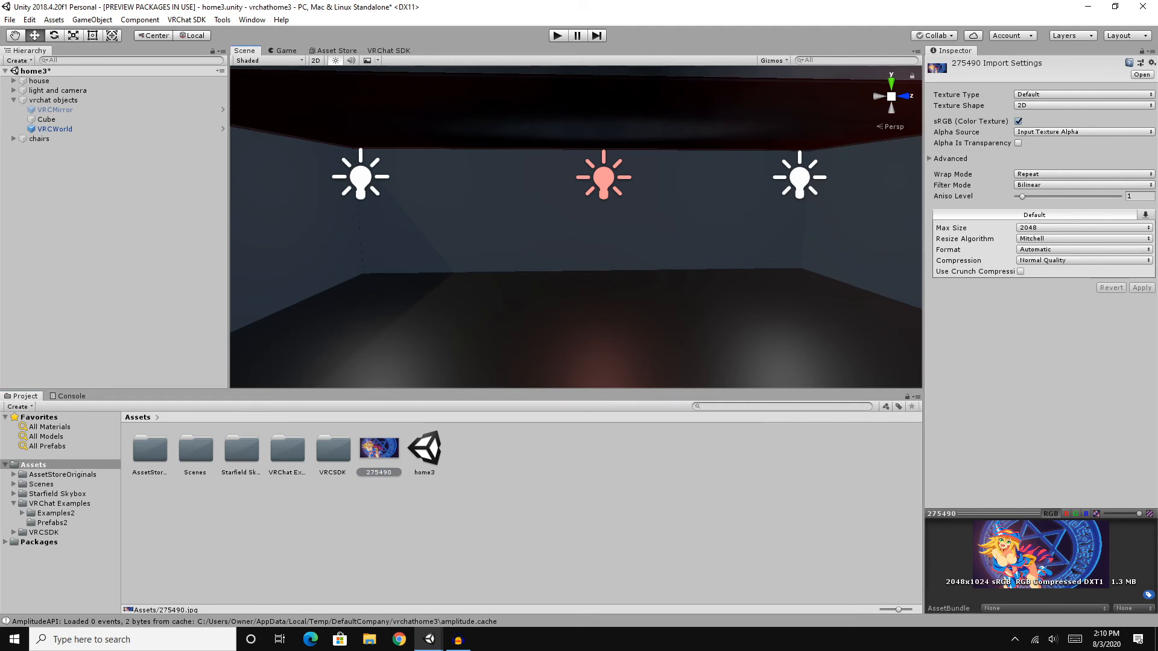
pyautogui.click(378, 448)
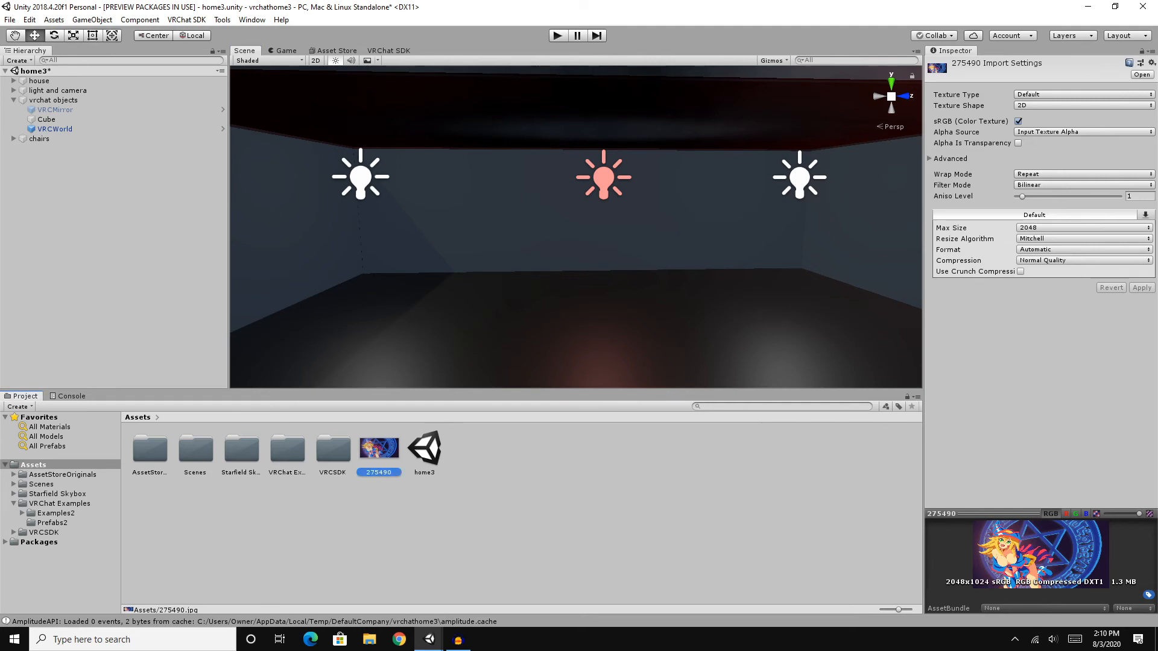
pyautogui.scroll(-5, 576, 227)
pyautogui.scroll(3, 576, 227)
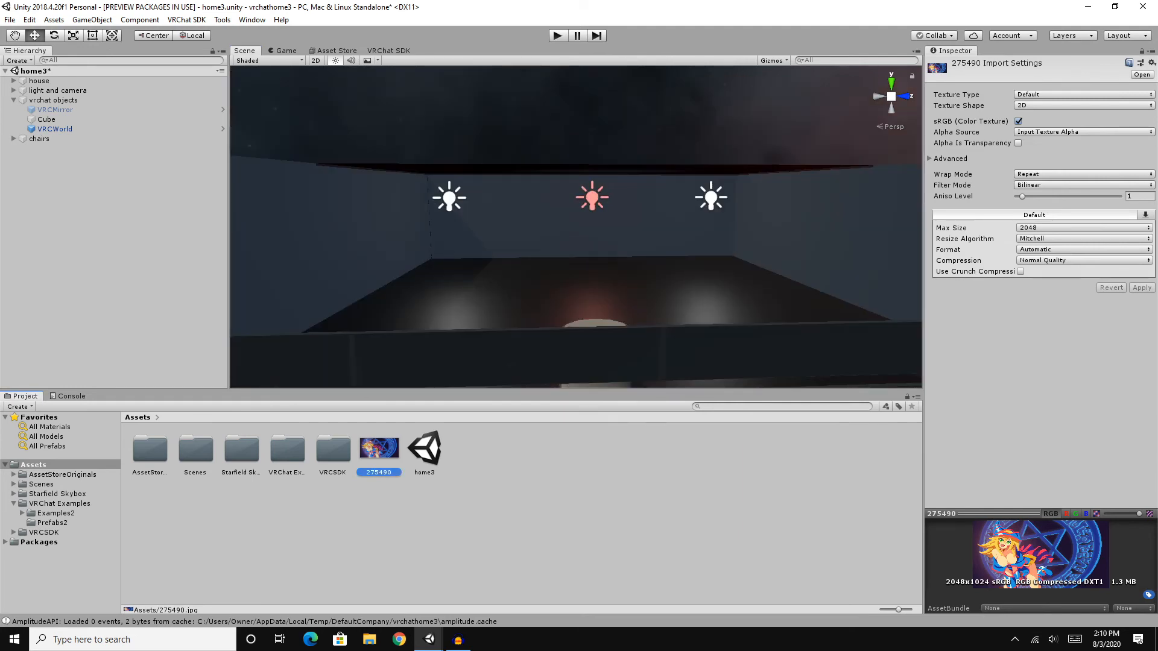
pyautogui.scroll(2, 576, 227)
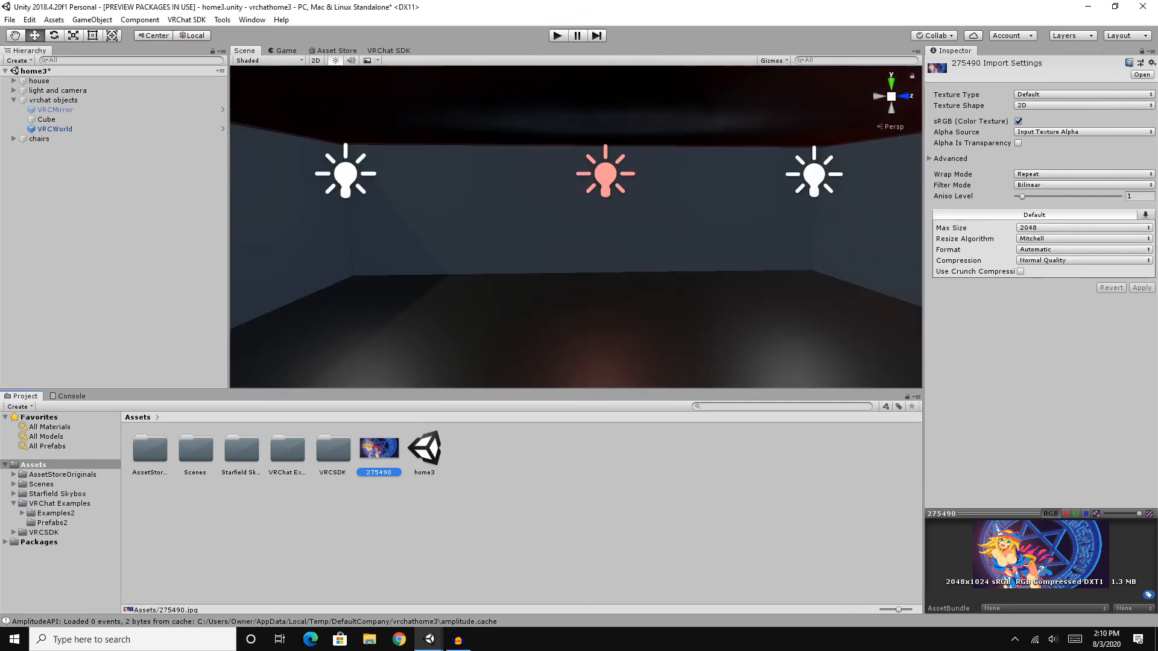
pyautogui.moveTo(576, 227); pyautogui.dragTo(746, 225, button='right')
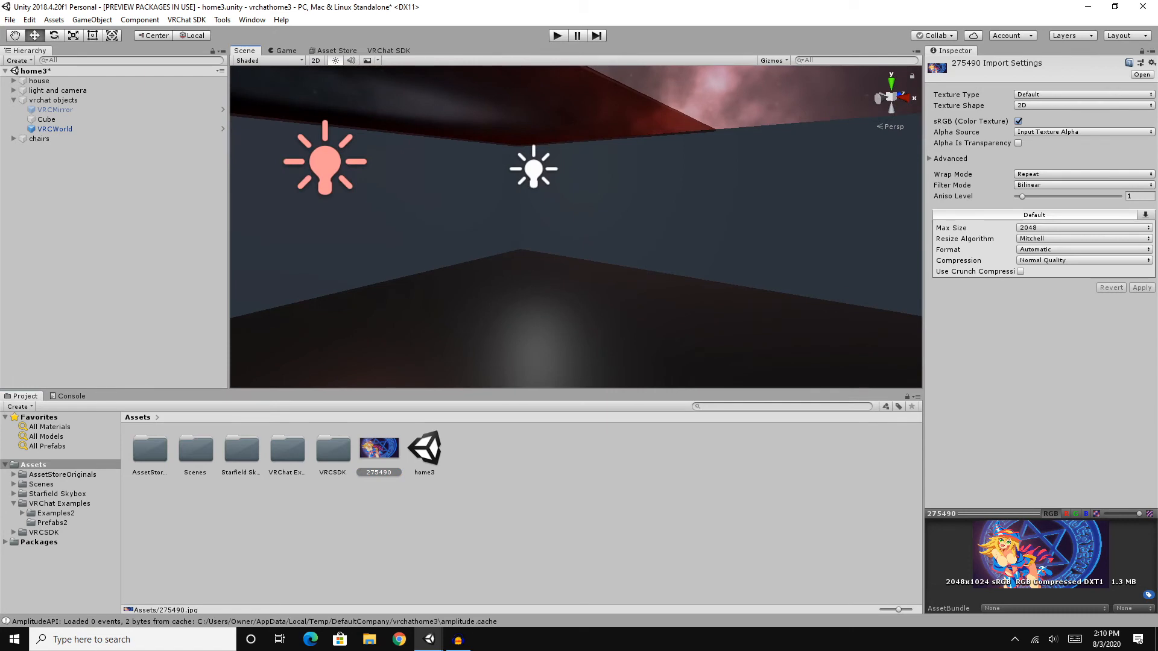
pyautogui.rightClick(56, 81)
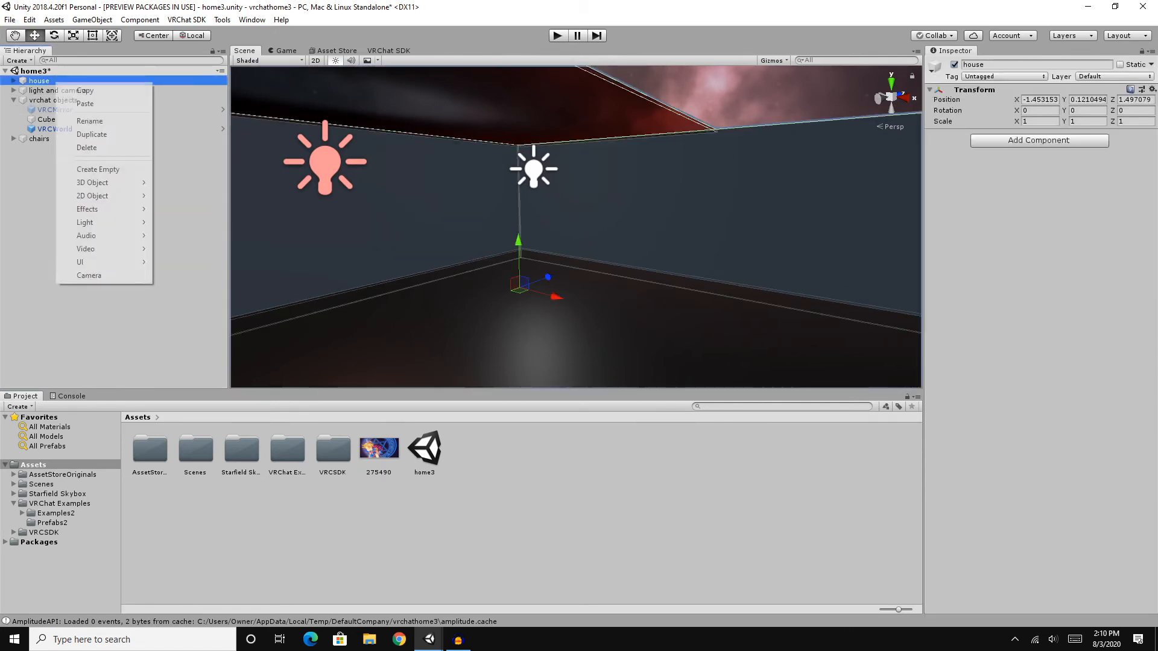
pyautogui.moveTo(90, 182)
pyautogui.click(178, 182)
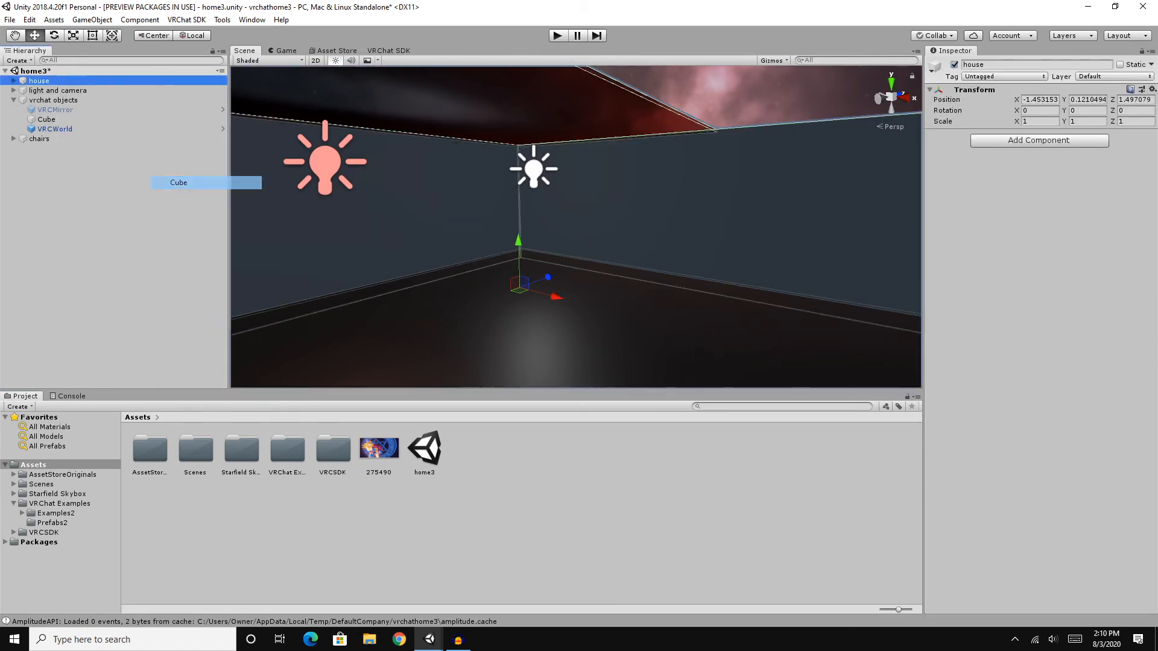
pyautogui.moveTo(513, 260); pyautogui.dragTo(487, 305, button='right')
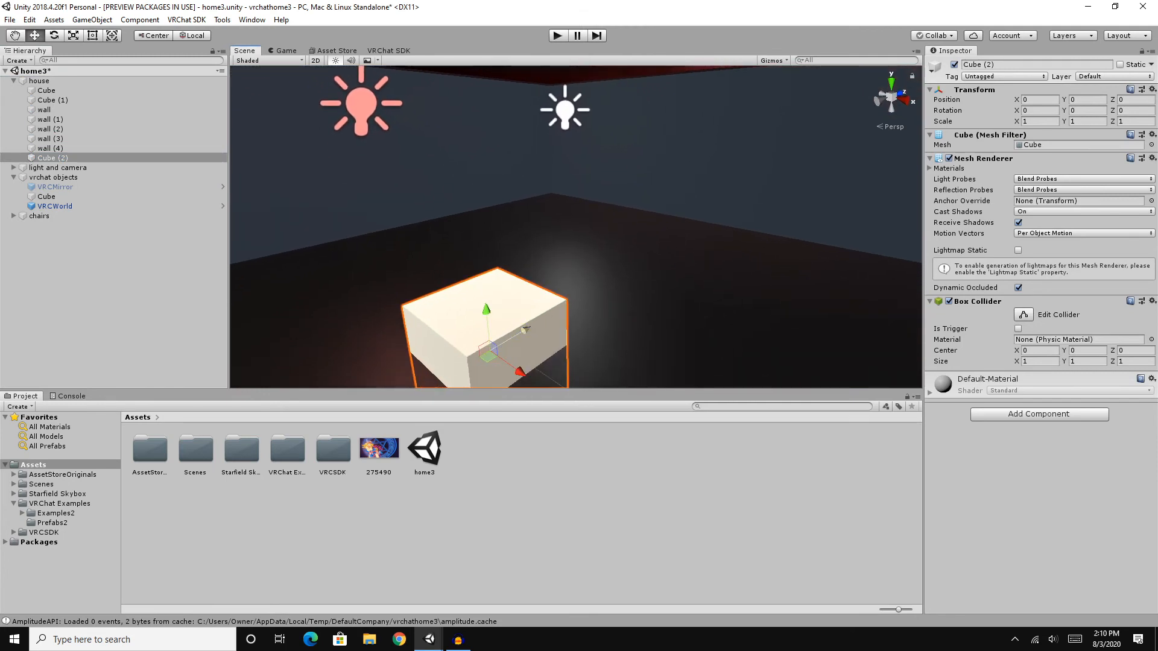
# Move the new cube to about Z 4.84 and scale it into a thin panel of about 3.11 by 2.30 by 0.055.
pyautogui.moveTo(525, 330); pyautogui.dragTo(691, 118)
pyautogui.press('r')
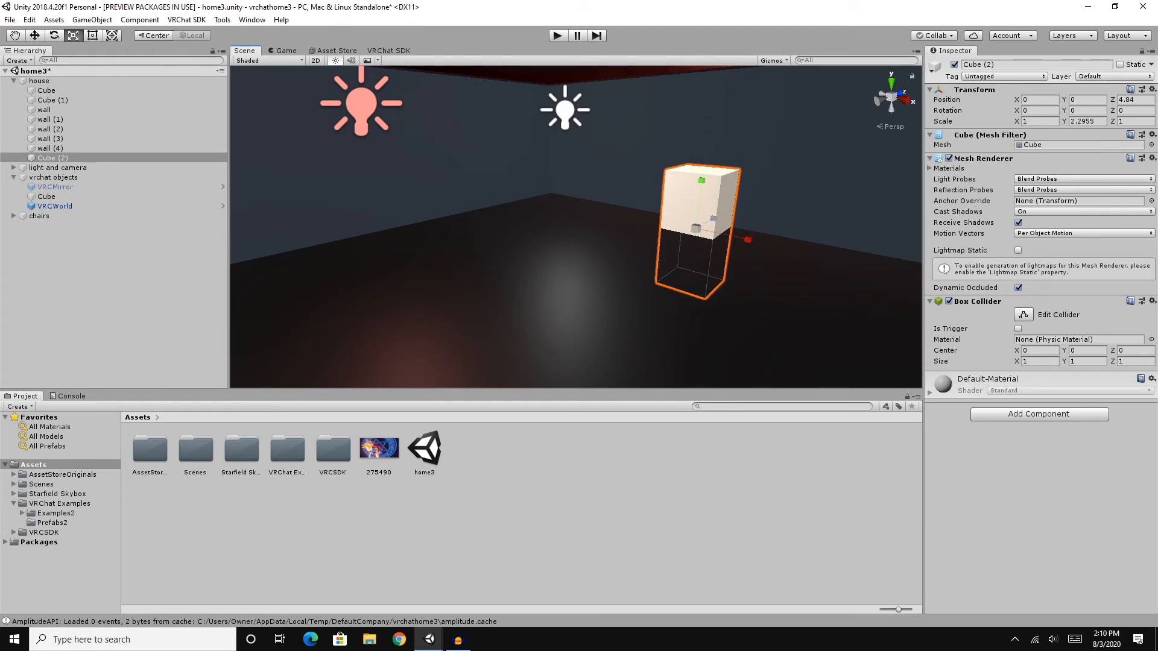
pyautogui.moveTo(713, 218); pyautogui.dragTo(892, 270)
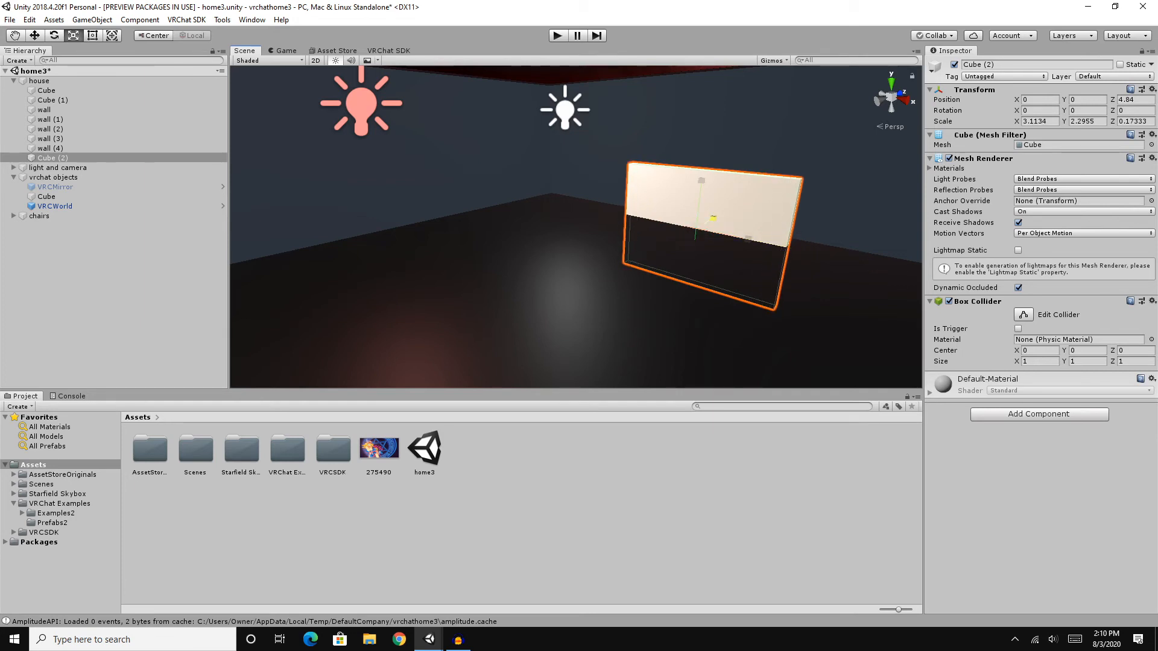
pyautogui.moveTo(713, 218); pyautogui.dragTo(500, 226)
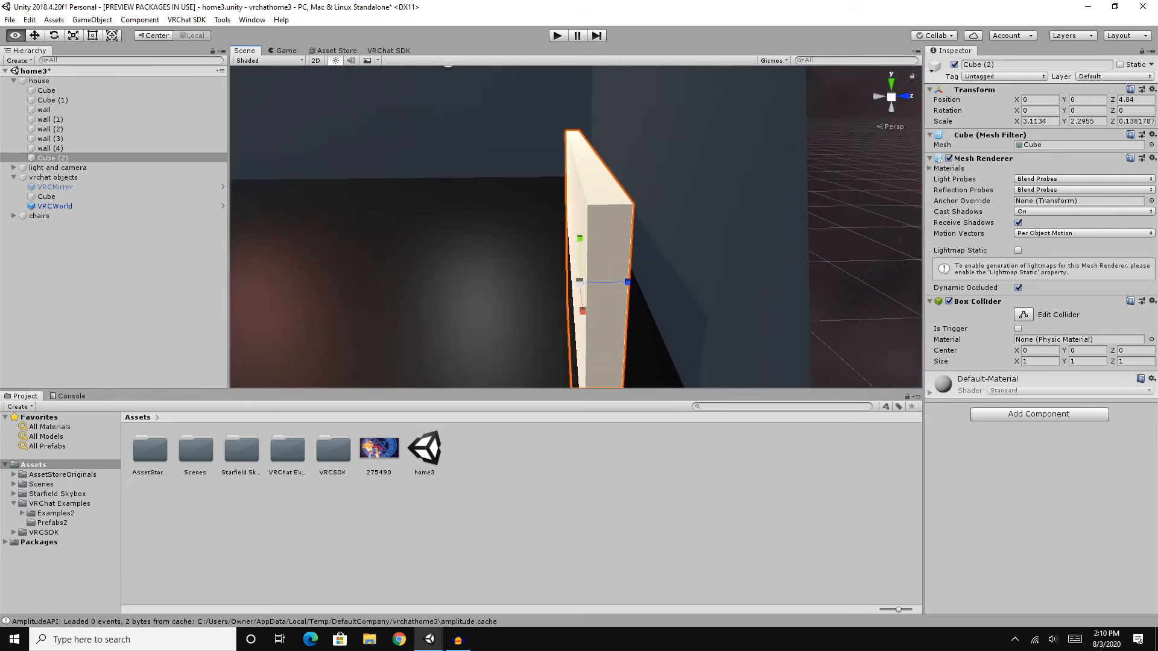
pyautogui.moveTo(500, 225); pyautogui.dragTo(501, 227, button='right')
pyautogui.moveTo(626, 282); pyautogui.dragTo(596, 282)
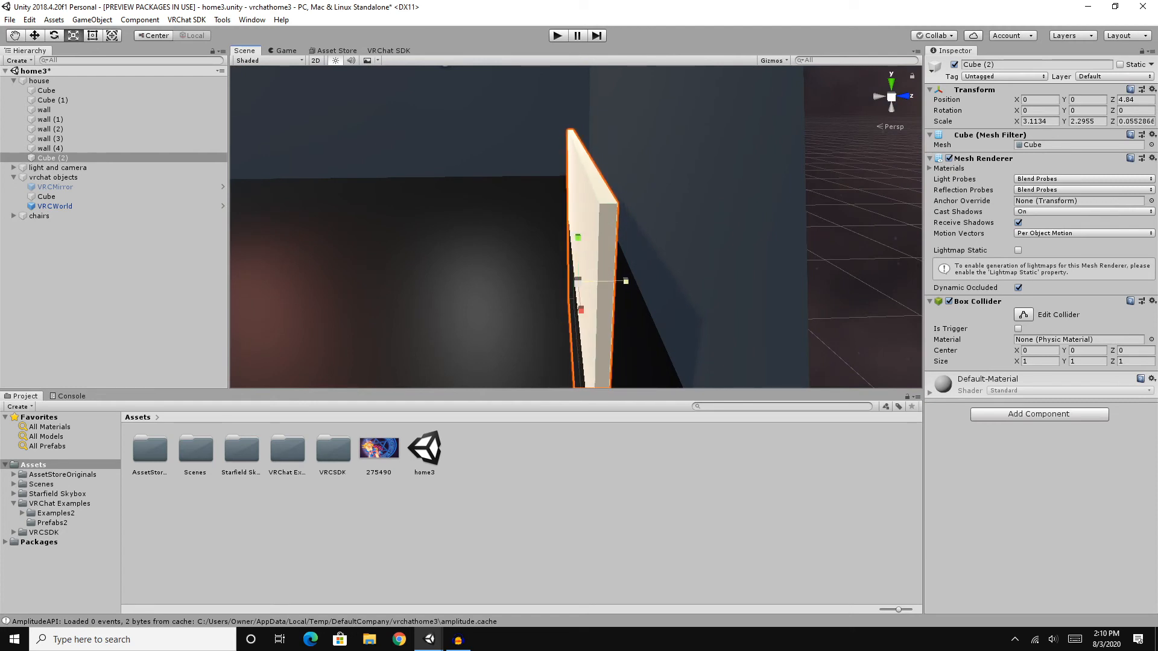
# Position the thin panel flat against the side wall at about X -0.427, Y 1.484, Z 5.327.
pyautogui.press('w')
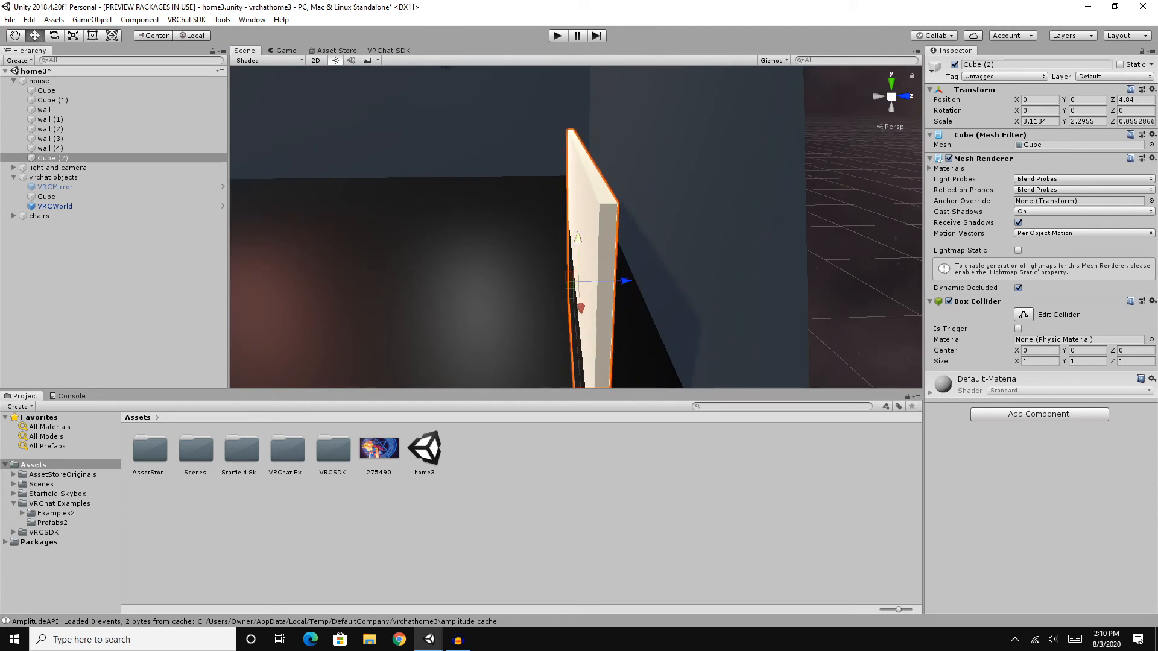
pyautogui.moveTo(577, 238); pyautogui.dragTo(578, 55)
pyautogui.moveTo(624, 94); pyautogui.dragTo(692, 94)
pyautogui.press('s')
pyautogui.moveTo(687, 109); pyautogui.dragTo(820, 115, button='right')
pyautogui.press('w')
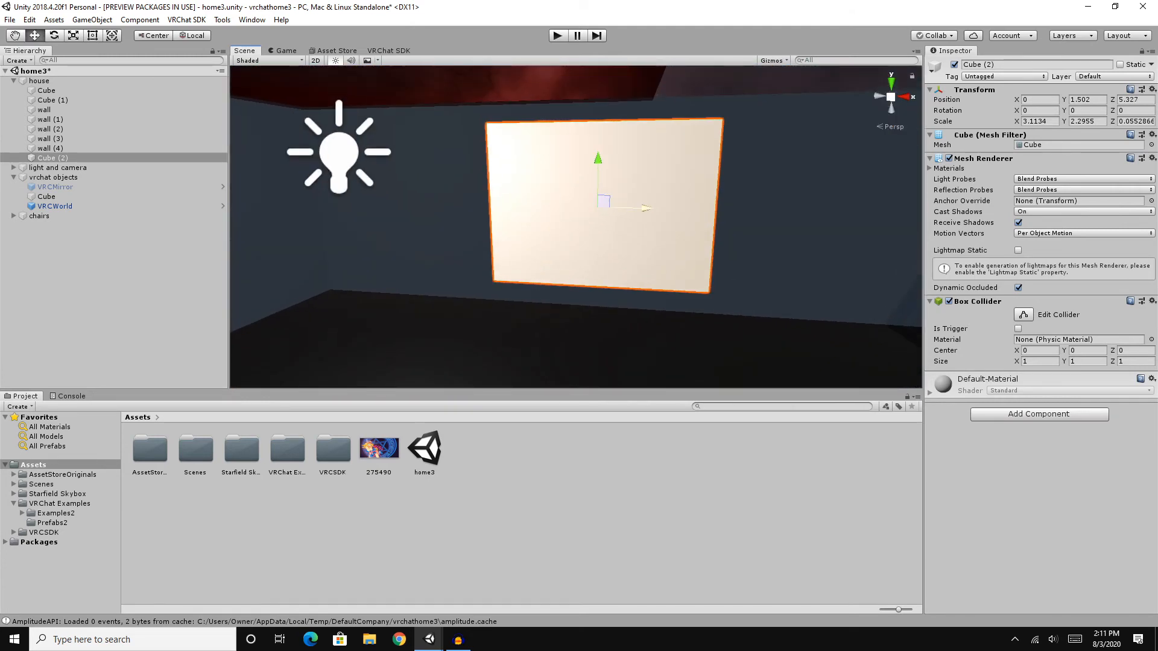
pyautogui.moveTo(645, 208); pyautogui.dragTo(614, 208)
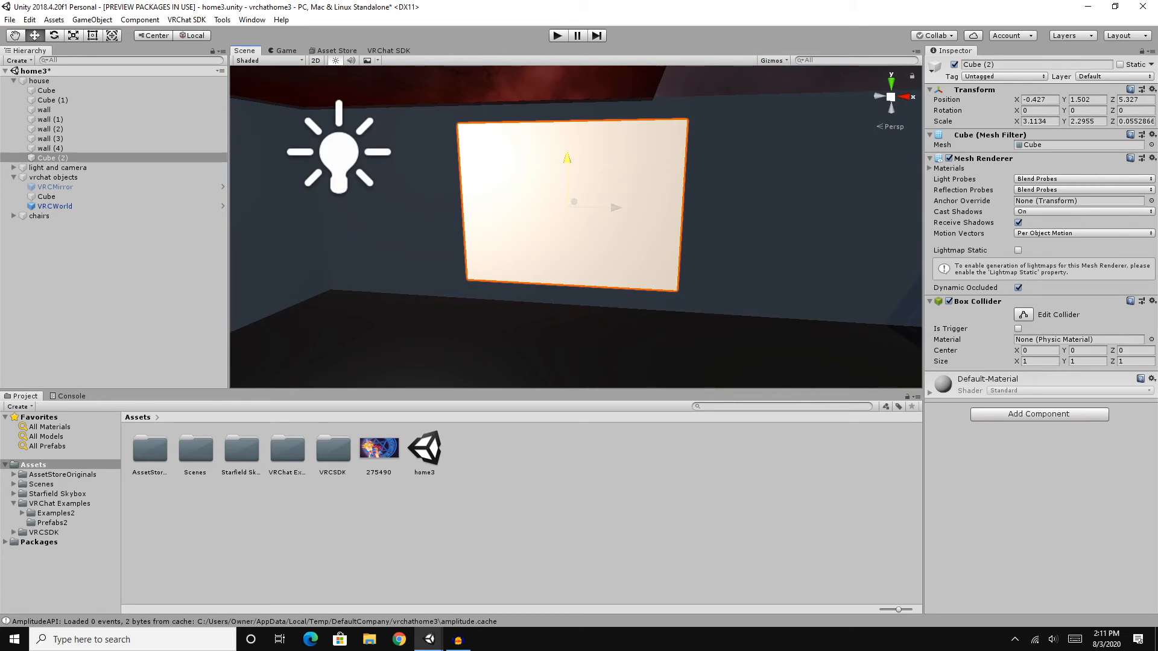
pyautogui.moveTo(567, 172); pyautogui.dragTo(567, 174)
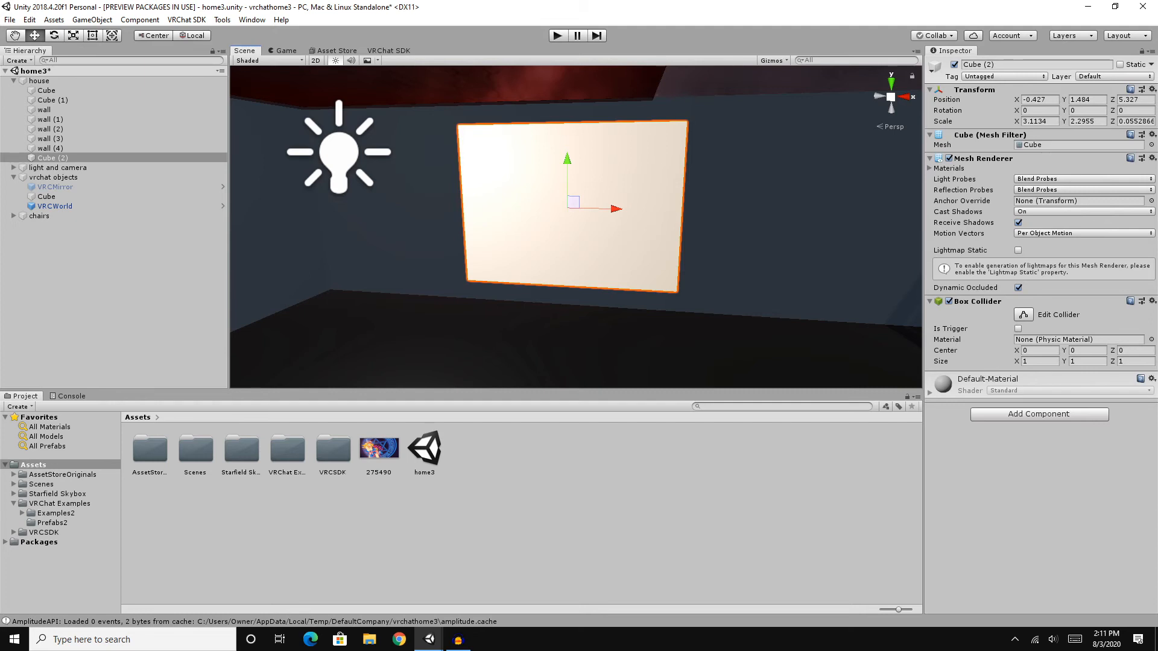
# Set the max size of the 275490 texture to 1024 and apply the import settings.
pyautogui.click(379, 450)
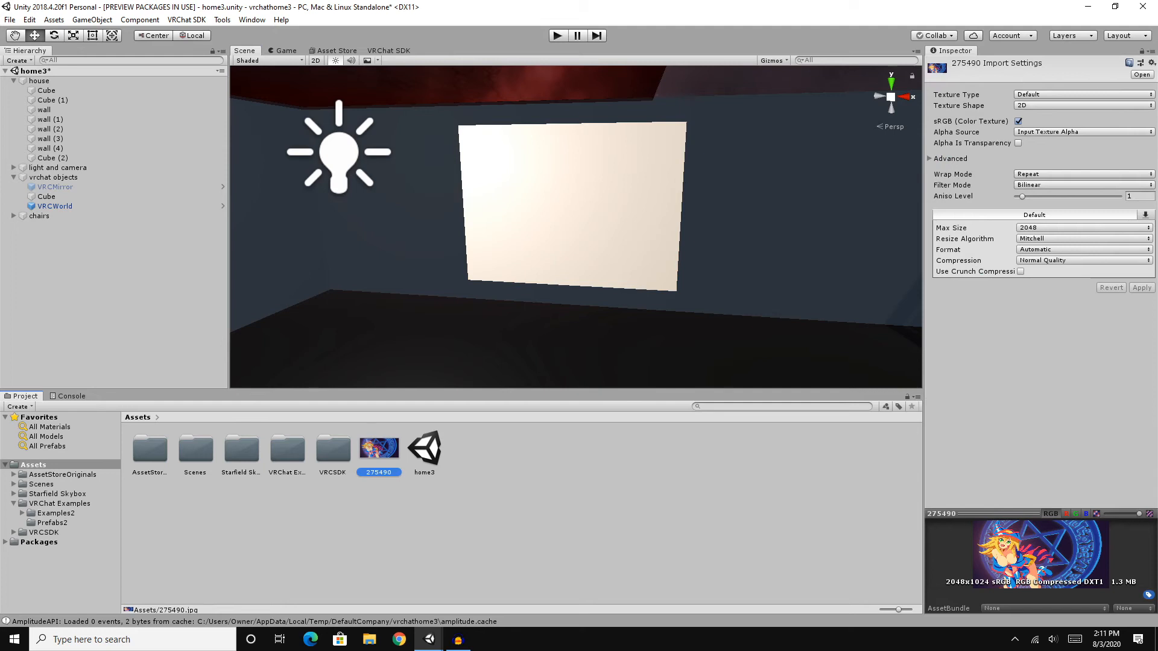
pyautogui.click(1084, 228)
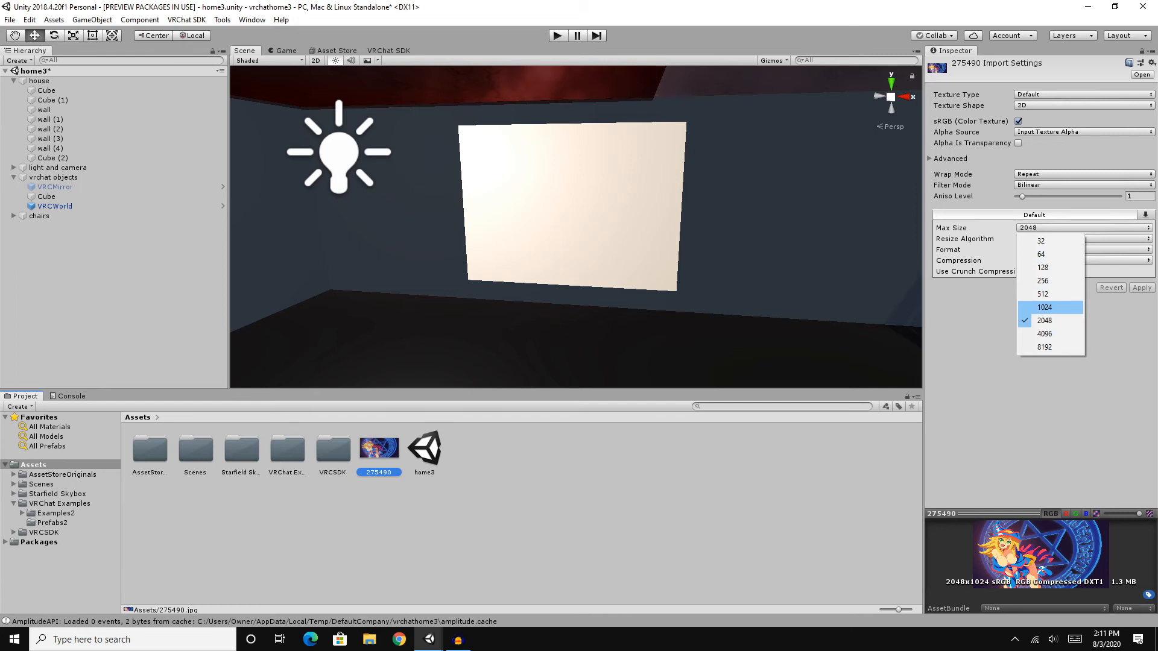
pyautogui.click(1045, 307)
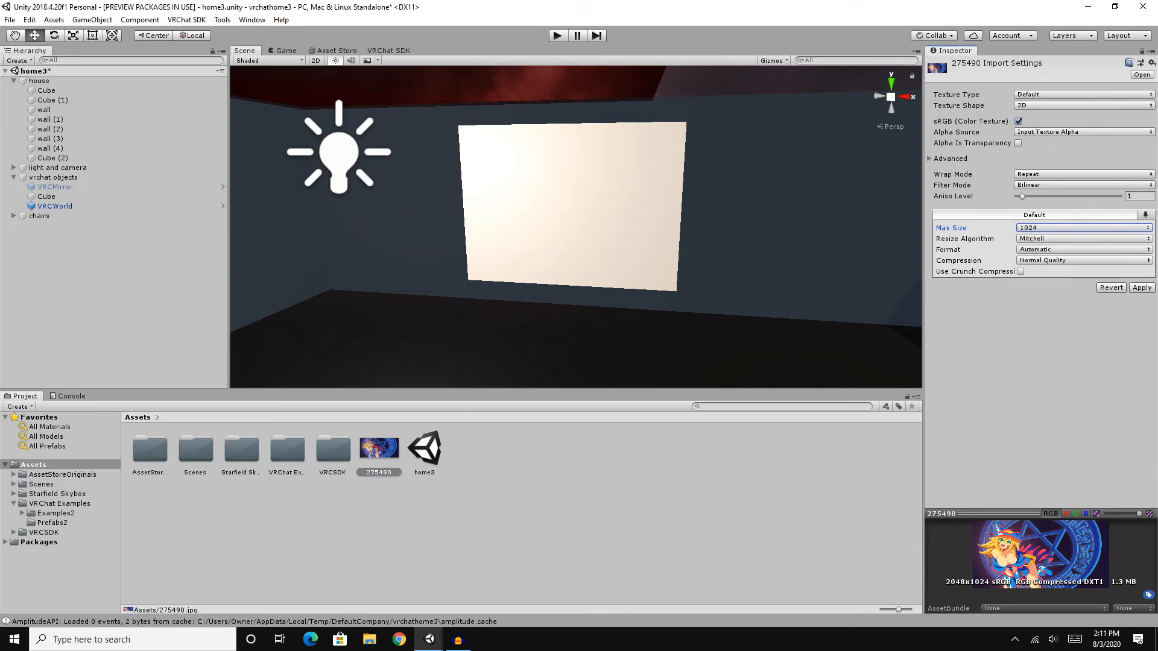
pyautogui.click(1049, 227)
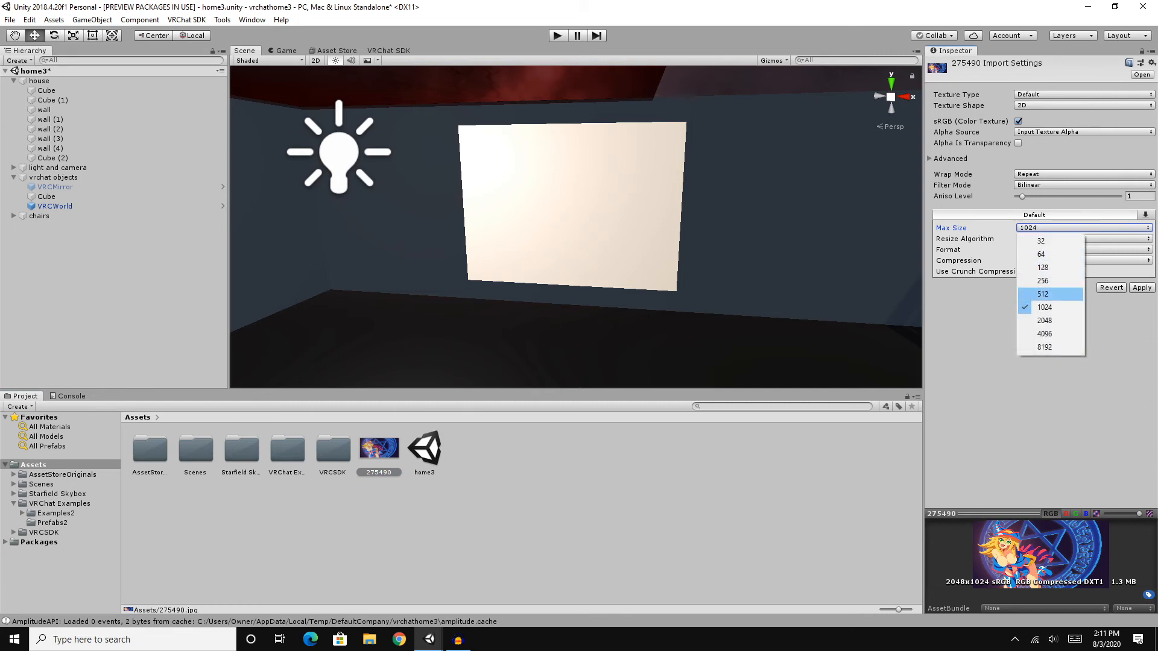
pyautogui.click(754, 253)
pyautogui.moveTo(633, 241); pyautogui.dragTo(569, 238, button='right')
pyautogui.press('s')
pyautogui.press('w')
pyautogui.press('s')
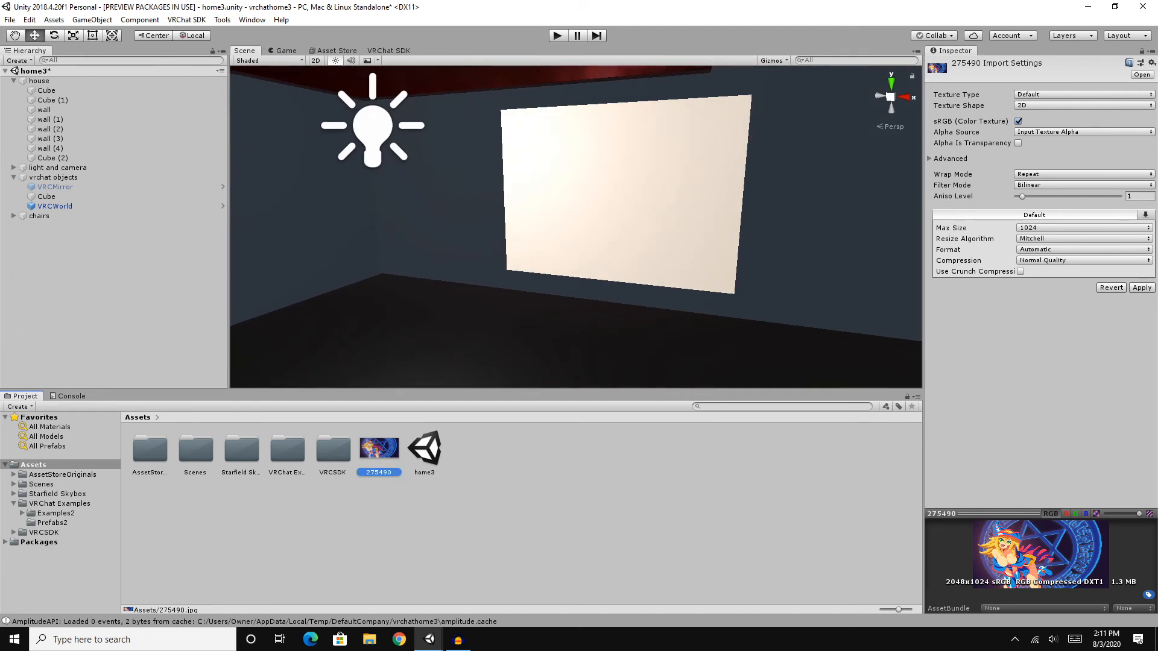
pyautogui.click(379, 449)
pyautogui.click(1141, 288)
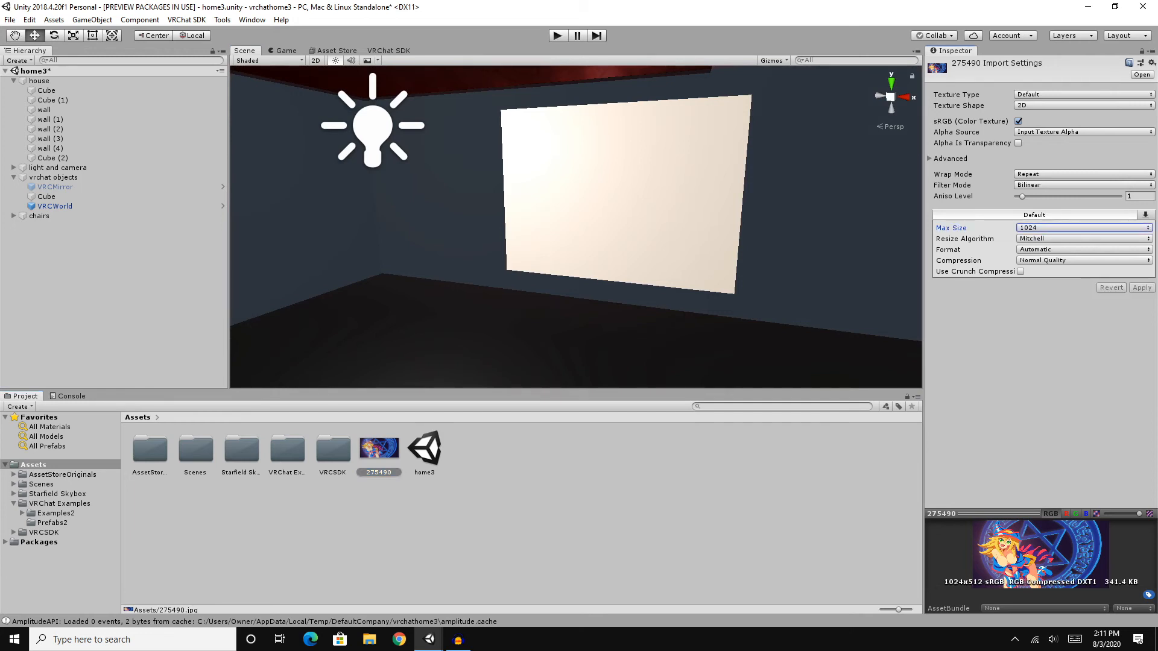
# Put the 275490 picture on the wall panel and set the panel's Y rotation to 180.
pyautogui.moveTo(379, 450); pyautogui.dragTo(615, 205)
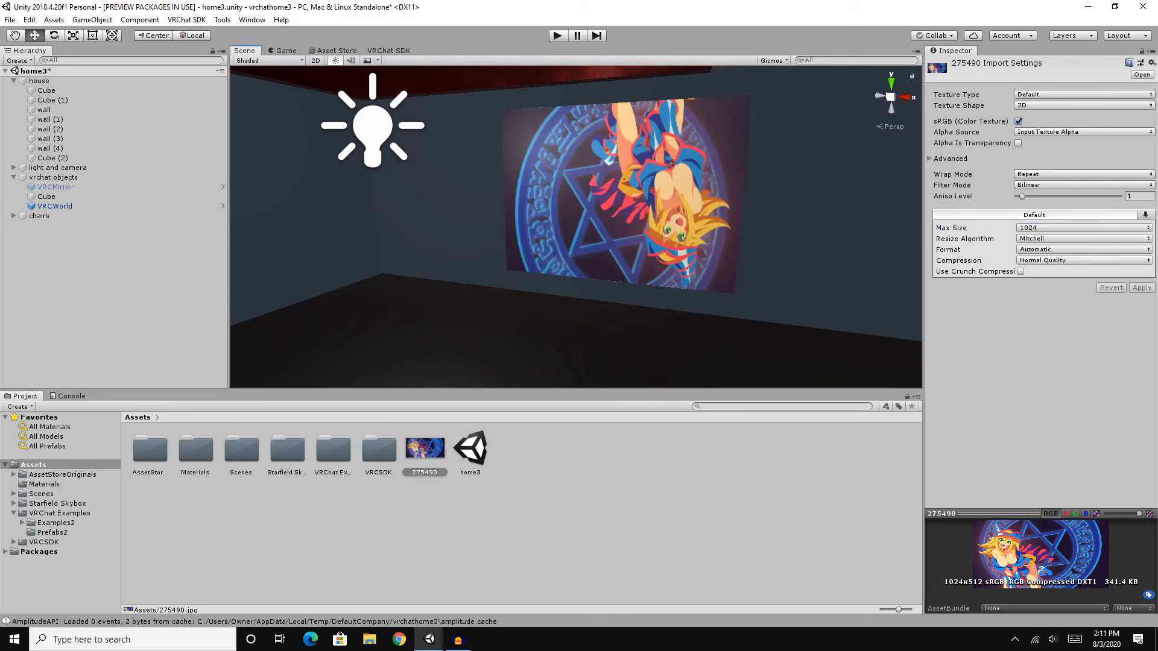
pyautogui.click(621, 196)
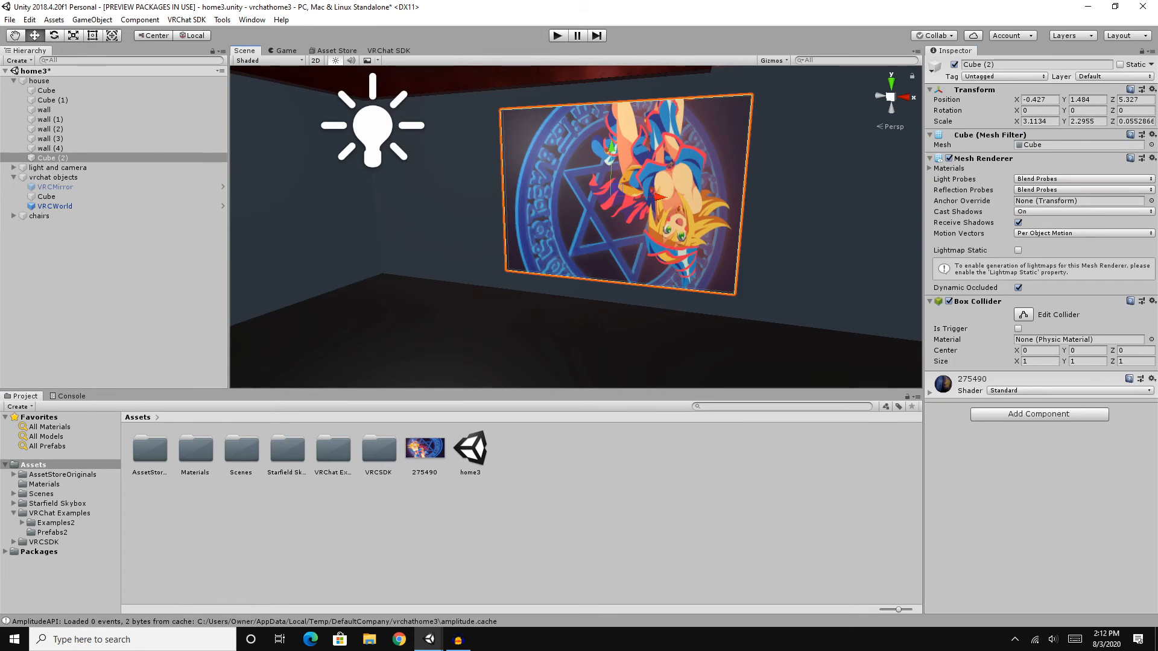
pyautogui.click(1087, 111)
pyautogui.write('180')
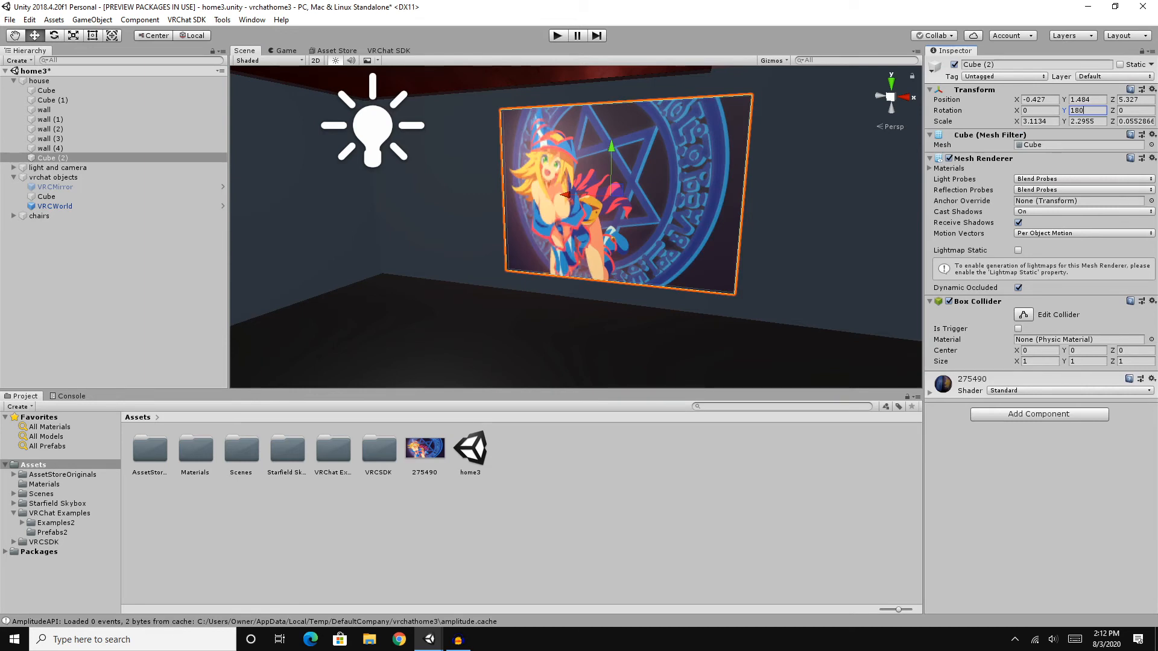
pyautogui.click(1040, 111)
pyautogui.click(579, 512)
# Examine the room with its wall picture from outside and inside.
pyautogui.moveTo(543, 271); pyautogui.dragTo(416, 281, button='right')
pyautogui.press('s')
pyautogui.press('w')
pyautogui.press('s')
pyautogui.press('w')
pyautogui.press('s')
pyautogui.press('s')
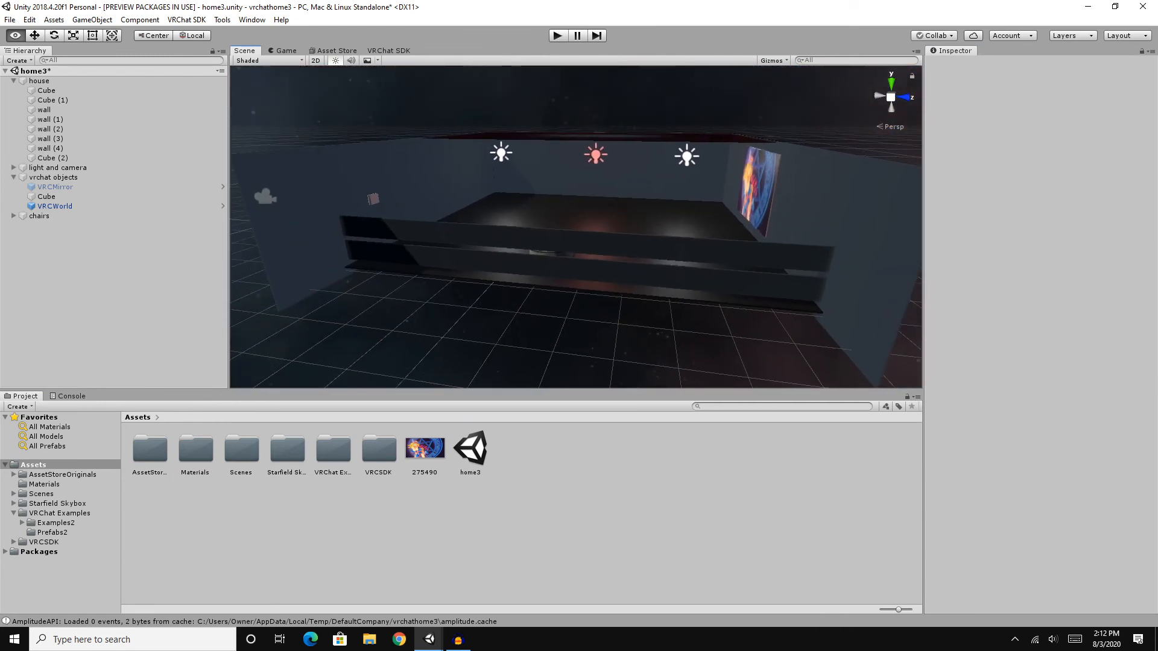
pyautogui.scroll(5, 576, 226)
pyautogui.moveTo(576, 241); pyautogui.dragTo(639, 223, button='right')
pyautogui.press('w')
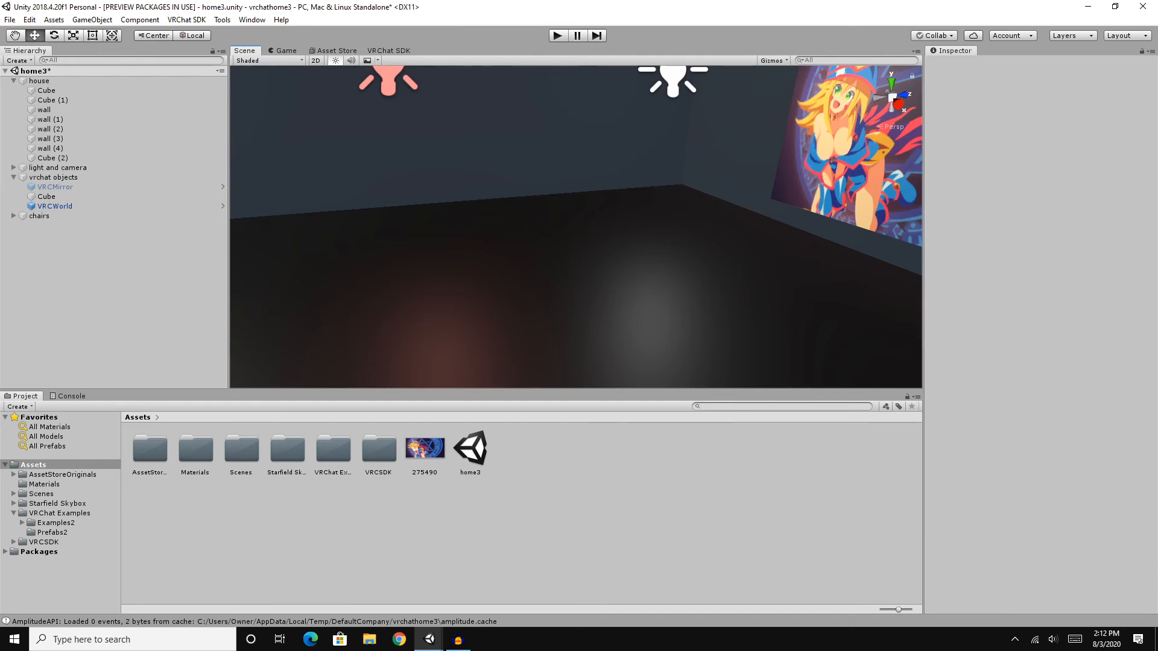
# Place the VRCPortalMarker prefab from the Prefabs2 folder on the room's floor and set its World to Hub.
pyautogui.click(52, 532)
pyautogui.moveTo(542, 241); pyautogui.dragTo(481, 214, button='right')
pyautogui.press('s')
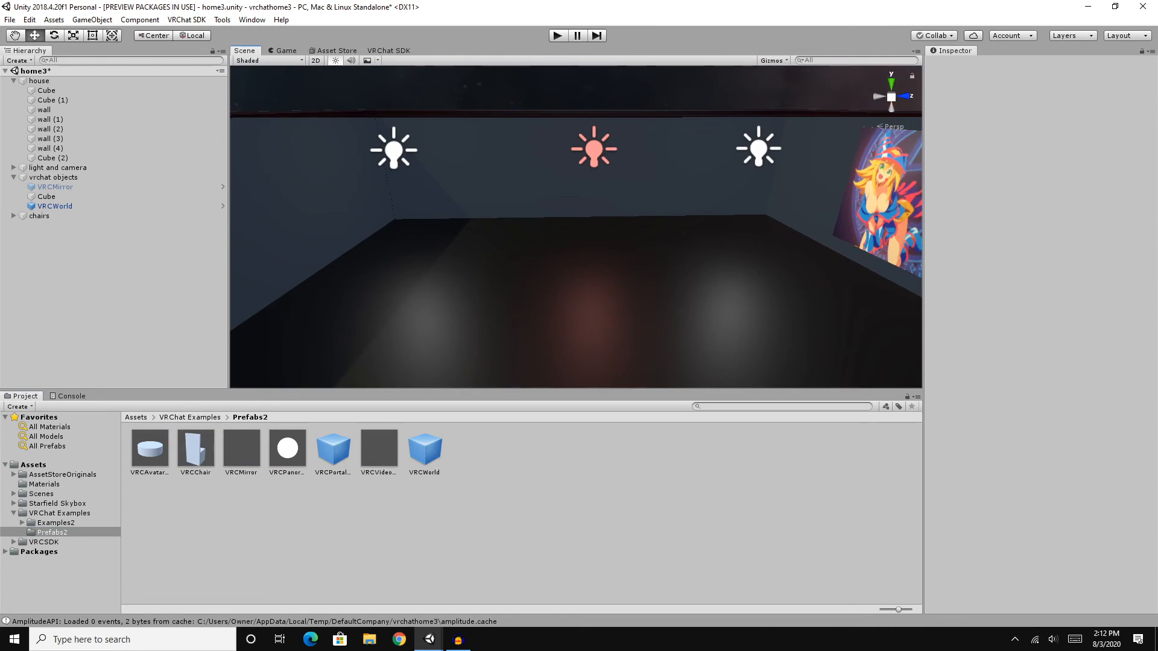
pyautogui.moveTo(333, 450); pyautogui.dragTo(652, 253)
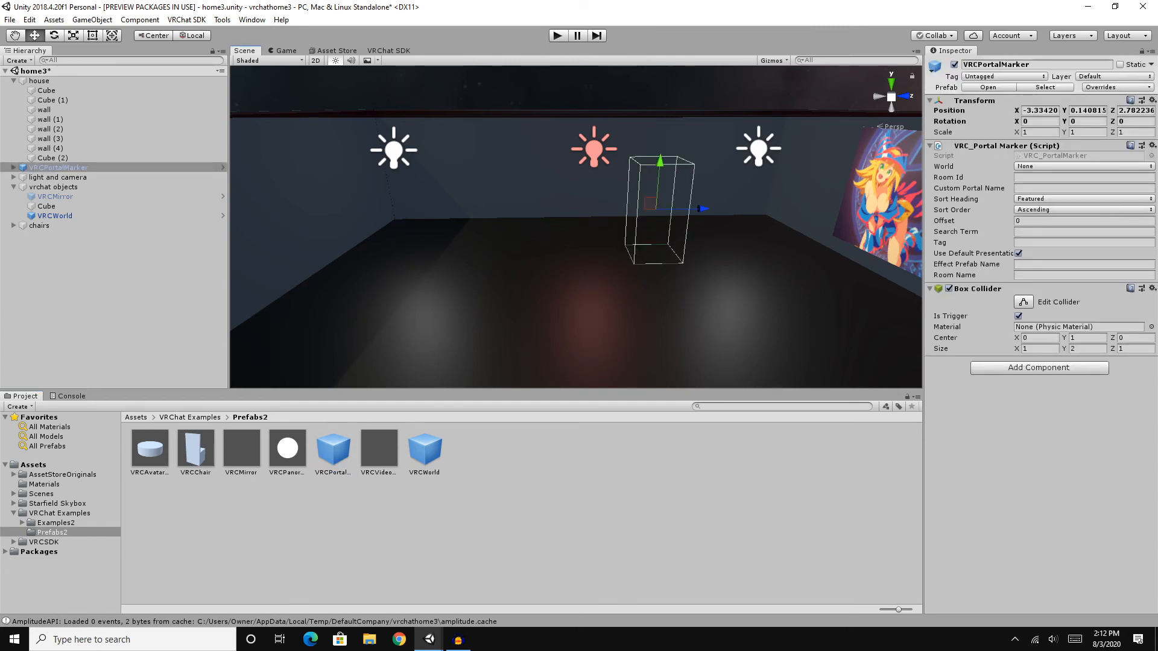
pyautogui.click(1084, 177)
pyautogui.click(1084, 167)
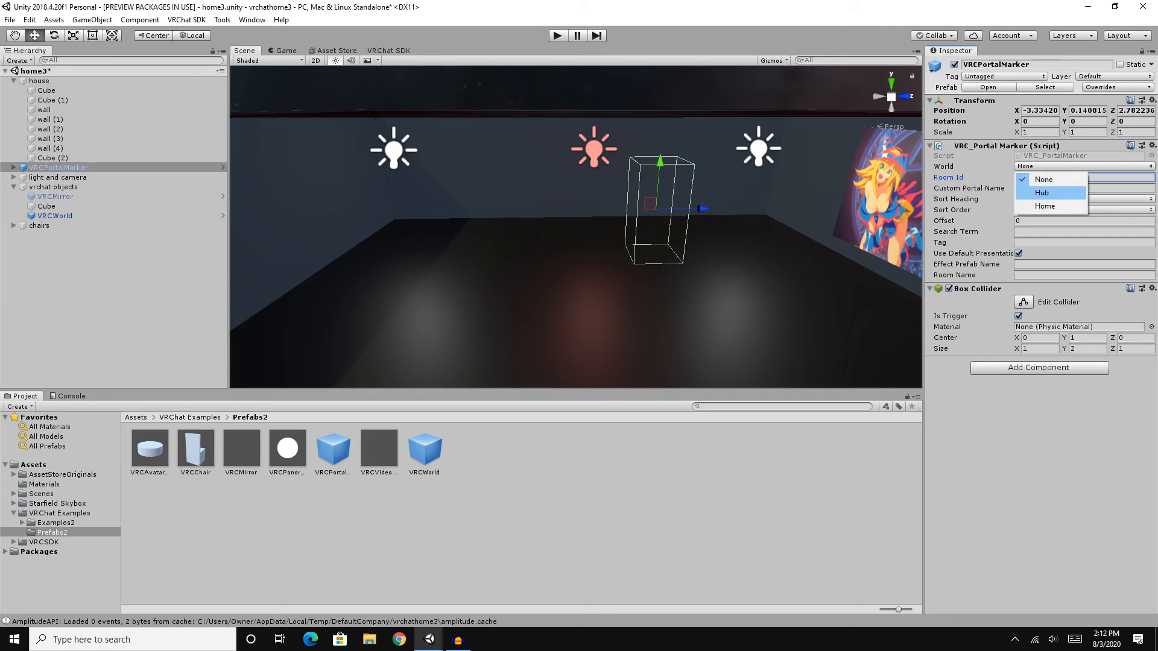
pyautogui.click(1051, 193)
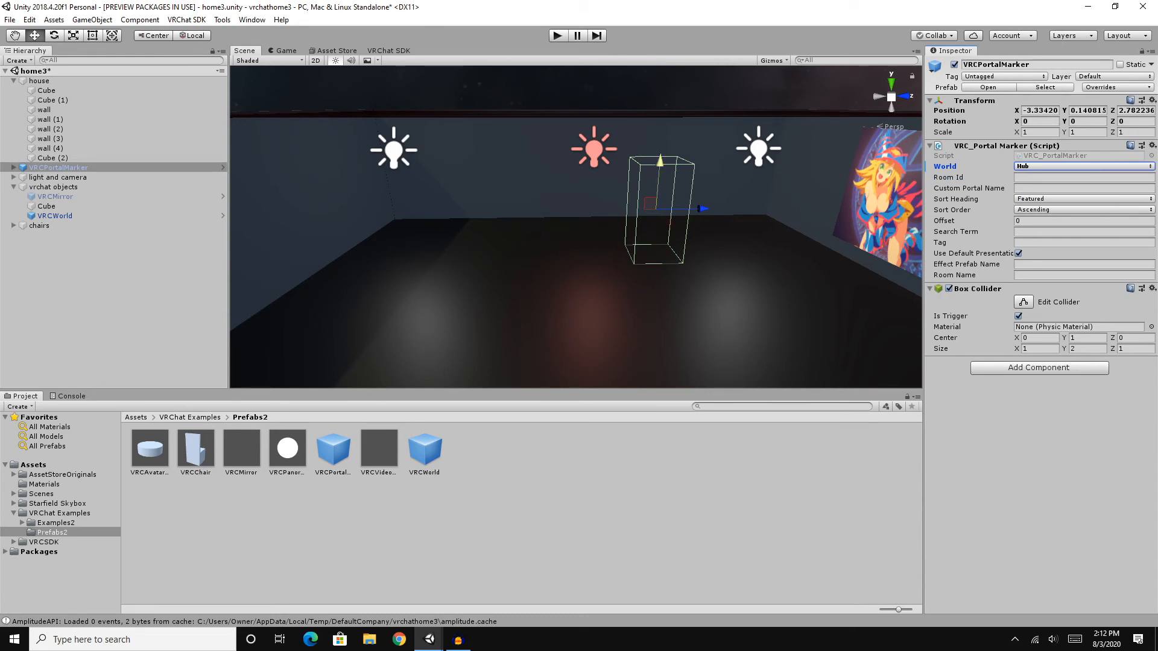
# Move the portal marker towards the room's back wall, to about X -5.174 and Y 0.15.
pyautogui.moveTo(660, 162); pyautogui.dragTo(660, 157)
pyautogui.moveTo(675, 220); pyautogui.dragTo(483, 244, button='right')
pyautogui.press('w')
pyautogui.press('d')
pyautogui.moveTo(608, 266); pyautogui.dragTo(794, 238)
pyautogui.press('s')
pyautogui.moveTo(794, 238); pyautogui.dragTo(875, 245, button='right')
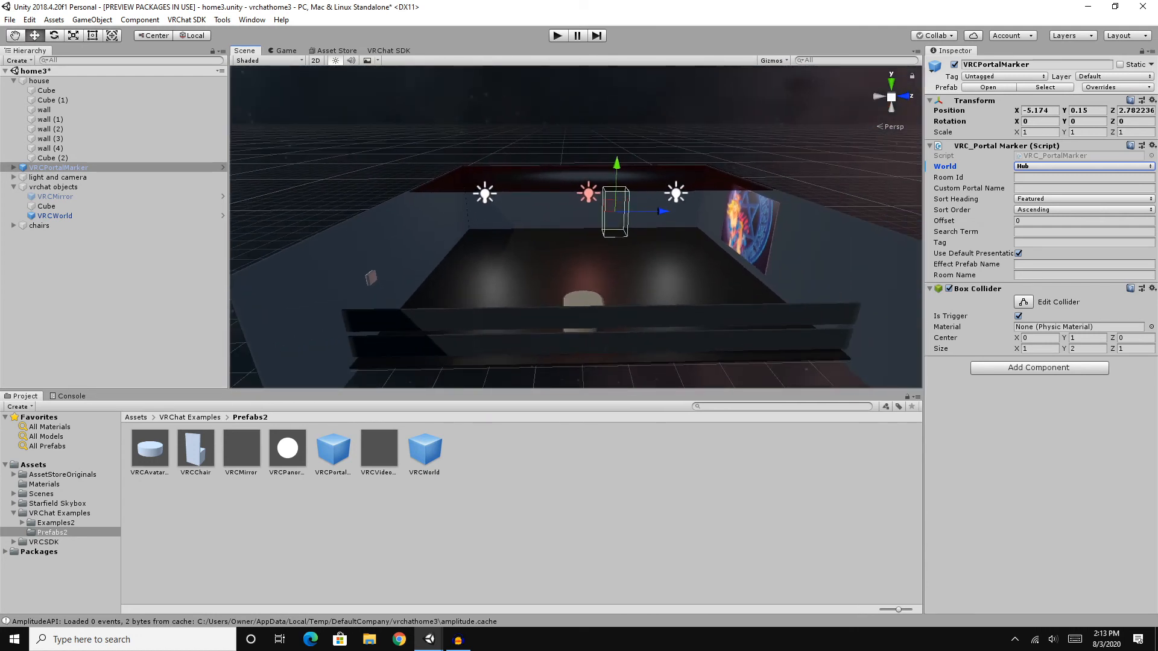
# Collapse the house and vrchat objects groups in the hierarchy and clear the selection.
pyautogui.click(14, 81)
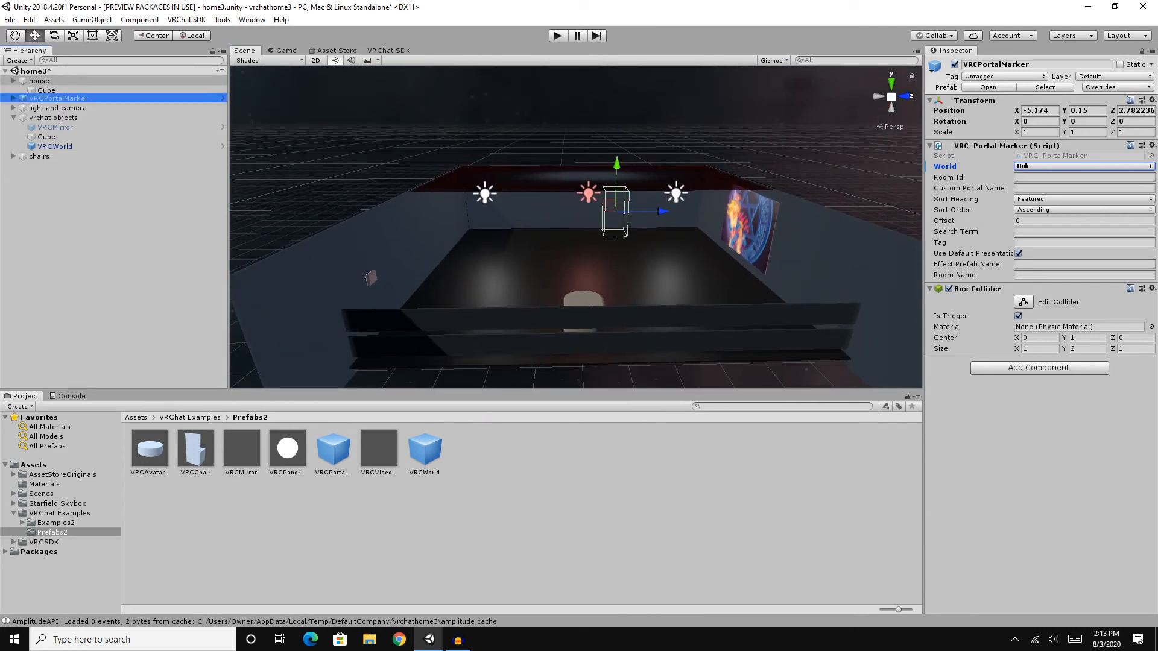
pyautogui.click(14, 109)
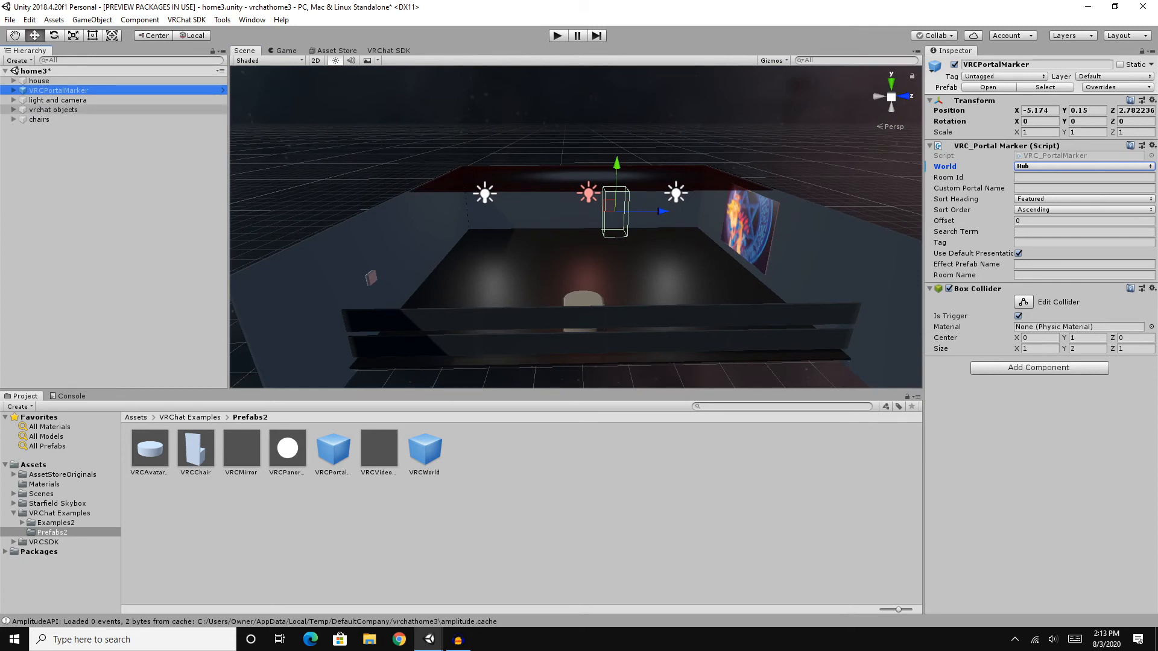
pyautogui.click(91, 181)
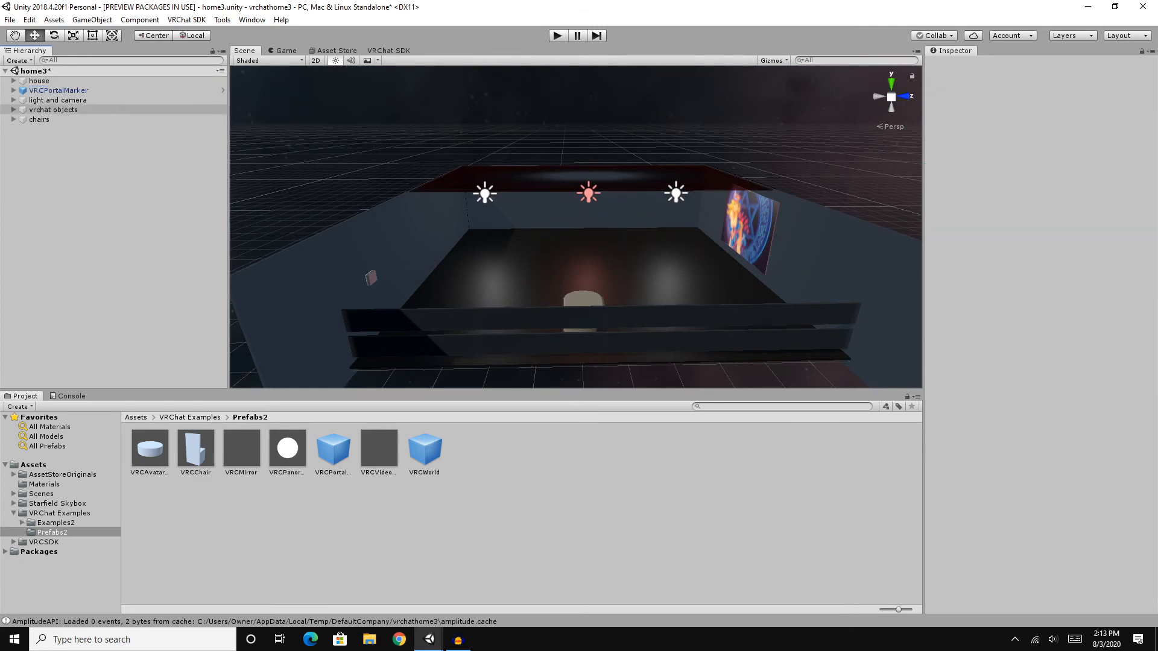
# Build and publish the home3 scene for Windows from the VRChat SDK builder.
pyautogui.click(389, 51)
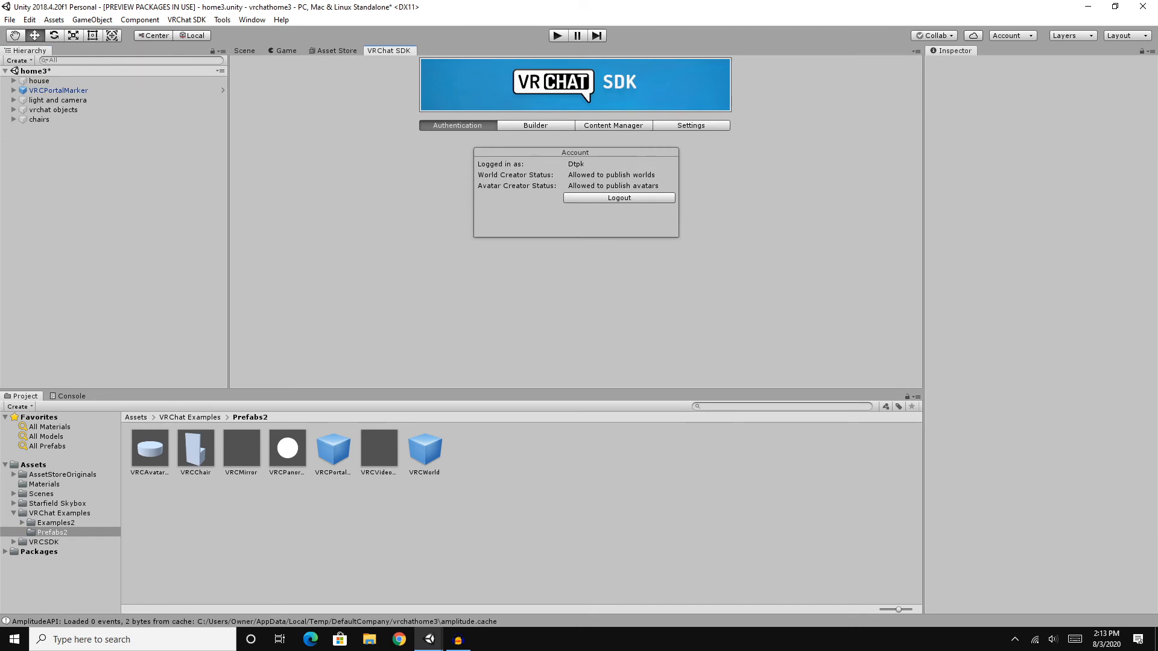
pyautogui.click(536, 125)
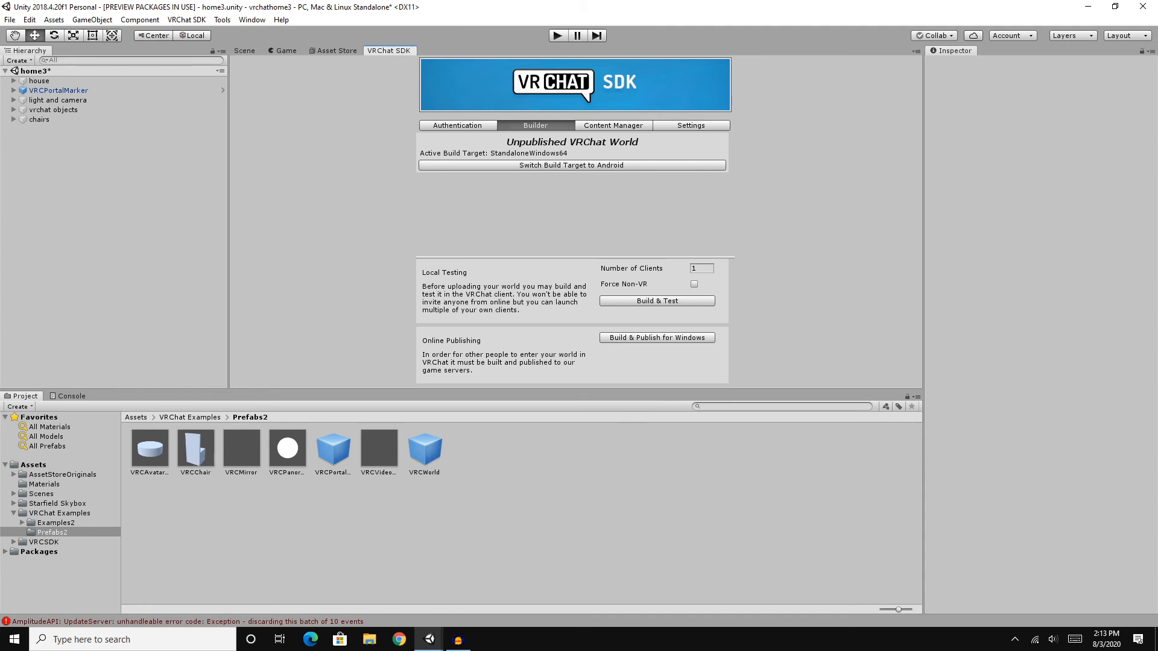
pyautogui.click(657, 338)
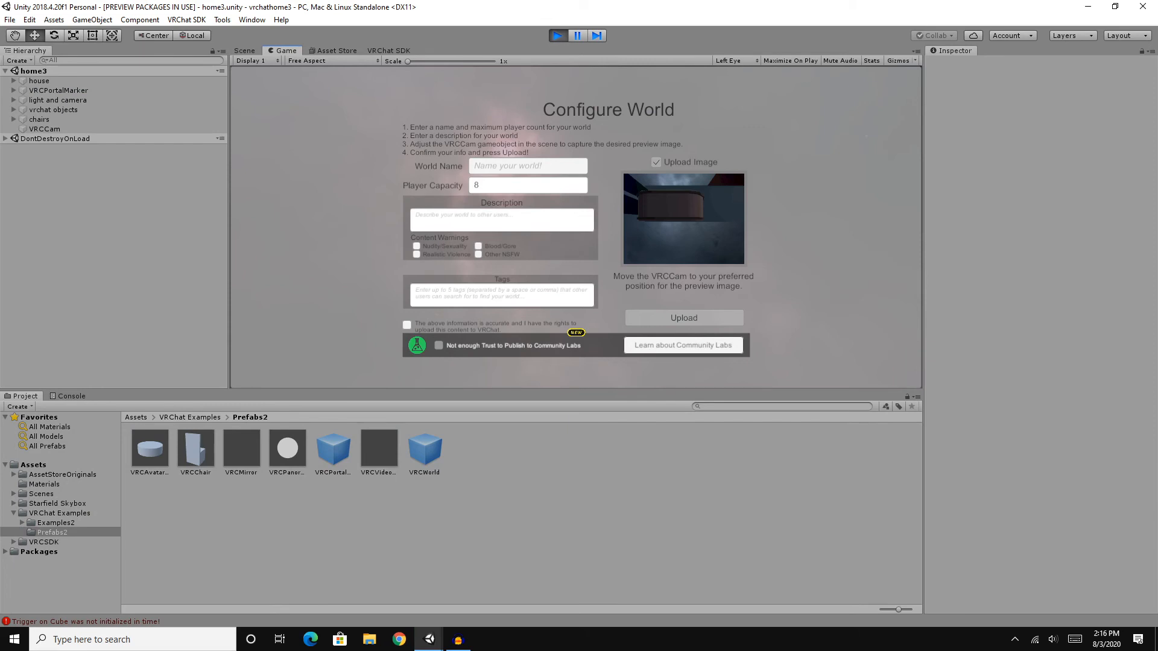
# Name the world Tutorial and confirm that the information is accurate and the content may be uploaded.
pyautogui.click(528, 166)
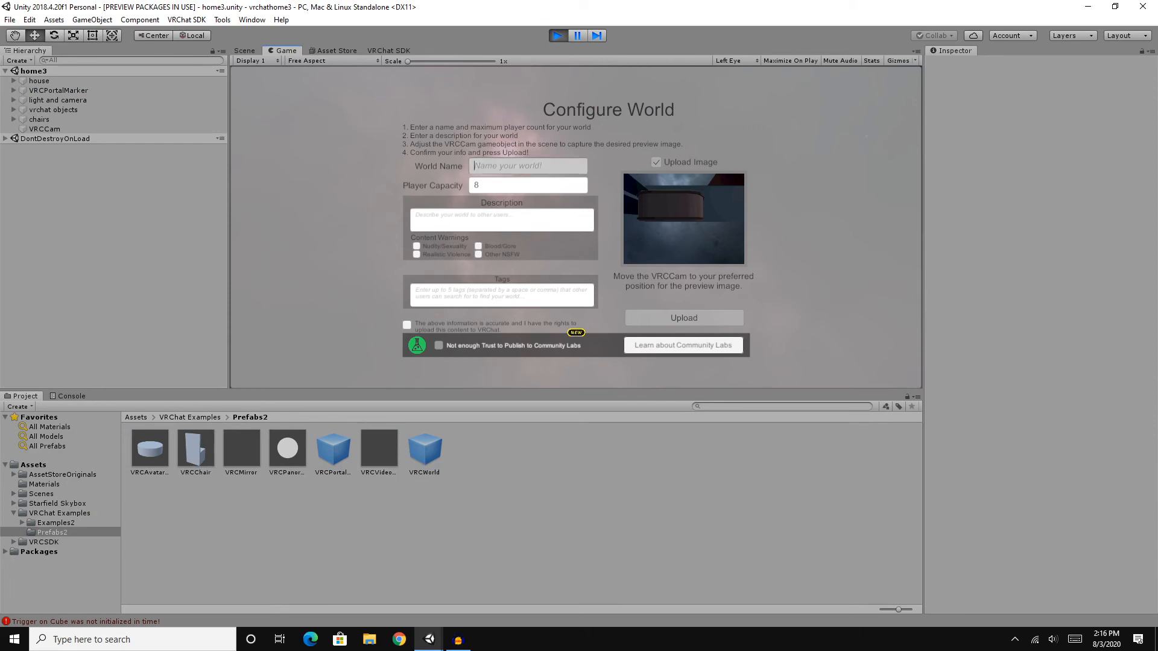
pyautogui.write('Tutorial')
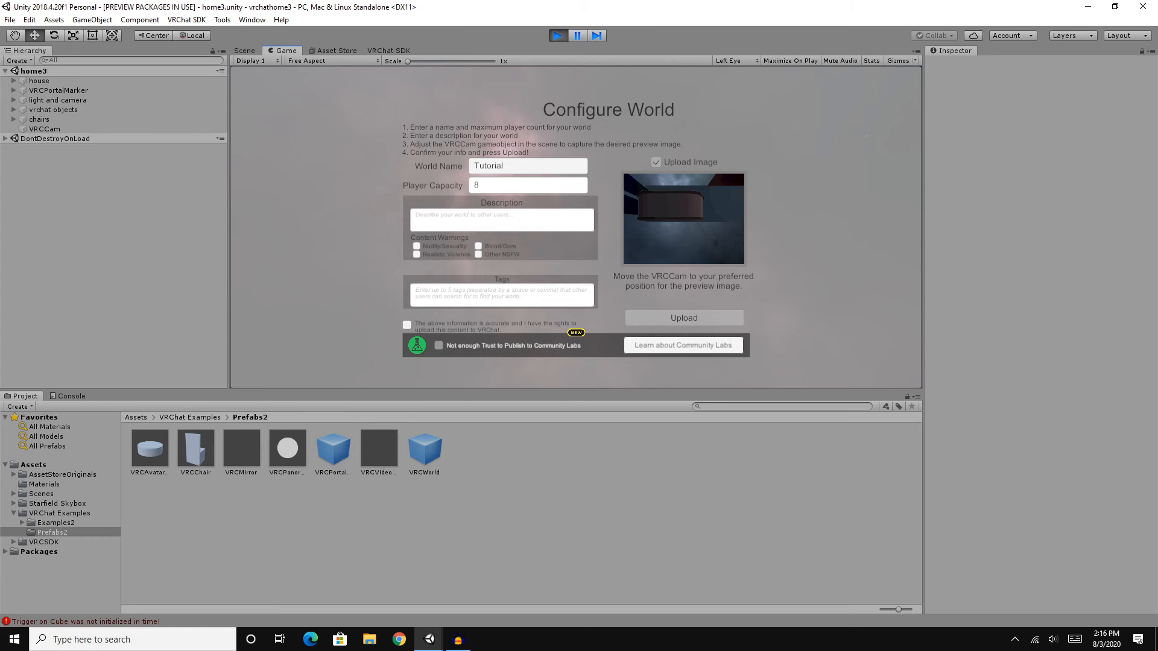
pyautogui.click(502, 220)
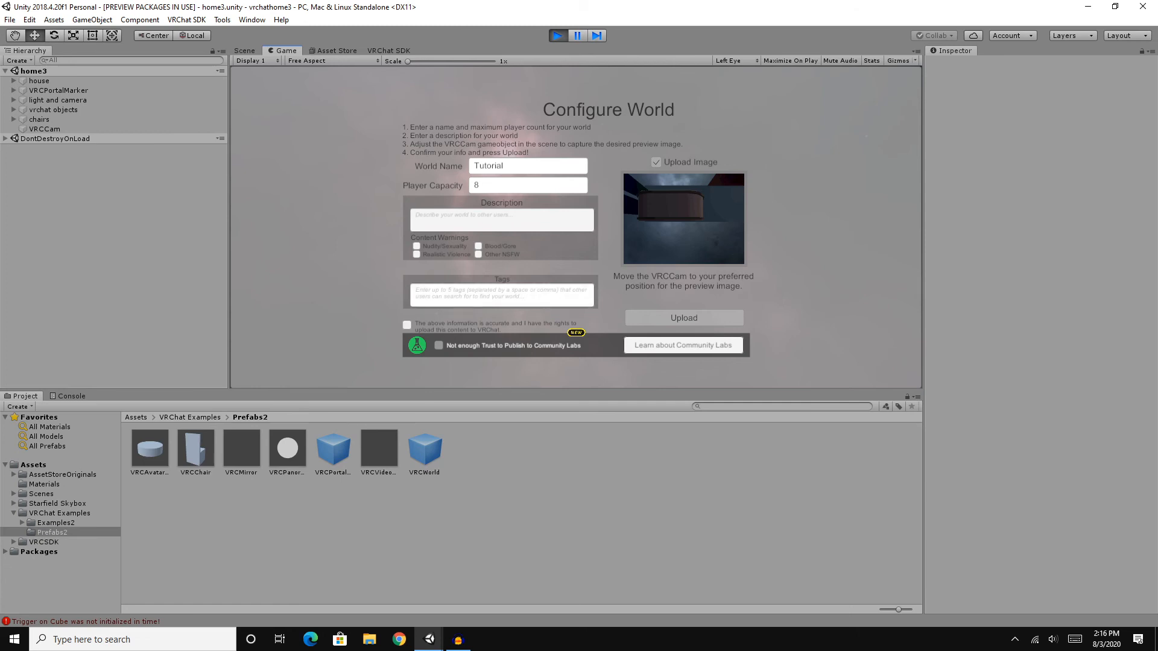
pyautogui.click(408, 325)
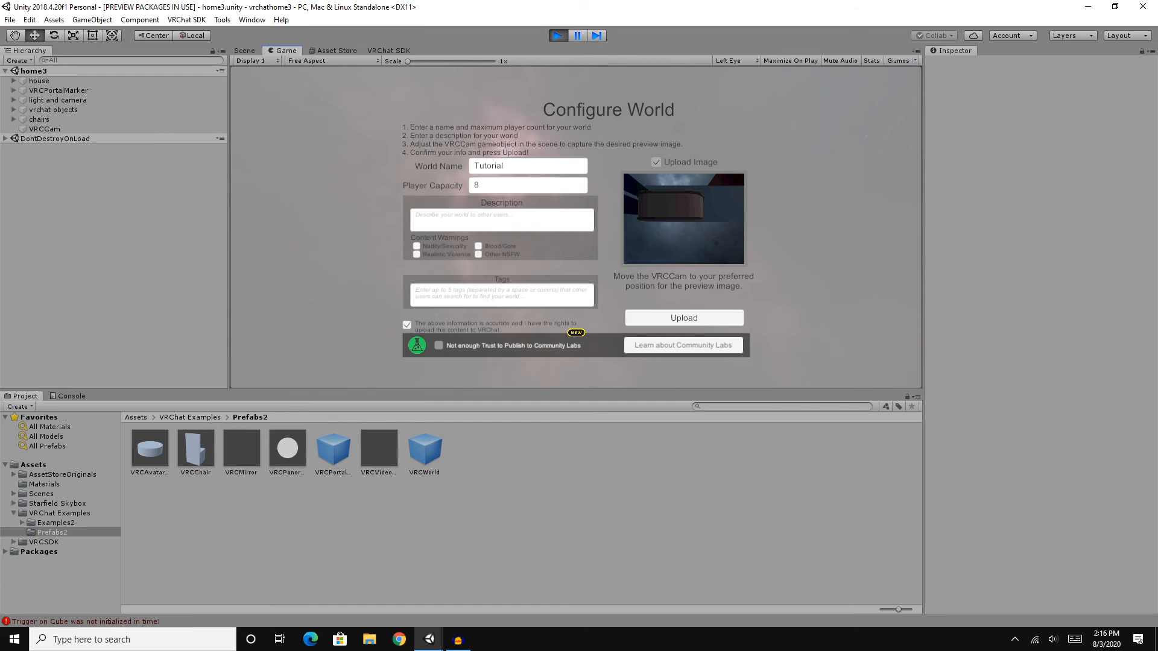
# Select VRCCam in the scene and raise it to Y 1.44 above the room's floor.
pyautogui.click(244, 50)
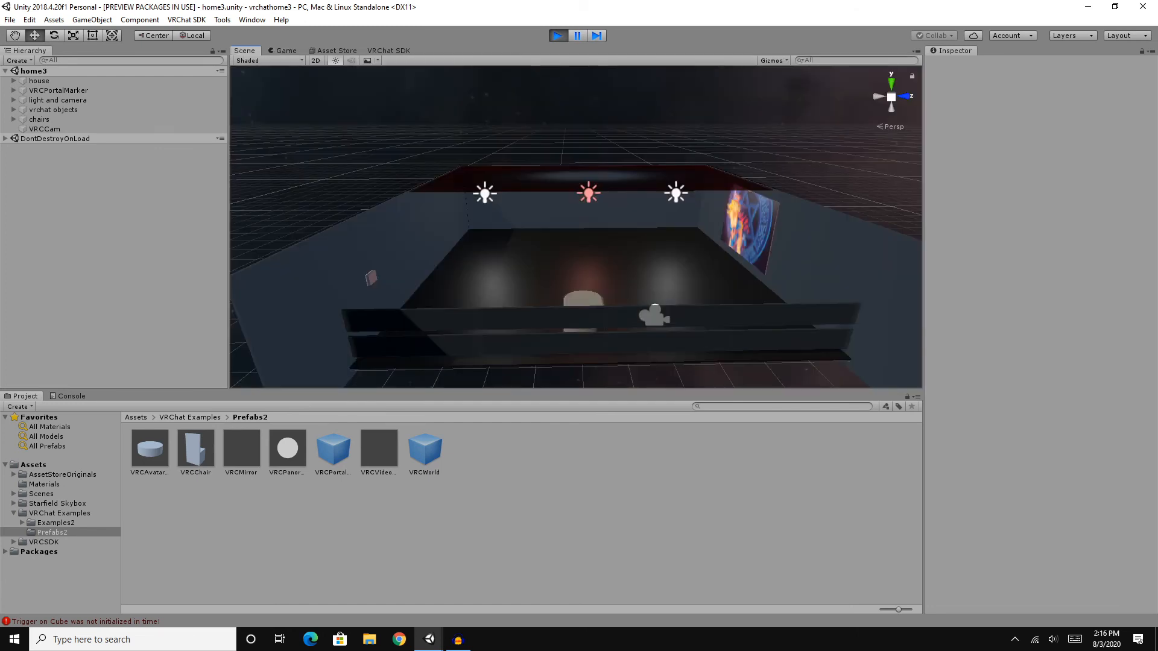
pyautogui.moveTo(576, 227); pyautogui.dragTo(522, 298, button='right')
pyautogui.press('w')
pyautogui.press('d')
pyautogui.click(517, 318)
pyautogui.press('s')
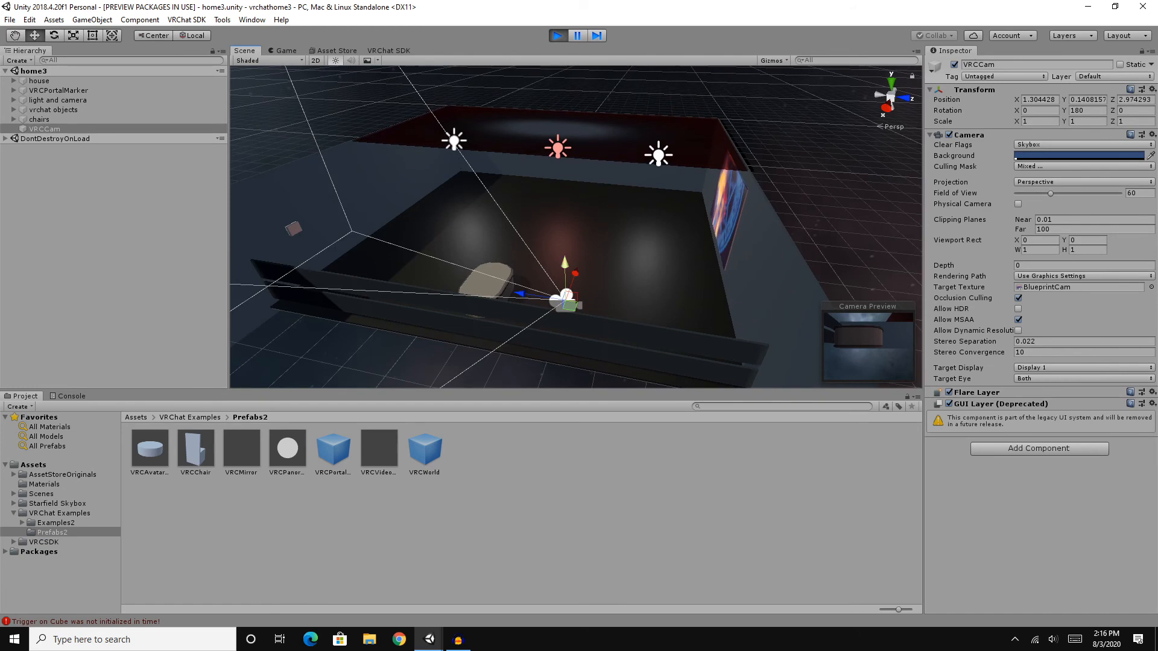
pyautogui.moveTo(564, 265); pyautogui.dragTo(564, 228)
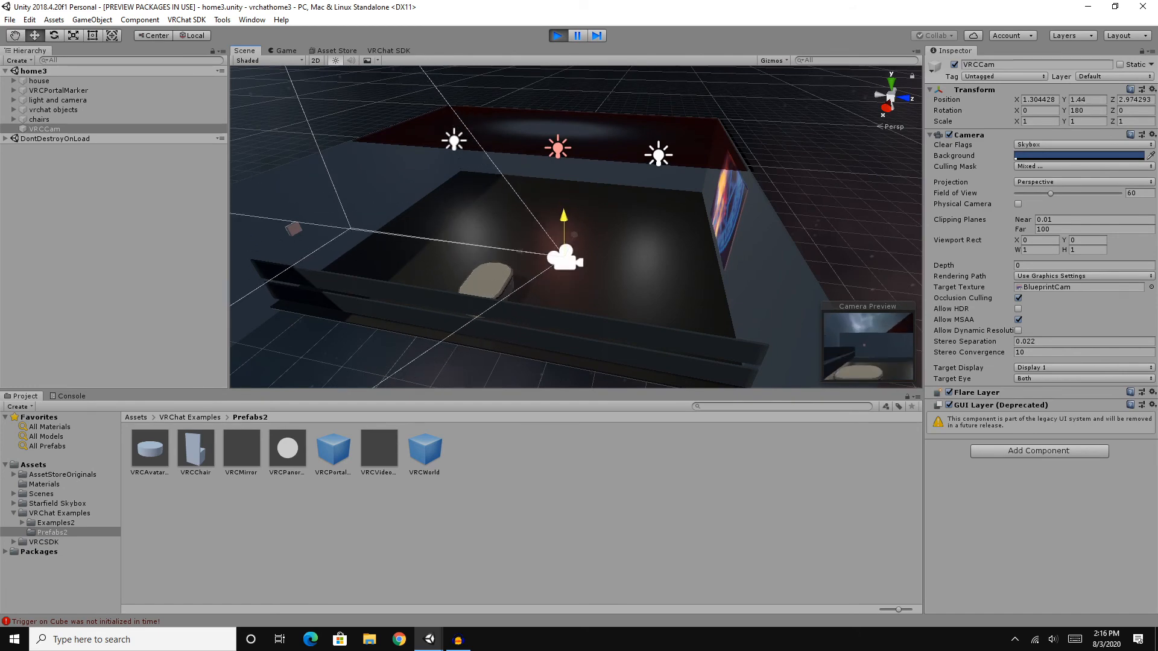
# Move VRCCam out of the room beyond the front railing, to about X 6.171.
pyautogui.press('d')
pyautogui.moveTo(564, 232); pyautogui.dragTo(455, 241, button='right')
pyautogui.moveTo(624, 252); pyautogui.dragTo(313, 376)
pyautogui.moveTo(314, 375); pyautogui.dragTo(455, 335, button='right')
pyautogui.press('s')
pyautogui.press('w')
pyautogui.press('s')
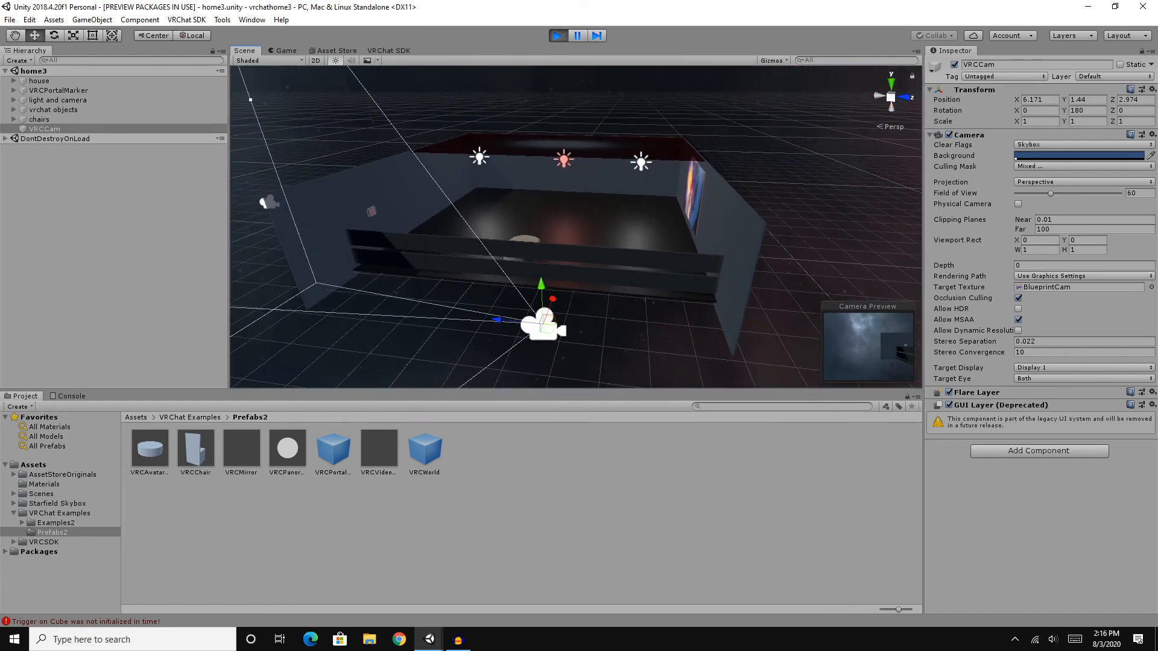
# Frame the room with VRCCam at about Y 2.991, Z 3.869 and Y rotation -104.53, and upload the world.
pyautogui.moveTo(615, 278); pyautogui.dragTo(619, 207)
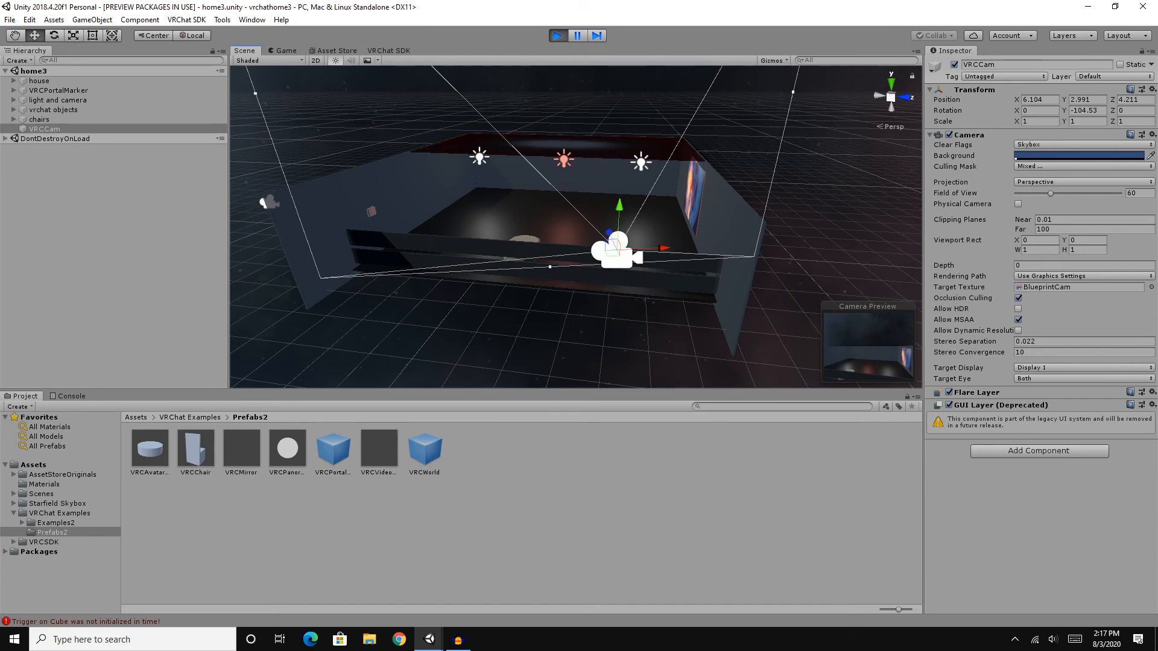
pyautogui.moveTo(661, 248); pyautogui.dragTo(639, 249)
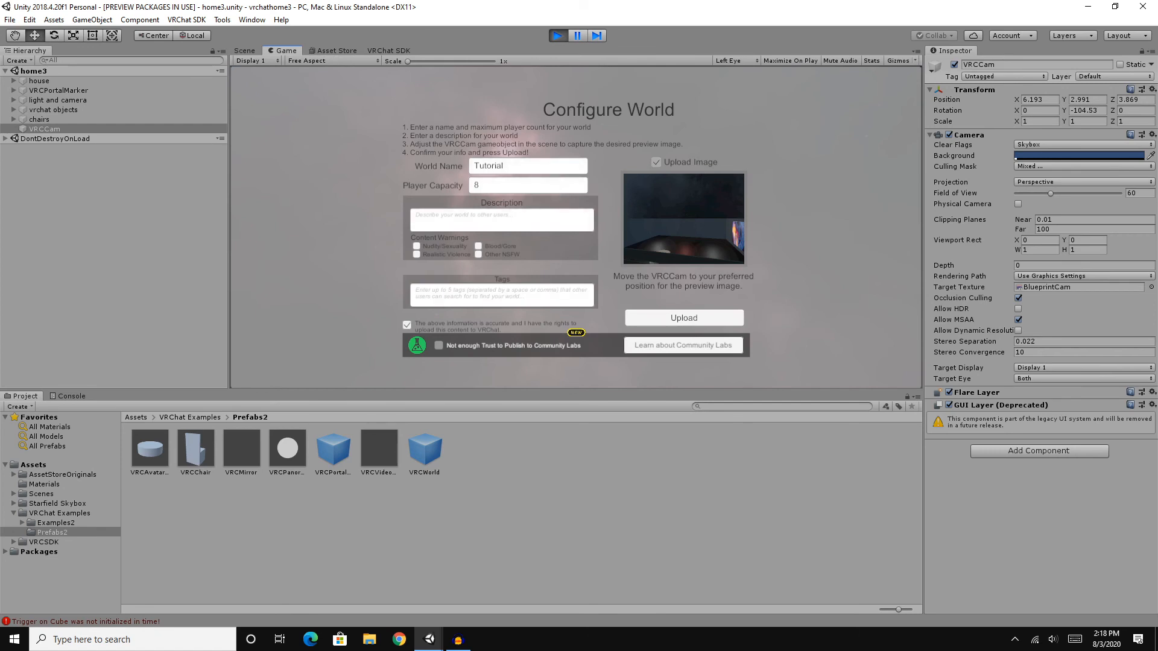
pyautogui.click(684, 318)
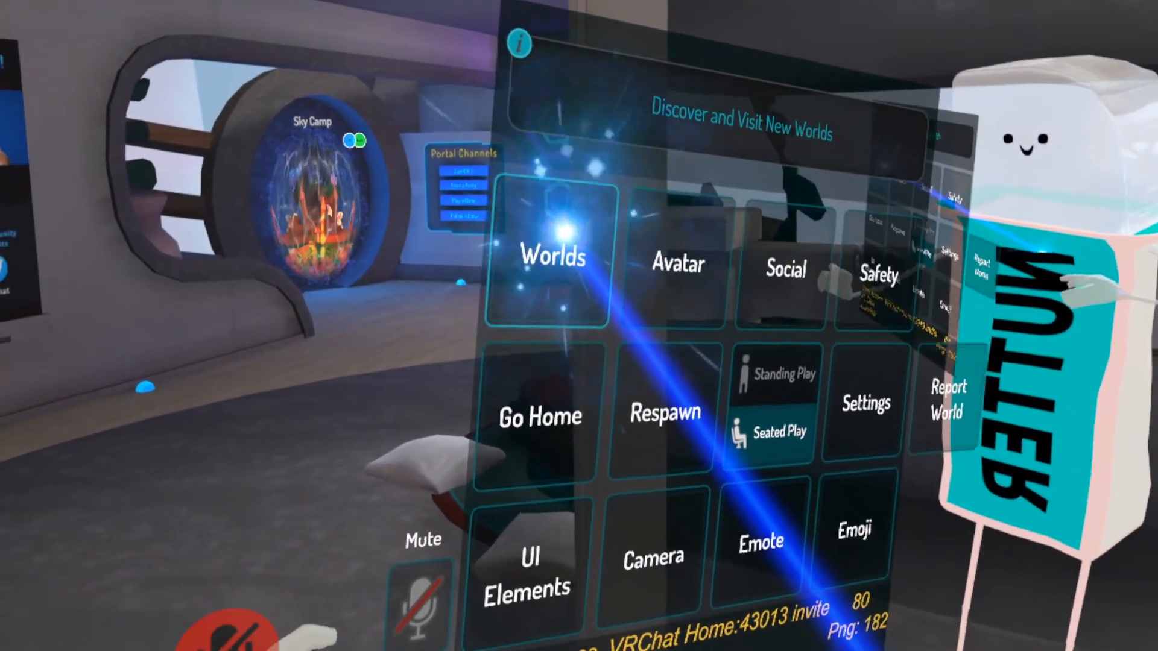
# Switch to VRChat, open Tutorial World2 from the worlds list and enter it.
pyautogui.click(585, 180)
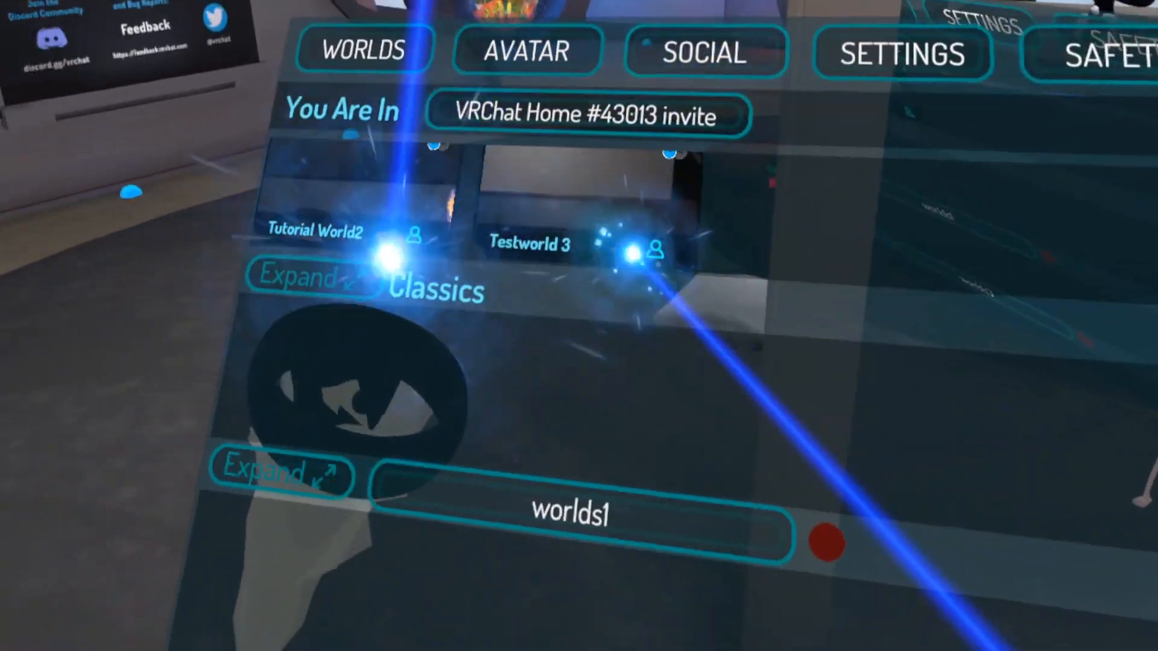
pyautogui.scroll(-1, 666, 473)
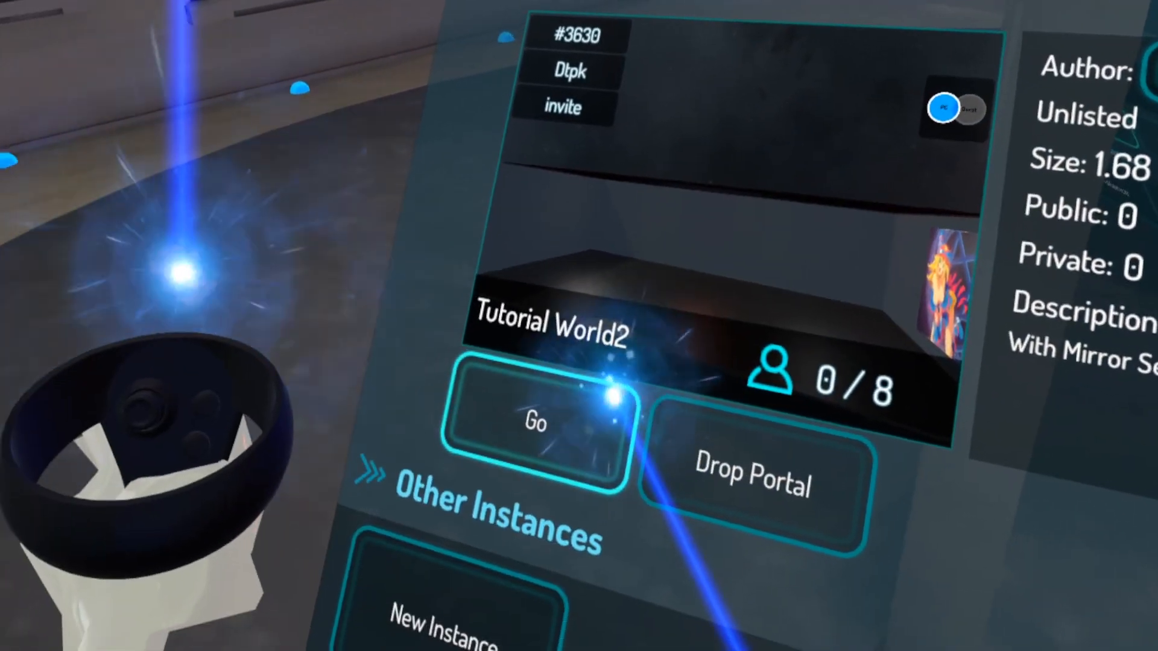
pyautogui.click(613, 396)
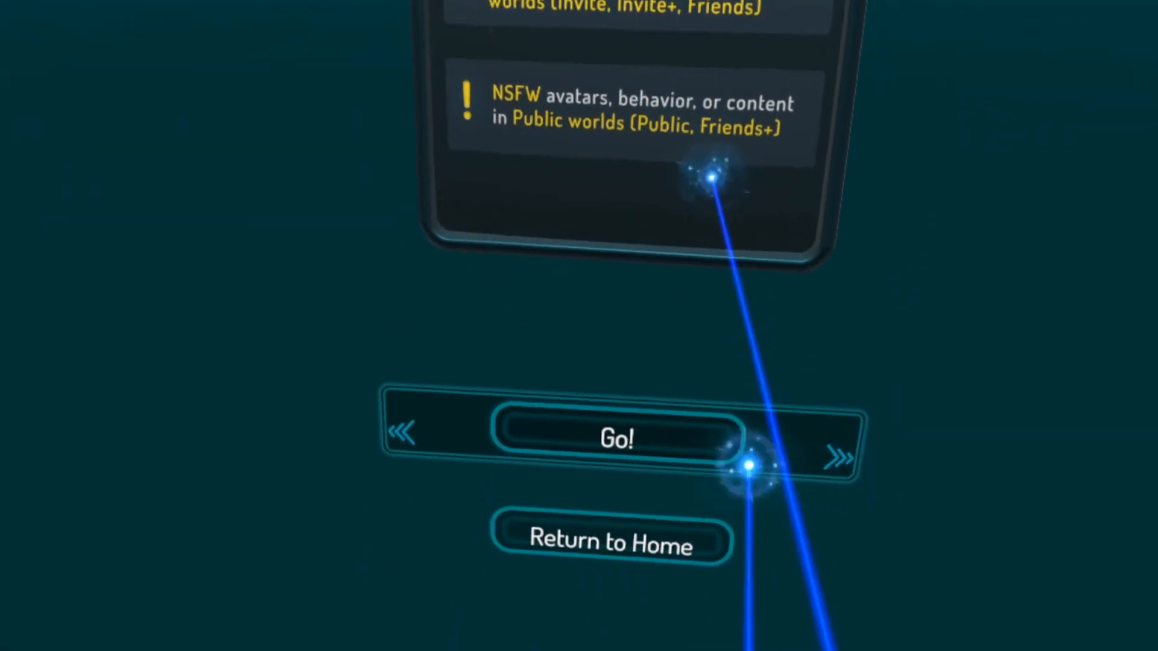
pyautogui.click(687, 396)
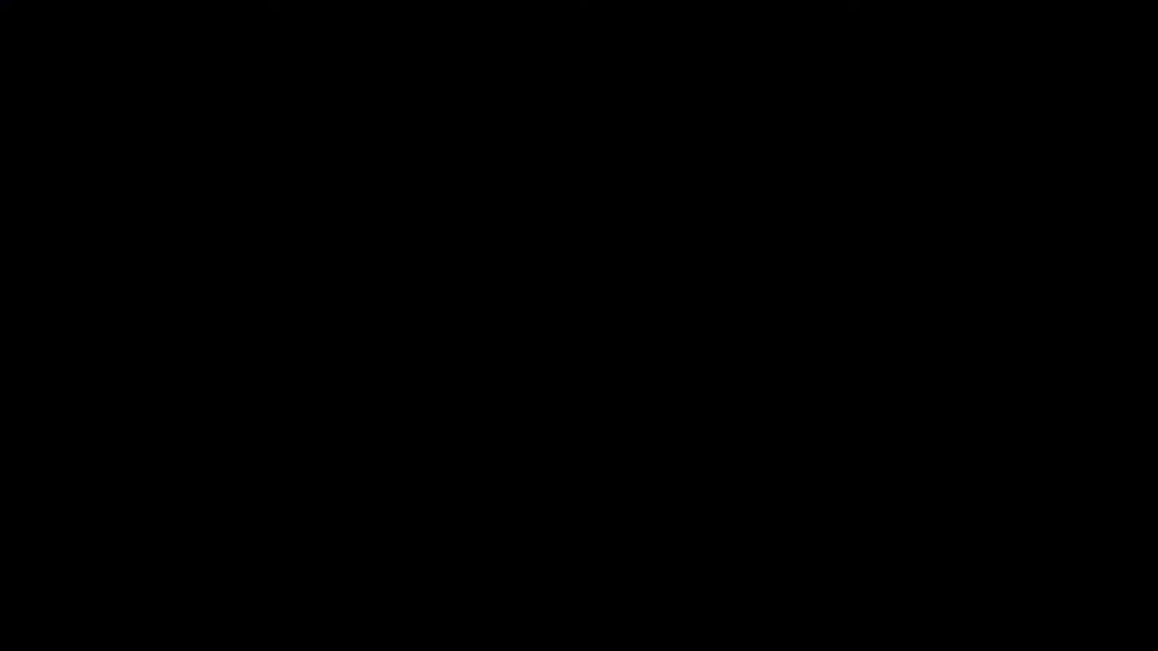